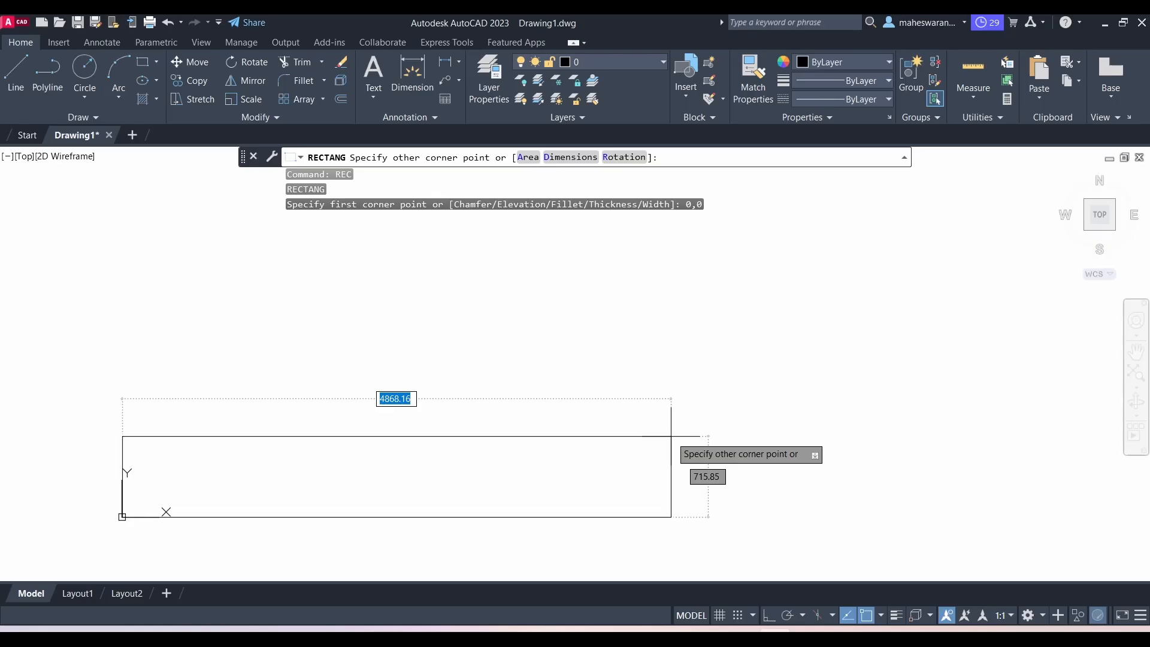
Step: Draw the sheet border rectangle from the origin, 420 wide and 297 high
{"action": "type", "text": "420"}
{"action": "key", "text": "Tab"}
{"action": "type", "text": "29"}
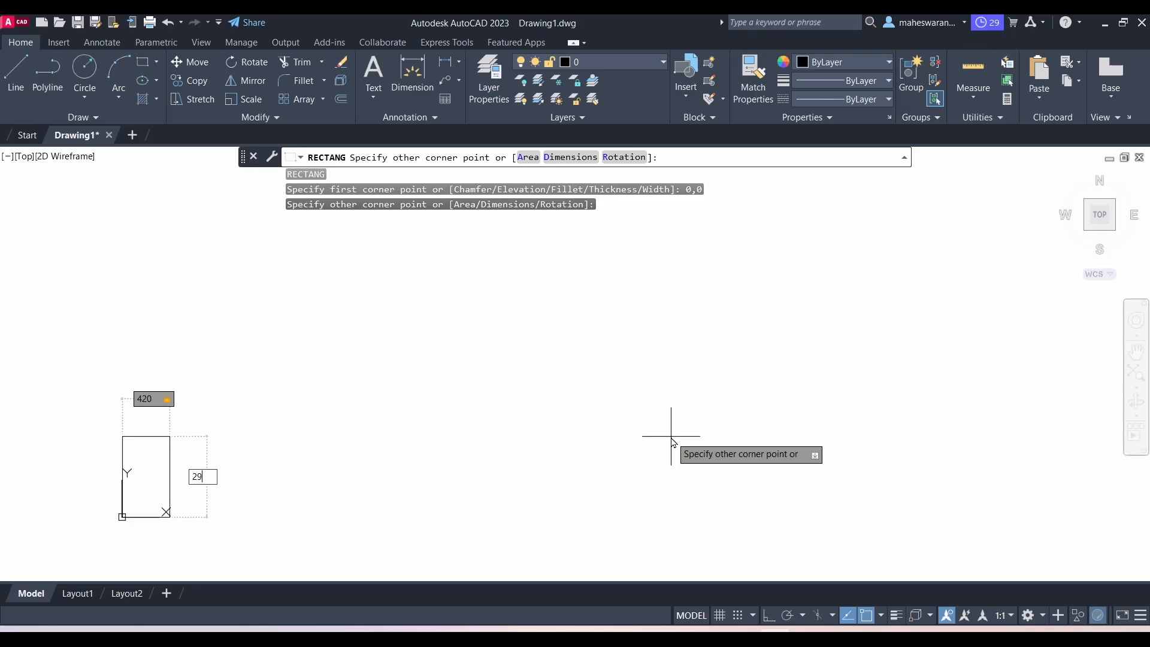
{"action": "key", "text": "Return"}
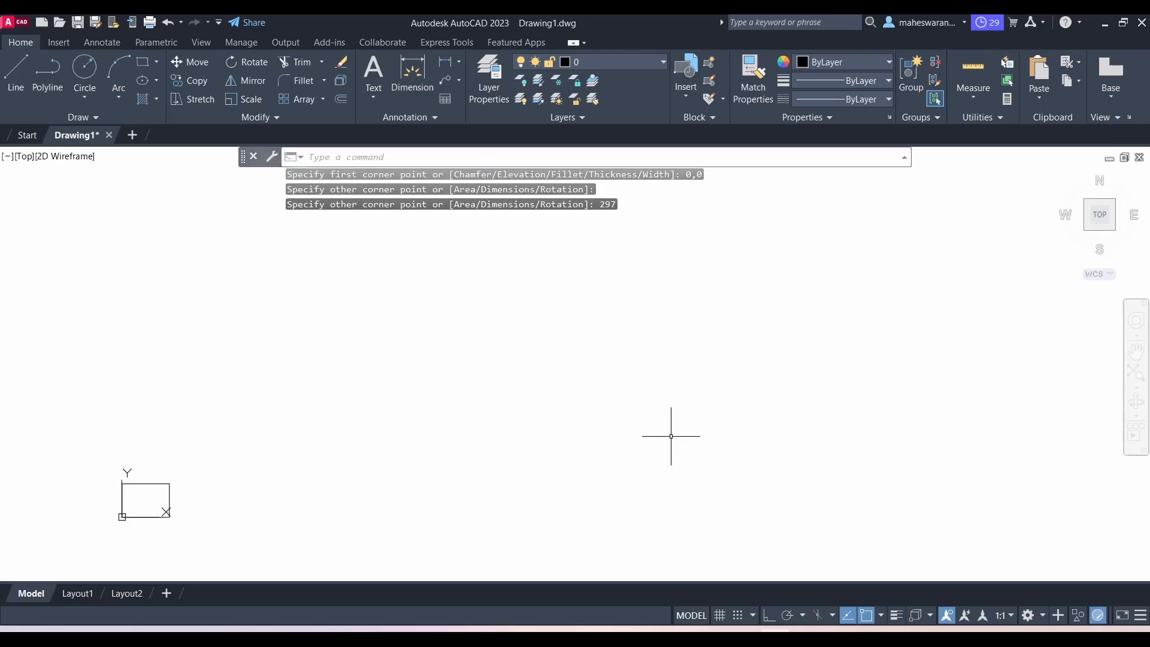
Step: Consult the Exercise 3 door drawing in Adobe Acrobat and draw its outer rectangle, 60 wide and 120 high, in the border's upper-left area
{"action": "type", "text": "z"}
{"action": "key", "text": "Return"}
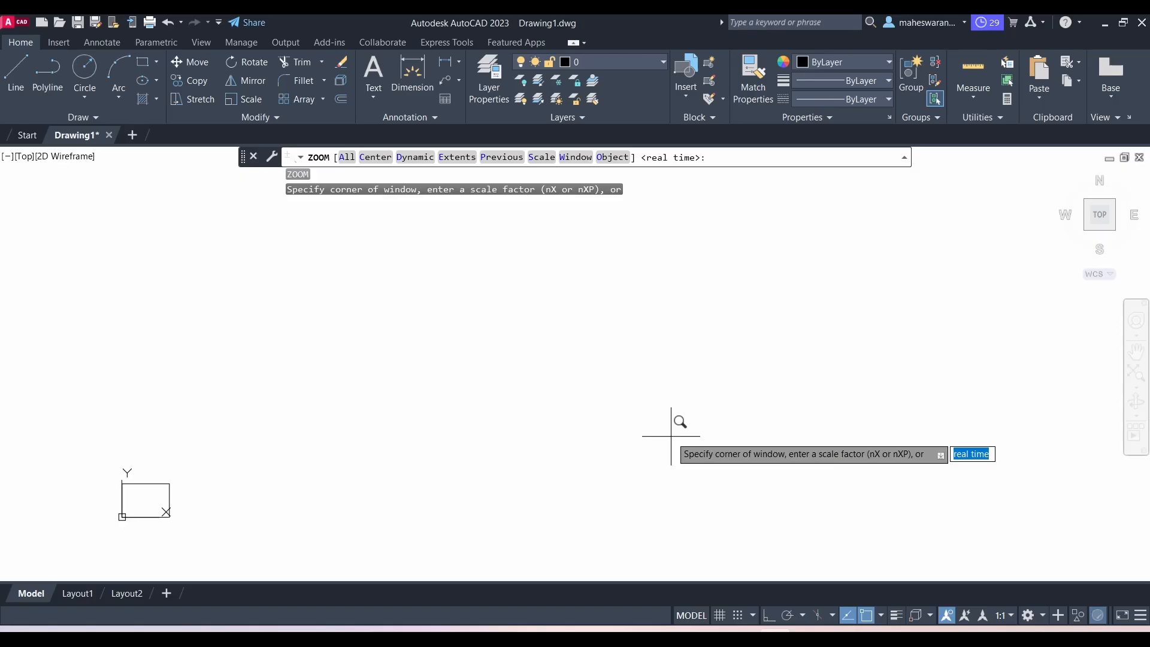
{"action": "type", "text": "a"}
{"action": "key", "text": "Return"}
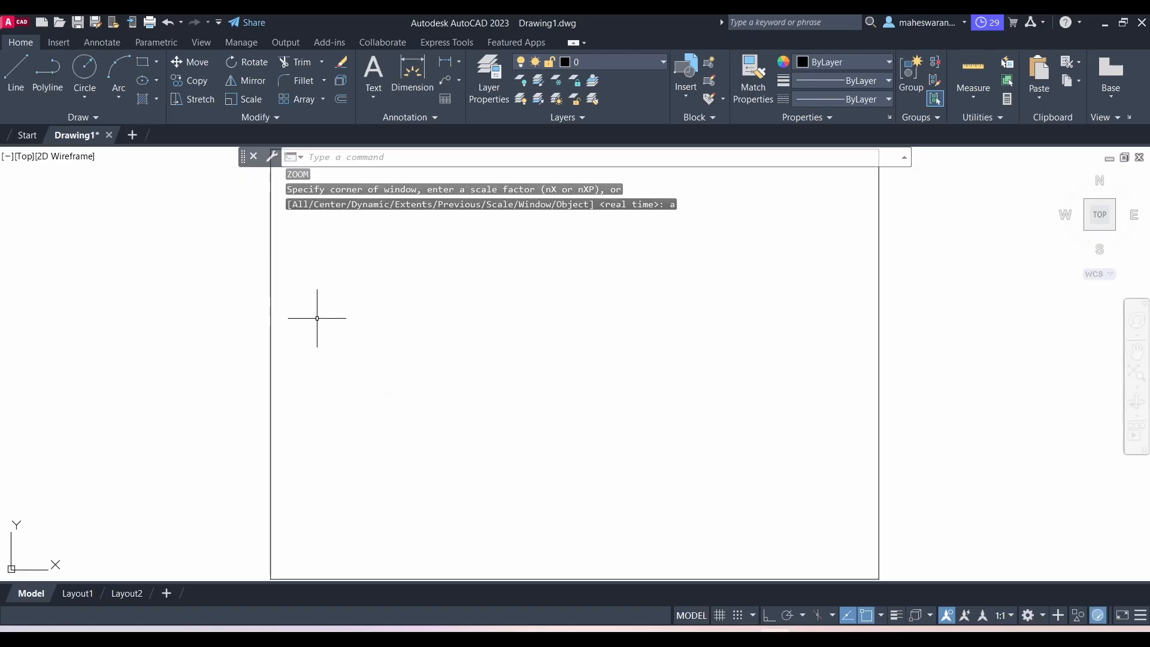
{"action": "key", "text": "alt+Tab"}
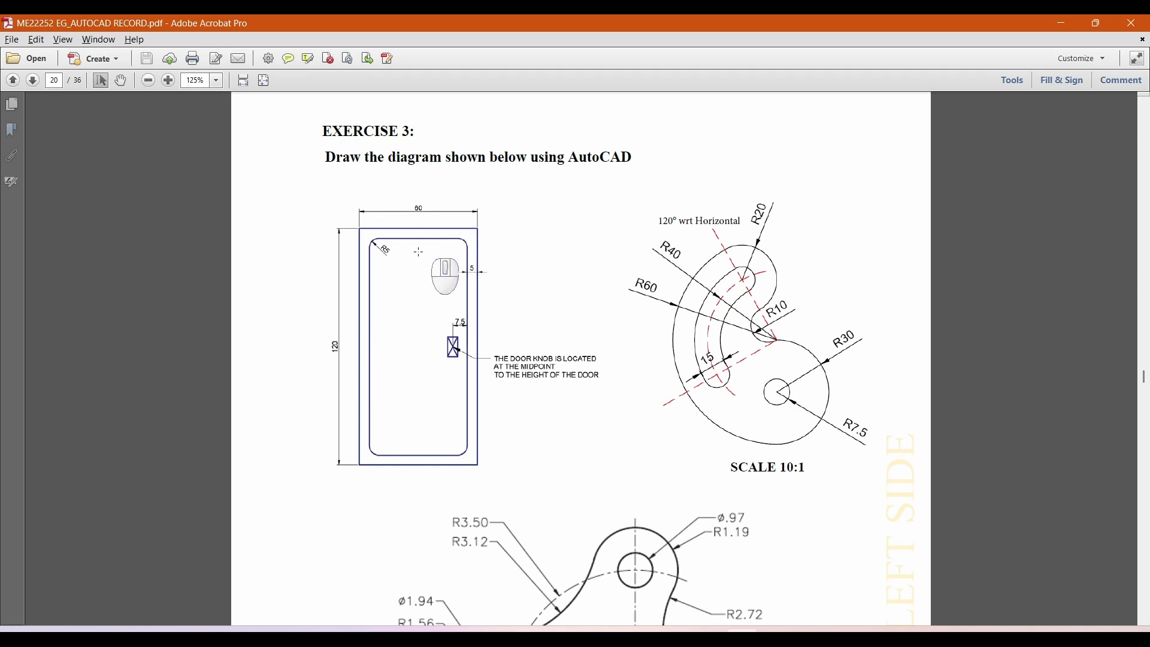
{"action": "key", "text": "alt+Tab"}
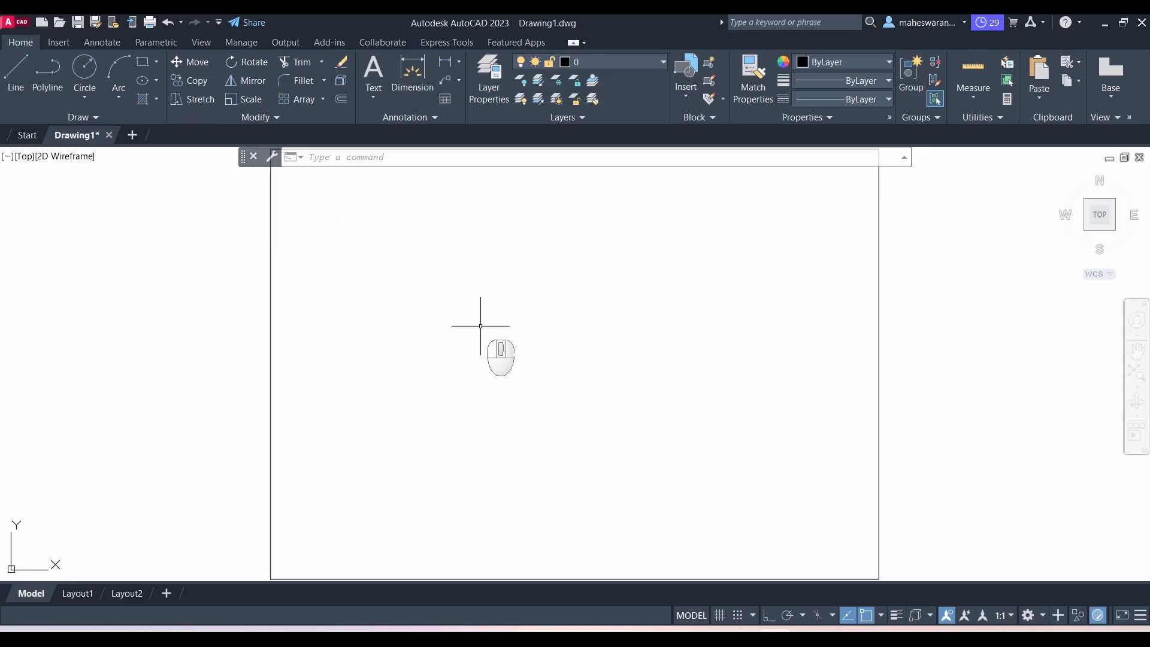
{"action": "key", "text": "Return"}
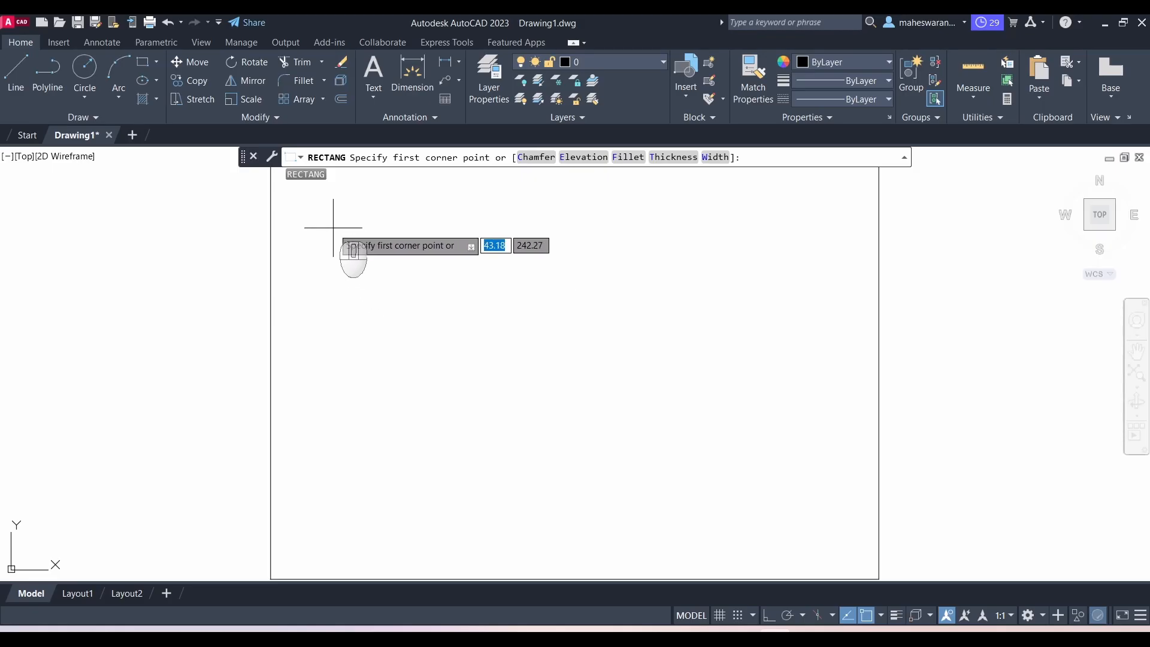
{"action": "left_click", "coordinate": [333, 227]}
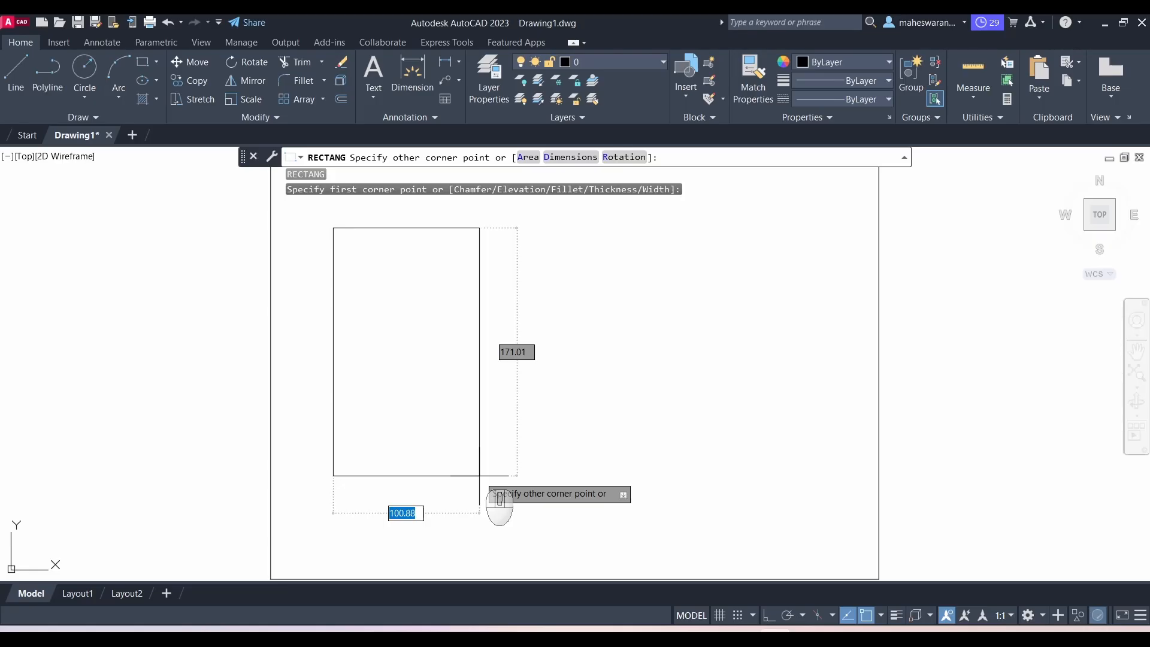
{"action": "type", "text": "60"}
{"action": "key", "text": "Tab"}
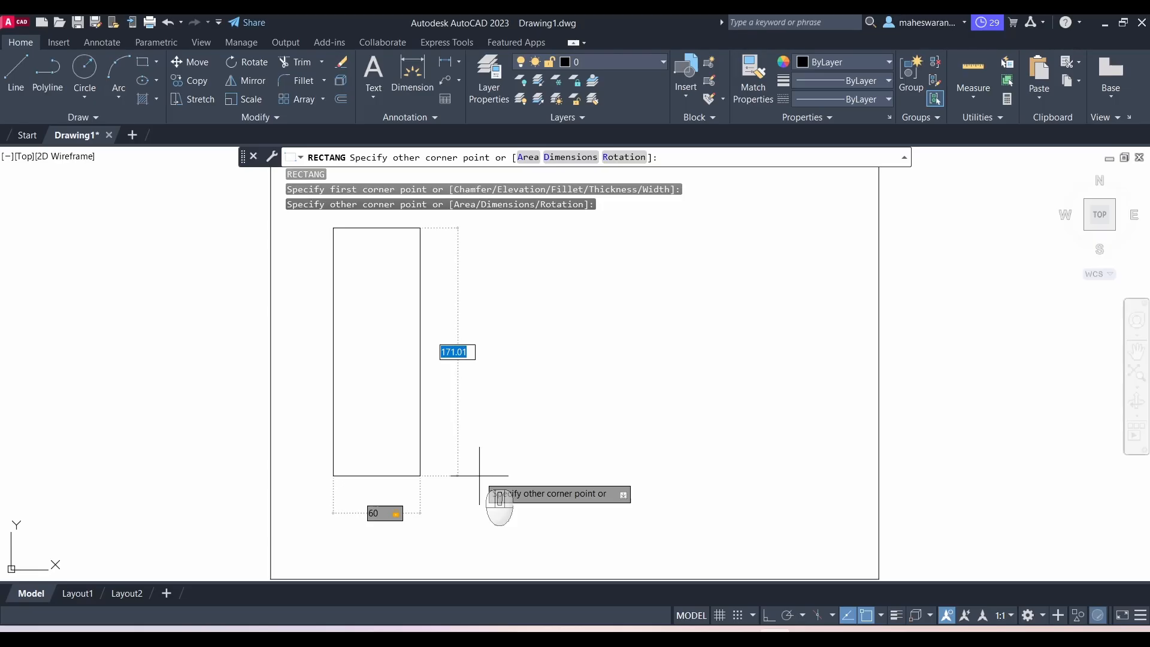
{"action": "type", "text": "120"}
{"action": "key", "text": "Return"}
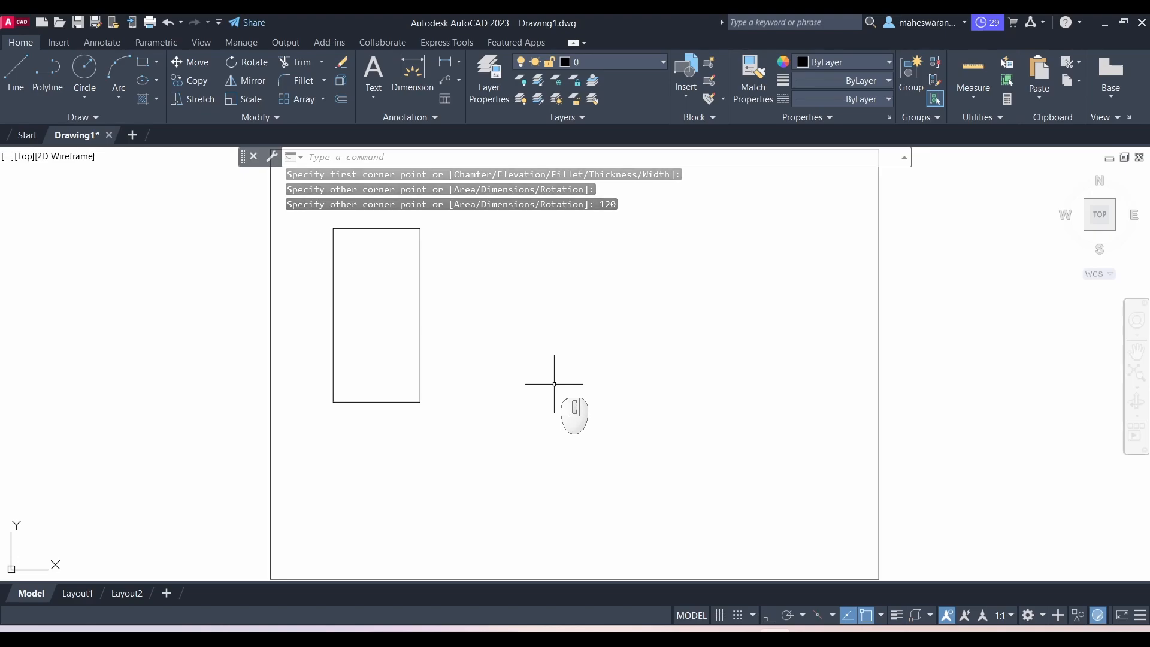
Step: Check the door frame's thickness in the Acrobat reference and offset the outer door rectangle inward by 5
{"action": "key", "text": "alt+Tab"}
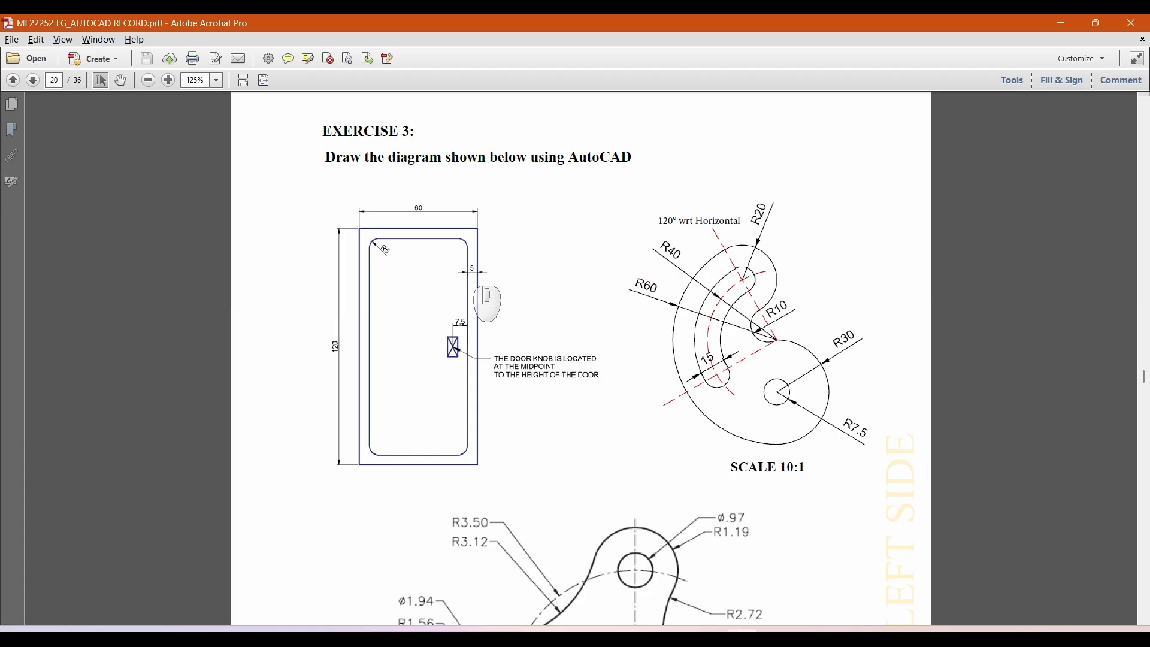
{"action": "scroll", "coordinate": [475, 280], "scroll_direction": "up", "scroll_amount": 3, "text": "ctrl"}
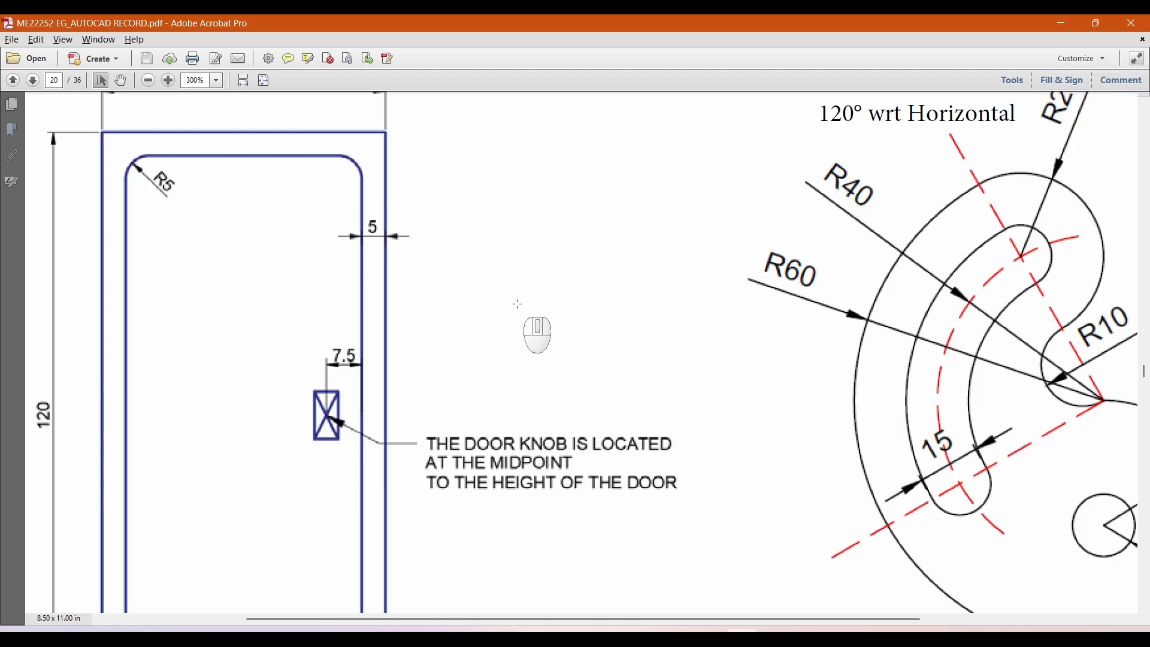
{"action": "key", "text": "alt+Tab"}
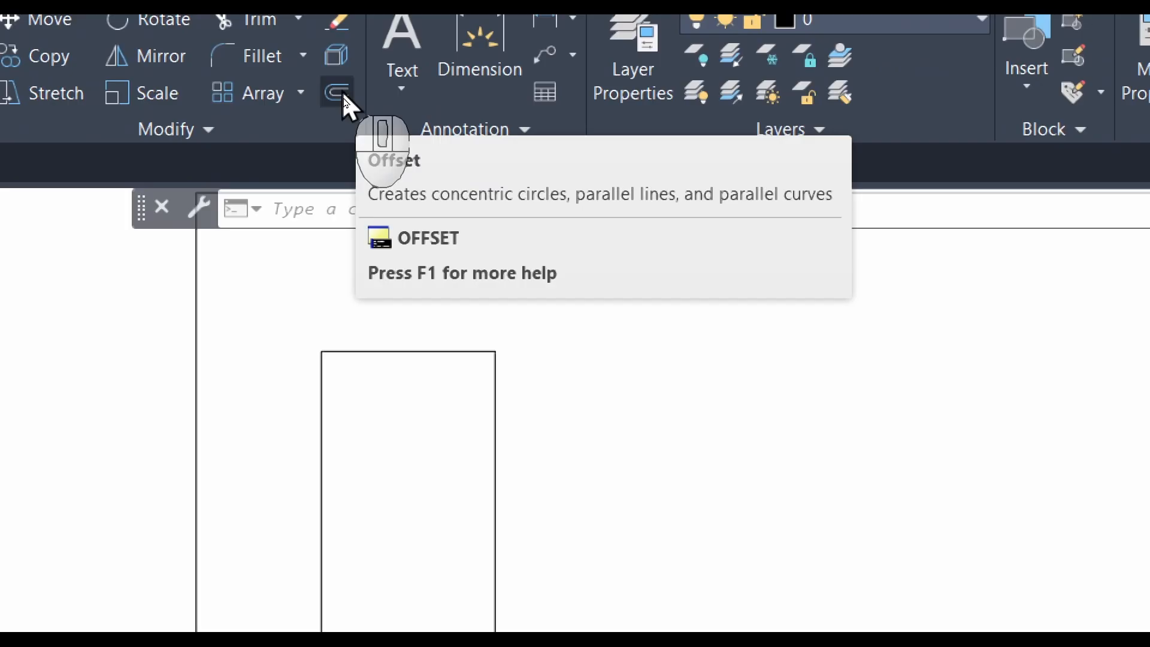
{"action": "left_click", "coordinate": [343, 95]}
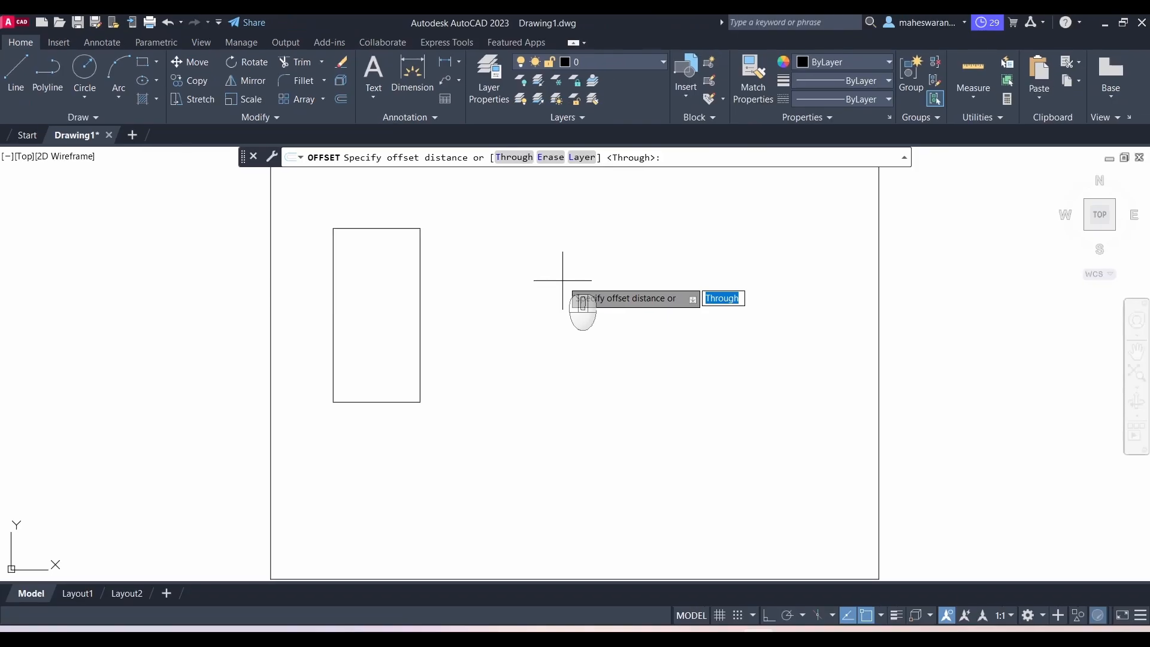
{"action": "type", "text": "5"}
{"action": "key", "text": "Return"}
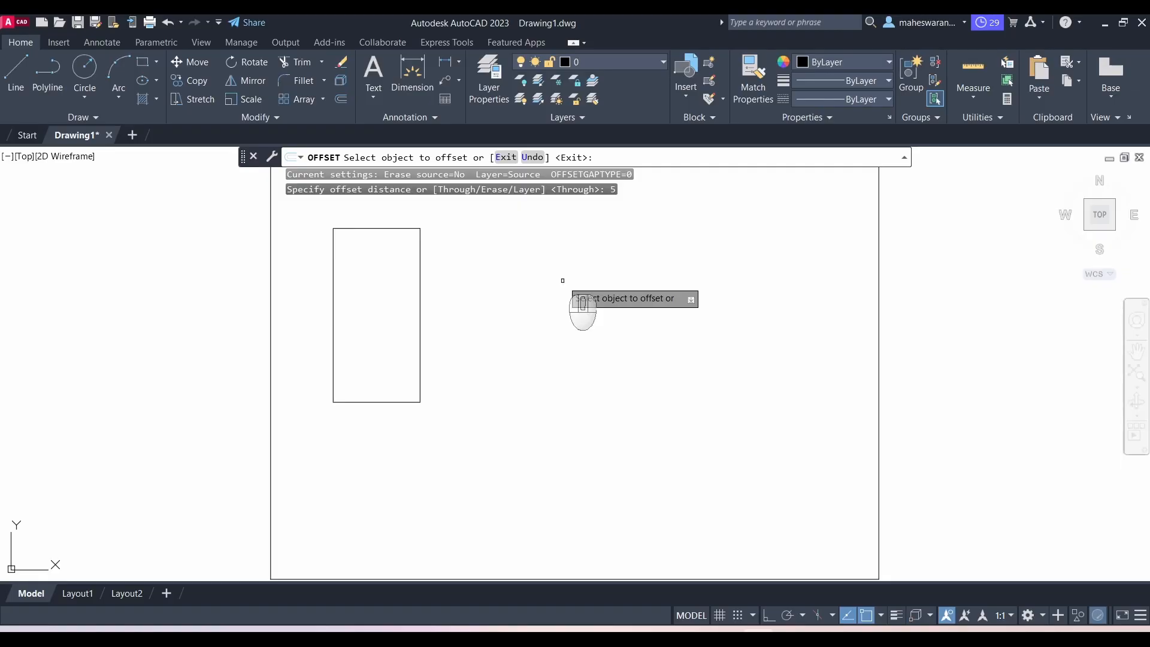
{"action": "left_click", "coordinate": [418, 305]}
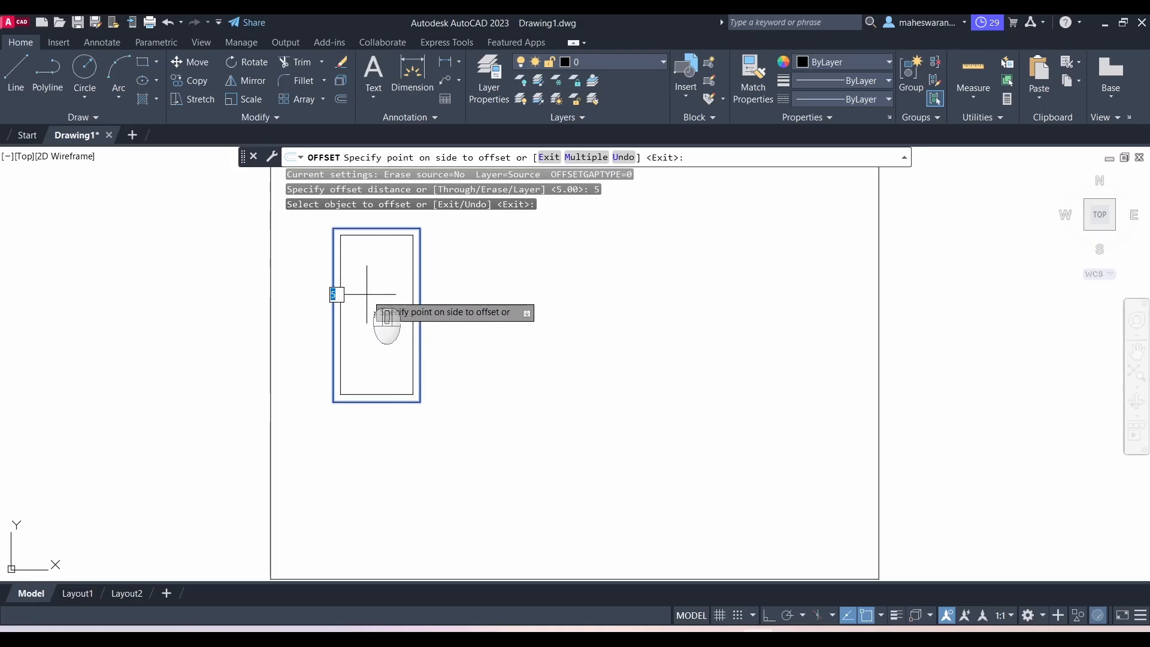
{"action": "left_click", "coordinate": [366, 294]}
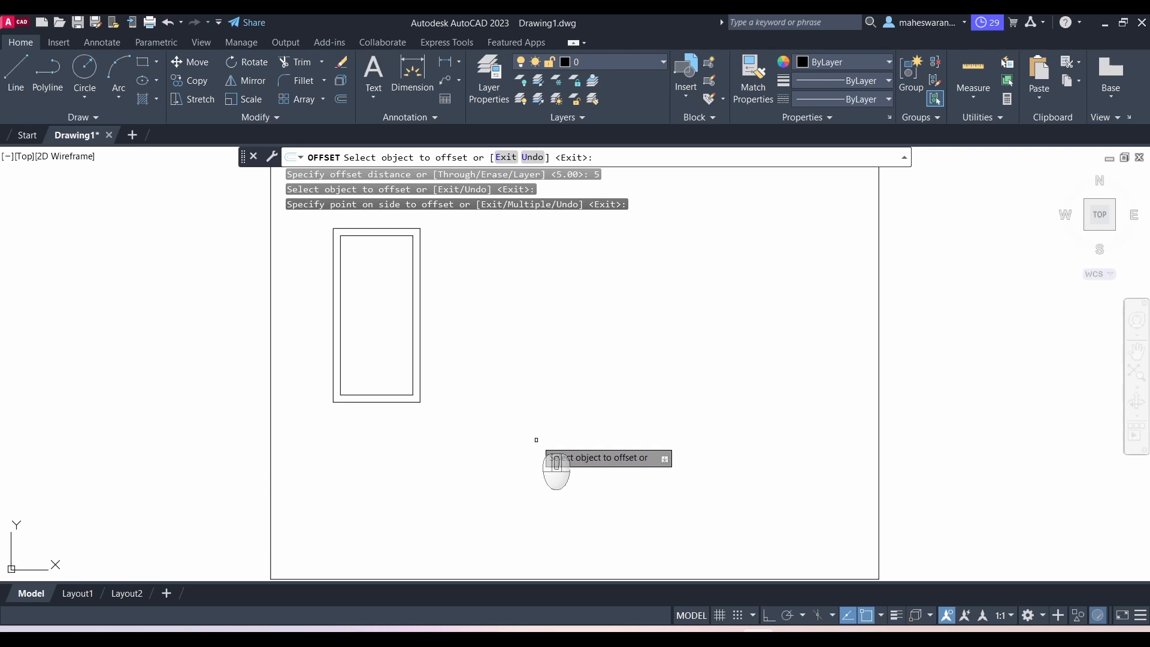
{"action": "key", "text": "Return"}
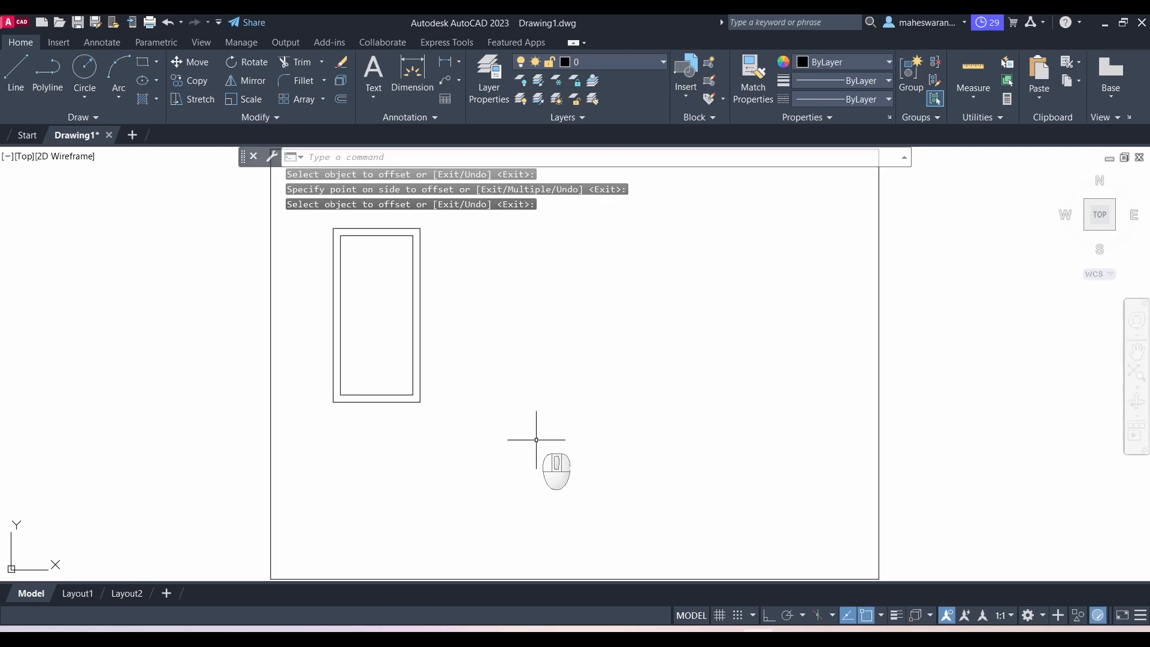
Step: Check the corner radius in the Acrobat reference and fillet the inner rectangle's upper-left corner with radius 5
{"action": "key", "text": "alt+Tab"}
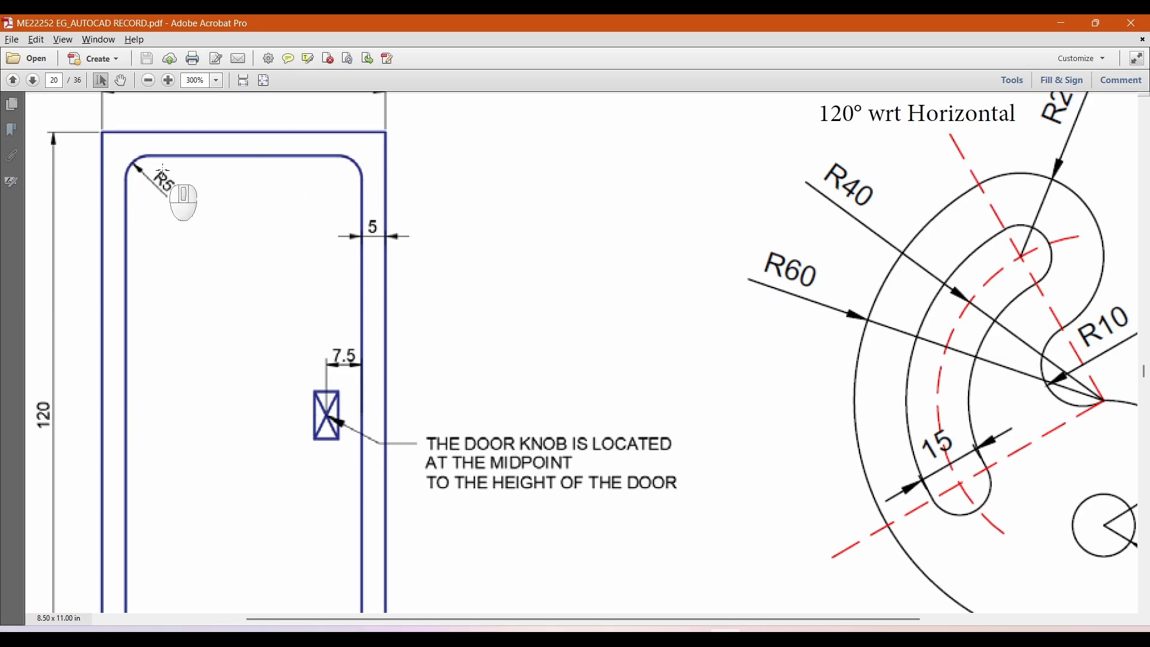
{"action": "key", "text": "alt+Tab"}
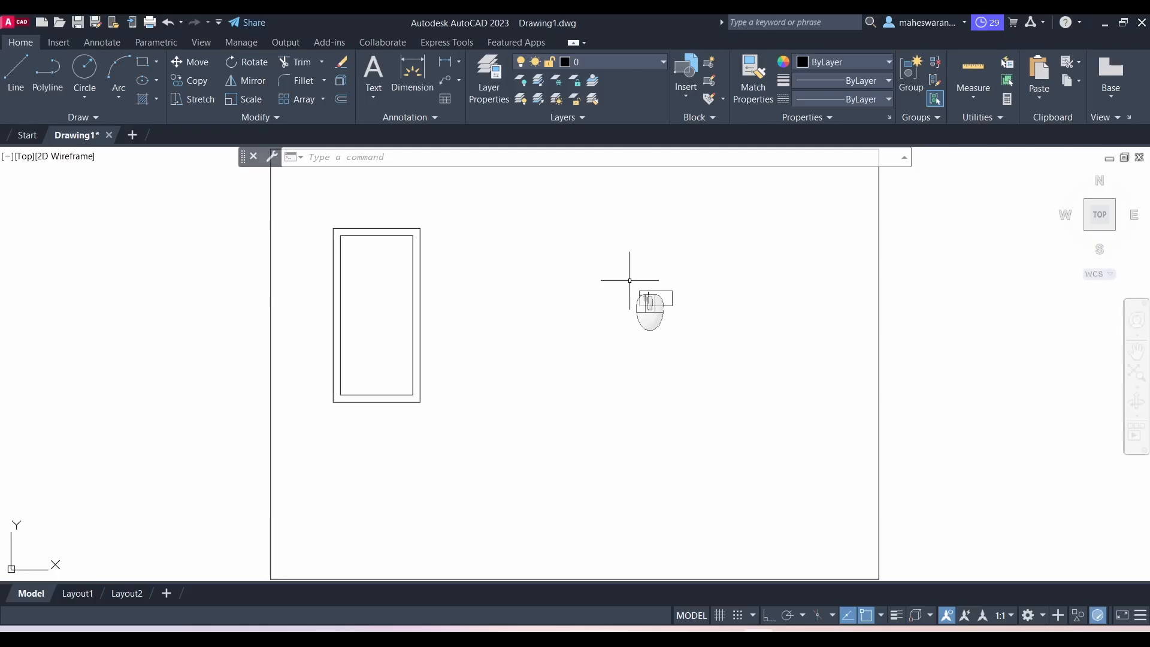
{"action": "type", "text": "FILLET"}
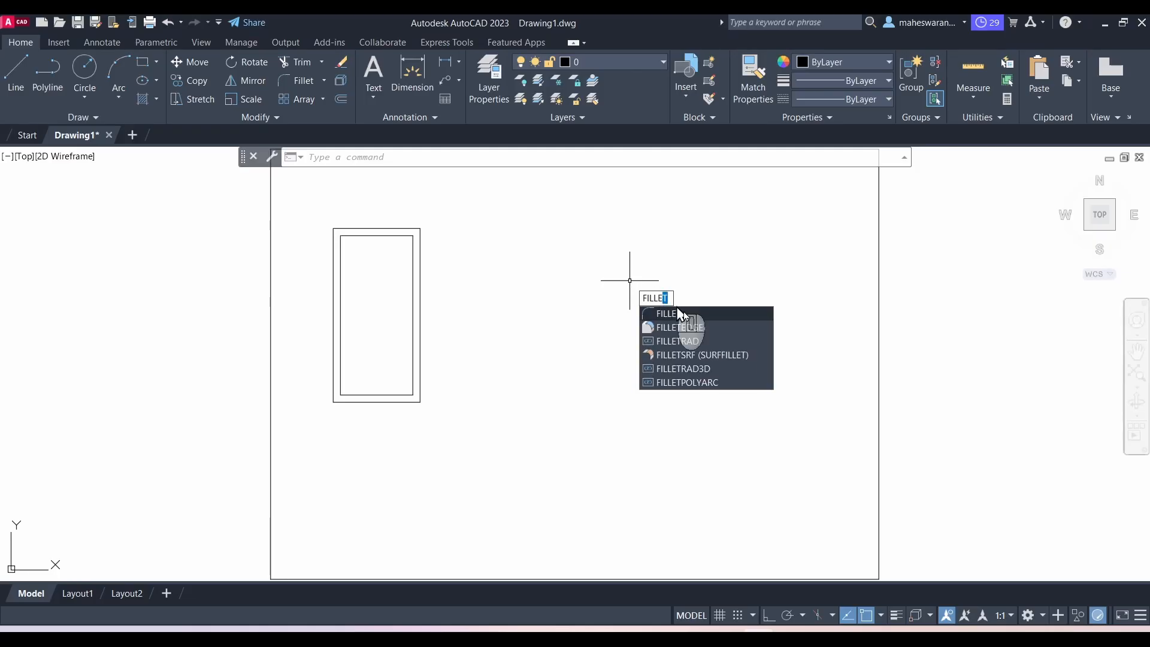
{"action": "key", "text": "Return"}
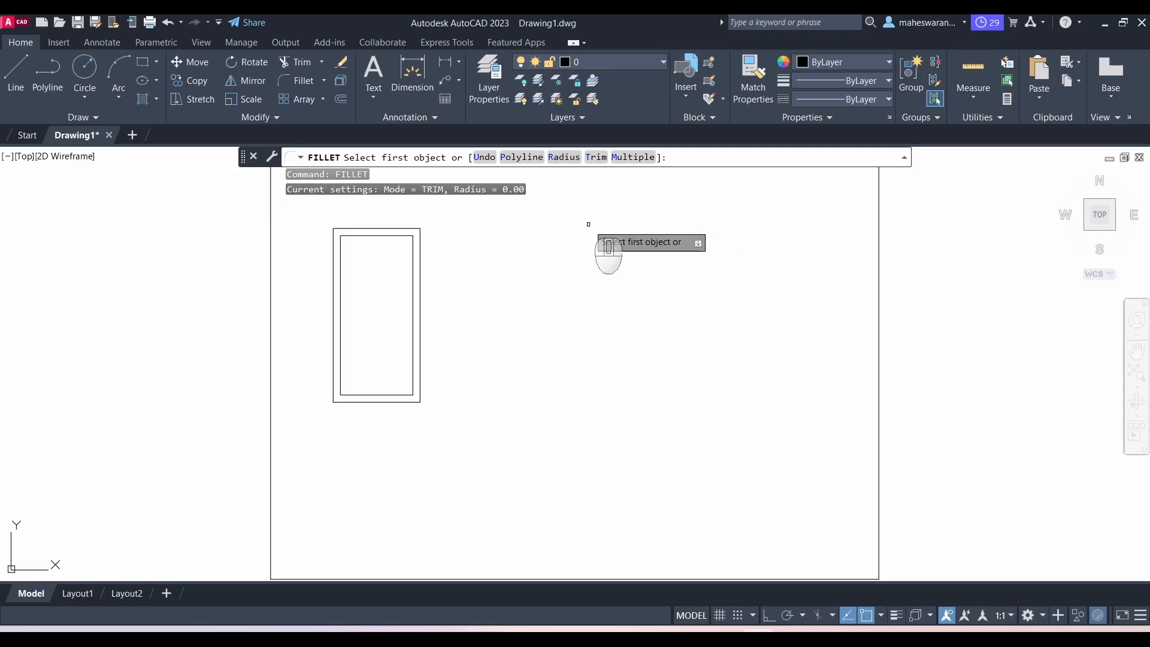
{"action": "type", "text": "r"}
{"action": "key", "text": "Return"}
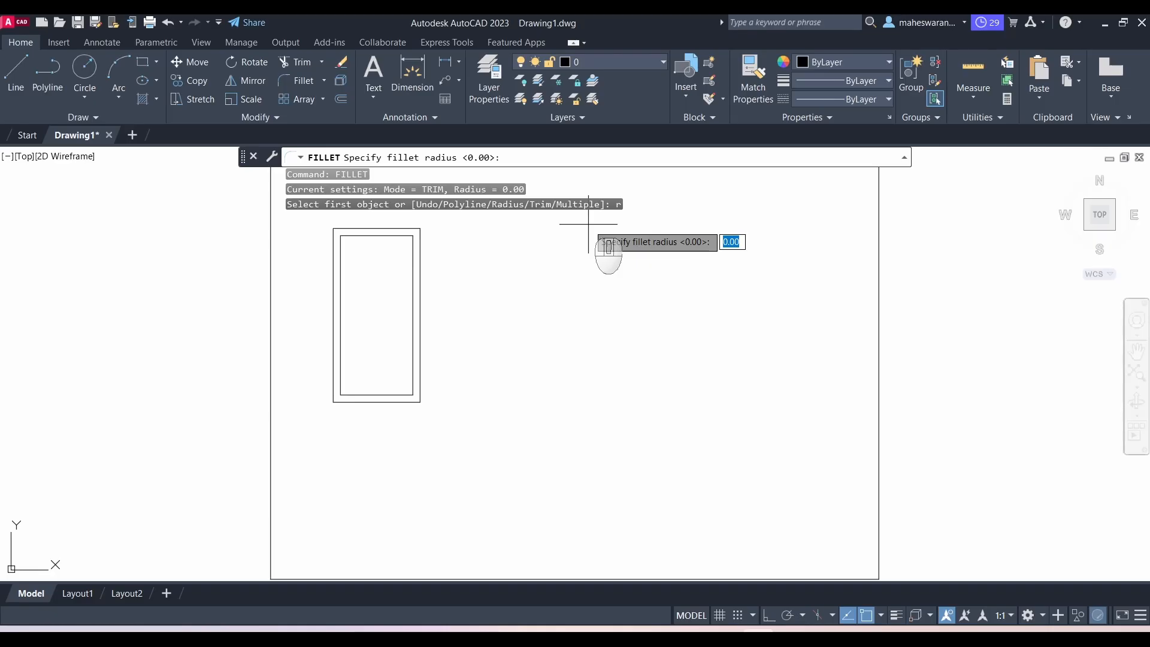
{"action": "type", "text": "5"}
{"action": "key", "text": "Return"}
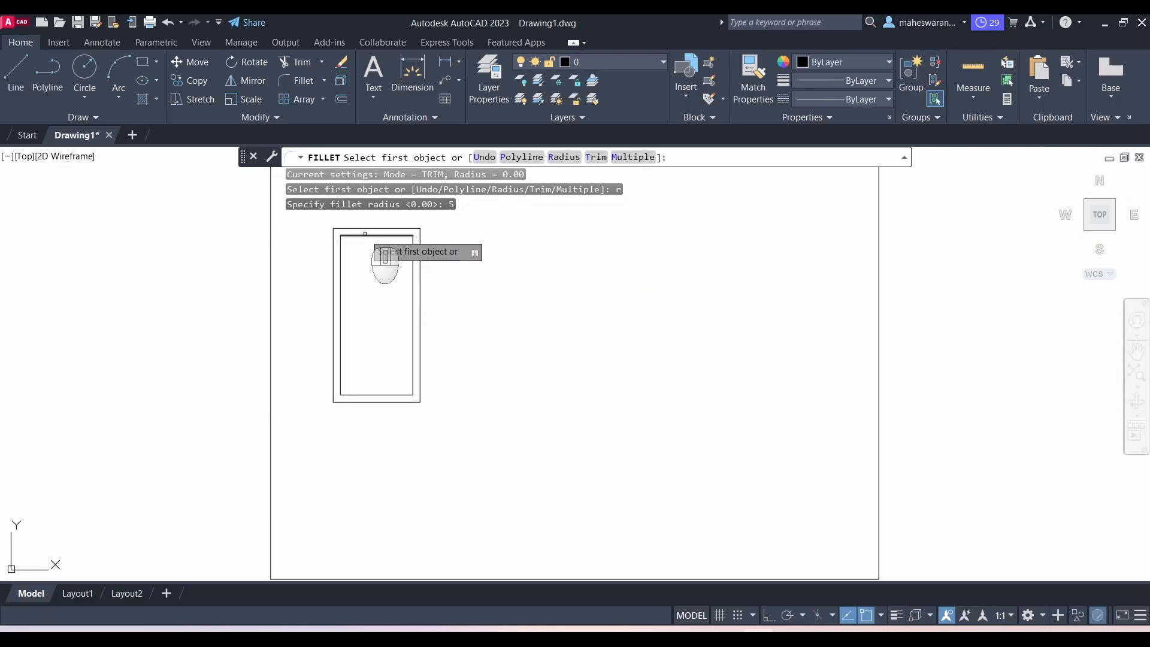
{"action": "left_click", "coordinate": [365, 236]}
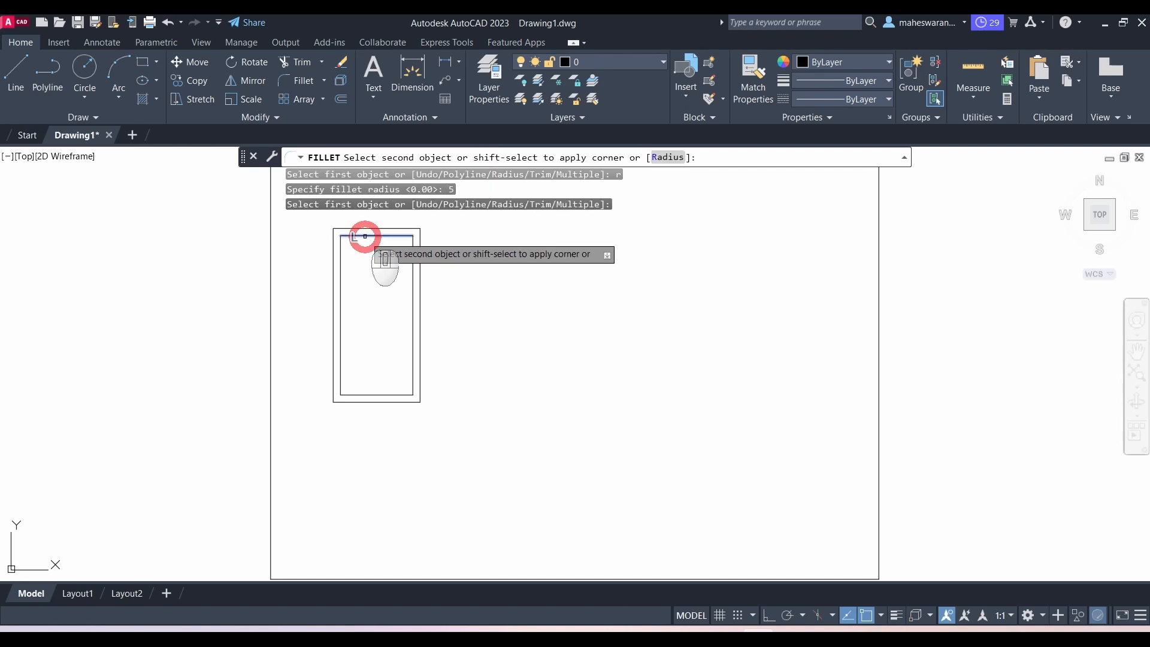
{"action": "left_click", "coordinate": [341, 248]}
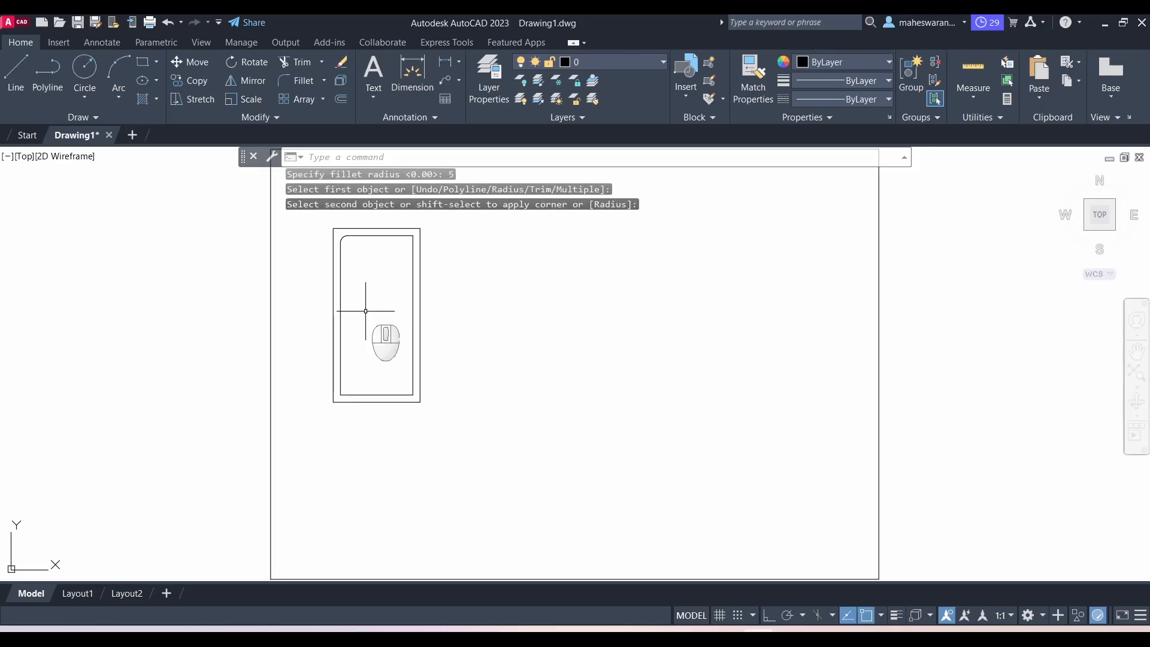
Step: Fillet the inner rectangle's lower-left, lower-right and upper-right corners with the same radius of 5
{"action": "key", "text": "Return"}
{"action": "scroll", "coordinate": [362, 355], "scroll_direction": "up", "scroll_amount": 2}
{"action": "left_click", "coordinate": [331, 395]}
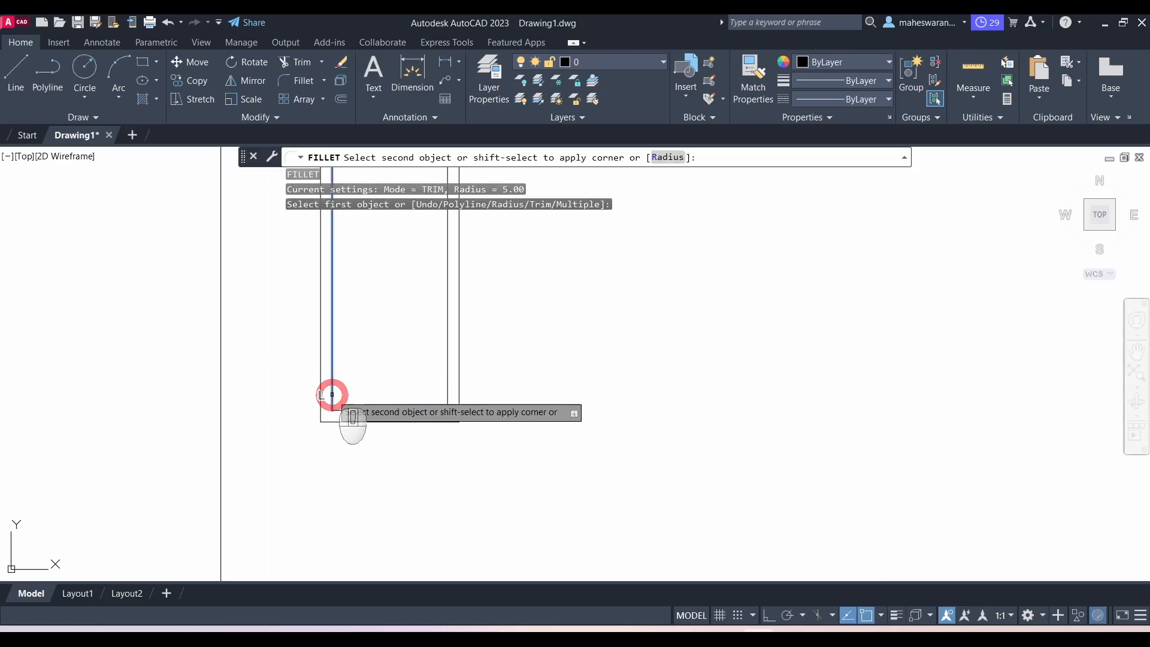
{"action": "left_click", "coordinate": [349, 410]}
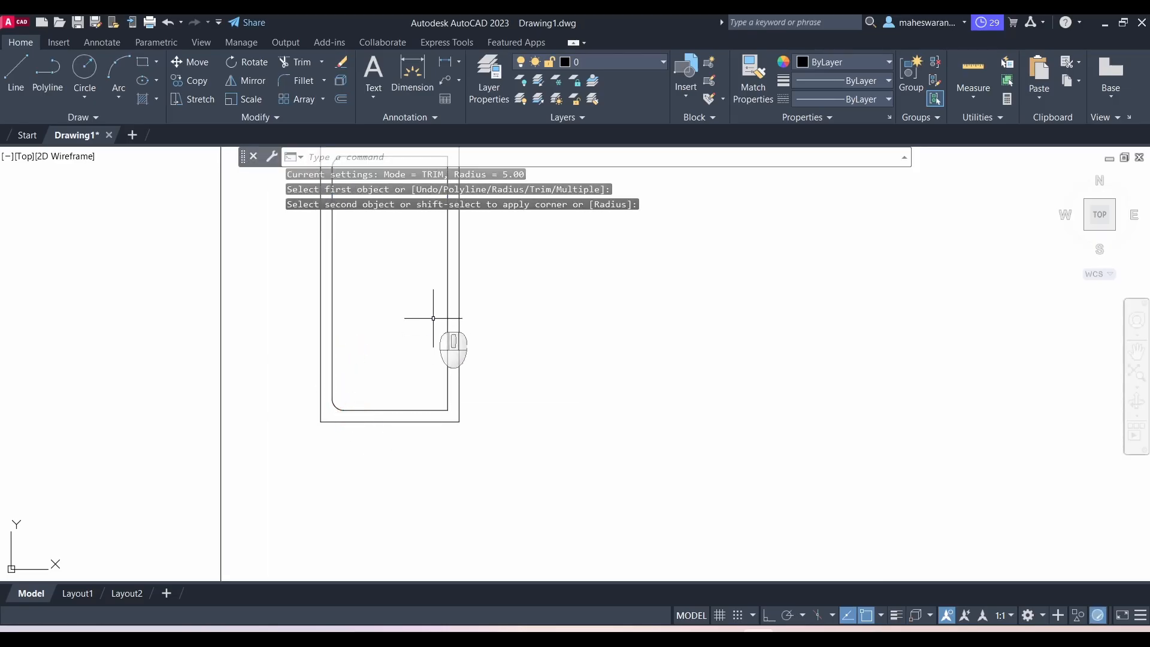
{"action": "key", "text": "Return"}
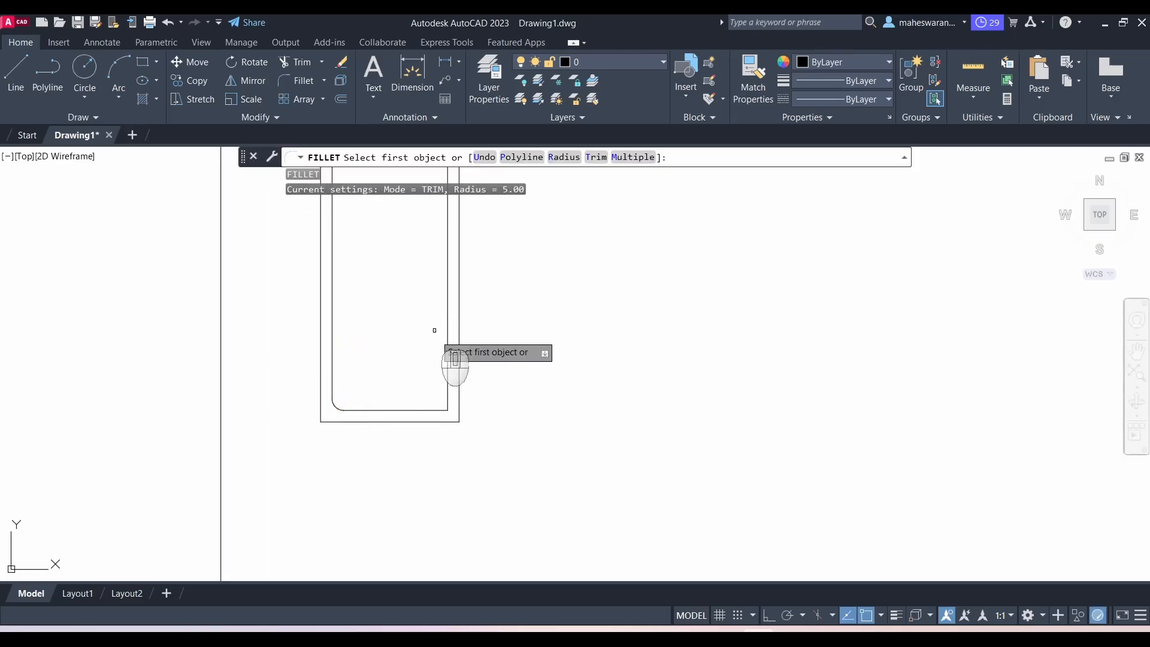
{"action": "left_click", "coordinate": [421, 409]}
{"action": "left_click", "coordinate": [447, 377]}
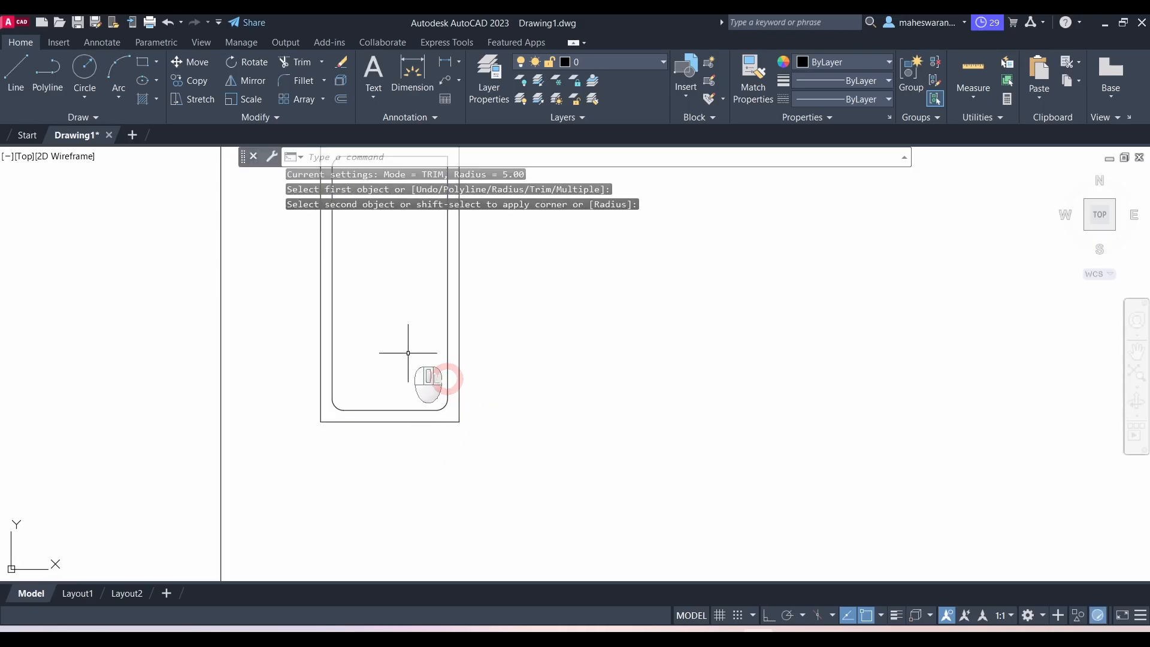
{"action": "key", "text": "Return"}
{"action": "scroll", "coordinate": [407, 353], "scroll_direction": "down", "scroll_amount": 2}
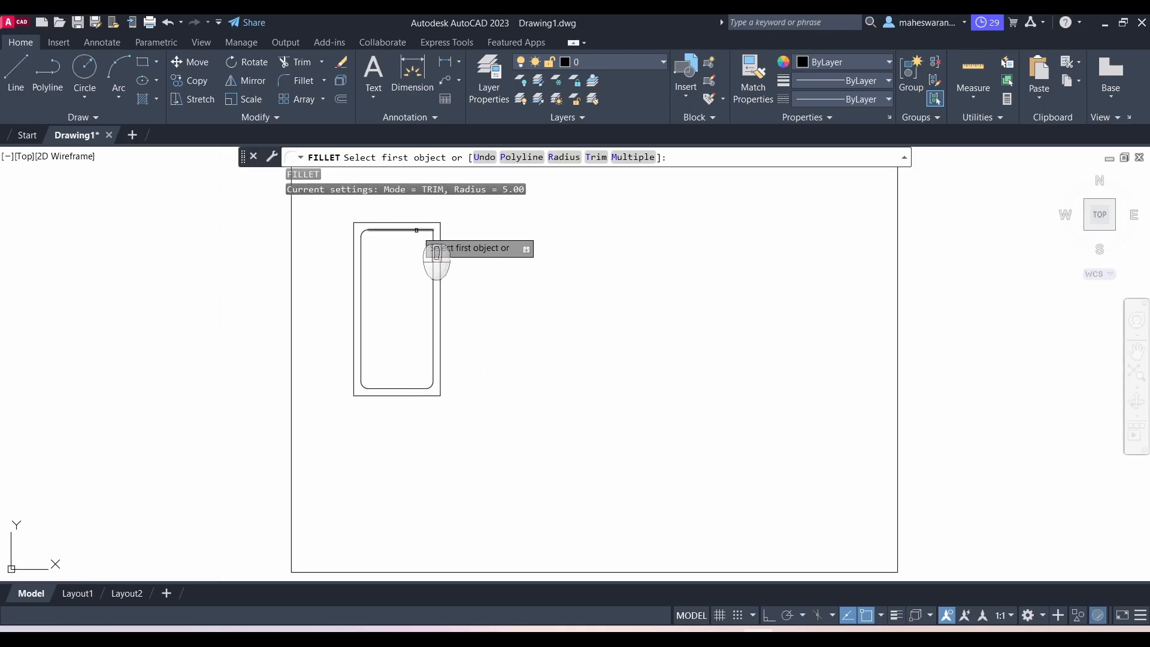
{"action": "left_click", "coordinate": [424, 232]}
{"action": "left_click", "coordinate": [433, 248]}
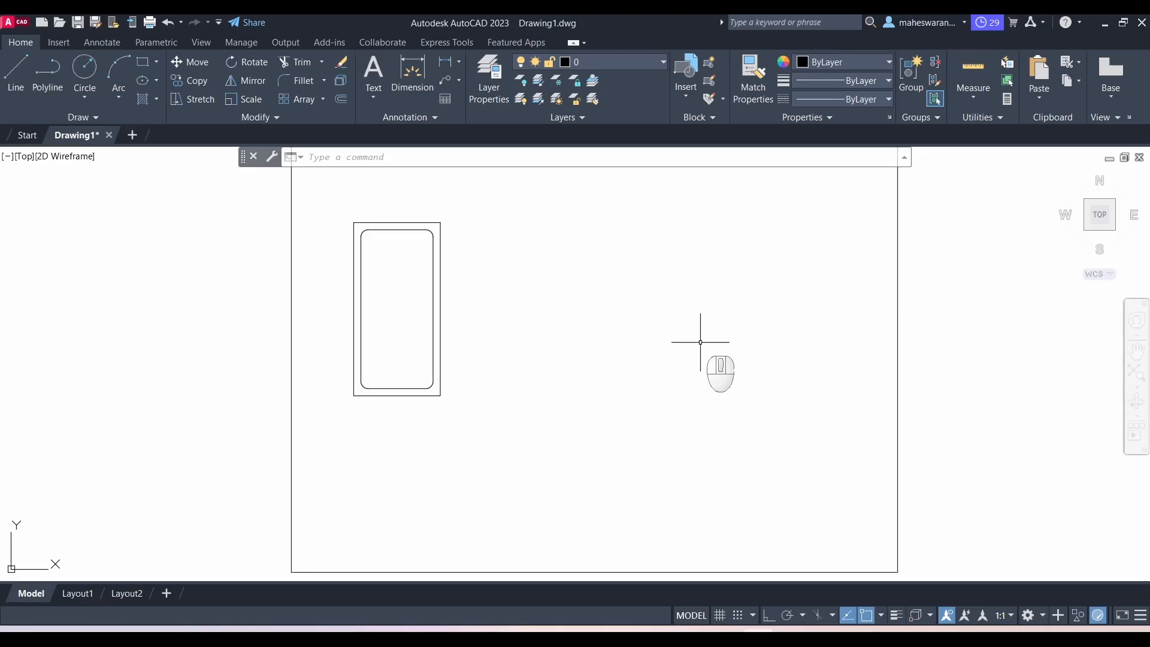
Step: Check the door knob in the Acrobat reference and draw a rectangle 4 wide and 6 high inside the door's inner frame
{"action": "key", "text": "alt+Tab"}
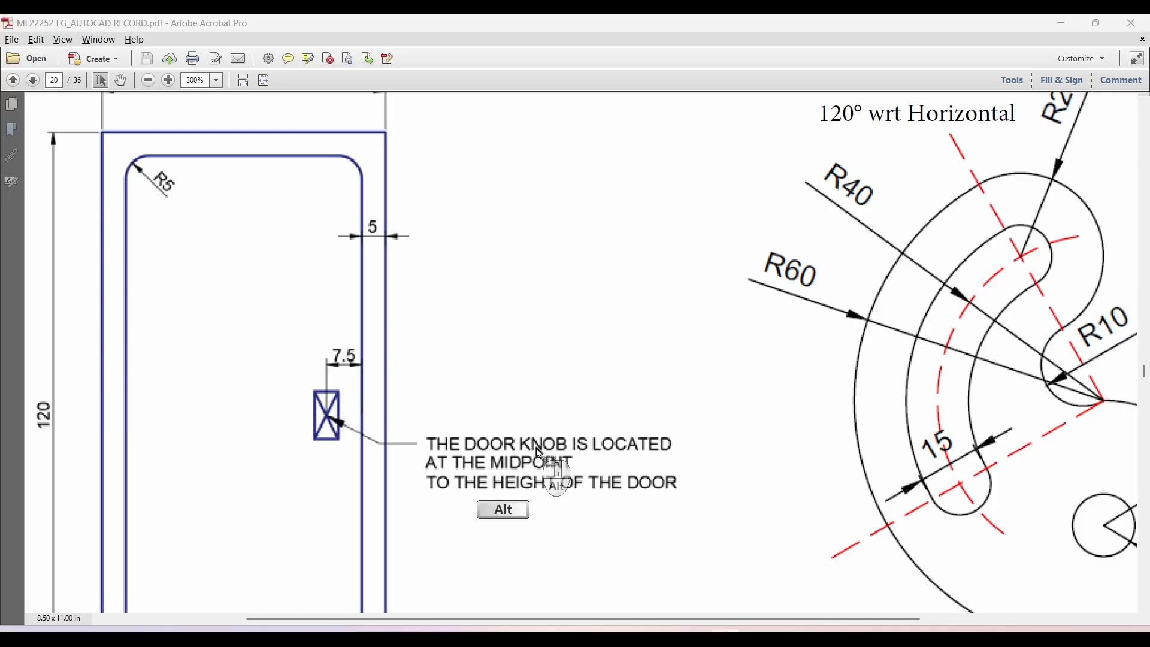
{"action": "key", "text": "alt+Tab"}
{"action": "left_click", "coordinate": [144, 63]}
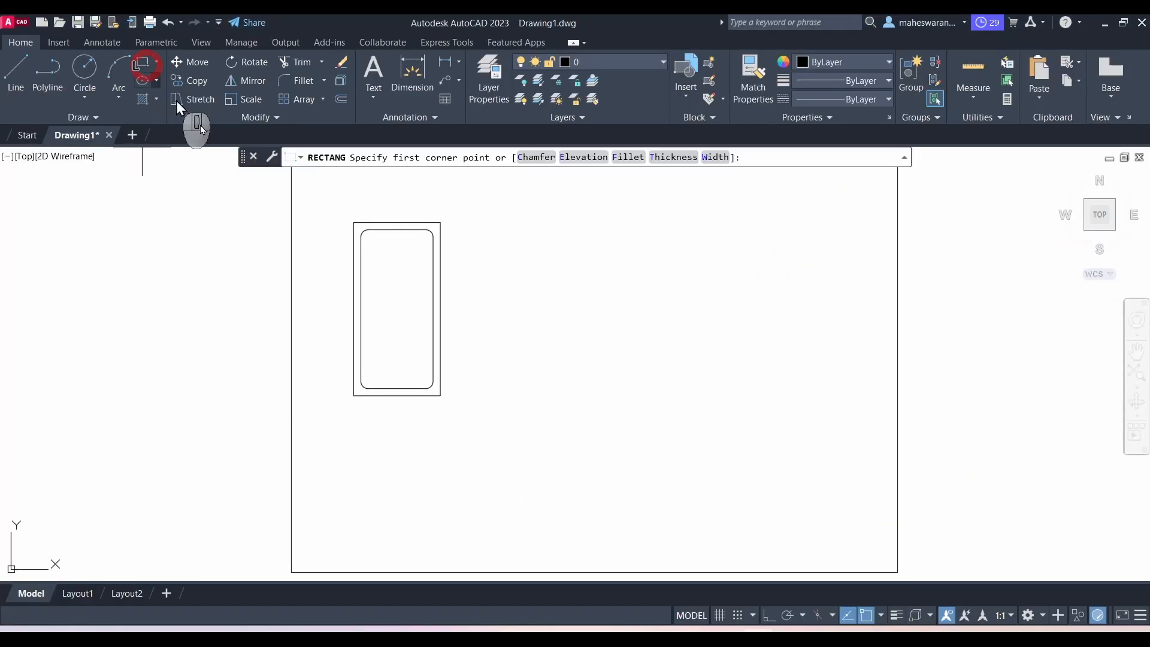
{"action": "scroll", "coordinate": [373, 275], "scroll_direction": "up", "scroll_amount": 6}
{"action": "left_click", "coordinate": [345, 291]}
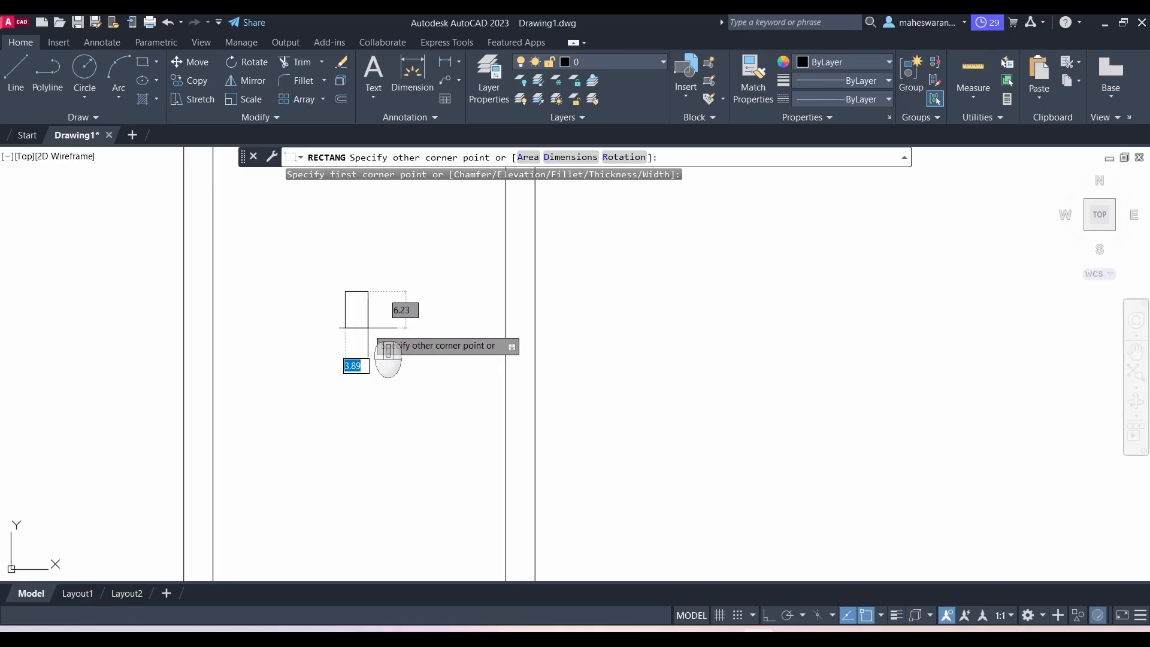
{"action": "type", "text": "4"}
{"action": "key", "text": "Tab"}
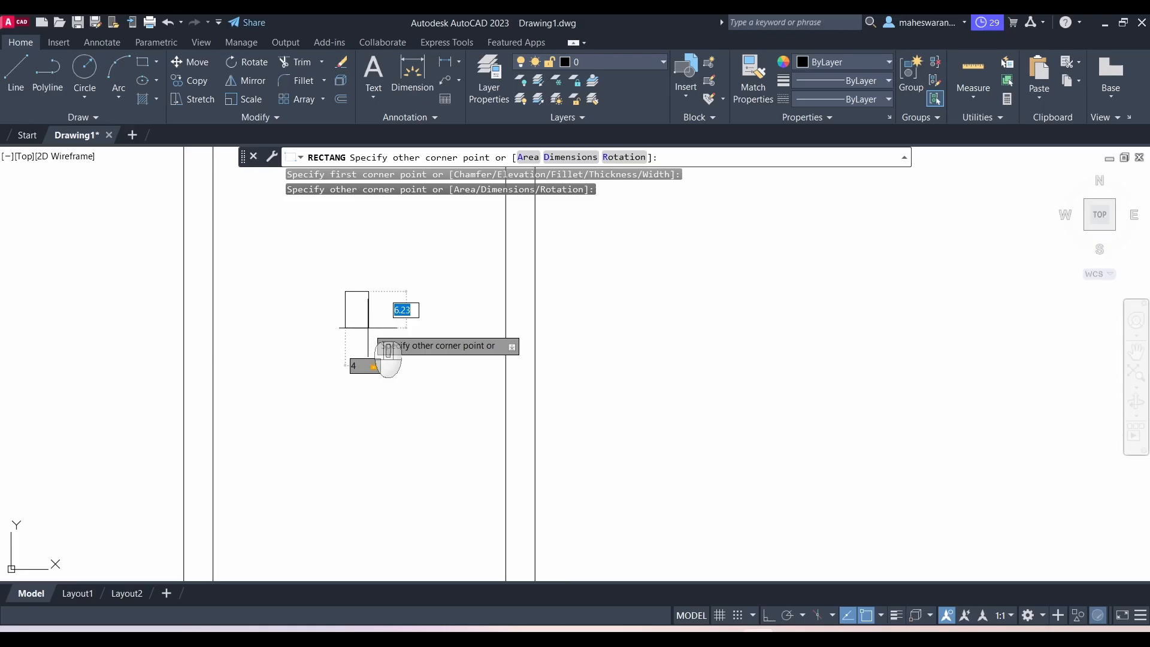
{"action": "type", "text": "6"}
{"action": "key", "text": "Tab"}
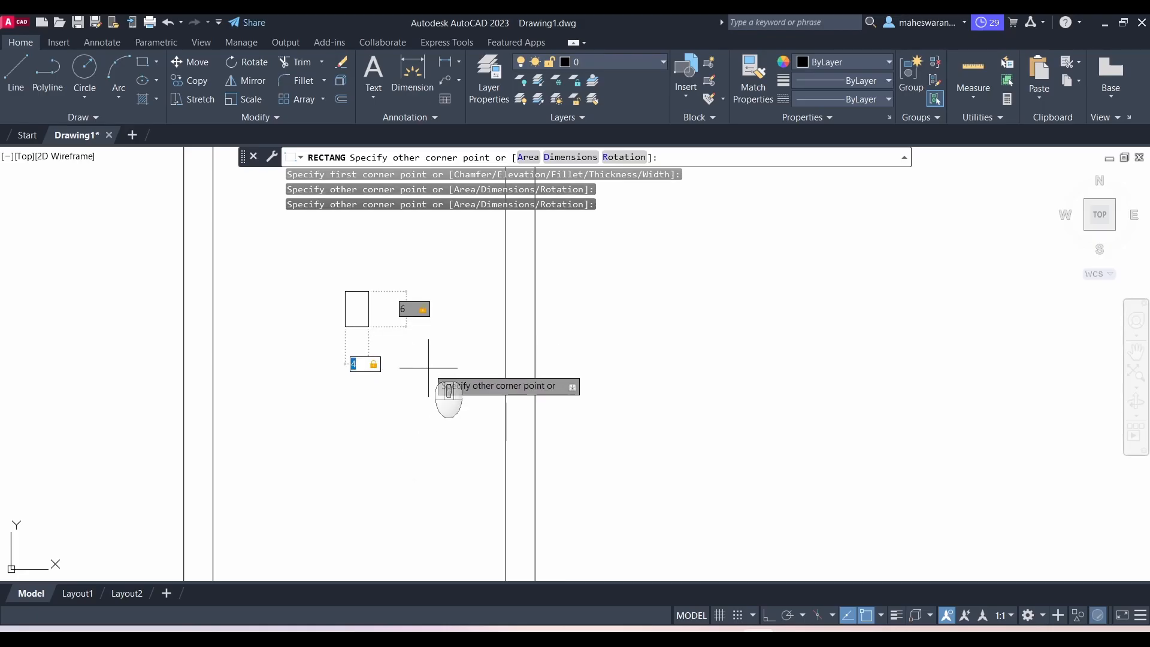
{"action": "key", "text": "Return"}
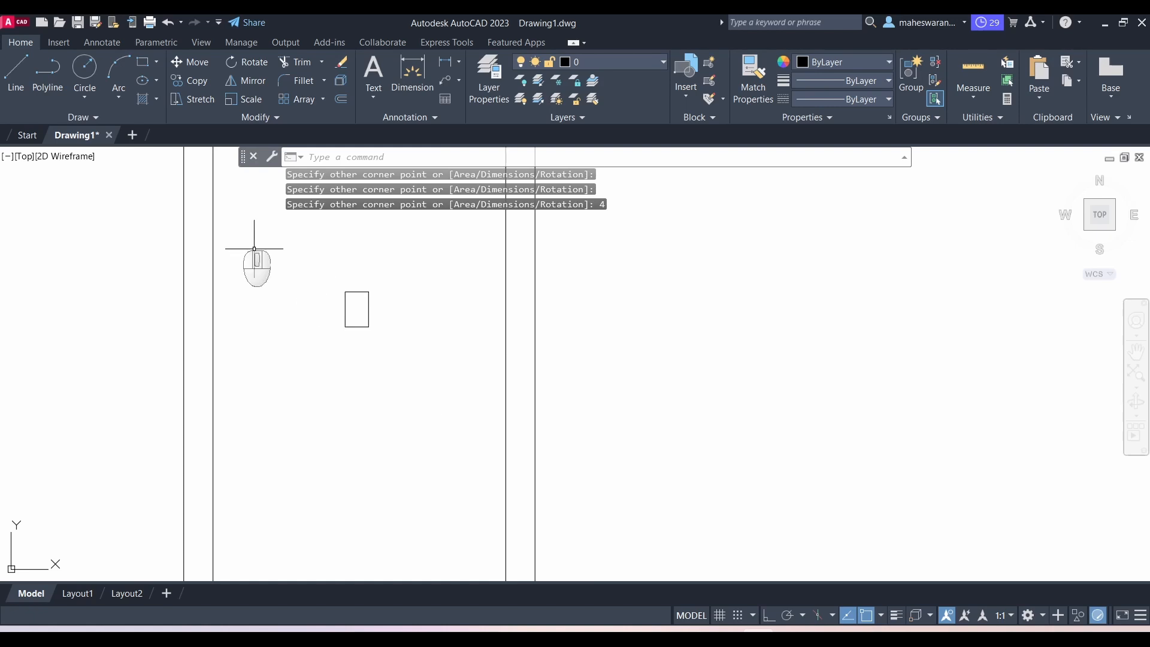
Step: Draw both diagonals of the small knob rectangle with lines between its opposite corners
{"action": "left_click", "coordinate": [345, 291]}
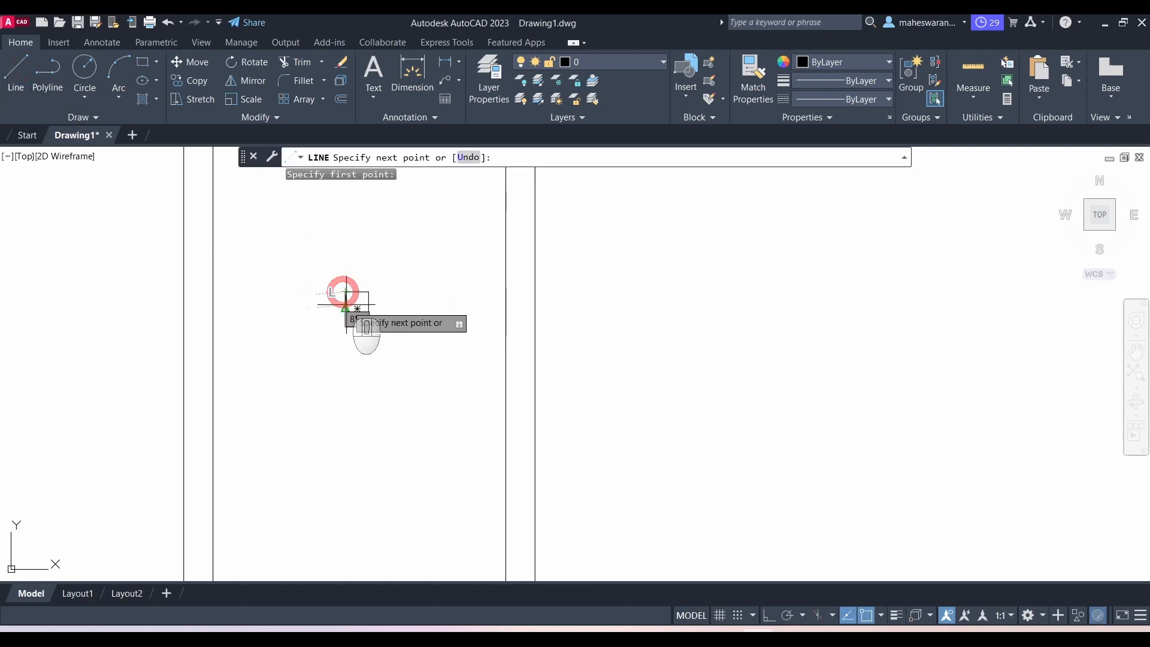
{"action": "left_click", "coordinate": [368, 327]}
{"action": "key", "text": "Escape"}
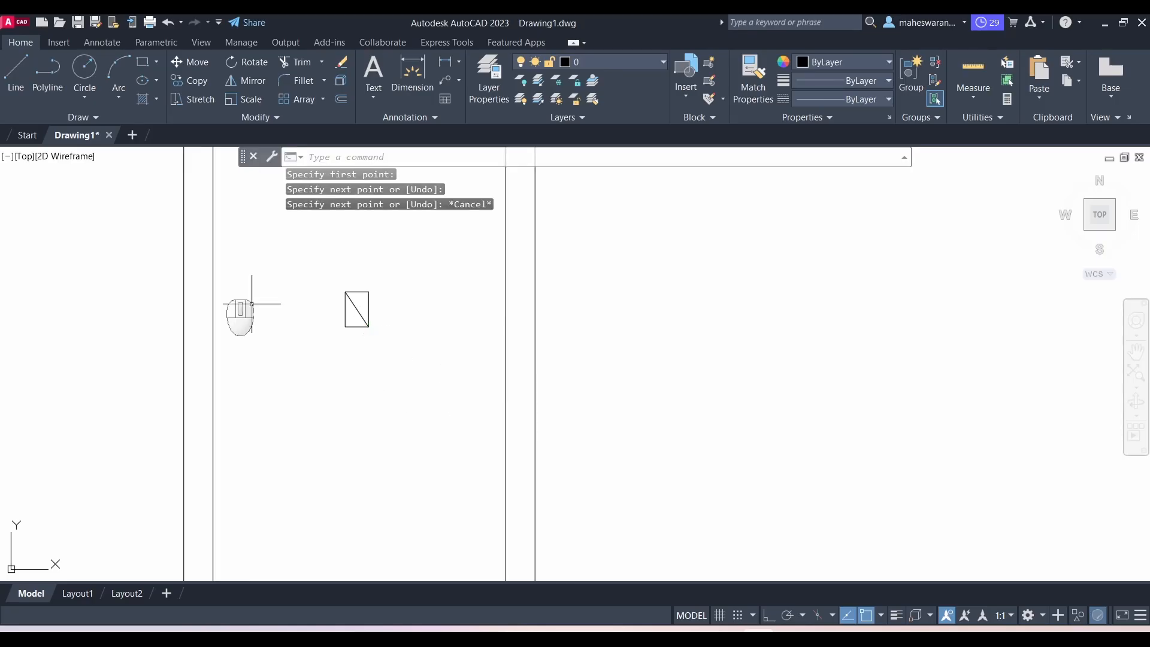
{"action": "left_click", "coordinate": [15, 71]}
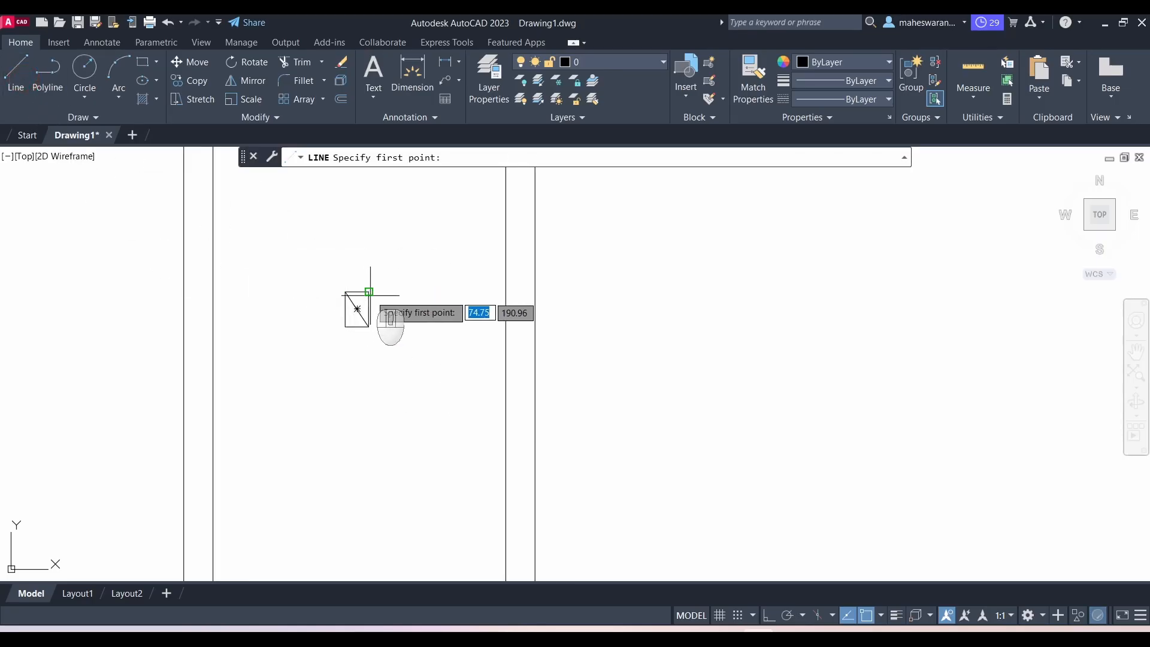
{"action": "left_click", "coordinate": [359, 294]}
{"action": "left_click", "coordinate": [345, 327]}
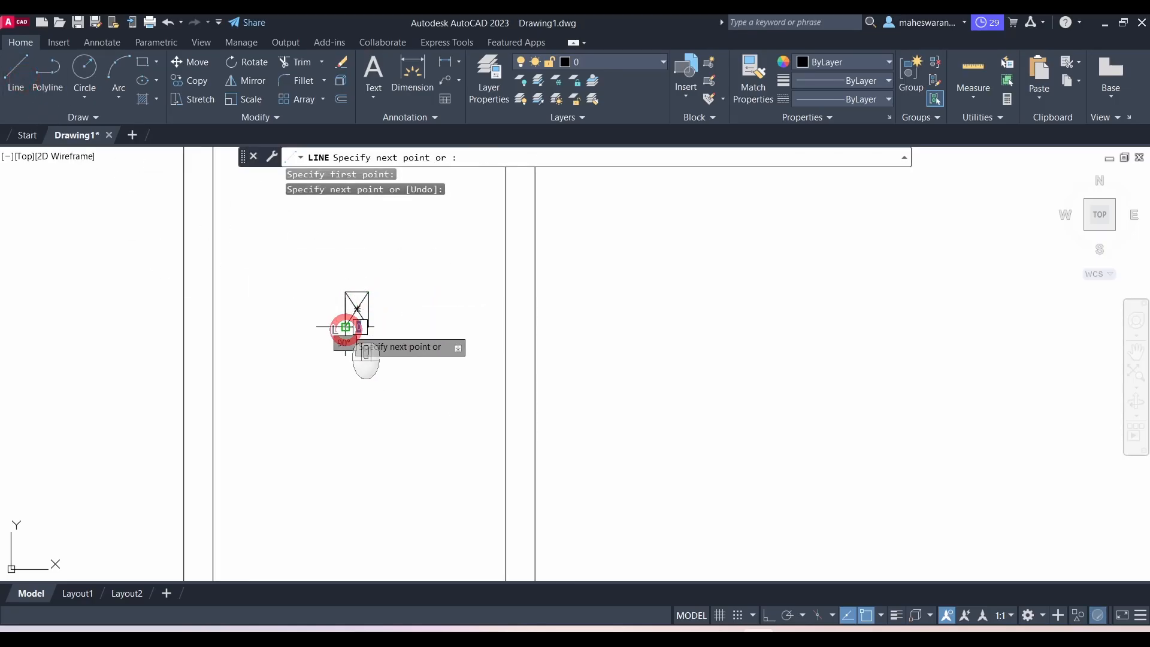
{"action": "key", "text": "Escape"}
Step: Check that the Midpoint object snap is enabled and draw a horizontal 7.5 line inward from the midpoint of the inner frame's right side
{"action": "scroll", "coordinate": [398, 425], "scroll_direction": "down", "scroll_amount": 2}
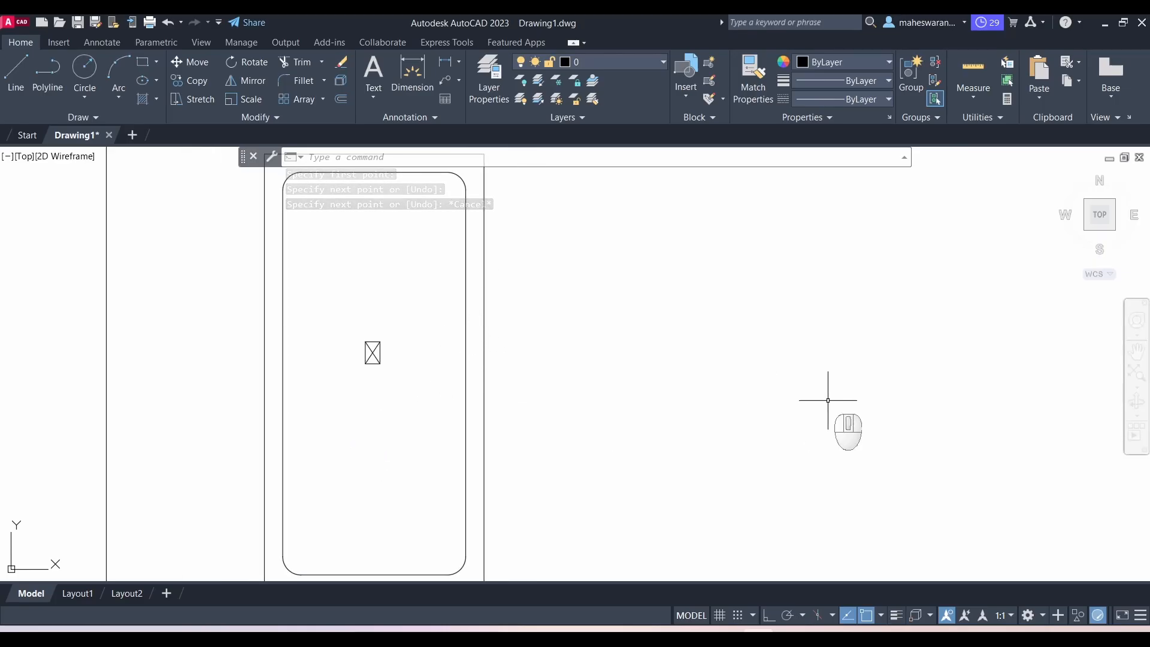
{"action": "left_click", "coordinate": [12, 75]}
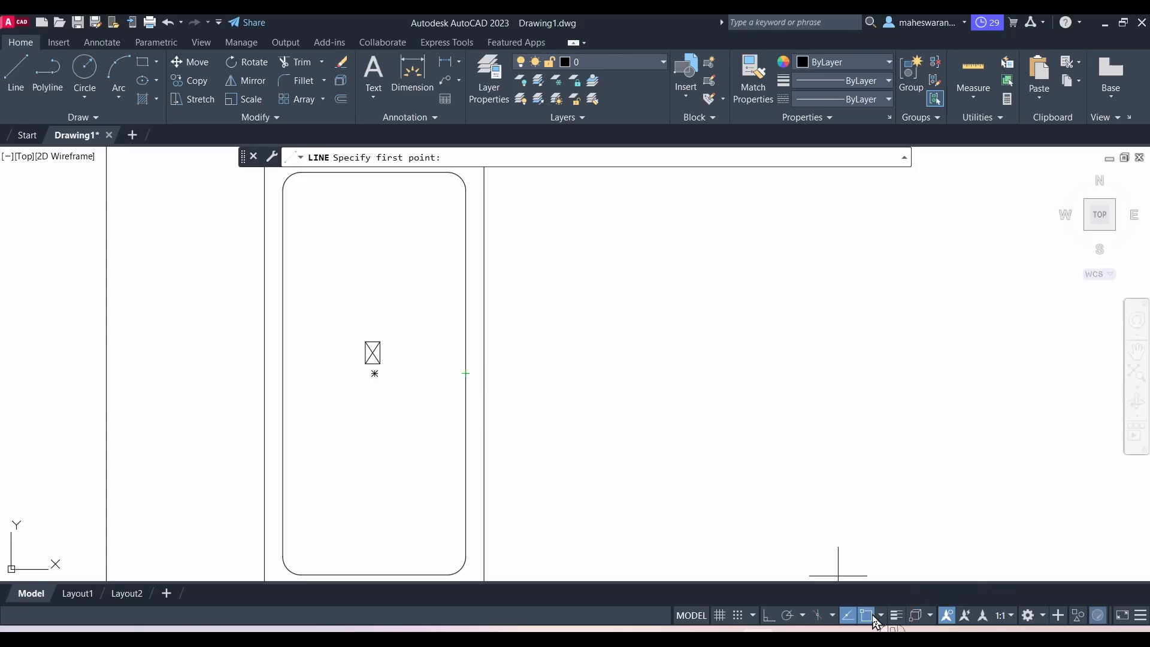
{"action": "left_click", "coordinate": [880, 616]}
{"action": "left_click", "coordinate": [881, 616]}
{"action": "left_click", "coordinate": [897, 596]}
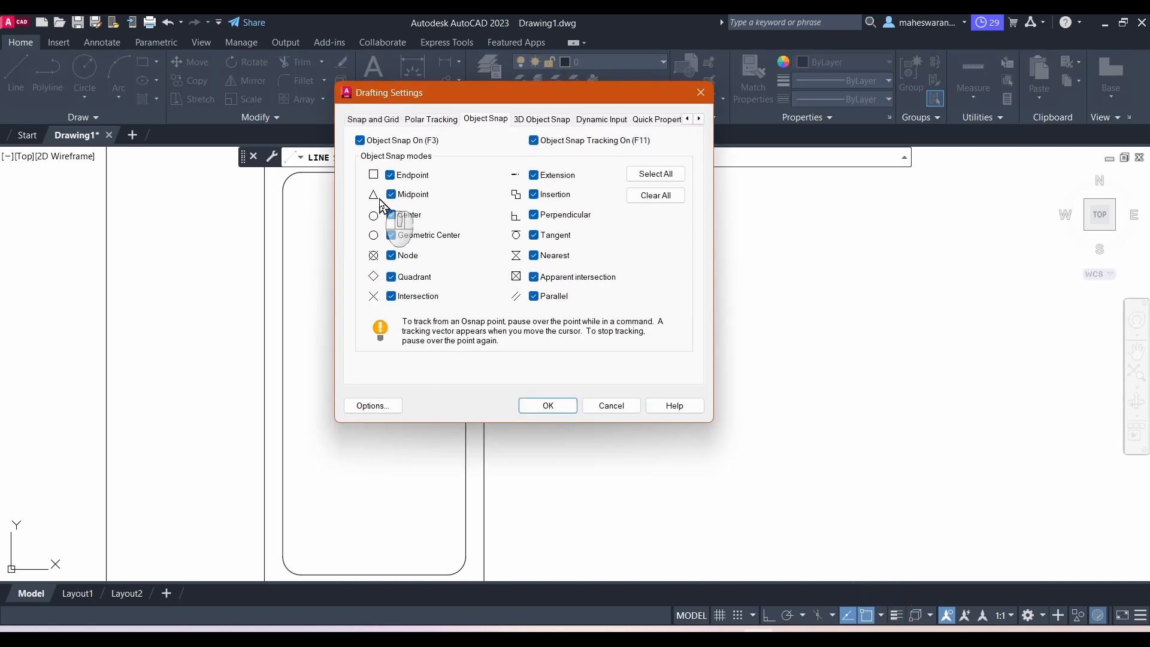
{"action": "left_click", "coordinate": [548, 405]}
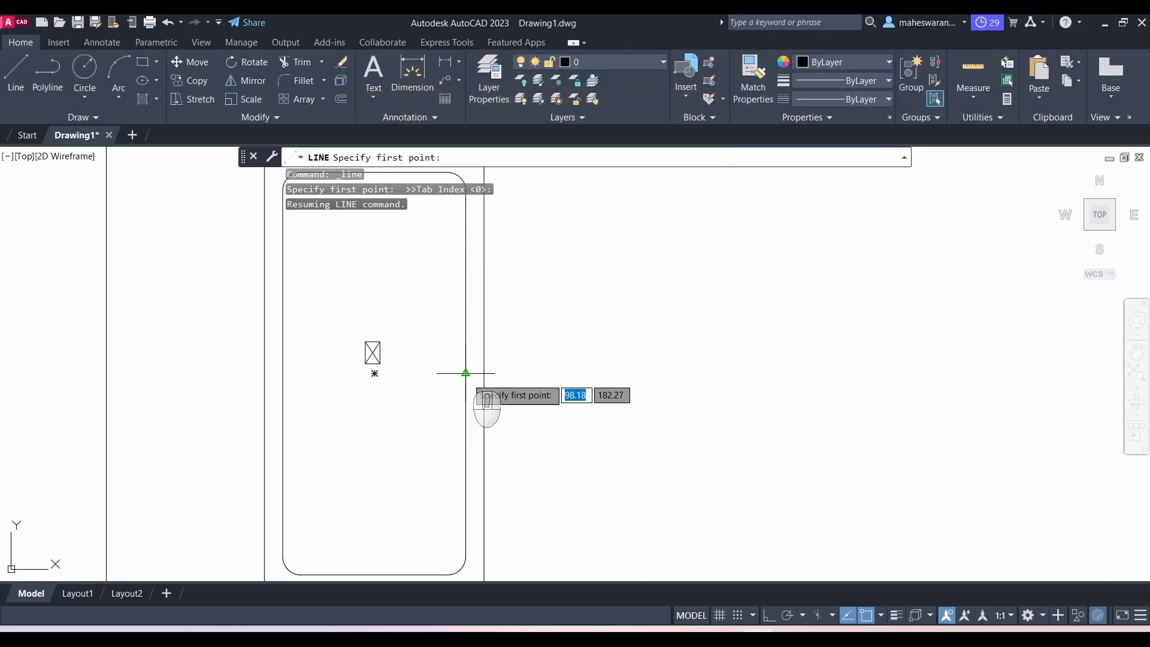
{"action": "left_click", "coordinate": [465, 373]}
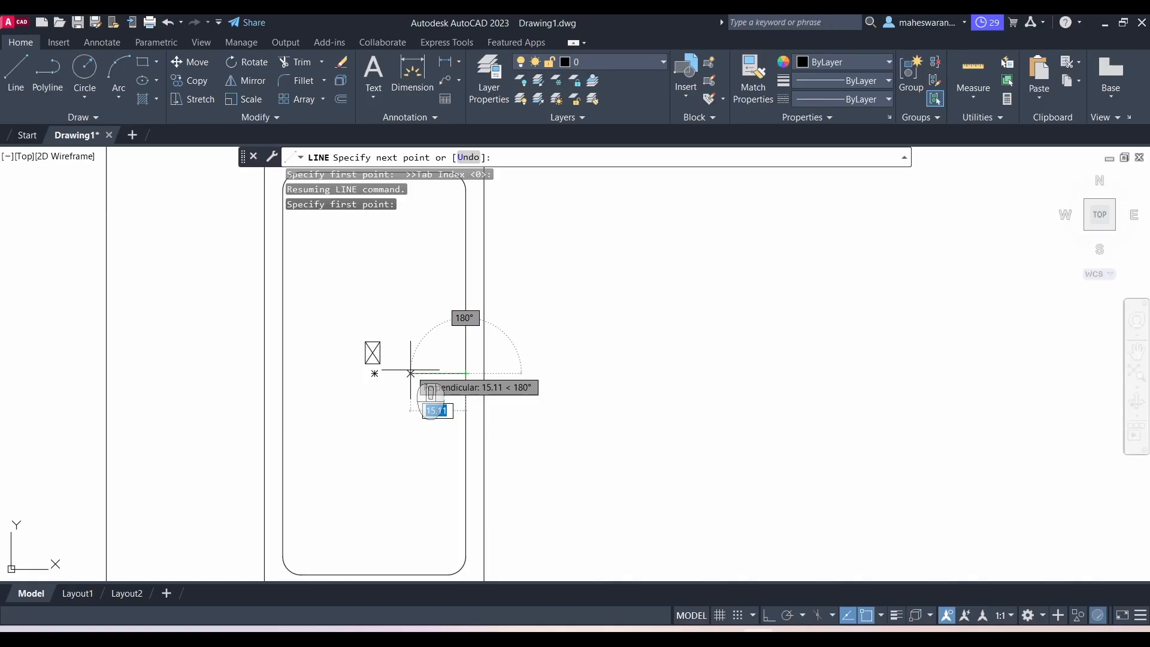
{"action": "type", "text": "7"}
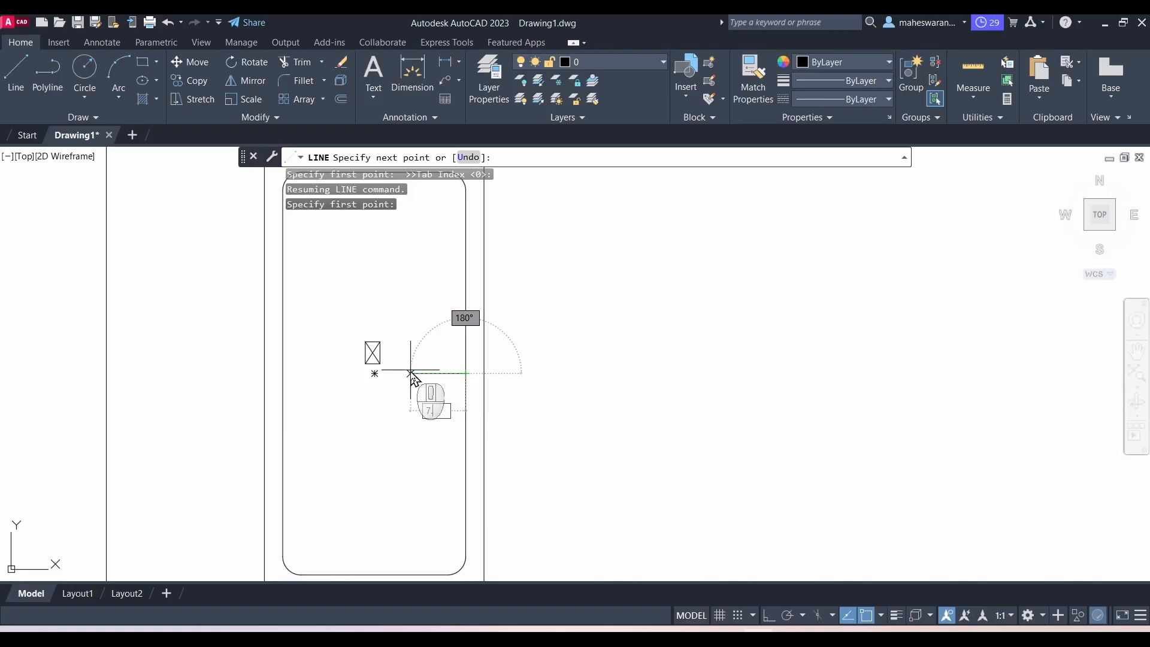
{"action": "key", "text": "Return"}
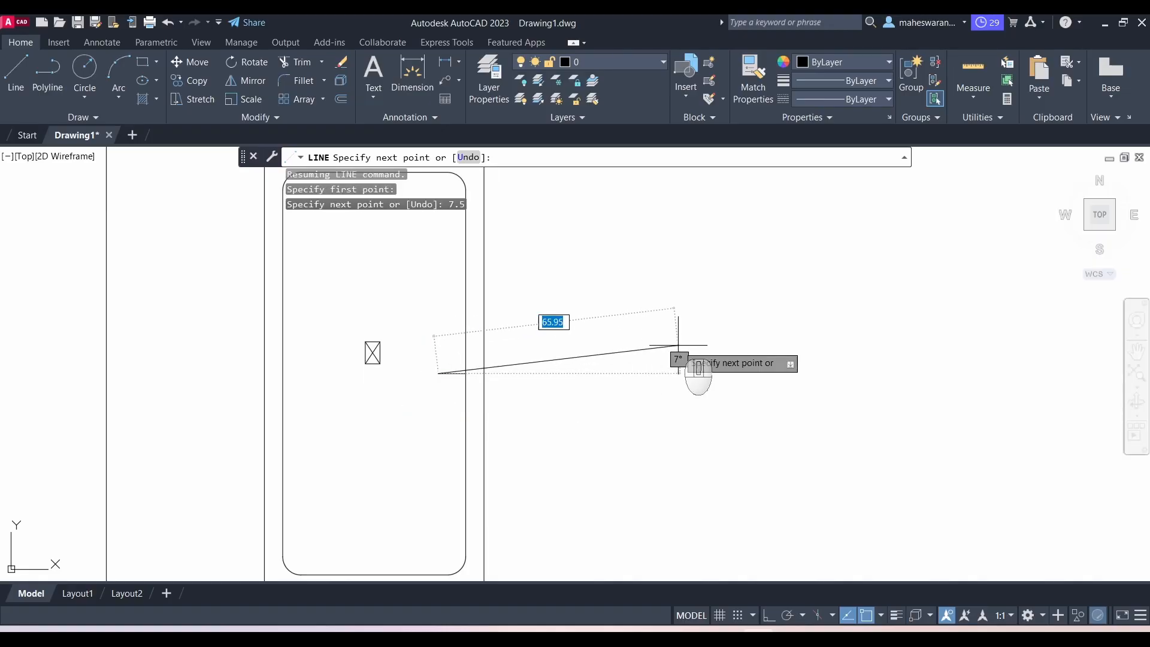
{"action": "key", "text": "Escape"}
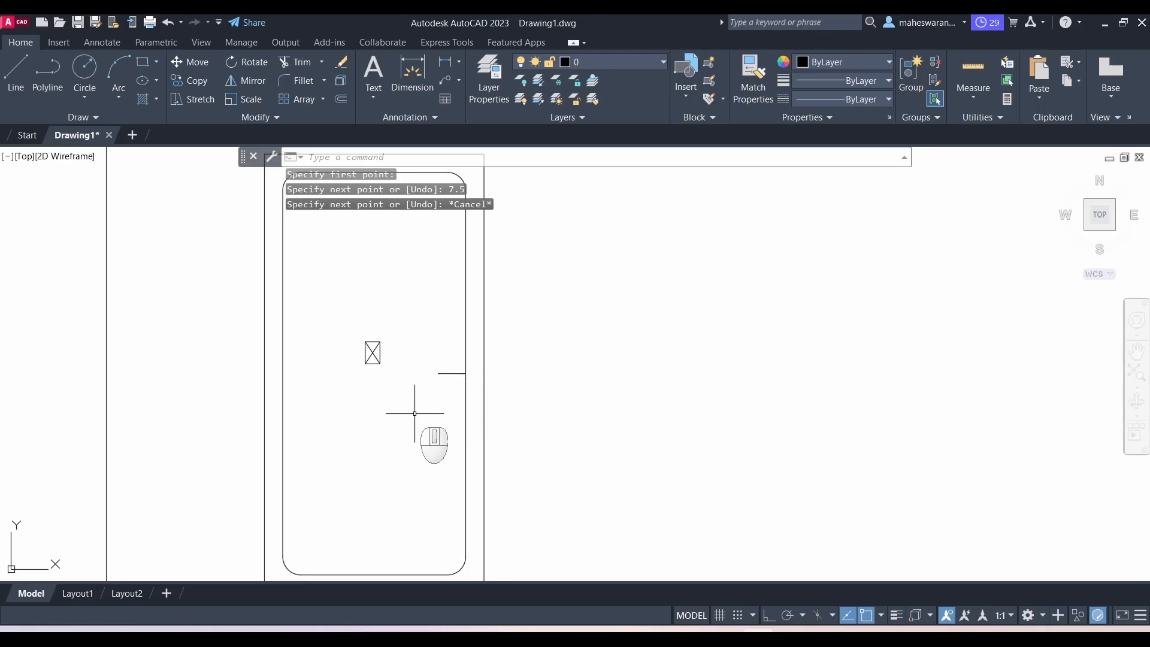
Step: Move the knob rectangle with its diagonals from its centre to the inner end of the 7.5 line
{"action": "scroll", "coordinate": [415, 411], "scroll_direction": "up", "scroll_amount": 2}
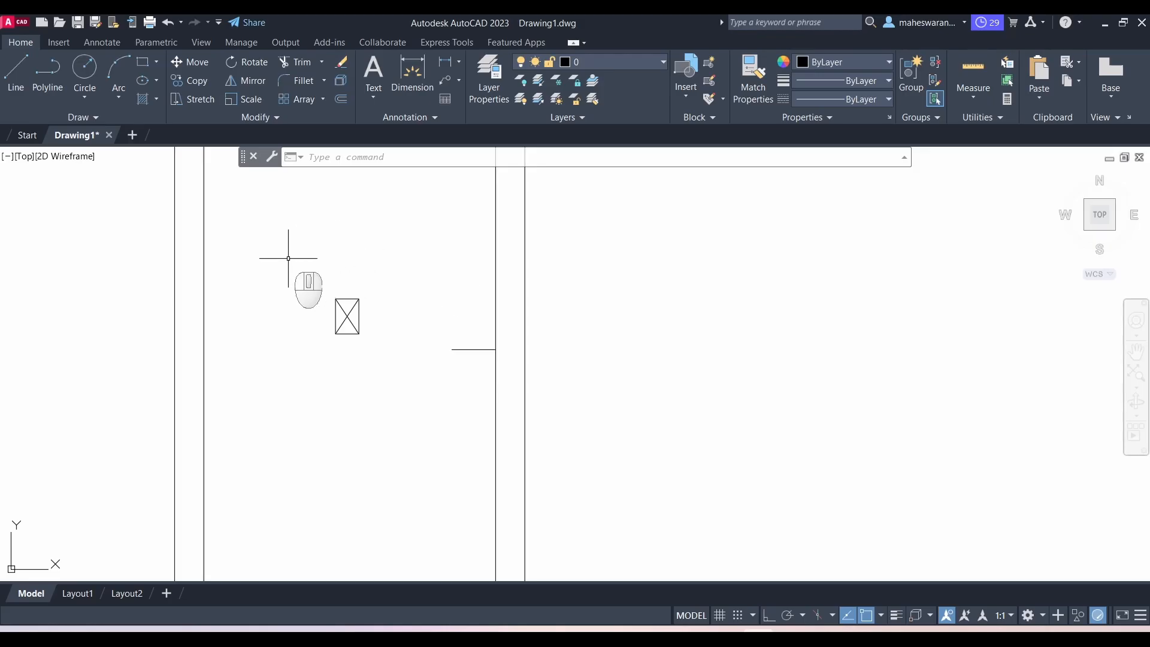
{"action": "left_click", "coordinate": [291, 258]}
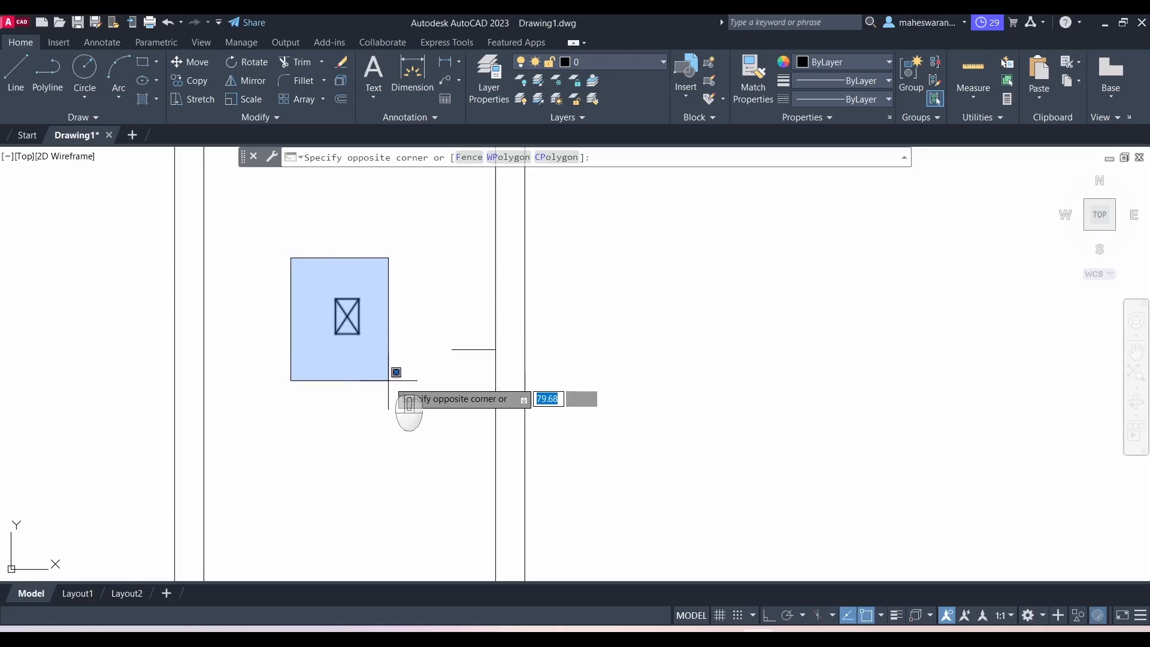
{"action": "left_click", "coordinate": [392, 391]}
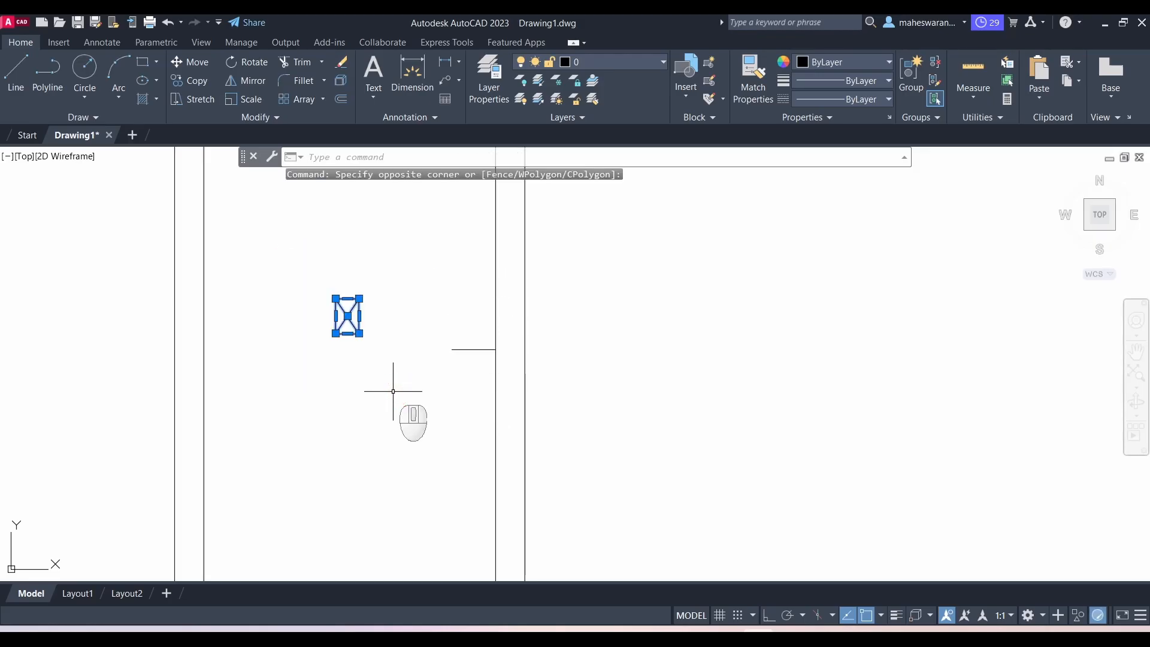
{"action": "left_click", "coordinate": [190, 62]}
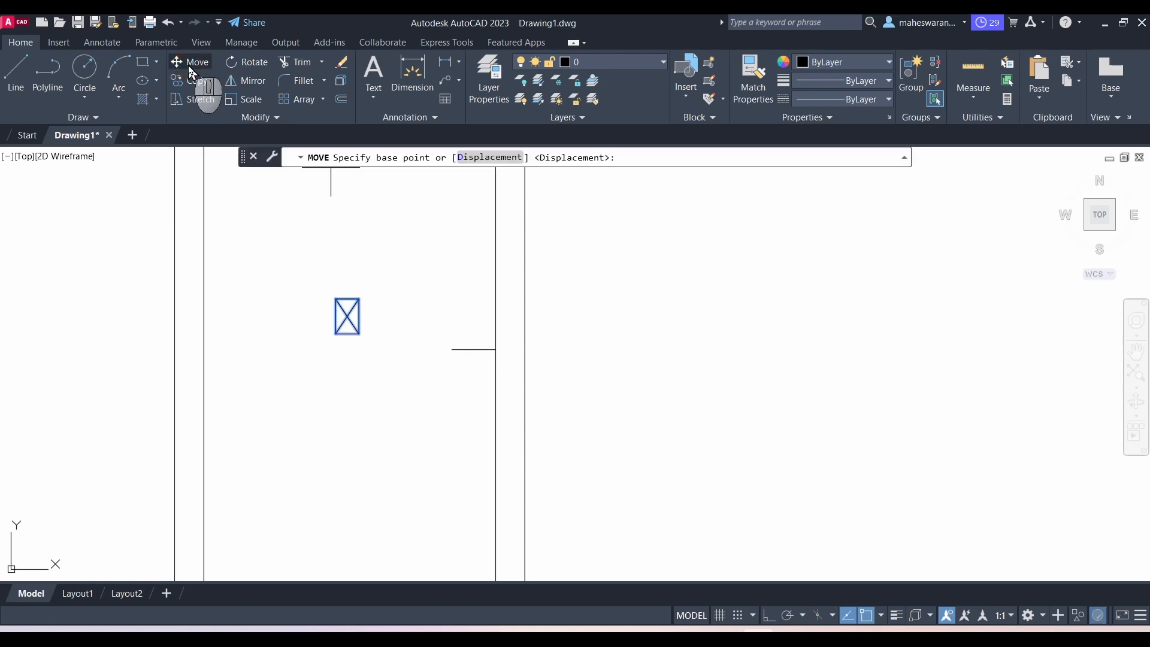
{"action": "left_click", "coordinate": [347, 316]}
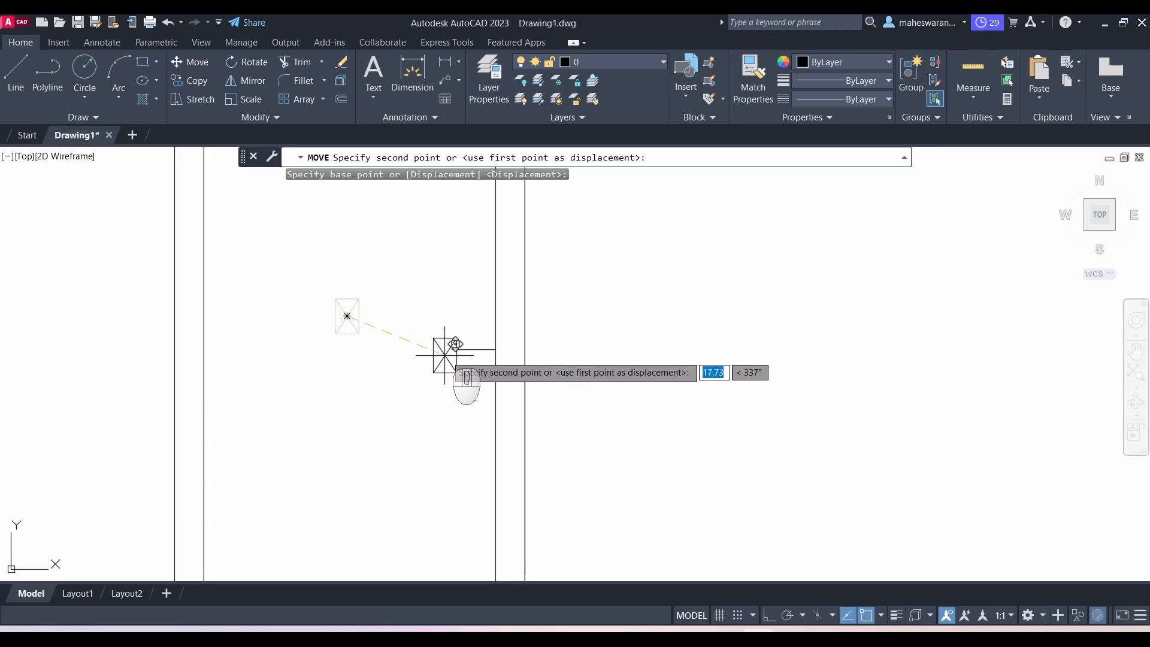
{"action": "left_click", "coordinate": [452, 349]}
Step: Erase the 7.5 helper line between the knob and the inner frame's right side
{"action": "scroll", "coordinate": [779, 347], "scroll_direction": "down", "scroll_amount": 2}
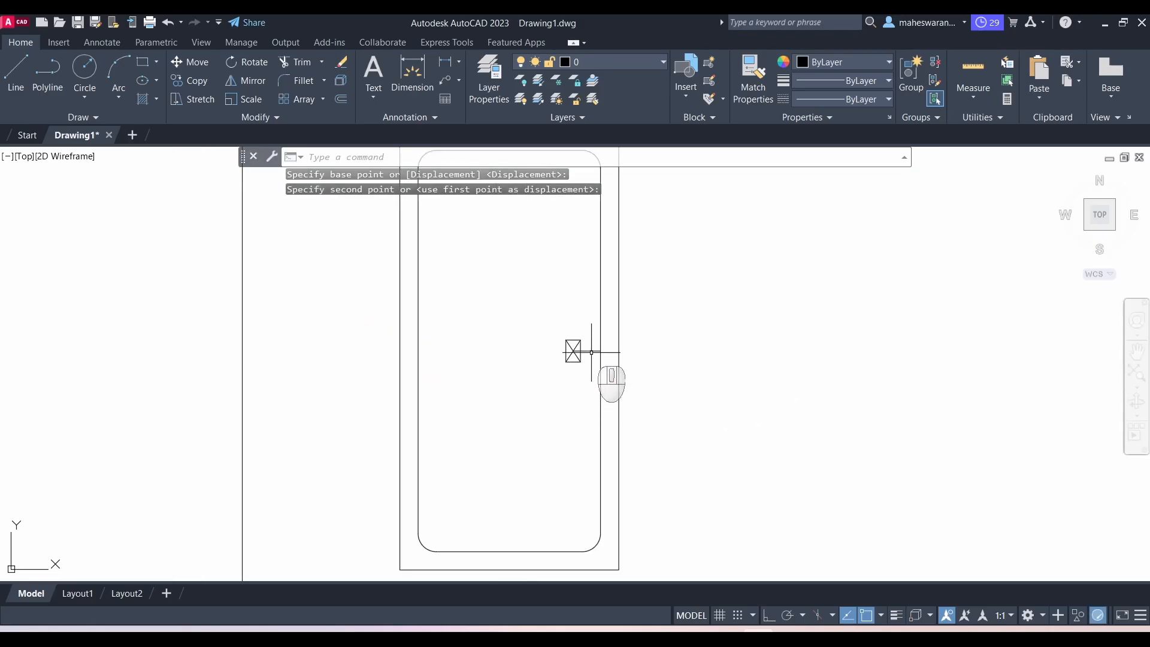
{"action": "left_click", "coordinate": [591, 351]}
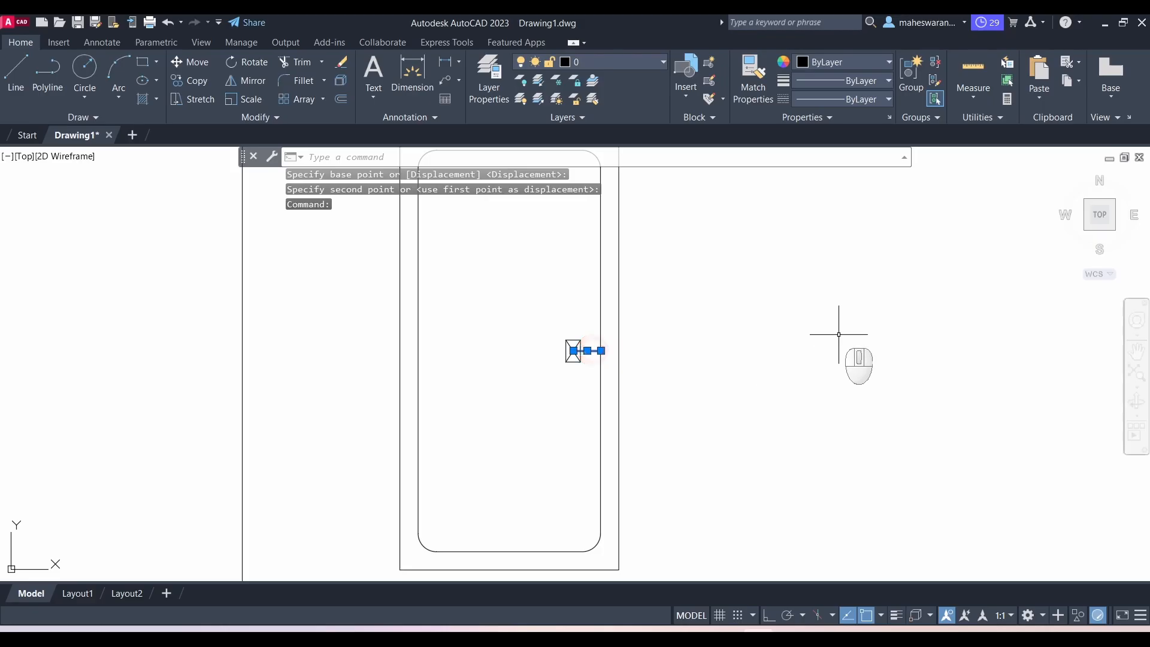
{"action": "key", "text": "Delete"}
{"action": "scroll", "coordinate": [762, 360], "scroll_direction": "down", "scroll_amount": 1}
{"action": "middle_click_drag", "start_coordinate": [763, 360], "coordinate": [527, 371]}
{"action": "scroll", "coordinate": [526, 369], "scroll_direction": "up", "scroll_amount": 1}
{"action": "scroll", "coordinate": [527, 369], "scroll_direction": "down", "scroll_amount": 1}
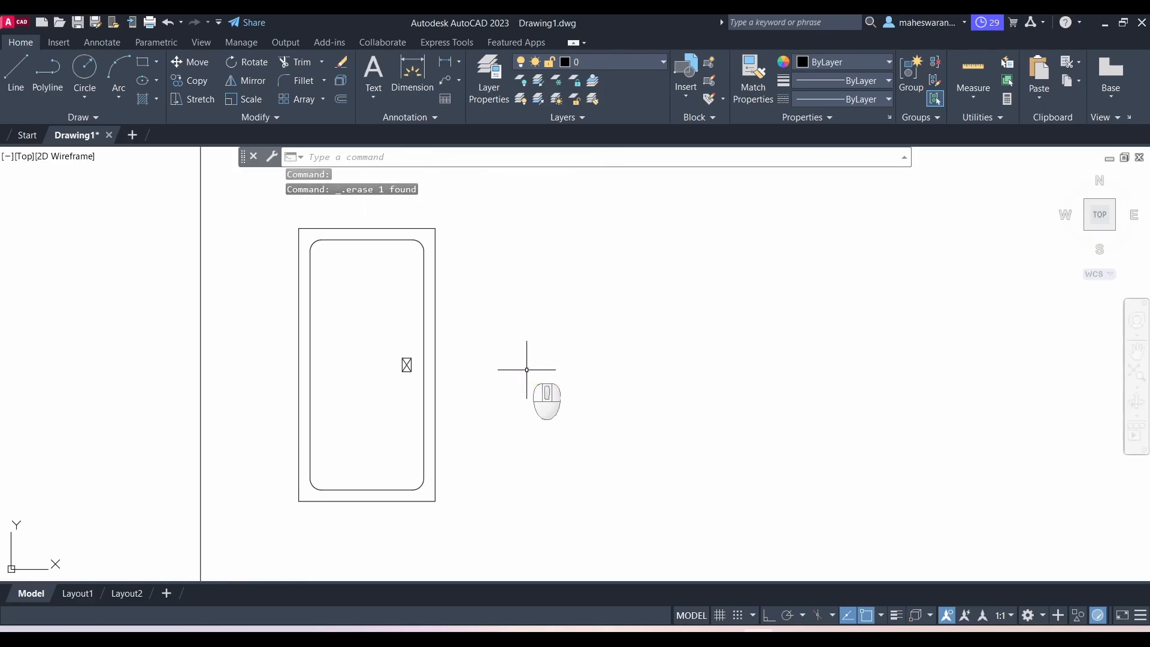
Step: Consult the curved slotted figure and its scale note in Adobe Acrobat, and draw a circle of radius 7.5 in the empty area right of the door
{"action": "key", "text": "alt+Tab"}
{"action": "scroll", "coordinate": [456, 329], "scroll_direction": "down", "scroll_amount": 1}
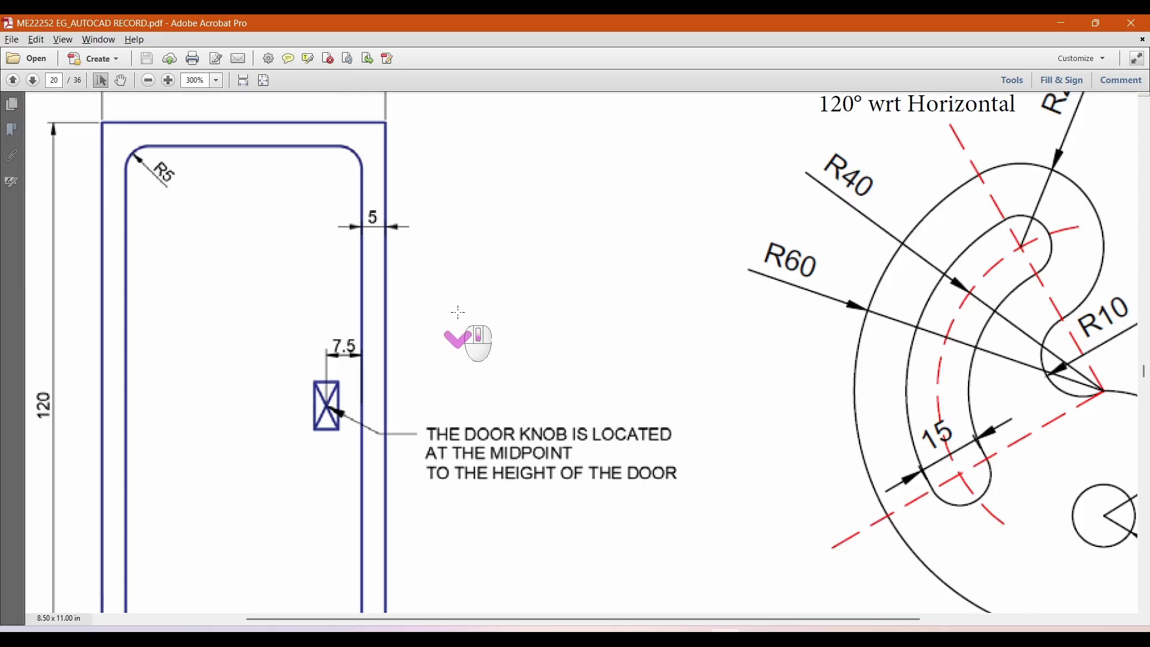
{"action": "scroll", "coordinate": [462, 328], "scroll_direction": "down", "scroll_amount": 3, "text": "ctrl"}
{"action": "scroll", "coordinate": [888, 398], "scroll_direction": "up", "scroll_amount": 1, "text": "ctrl"}
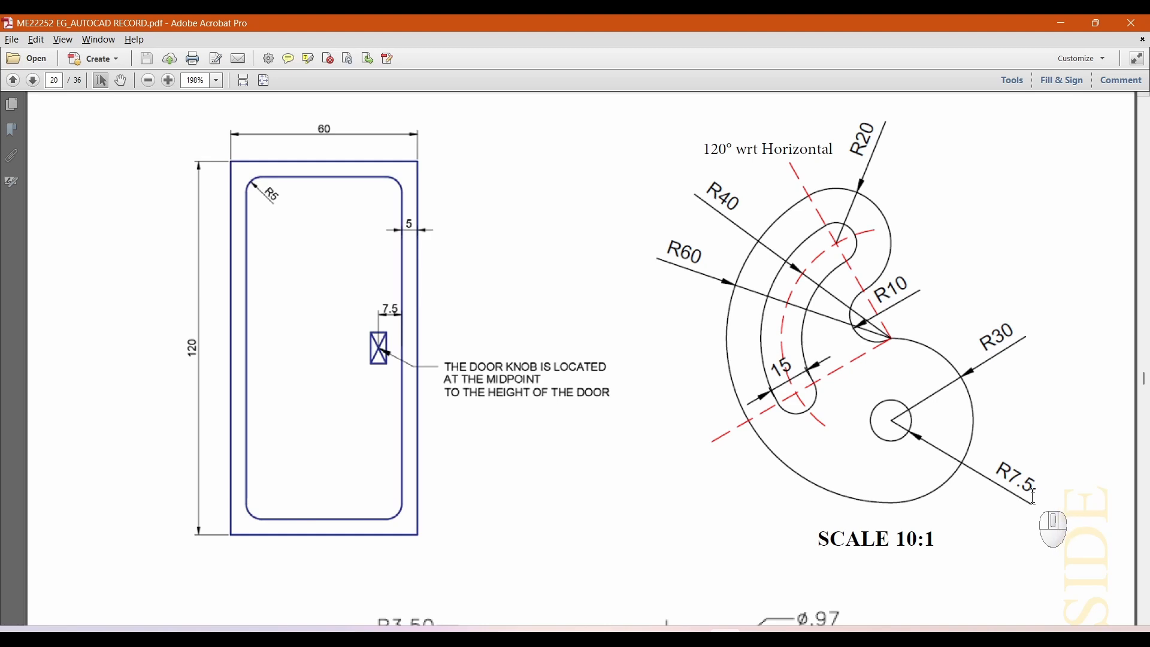
{"action": "left_click_drag", "start_coordinate": [932, 540], "coordinate": [816, 543]}
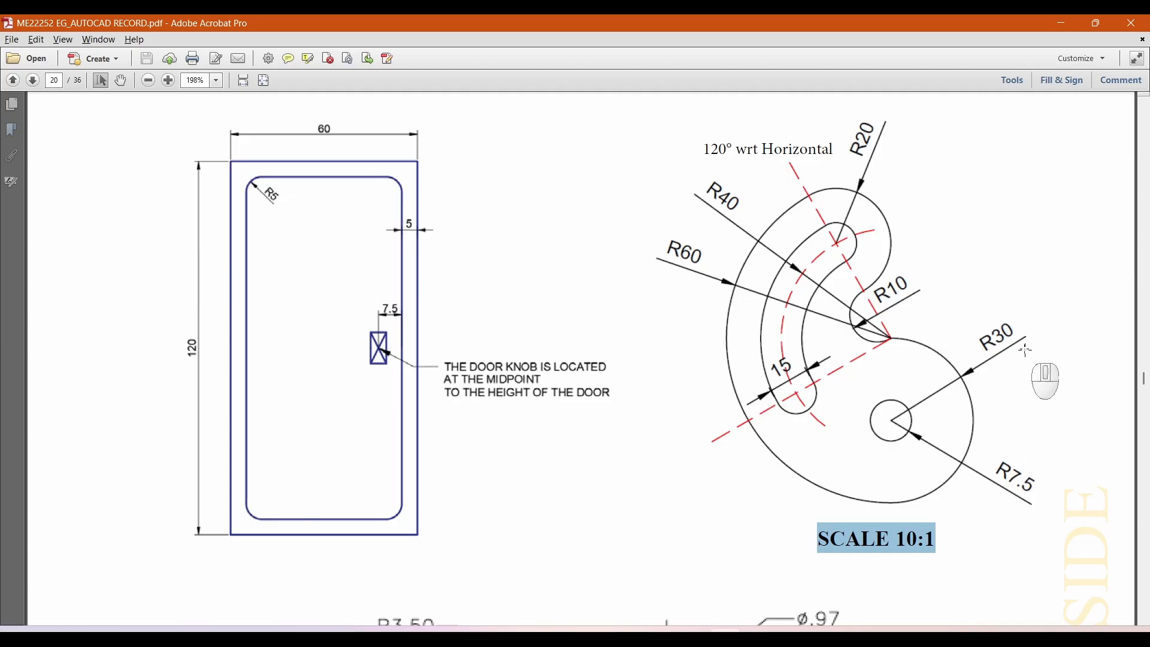
{"action": "key", "text": "alt+Tab"}
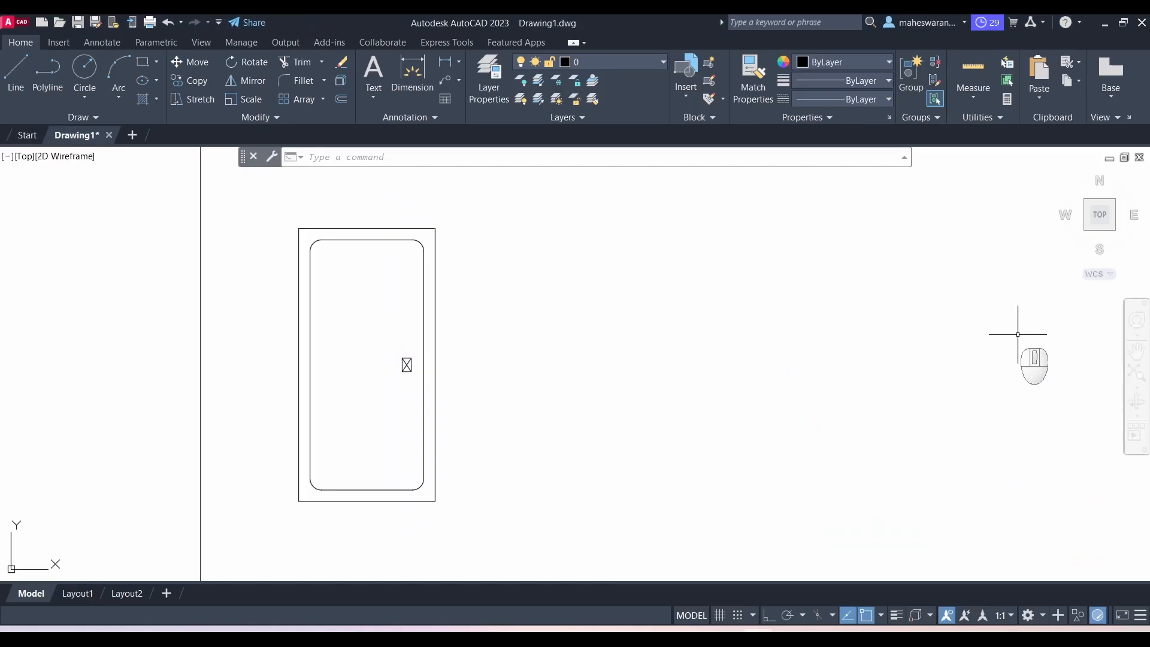
{"action": "middle_click_drag", "start_coordinate": [588, 385], "coordinate": [475, 401]}
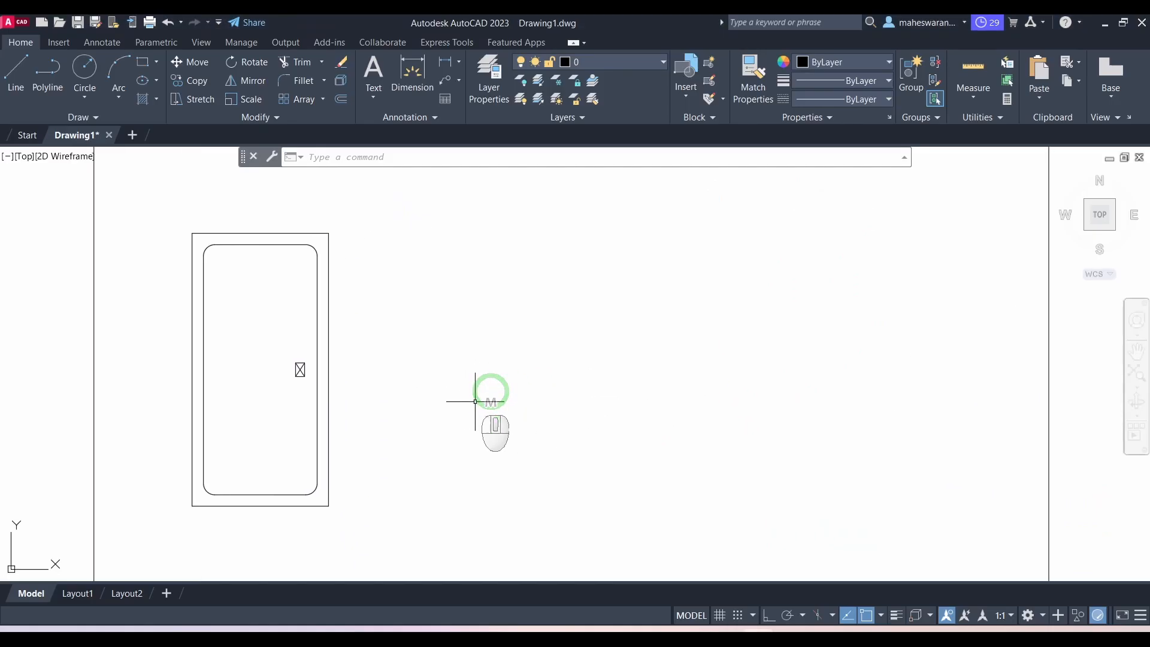
{"action": "left_click", "coordinate": [85, 68]}
{"action": "left_click", "coordinate": [699, 406]}
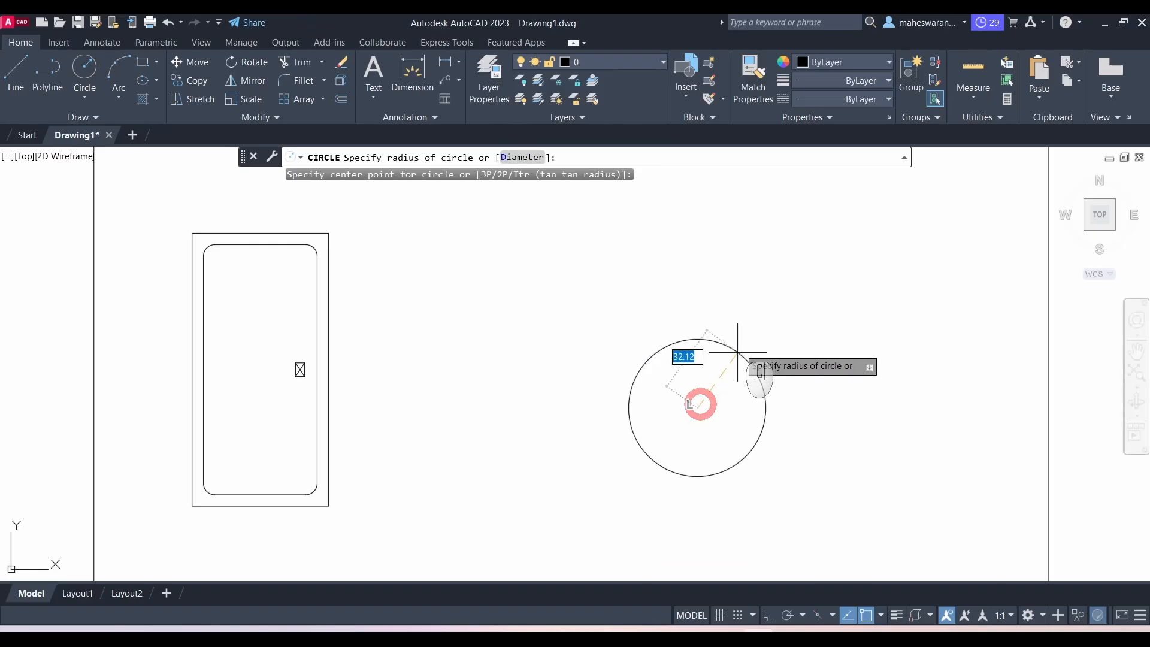
{"action": "type", "text": "7.5"}
{"action": "key", "text": "Return"}
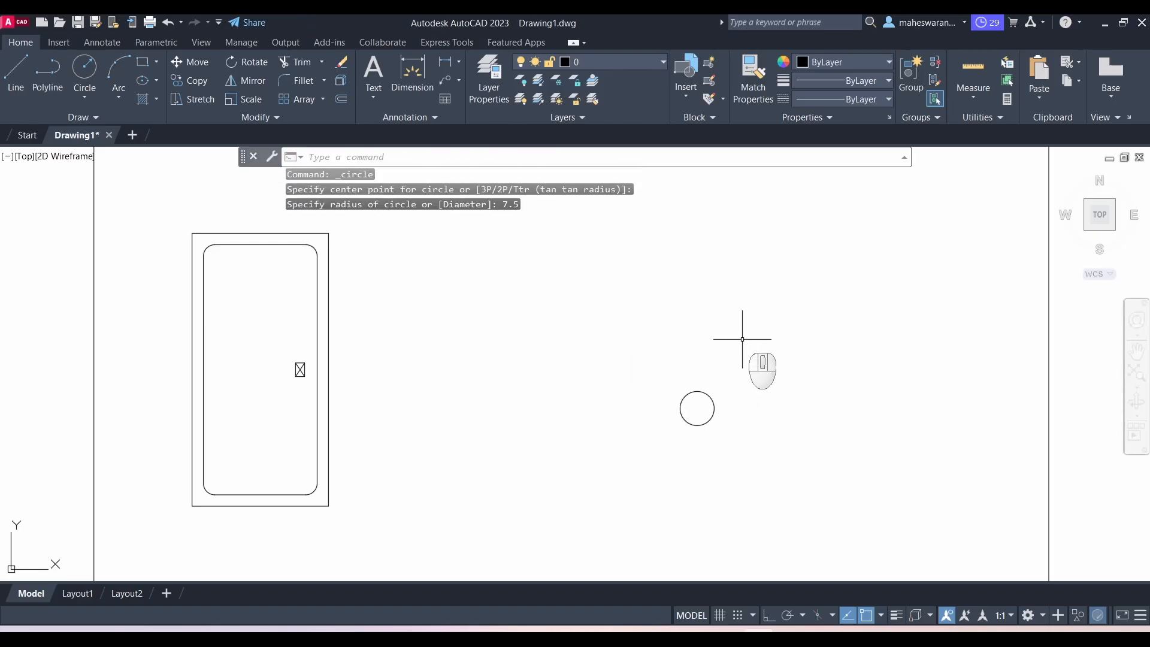
Step: Draw a circle of radius 30 concentric with the 7.5 radius circle
{"action": "left_click", "coordinate": [84, 68]}
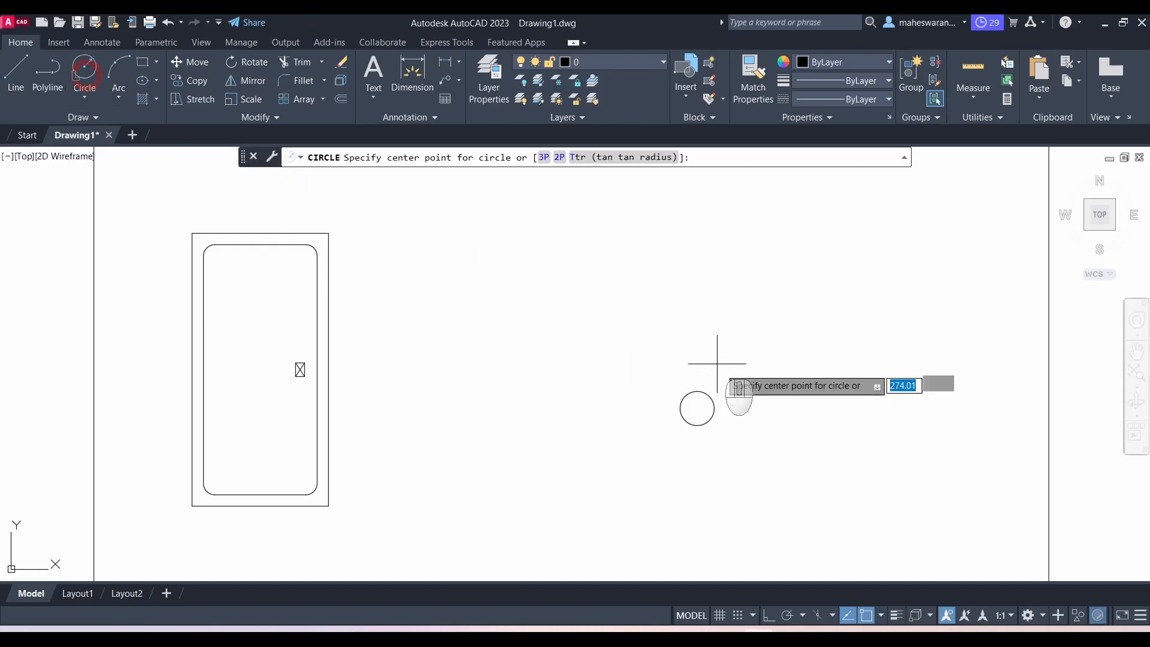
{"action": "left_click", "coordinate": [697, 407]}
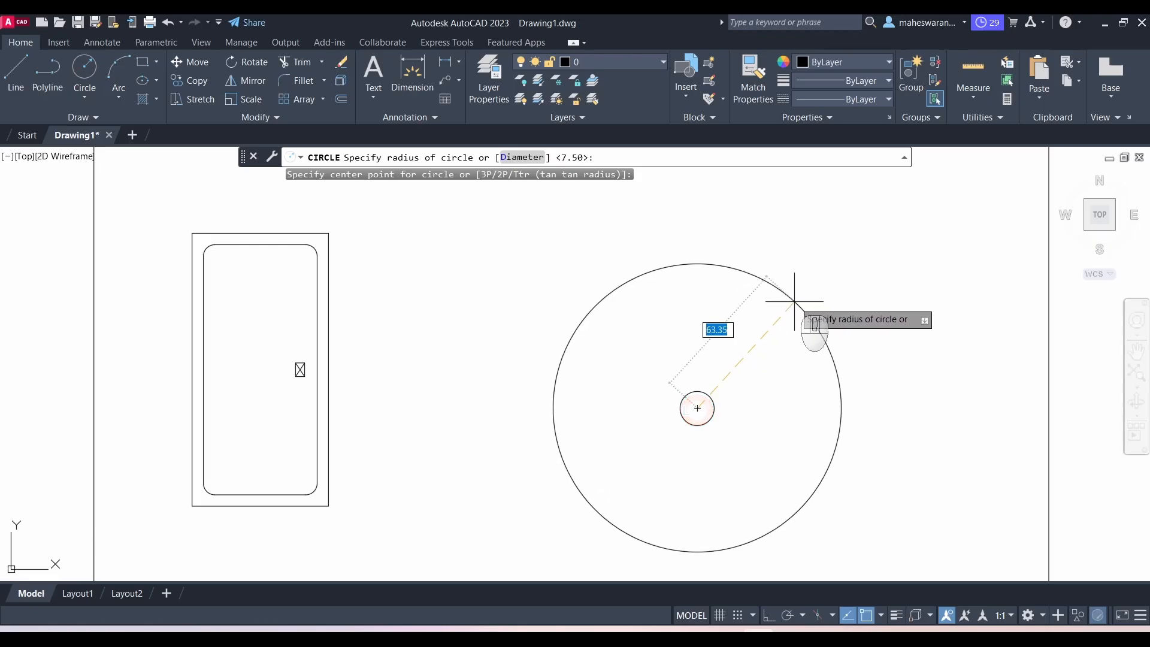
{"action": "type", "text": "30"}
{"action": "key", "text": "Return"}
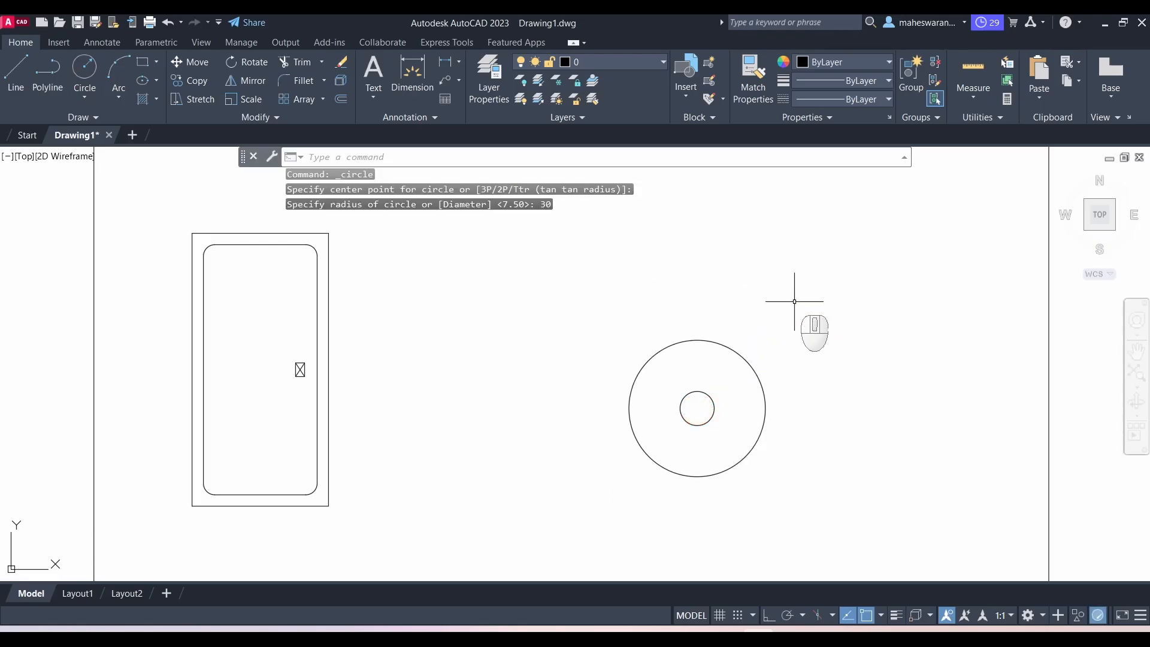
Step: Consult the curved figure in Adobe Acrobat, and in AutoCAD draw a vertical line from the circles' centre to the top of the radius 30 circle
{"action": "key", "text": "alt+Tab"}
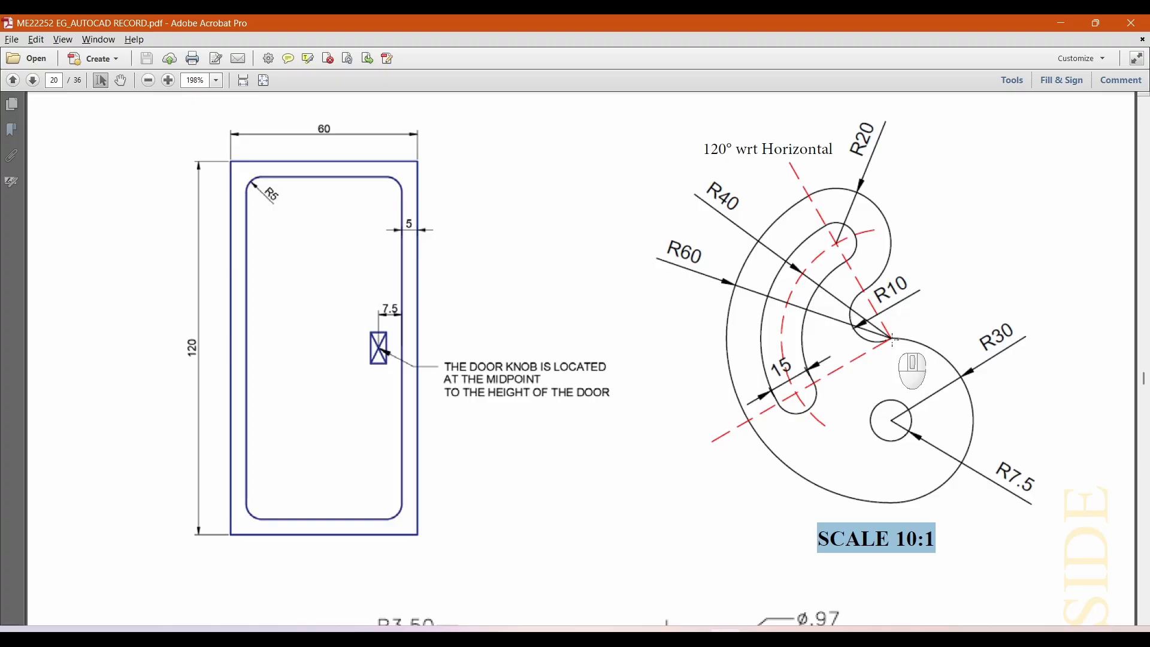
{"action": "key", "text": "alt+Tab"}
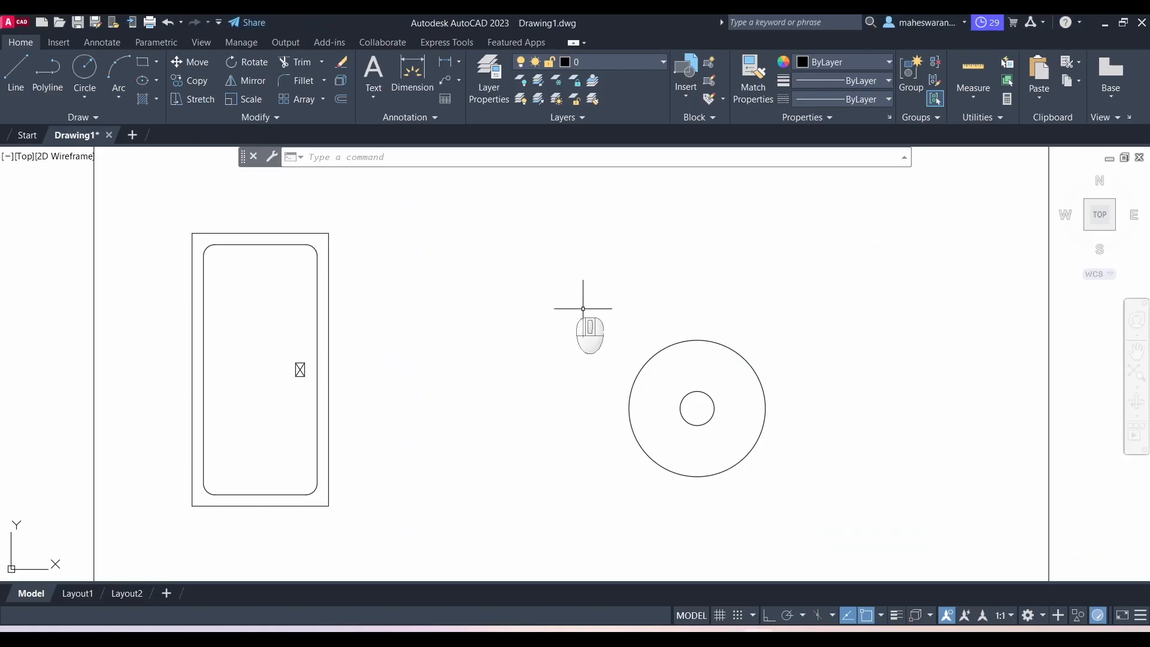
{"action": "left_click", "coordinate": [15, 70]}
{"action": "left_click", "coordinate": [697, 408]}
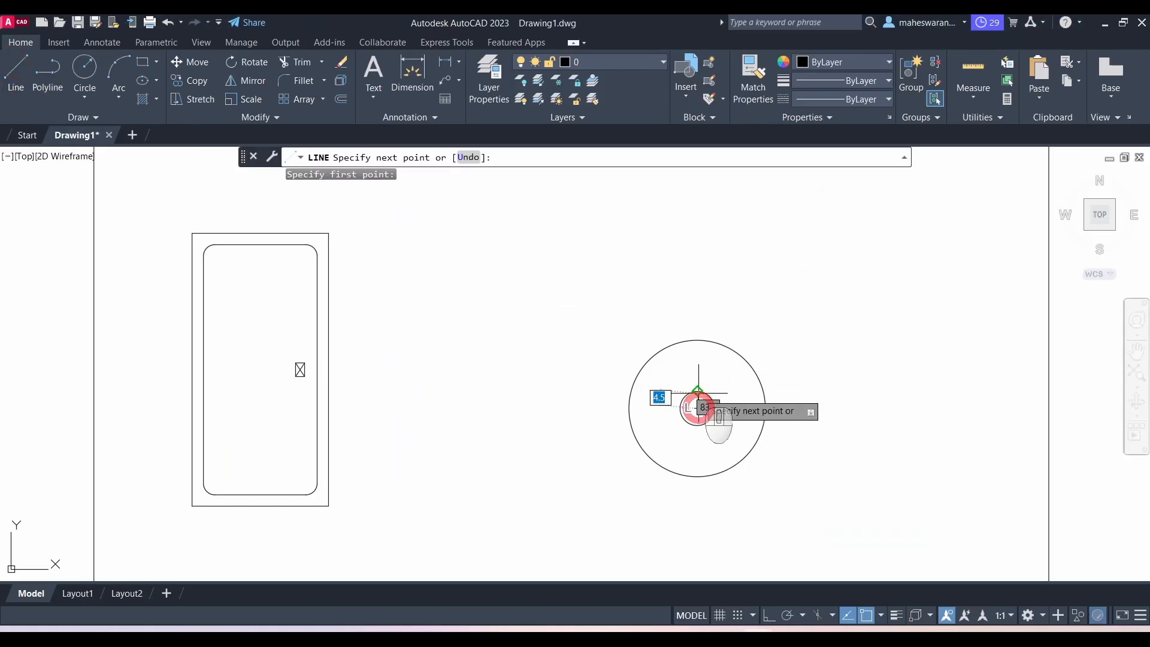
{"action": "left_click", "coordinate": [697, 340]}
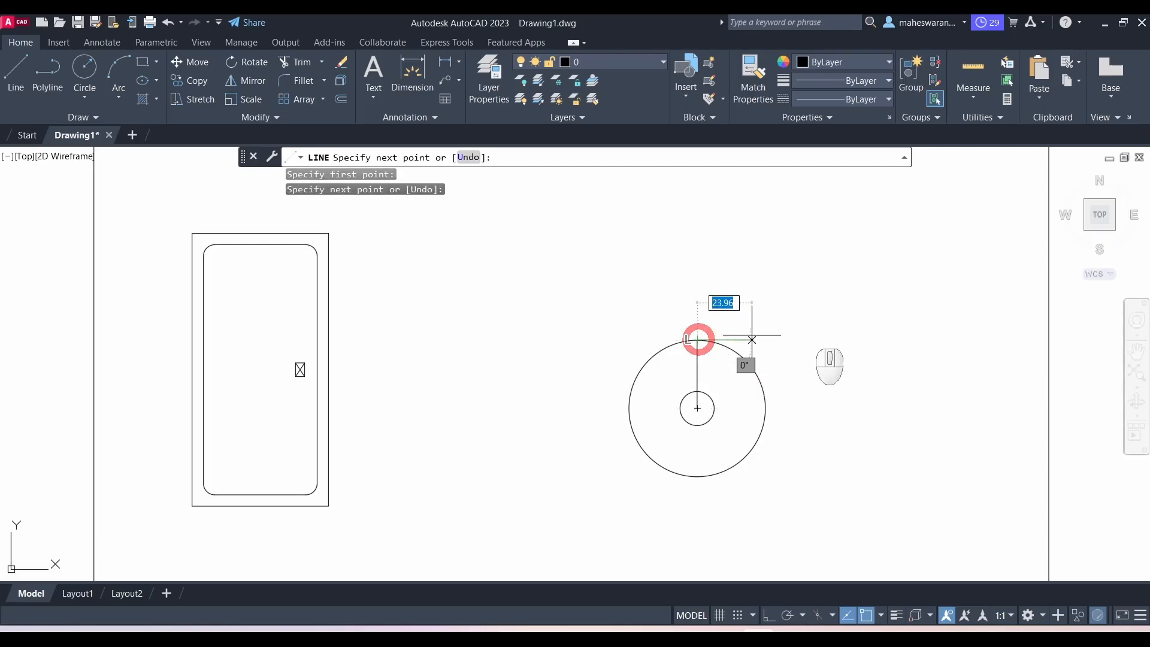
{"action": "key", "text": "Escape"}
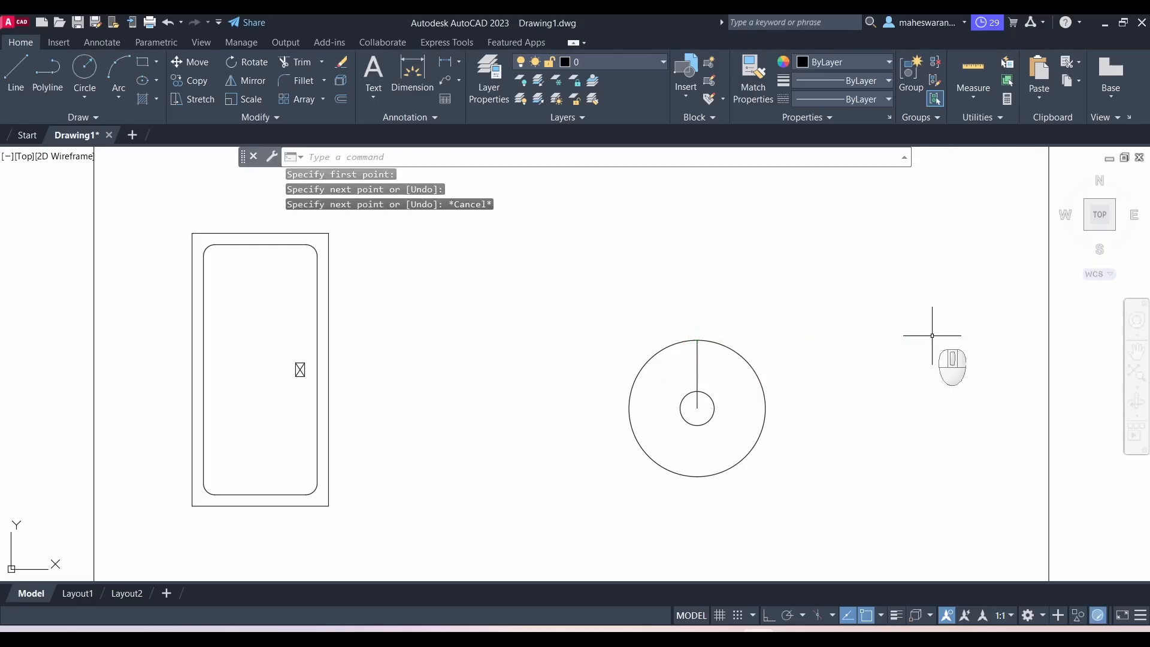
Step: Check the 120° note in the Adobe Acrobat figure, then turn on Polar Tracking in AutoCAD and verify its 30, 60, 90, 120 angle setting
{"action": "key", "text": "alt+Tab"}
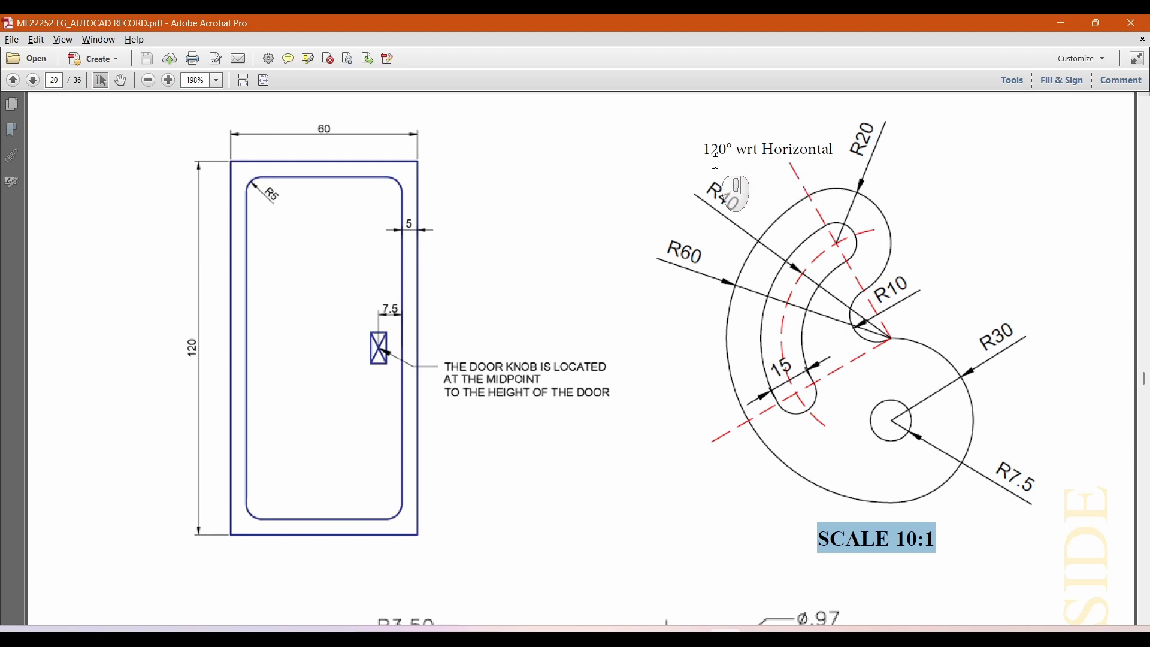
{"action": "key", "text": "alt+Tab"}
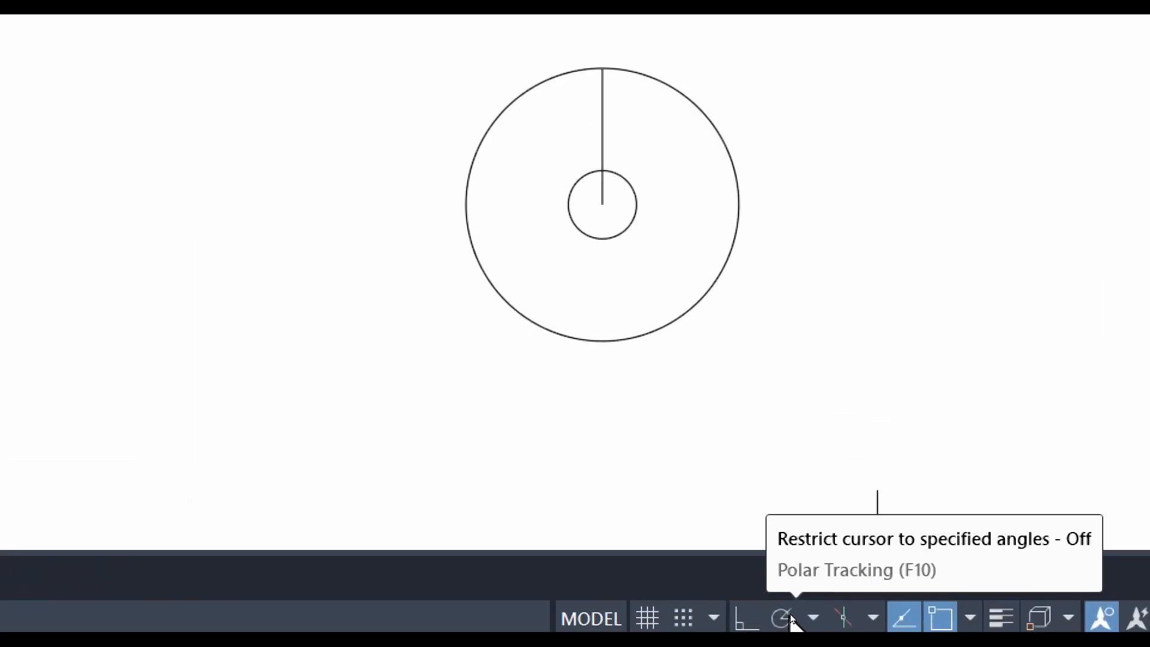
{"action": "left_click", "coordinate": [790, 615]}
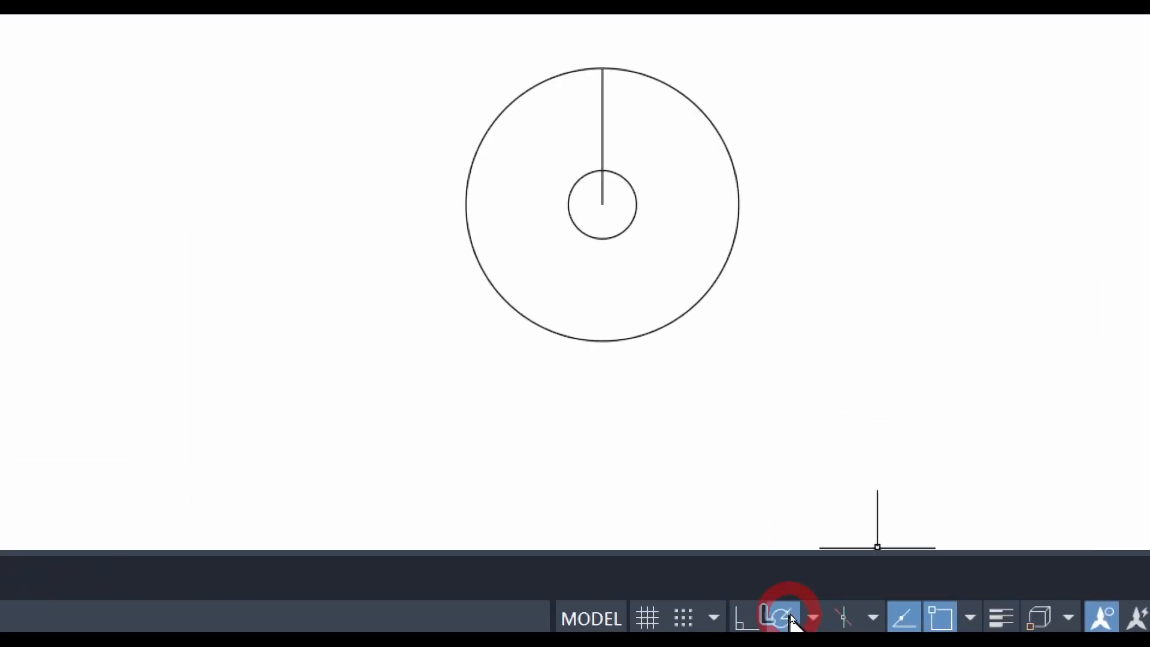
{"action": "left_click", "coordinate": [813, 617]}
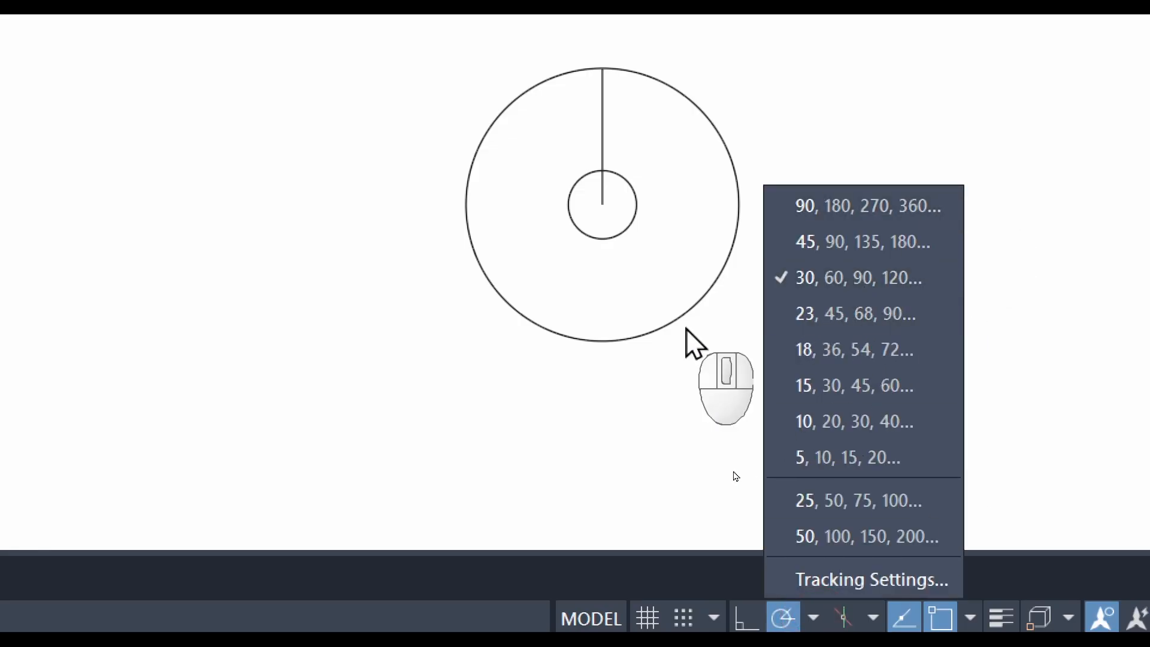
{"action": "left_click", "coordinate": [610, 418]}
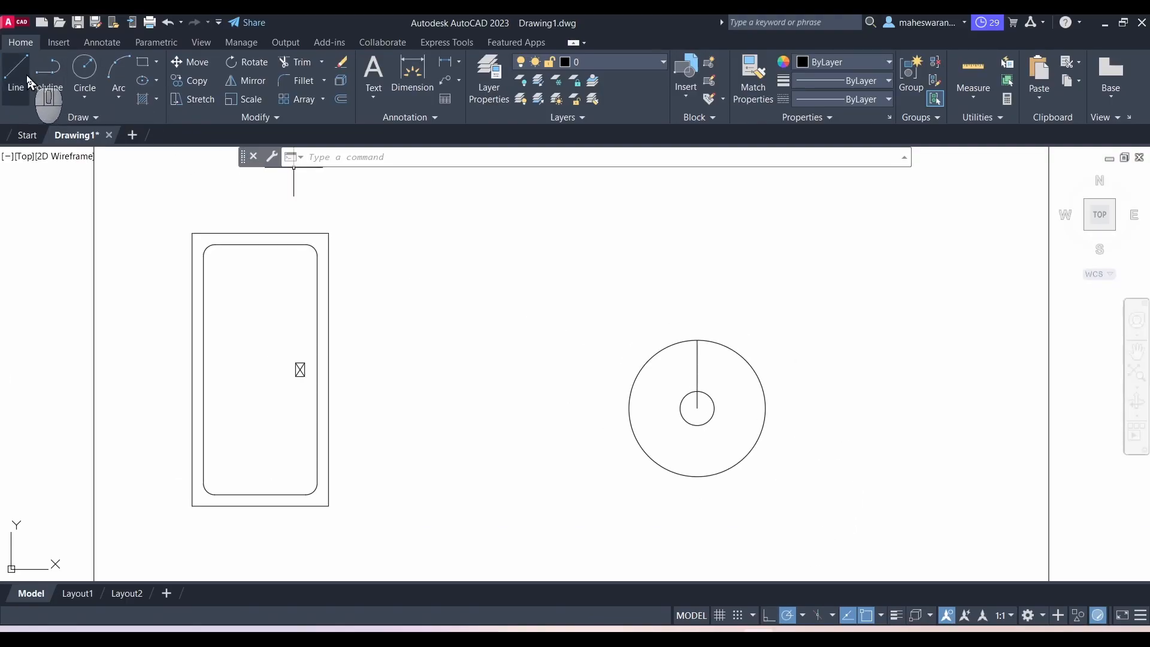
Step: Draw a line about 75.5 long at 120° from the top of the radius 30 circle
{"action": "left_click", "coordinate": [28, 81]}
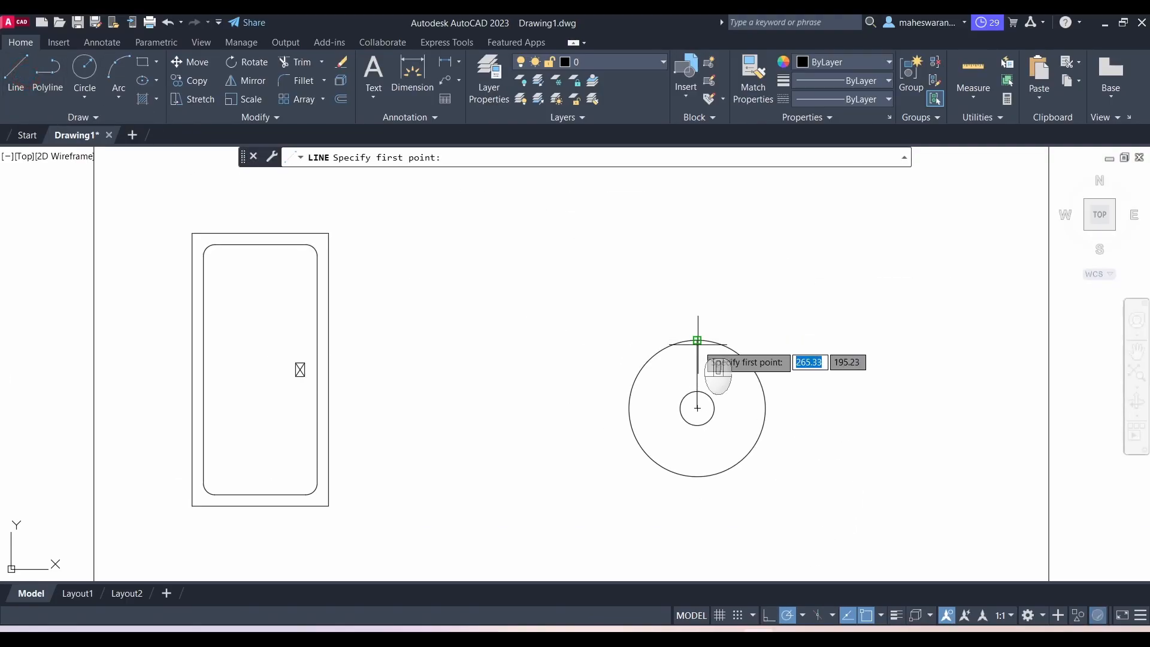
{"action": "left_click", "coordinate": [696, 340]}
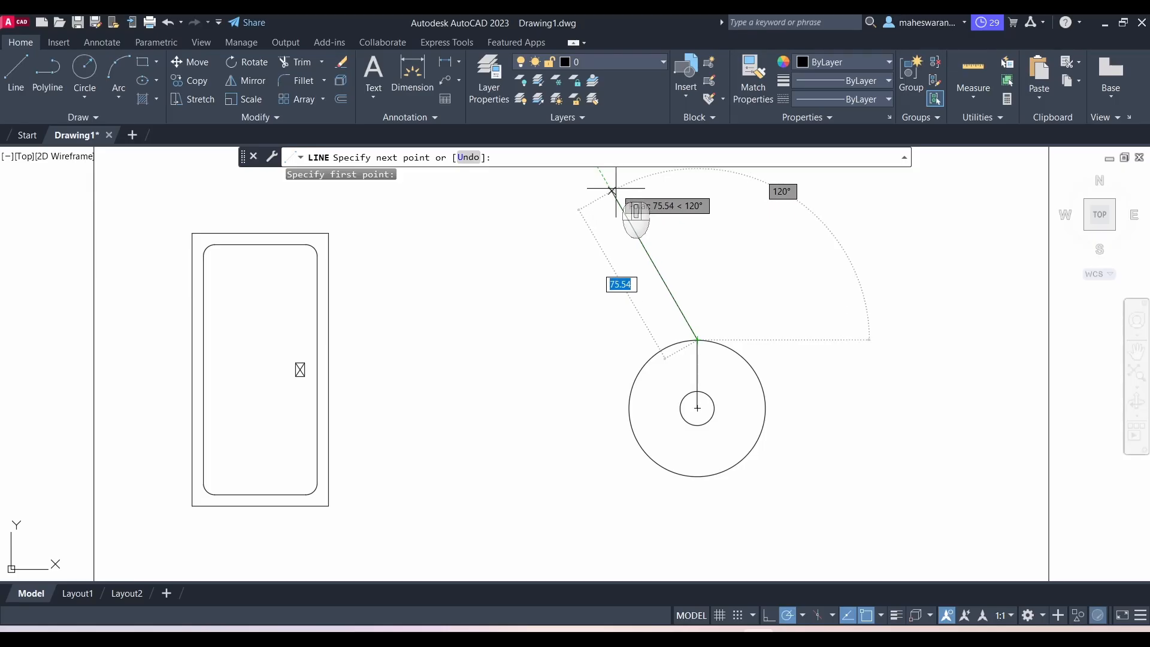
{"action": "left_click", "coordinate": [611, 190]}
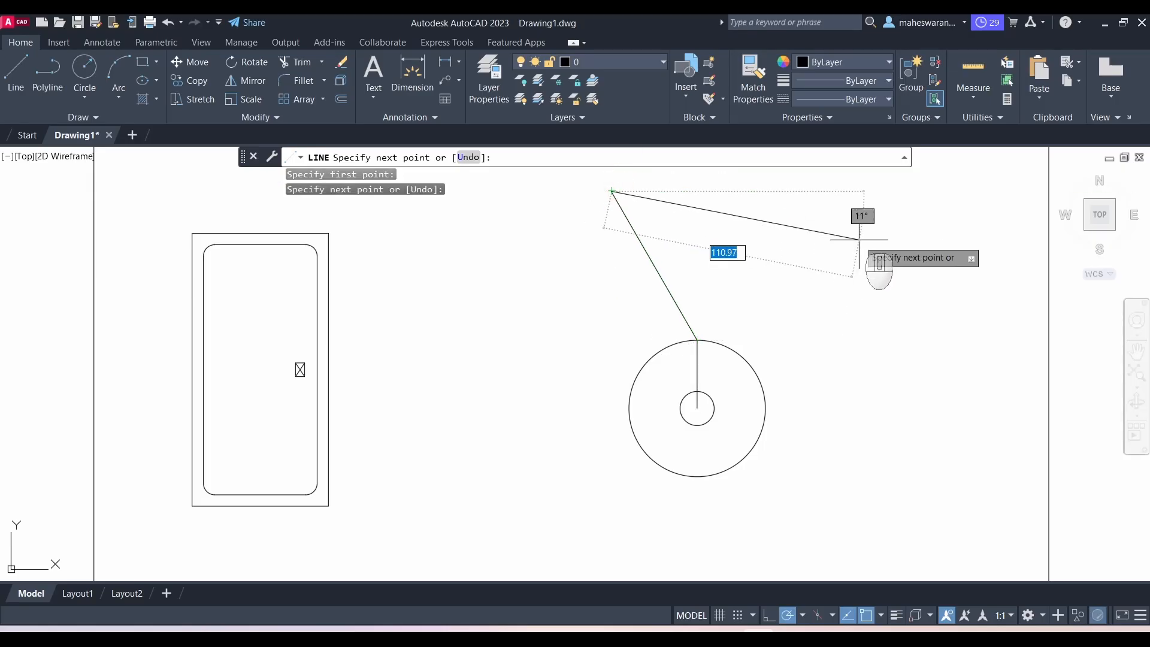
{"action": "key", "text": "Escape"}
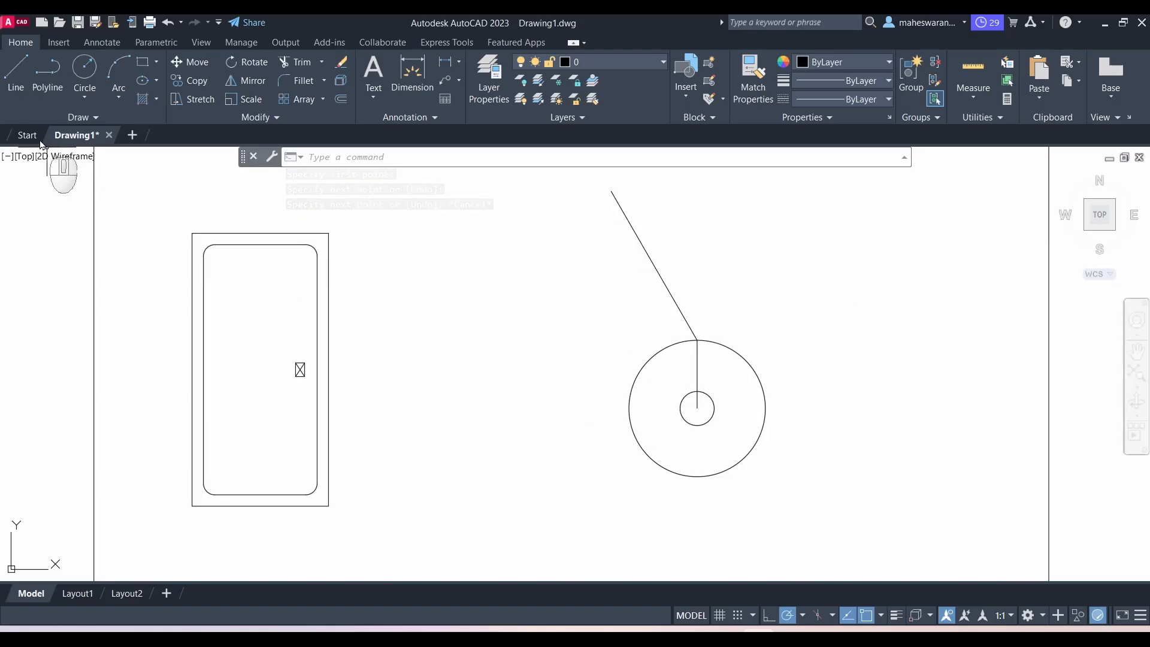
Step: Draw a second line from the top of the radius 30 circle, down to the left and perpendicular to the 120° line
{"action": "left_click", "coordinate": [16, 70]}
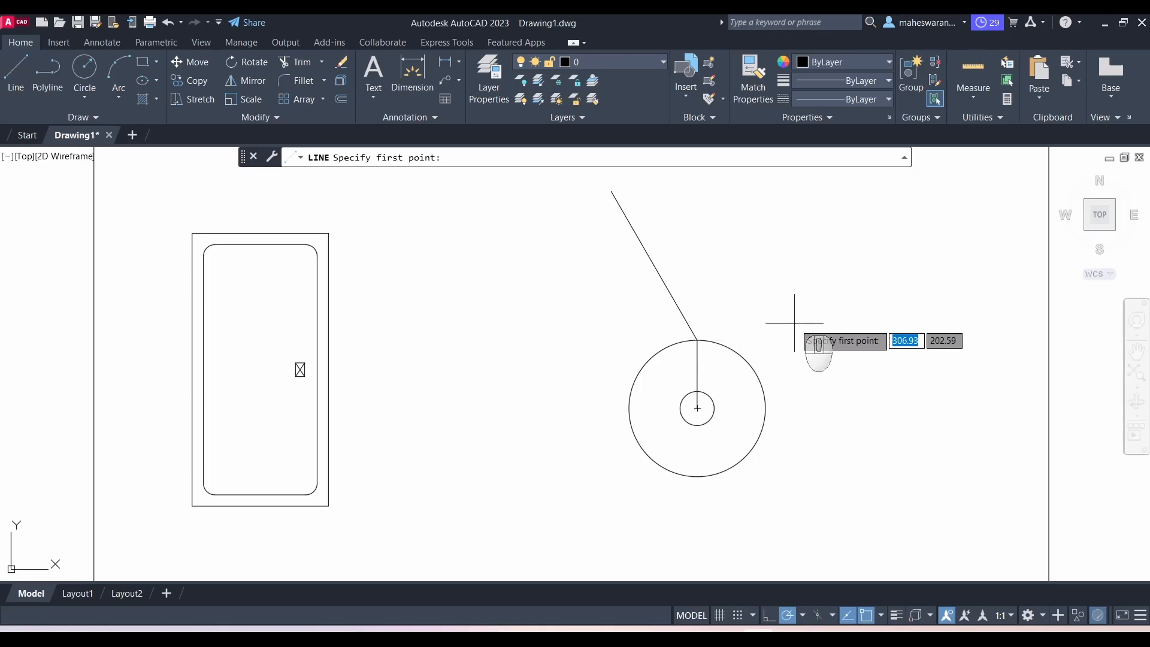
{"action": "left_click", "coordinate": [697, 339]}
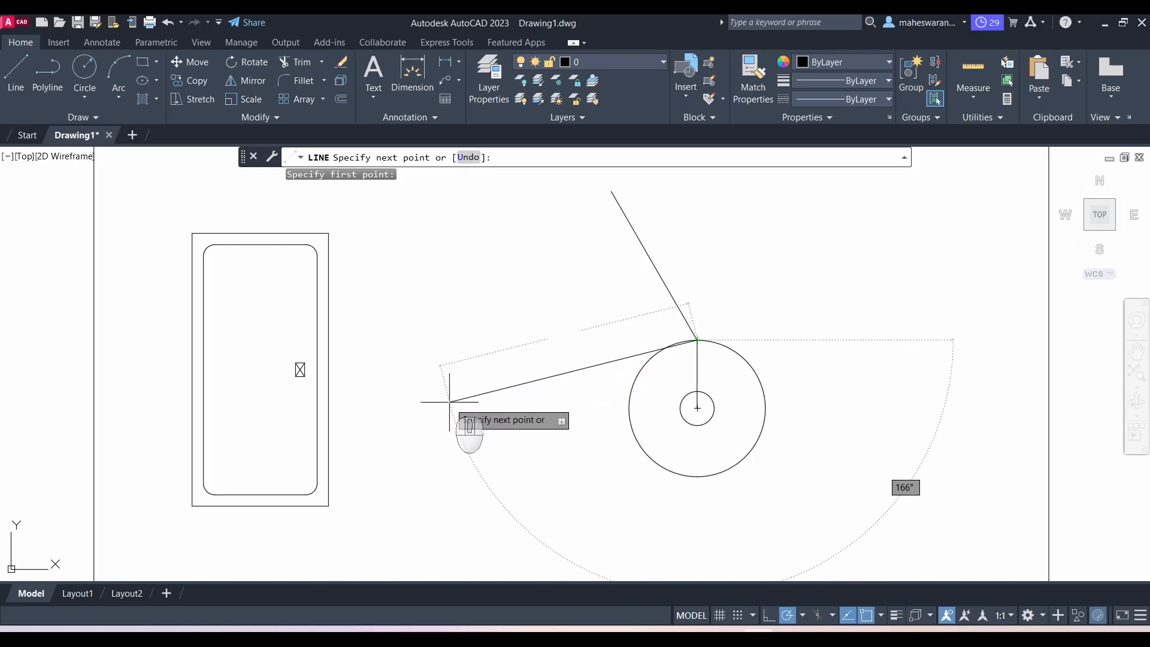
{"action": "left_click", "coordinate": [473, 469]}
{"action": "key", "text": "Escape"}
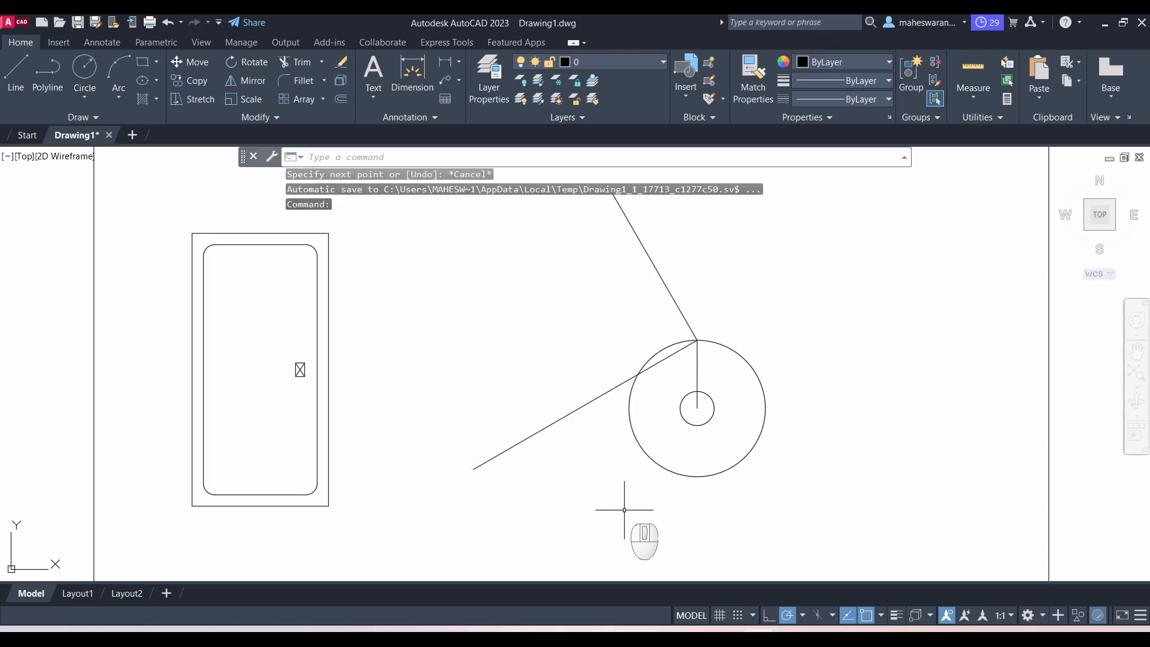
Step: Change the colour of the two inclined construction lines to red 237,31,36
{"action": "scroll", "coordinate": [524, 491], "scroll_direction": "down", "scroll_amount": 1}
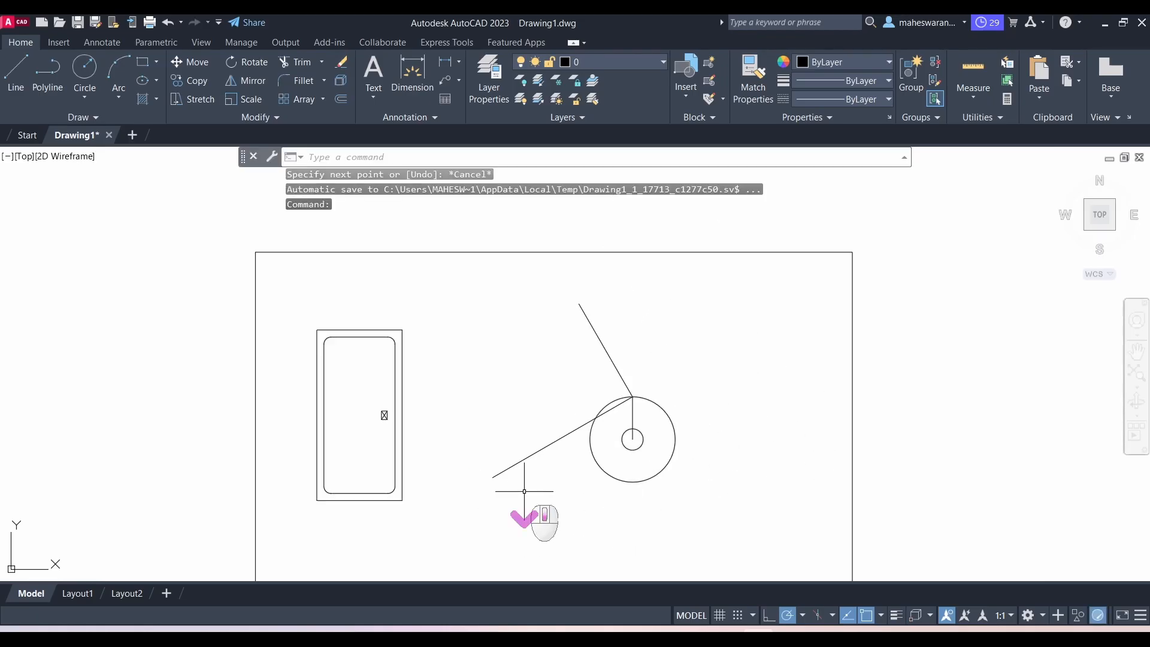
{"action": "scroll", "coordinate": [524, 491], "scroll_direction": "up", "scroll_amount": 2}
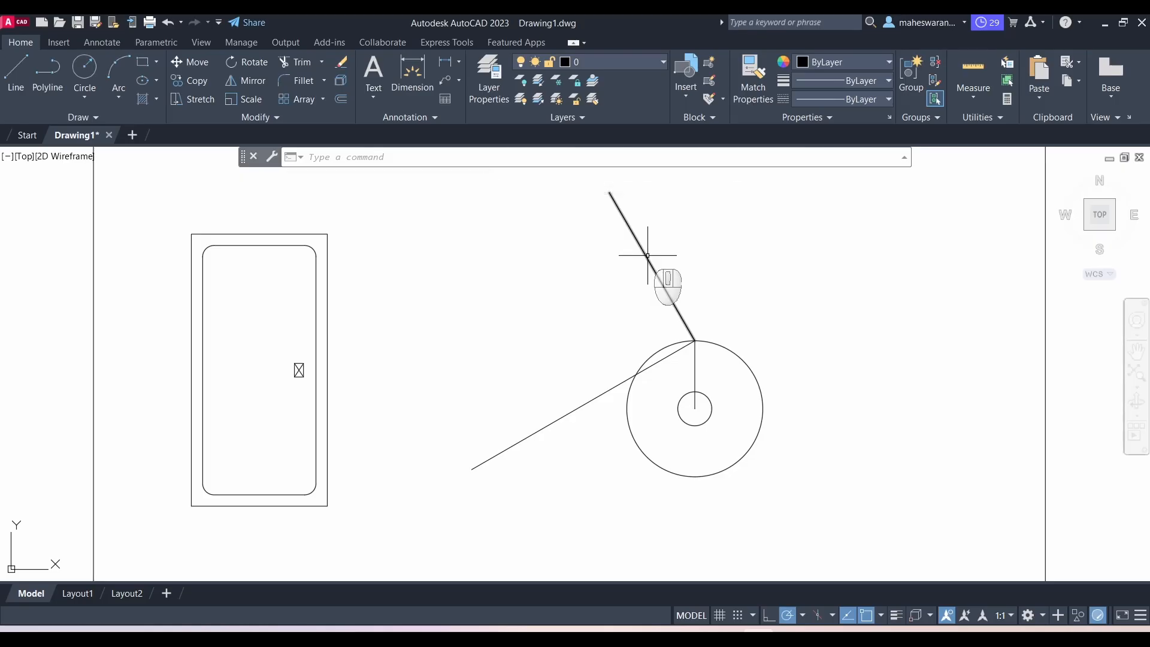
{"action": "left_click", "coordinate": [652, 265]}
{"action": "left_click", "coordinate": [599, 395]}
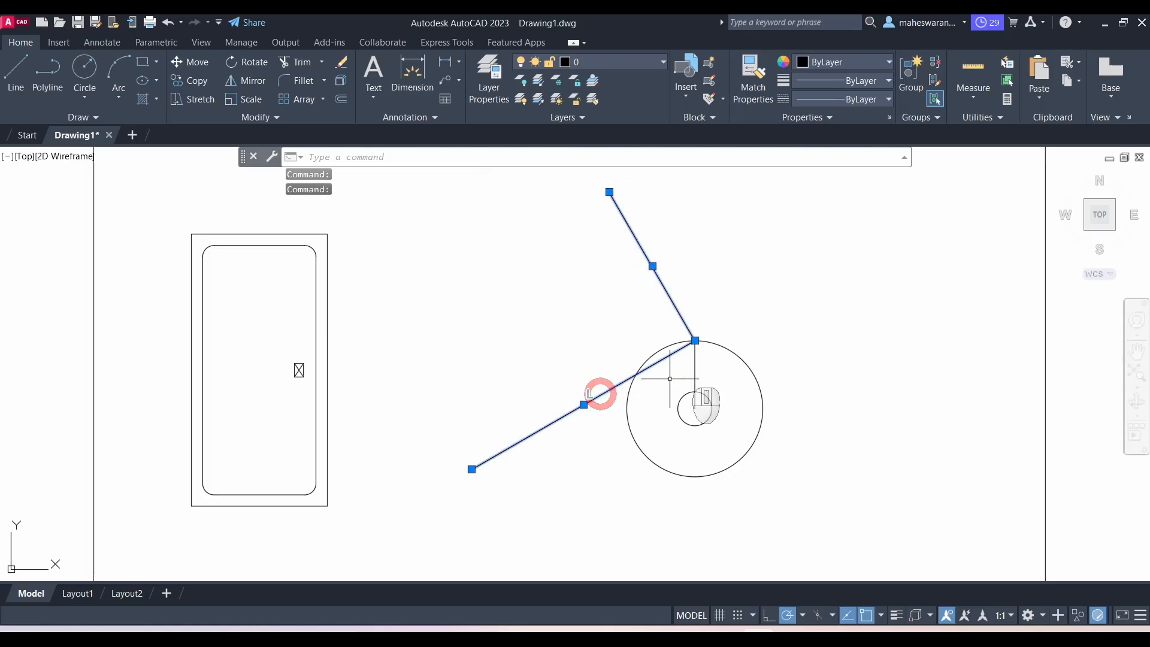
{"action": "left_click", "coordinate": [882, 66]}
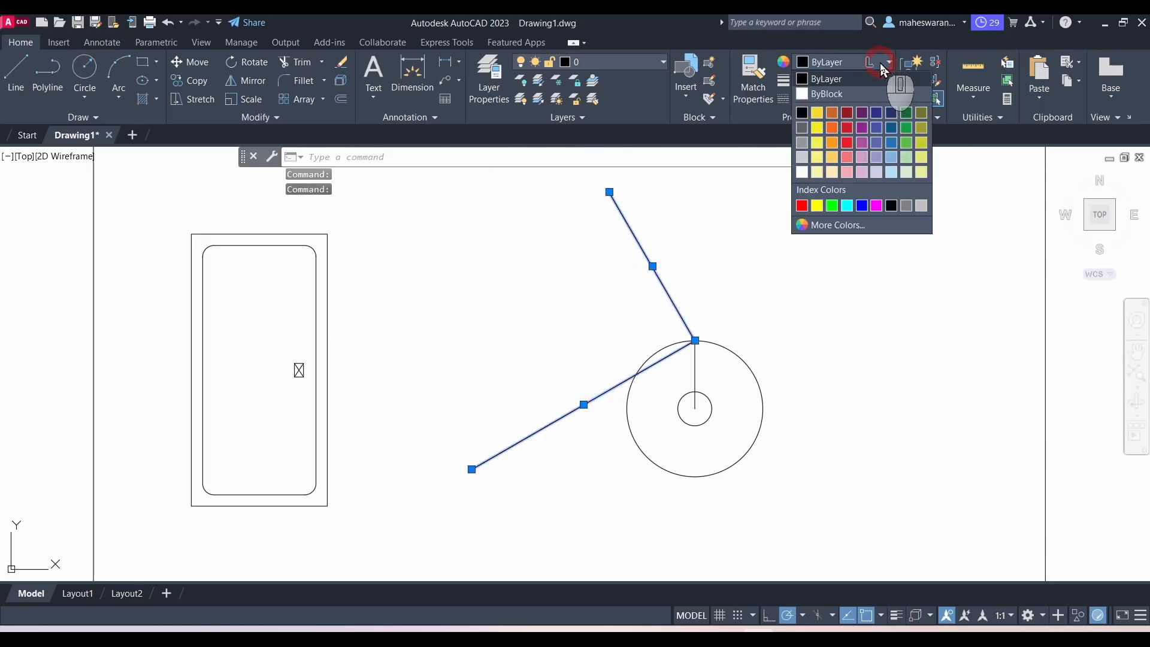
{"action": "left_click", "coordinate": [851, 146]}
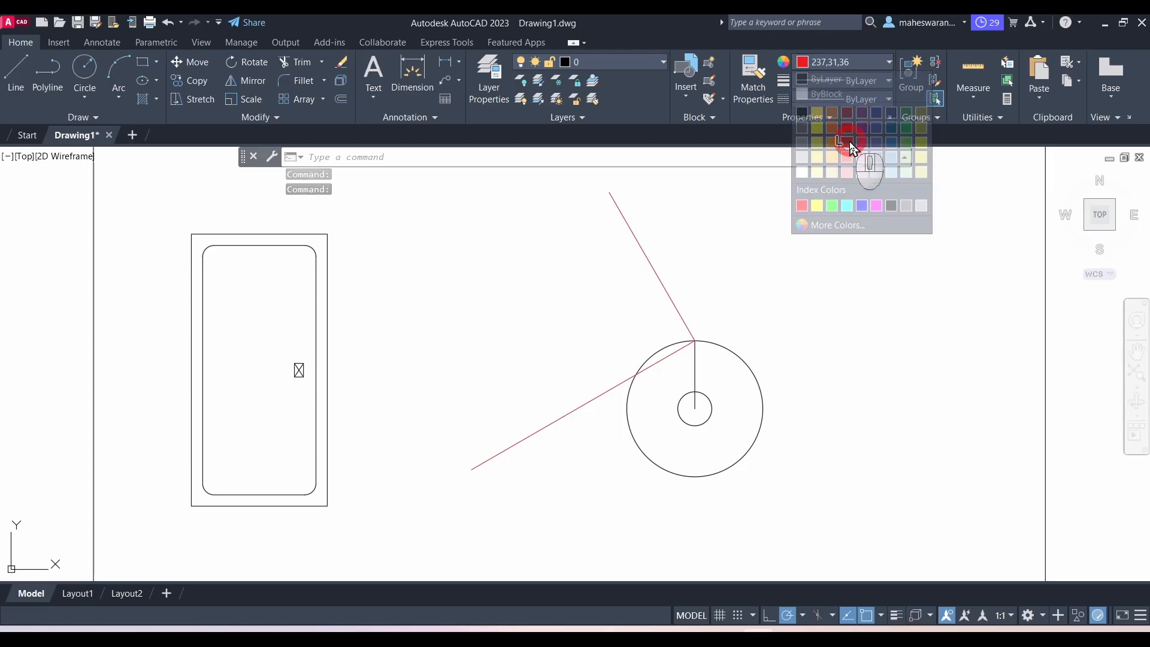
{"action": "key", "text": "Escape"}
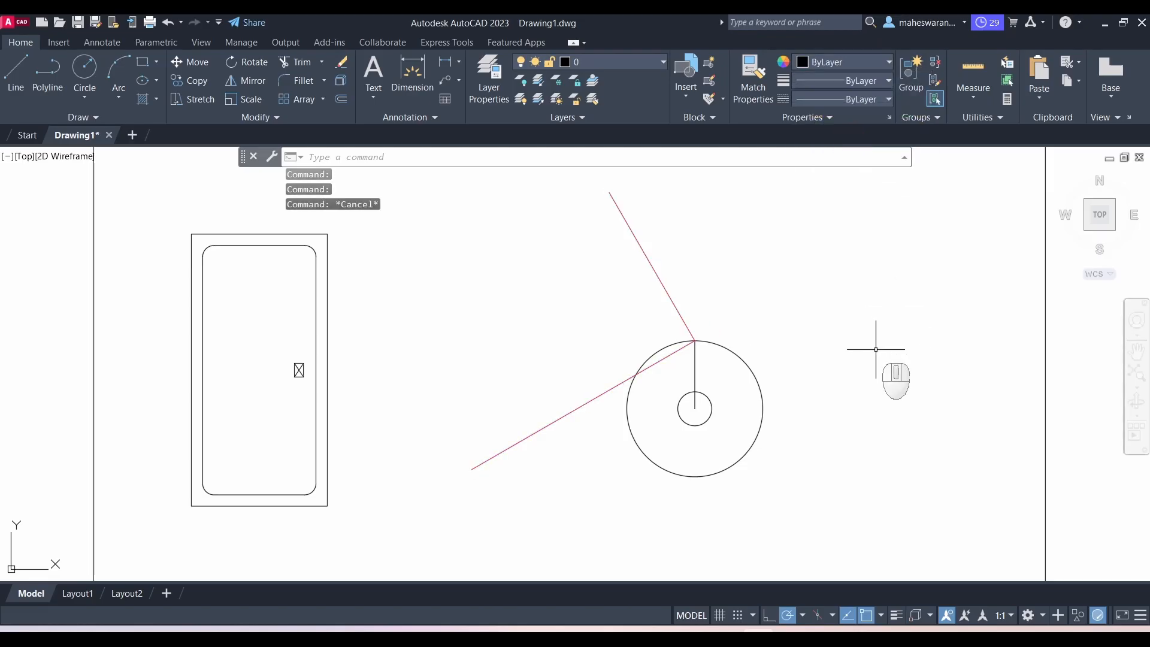
Step: Check the centrelines in the Adobe Acrobat figure, then load the DASHED linetype from acadiso.lin in AutoCAD
{"action": "key", "text": "alt+Tab"}
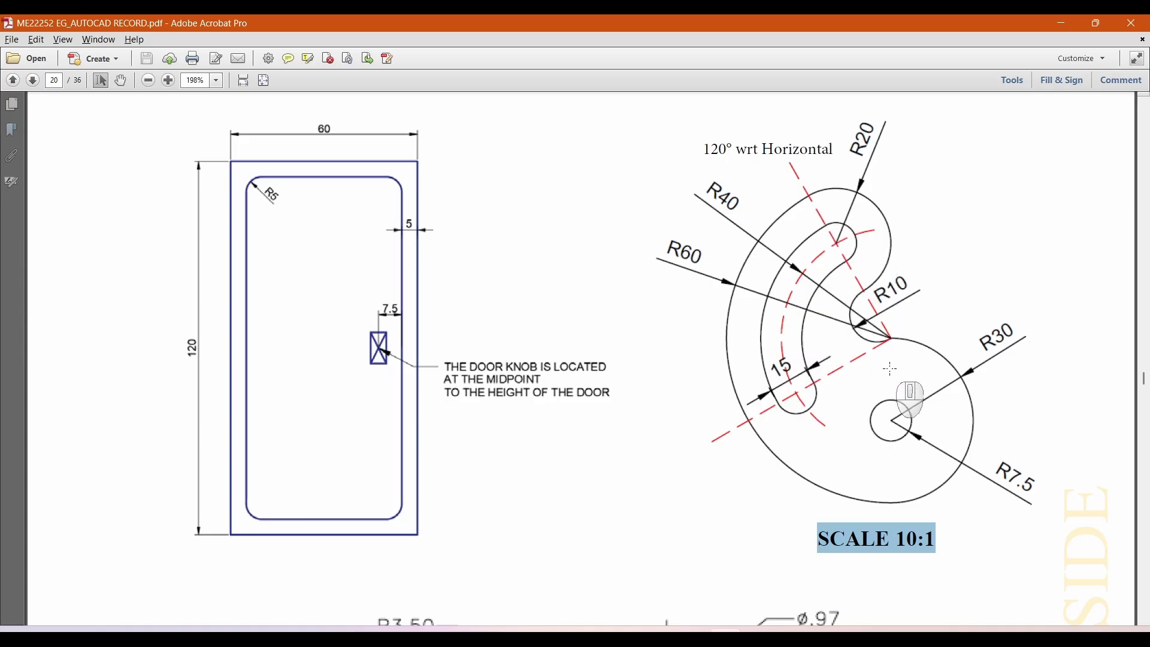
{"action": "key", "text": "alt+Tab"}
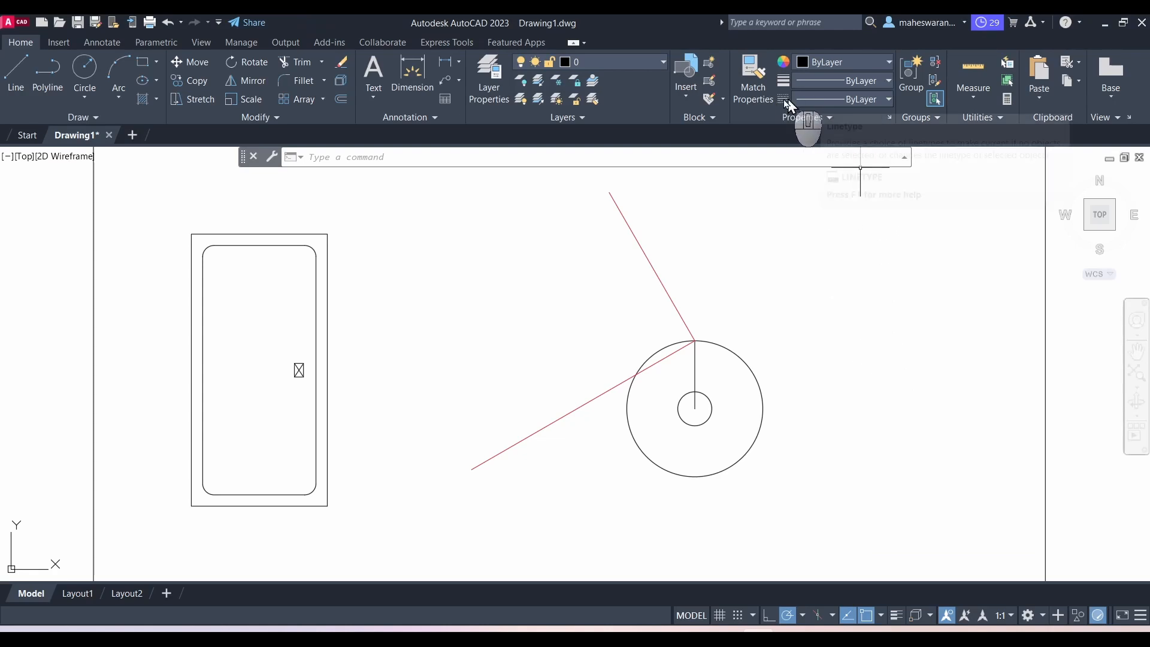
{"action": "left_click", "coordinate": [844, 101]}
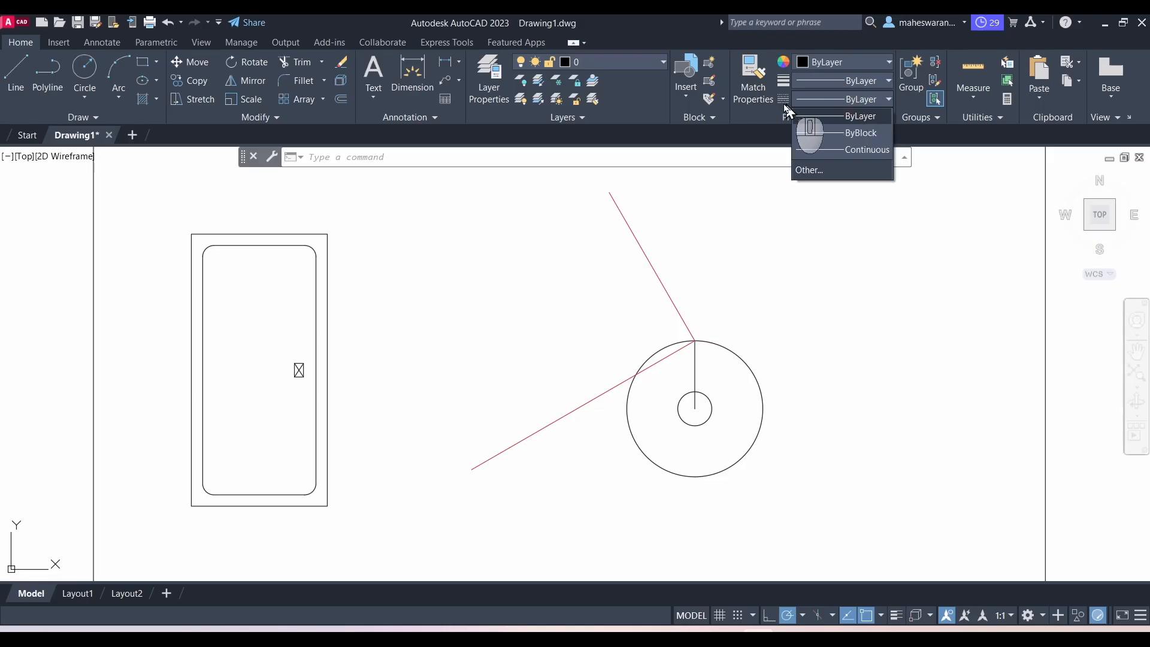
{"action": "left_click", "coordinate": [813, 171]}
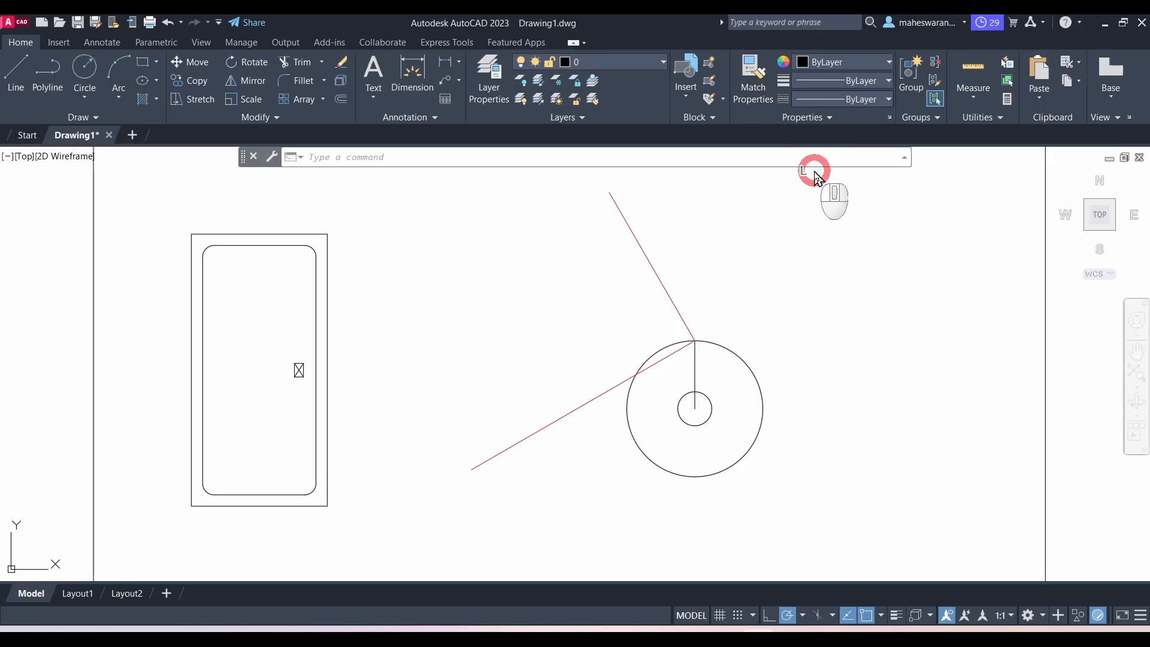
{"action": "left_click", "coordinate": [500, 171]}
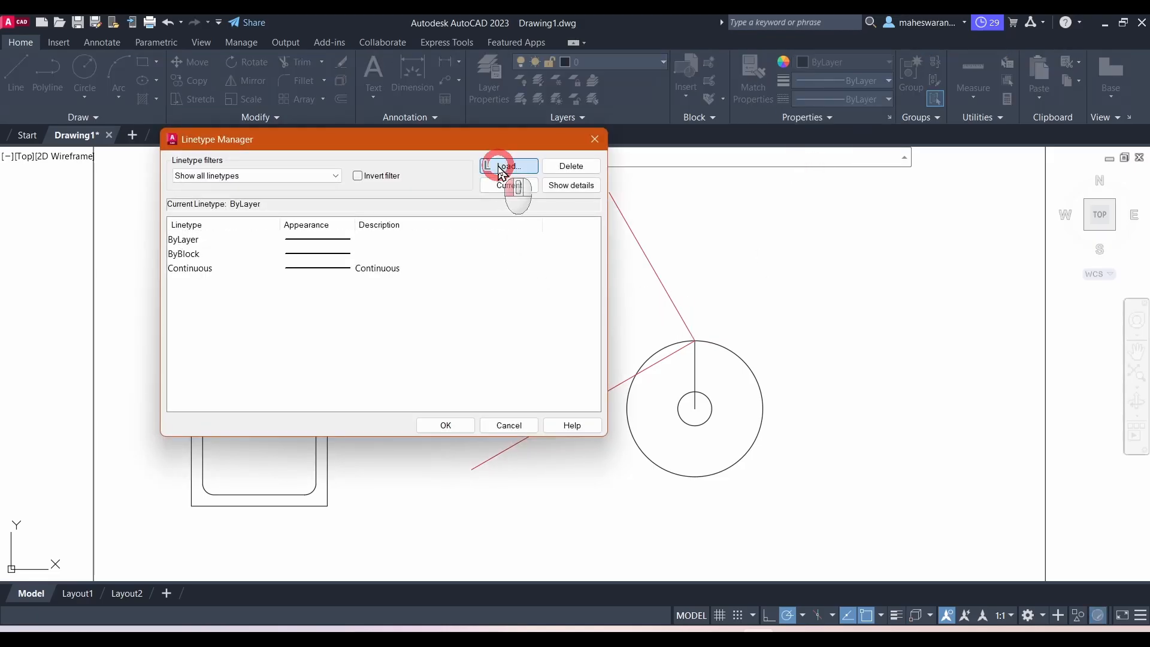
{"action": "scroll", "coordinate": [419, 311], "scroll_direction": "down", "scroll_amount": 3}
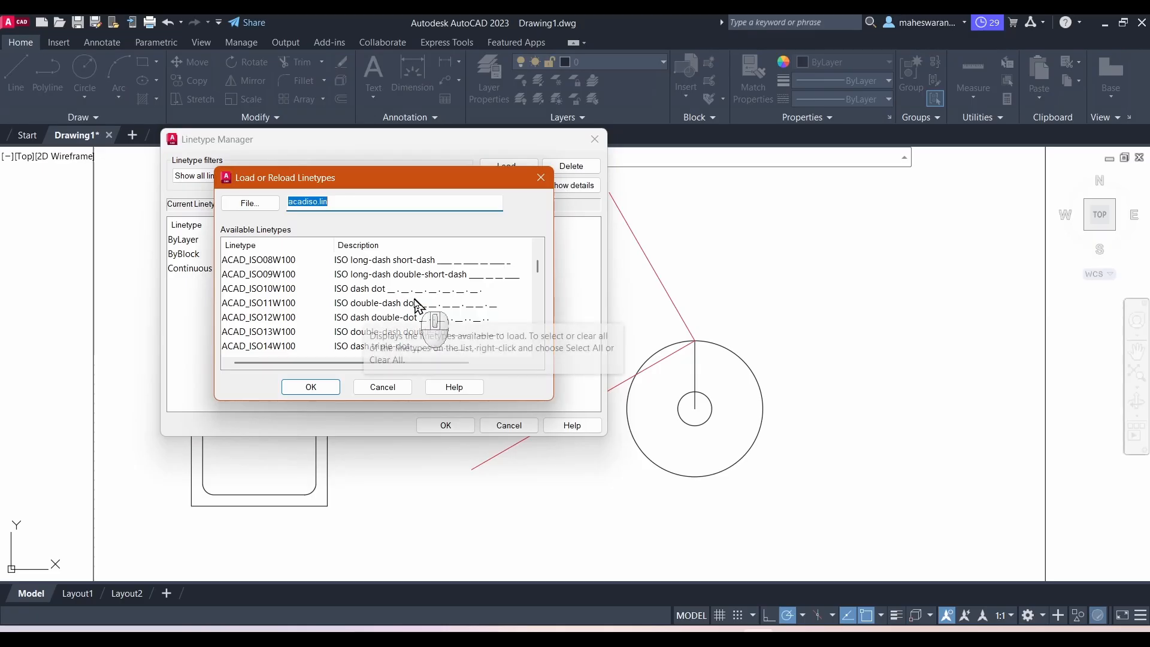
{"action": "scroll", "coordinate": [455, 318], "scroll_direction": "down", "scroll_amount": 1}
{"action": "scroll", "coordinate": [416, 307], "scroll_direction": "up", "scroll_amount": 4}
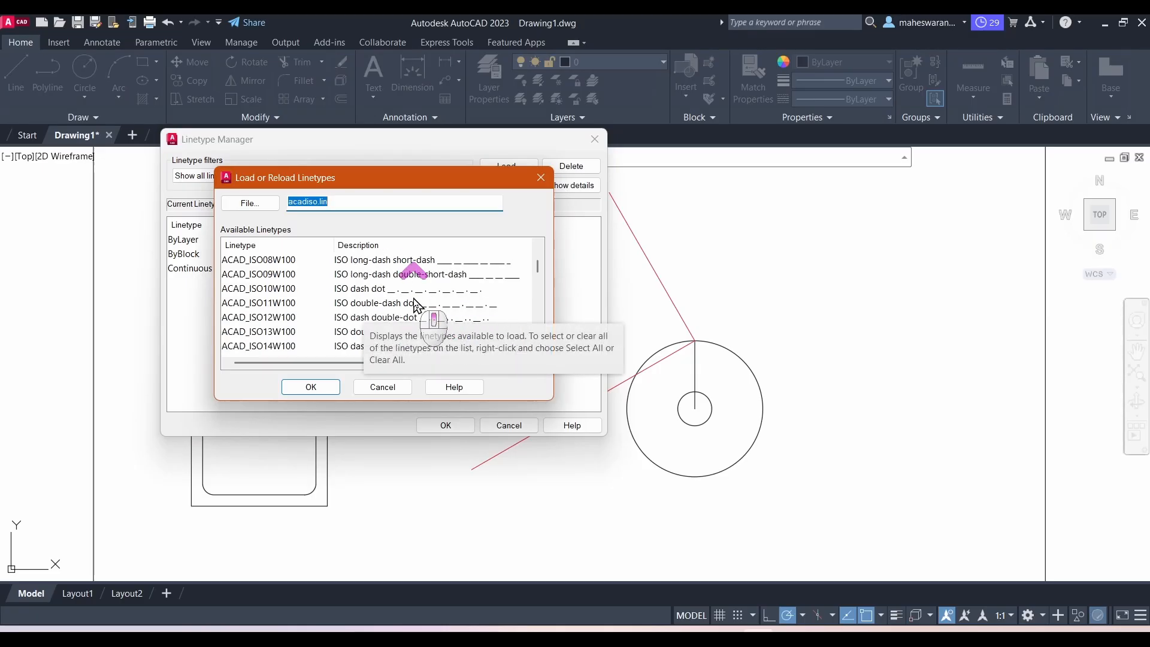
{"action": "scroll", "coordinate": [418, 303], "scroll_direction": "down", "scroll_amount": 6}
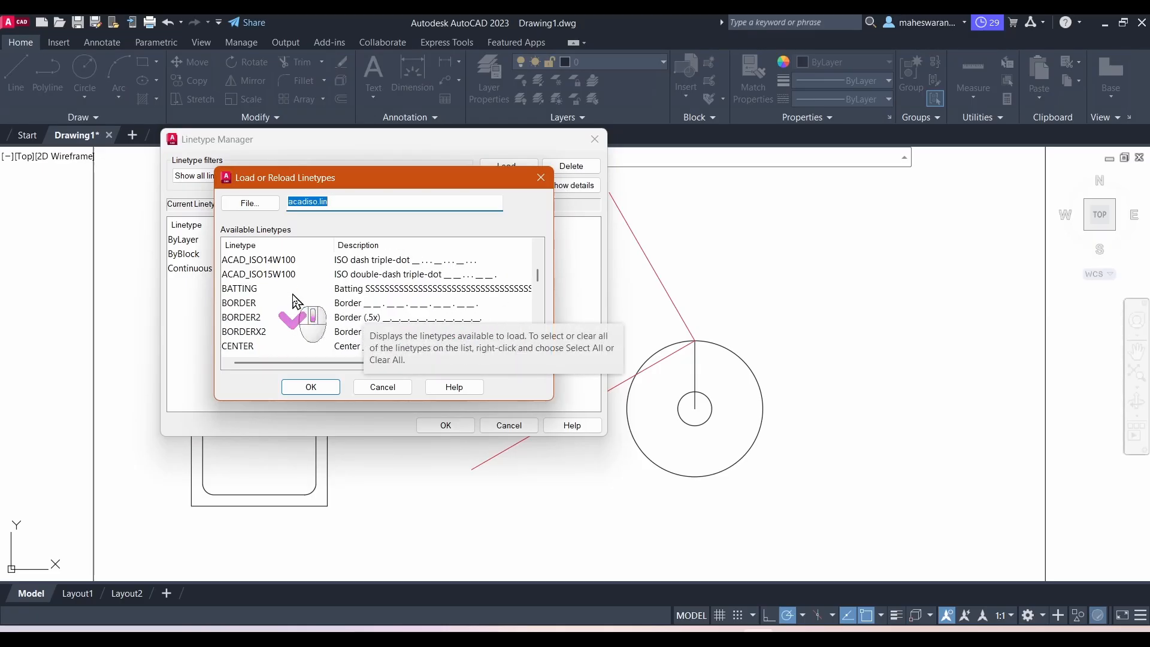
{"action": "scroll", "coordinate": [295, 301], "scroll_direction": "down", "scroll_amount": 3}
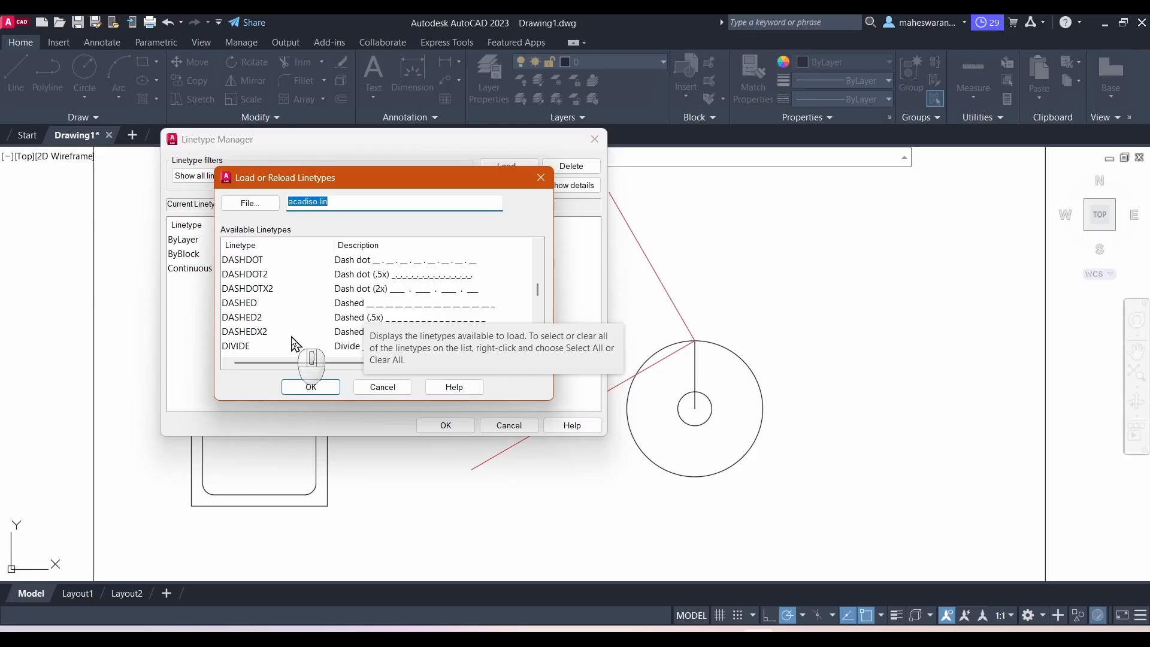
{"action": "left_click", "coordinate": [291, 303]}
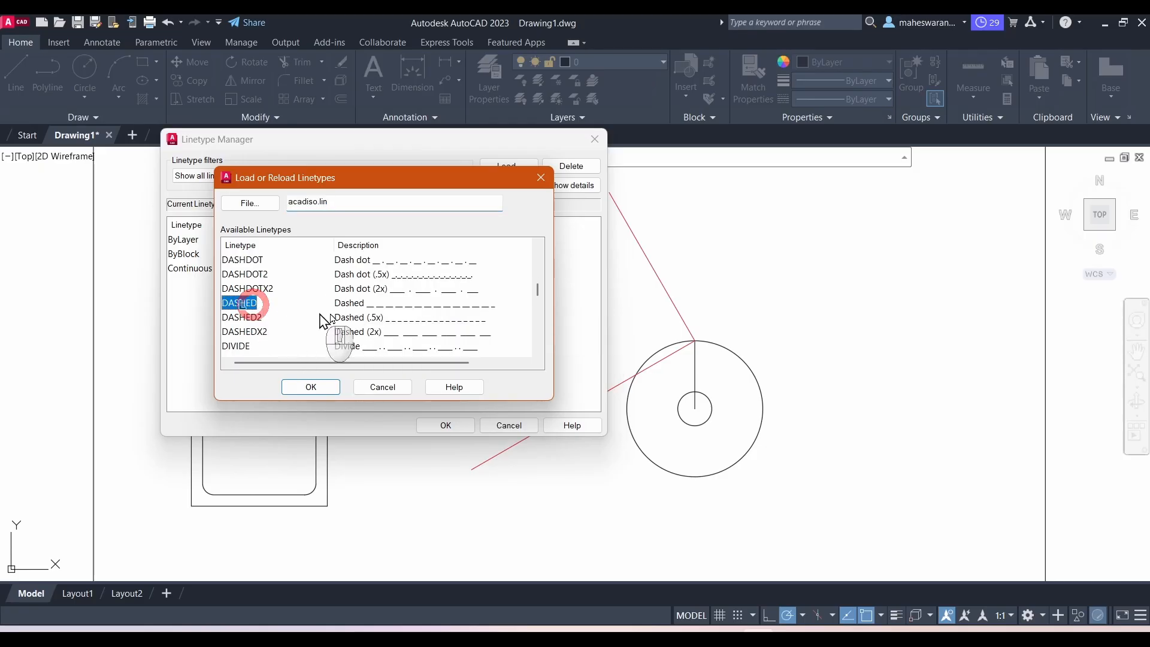
{"action": "left_click", "coordinate": [311, 387]}
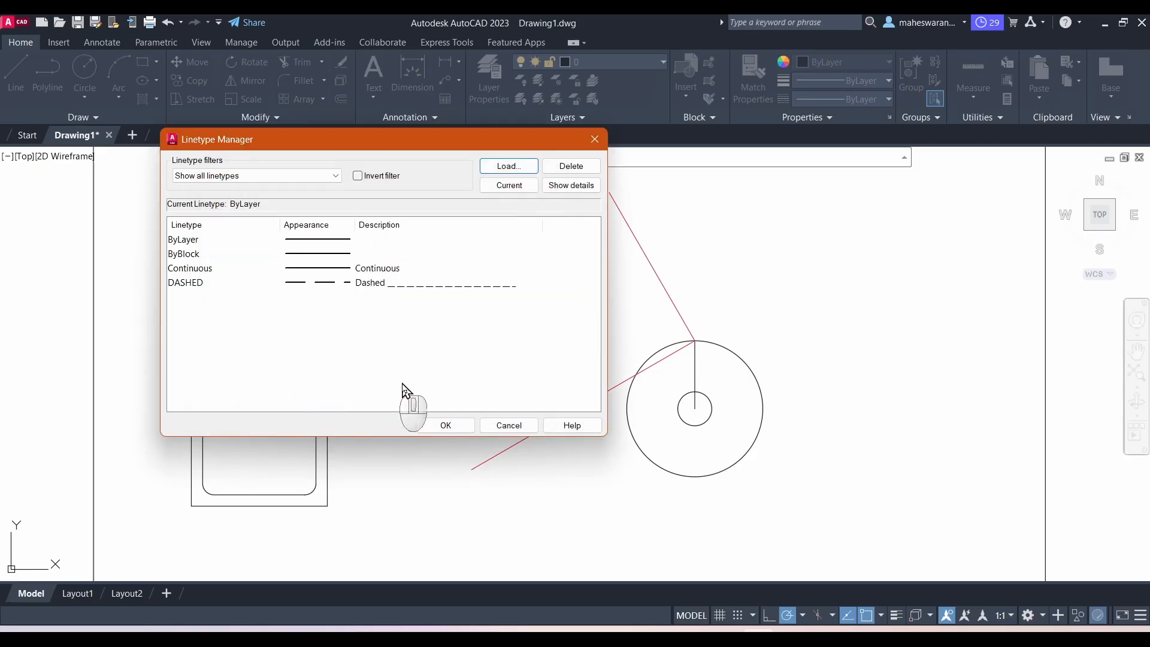
{"action": "left_click", "coordinate": [447, 426]}
Step: Apply the DASHED linetype to both inclined red lines, and erase the vertical line inside the radius 30 circle
{"action": "left_click", "coordinate": [657, 274]}
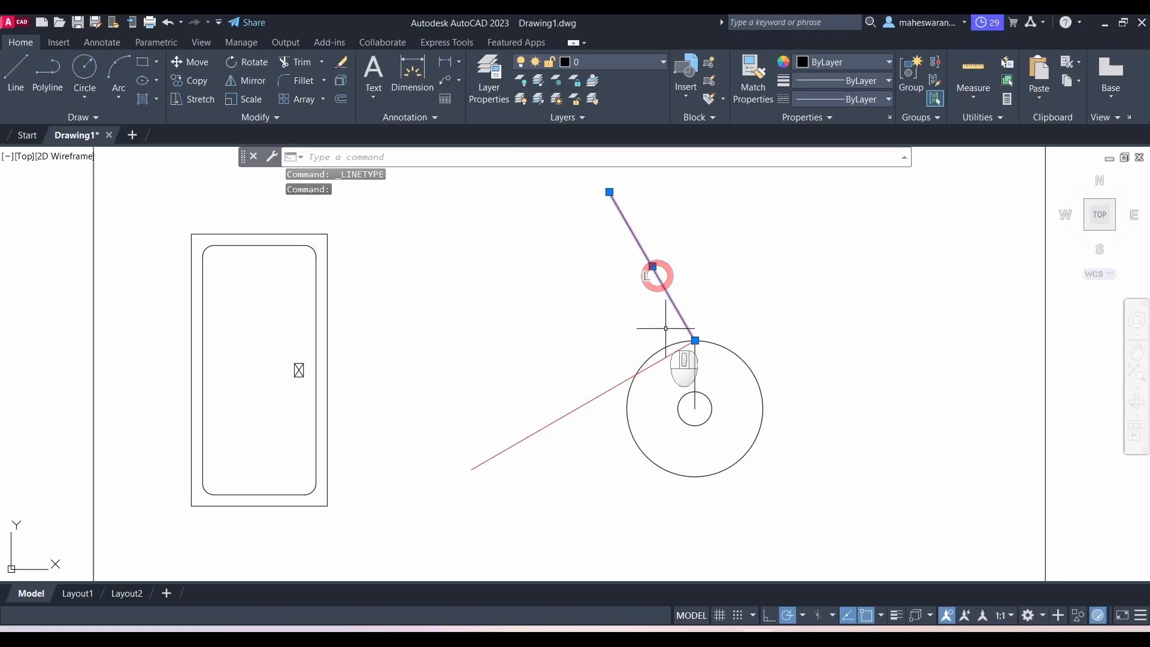
{"action": "left_click", "coordinate": [576, 411]}
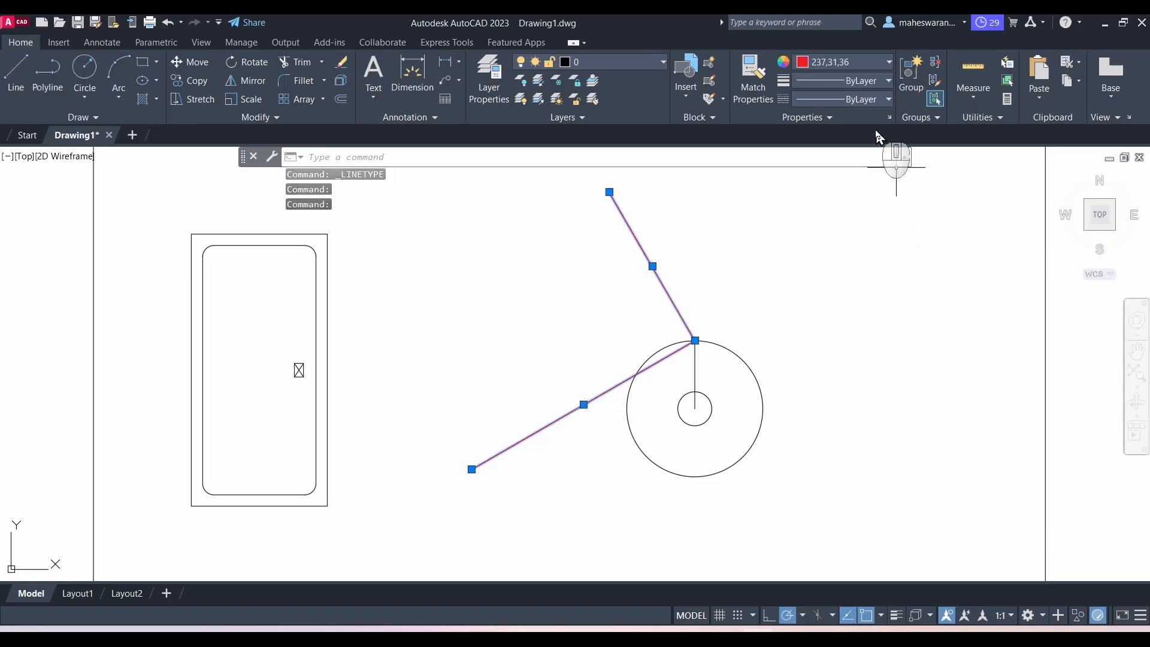
{"action": "left_click", "coordinate": [874, 102]}
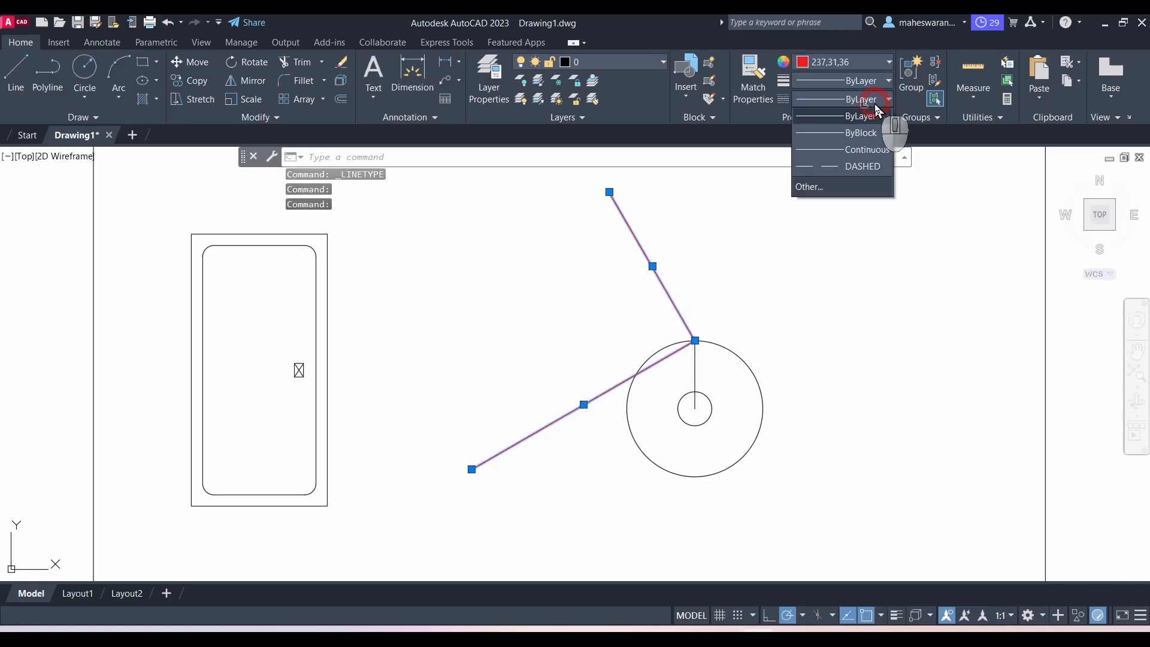
{"action": "left_click", "coordinate": [857, 162]}
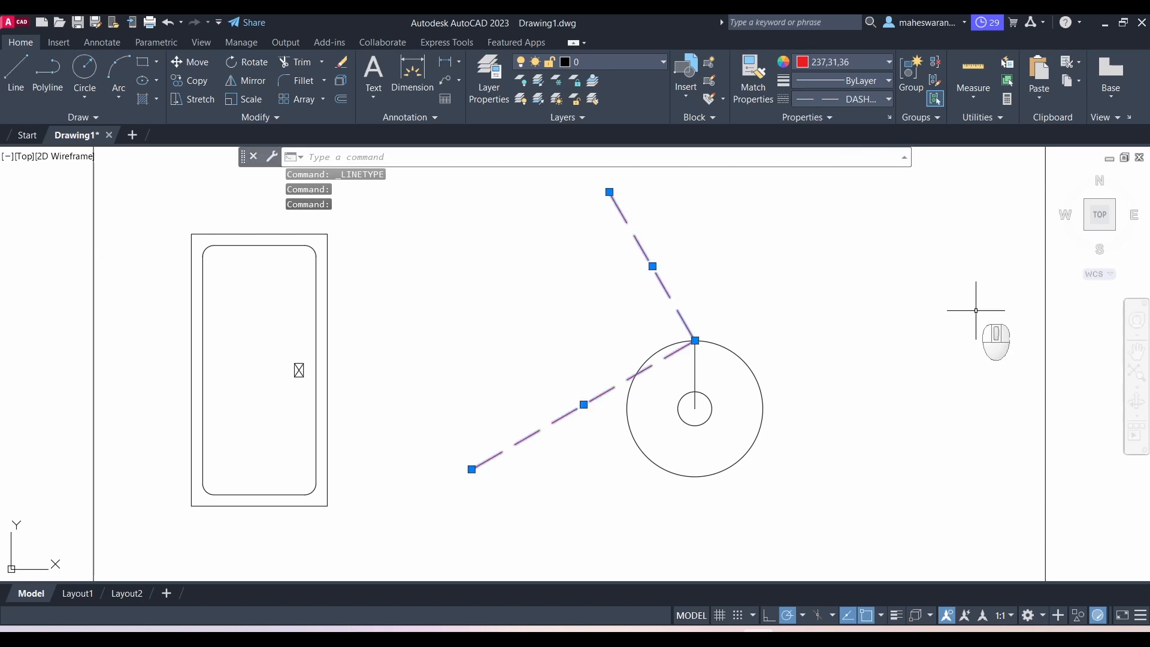
{"action": "key", "text": "Escape"}
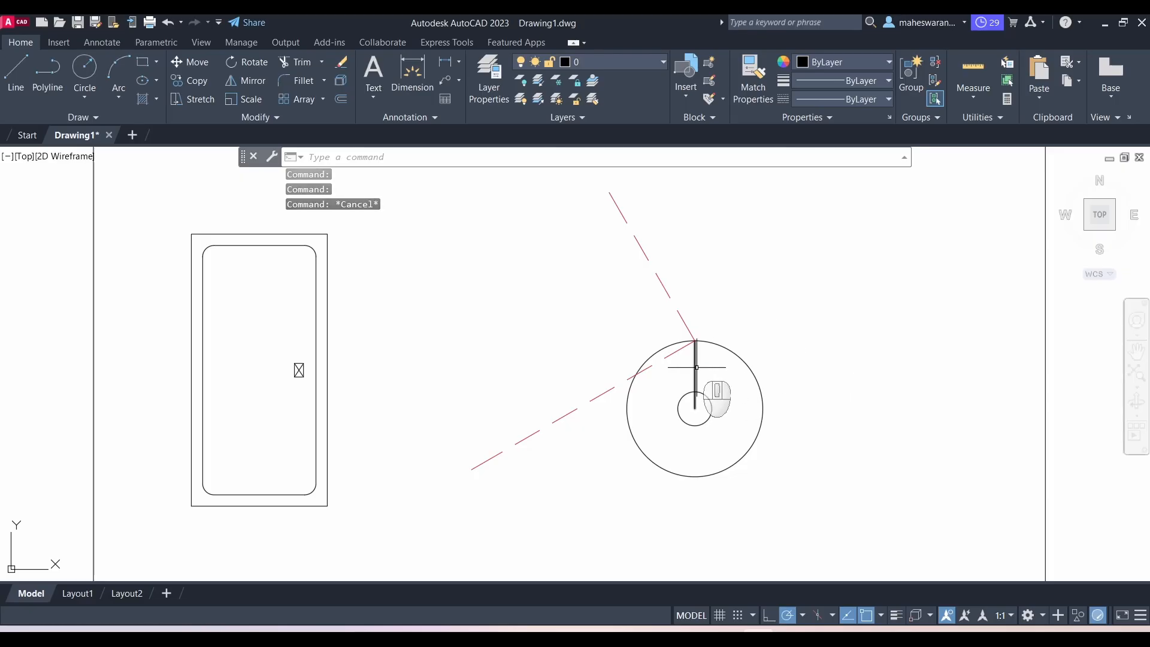
{"action": "left_click", "coordinate": [695, 367]}
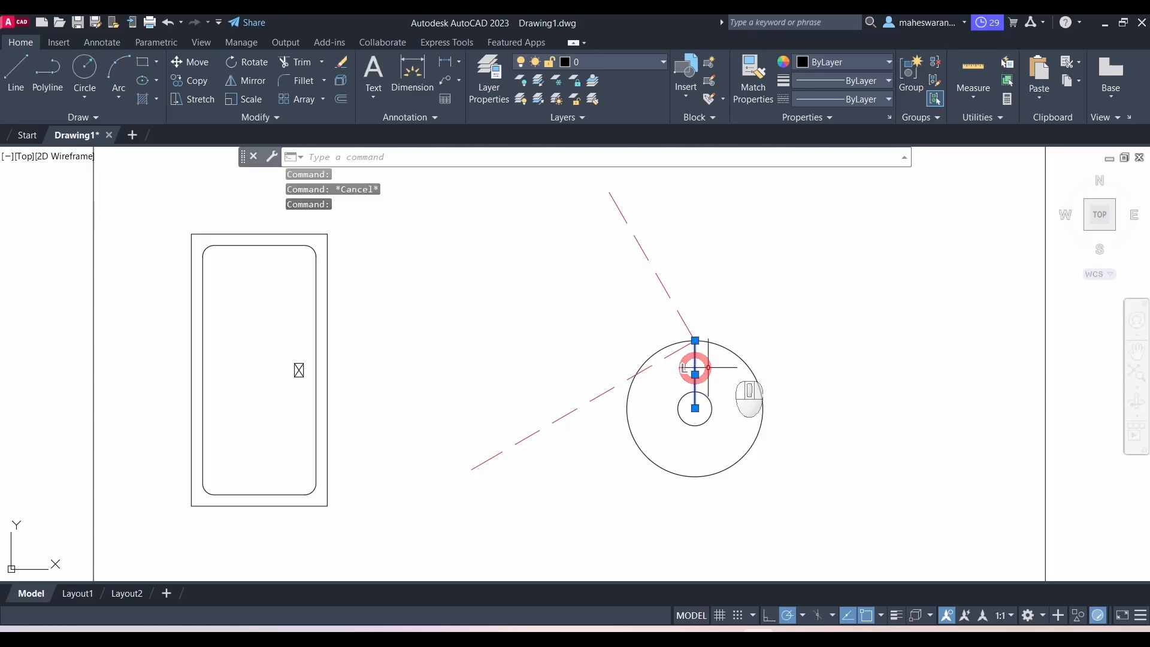
{"action": "key", "text": "Delete"}
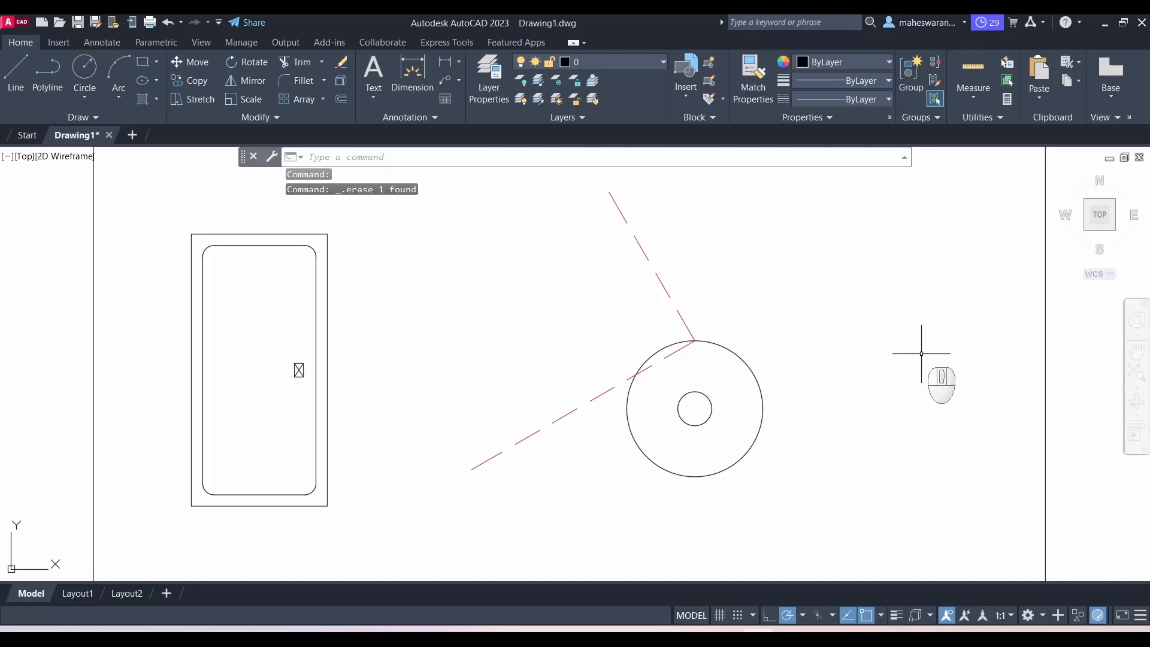
Step: Check the R40 dimension in the Adobe Acrobat figure, then draw a radius 40 circle in AutoCAD centred where the two dashed lines meet
{"action": "key", "text": "alt+Tab"}
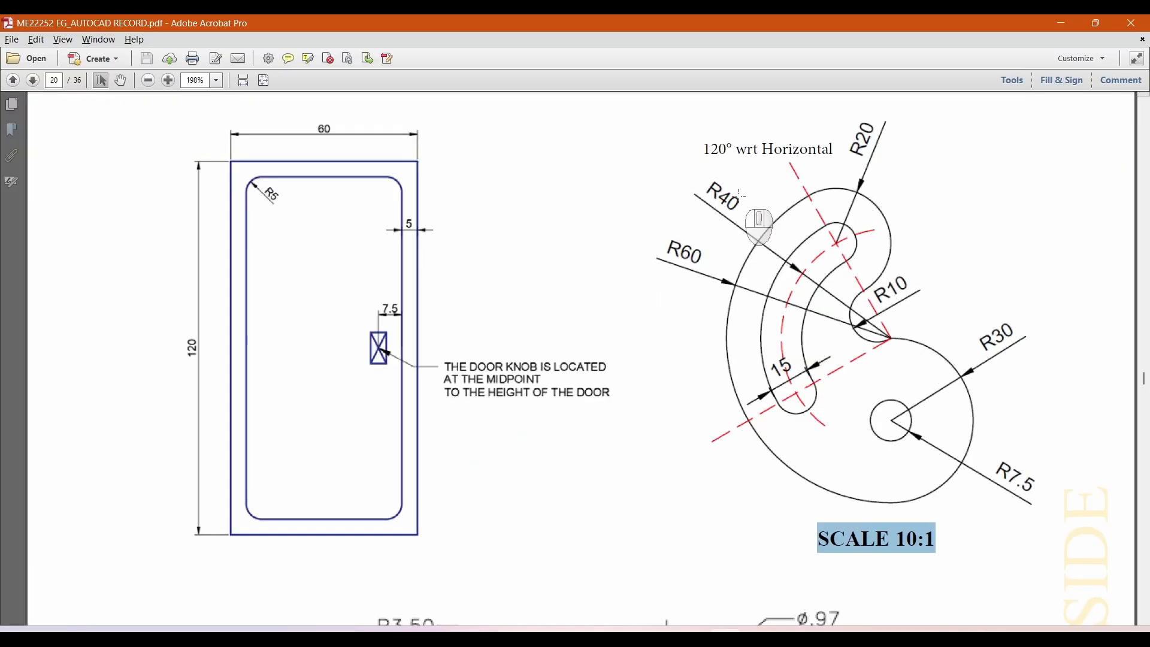
{"action": "key", "text": "alt+Tab"}
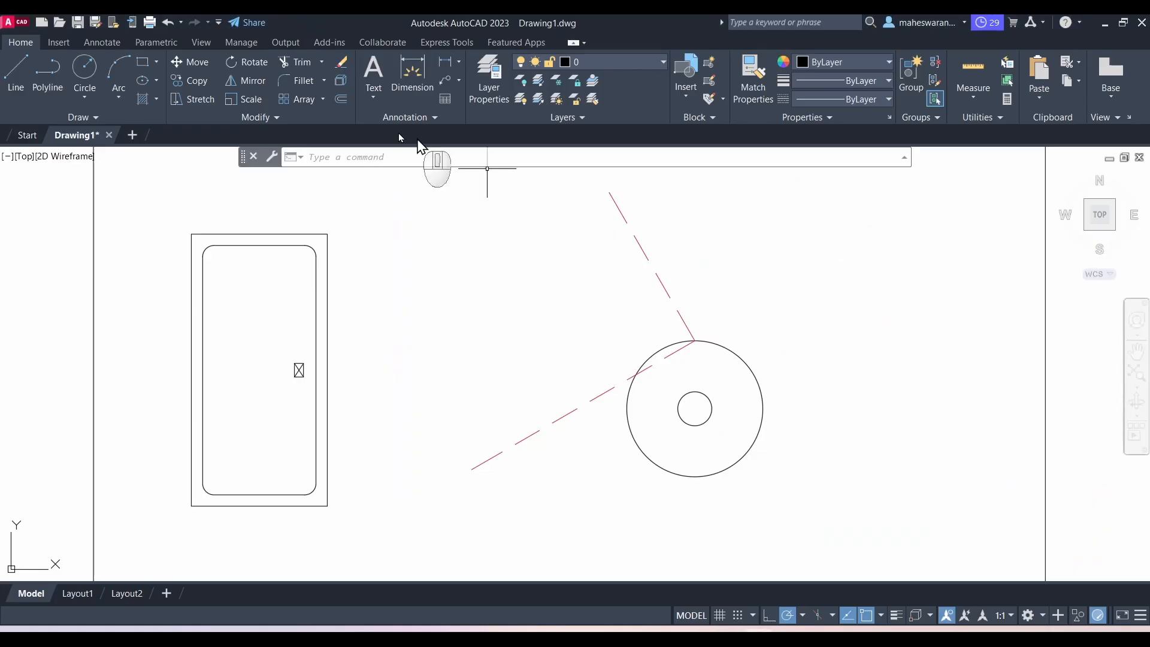
{"action": "left_click", "coordinate": [85, 66]}
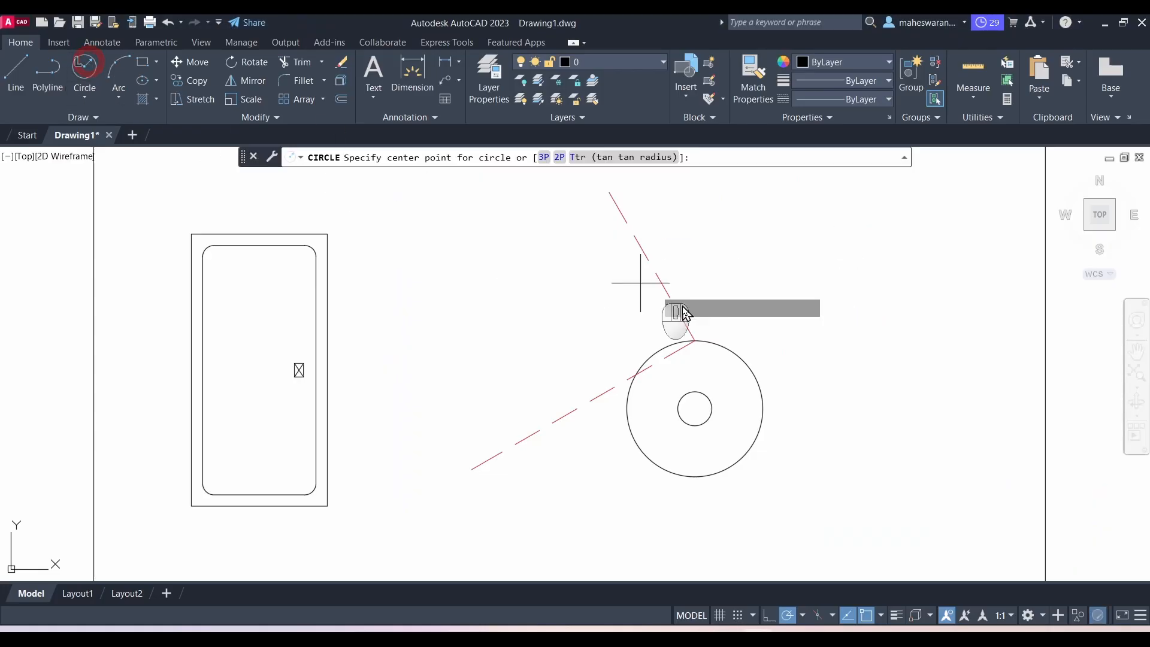
{"action": "left_click", "coordinate": [695, 341]}
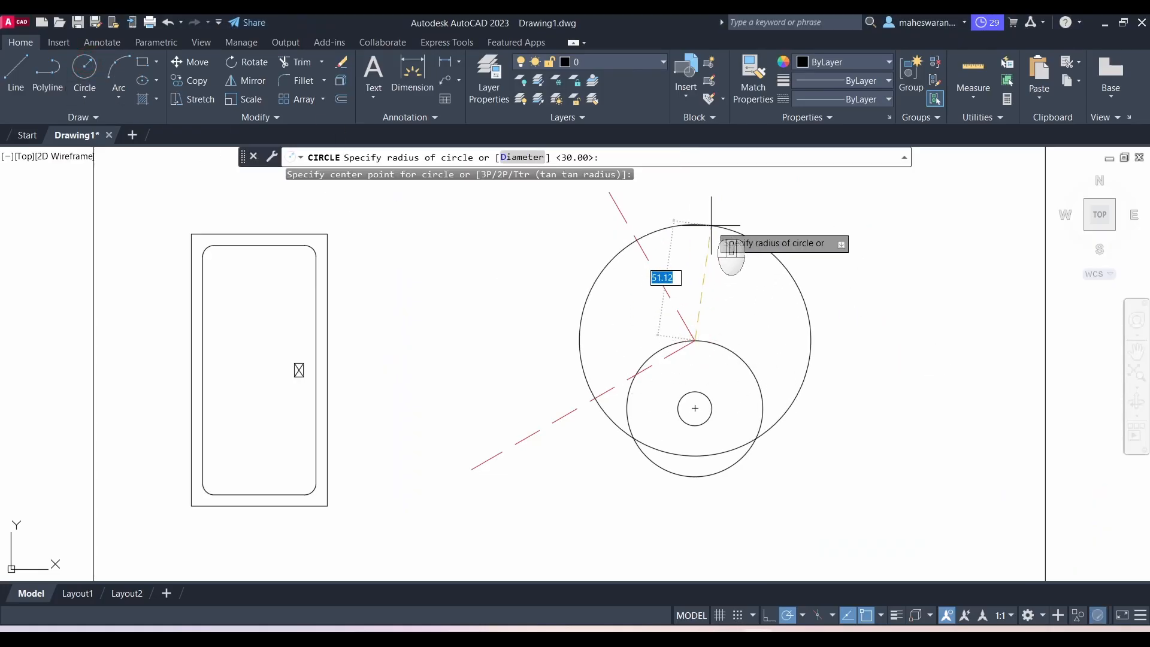
{"action": "type", "text": "40"}
{"action": "key", "text": "Return"}
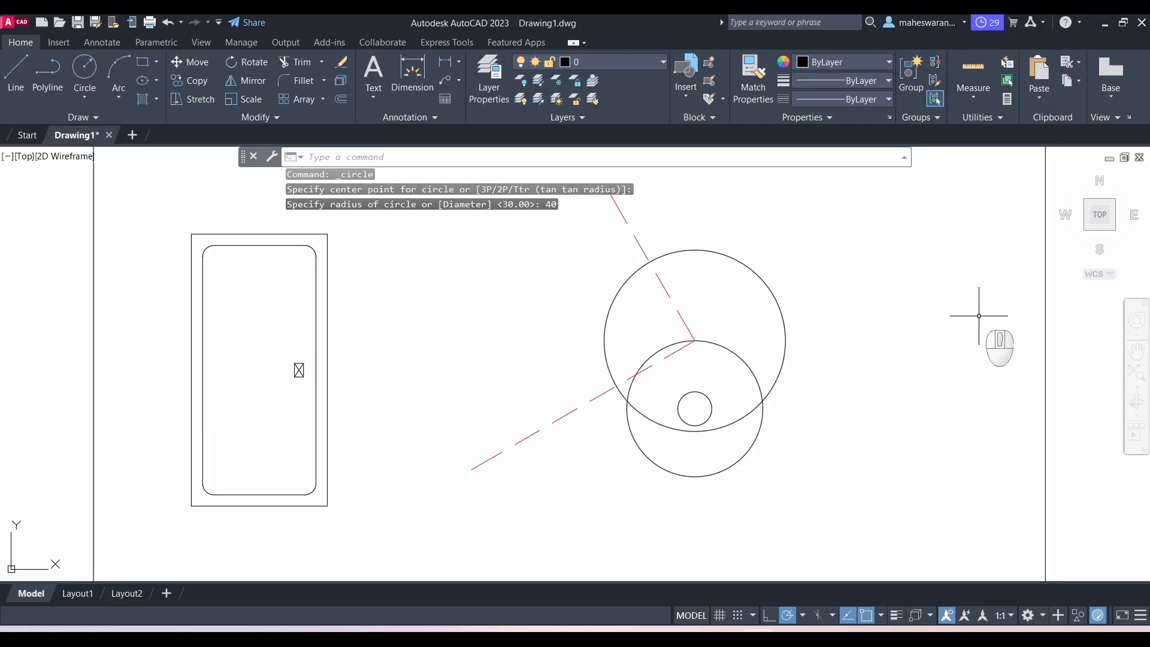
Step: Trim the radius 40 circle to leave only the arc between the two dashed red lines
{"action": "type", "text": "tr"}
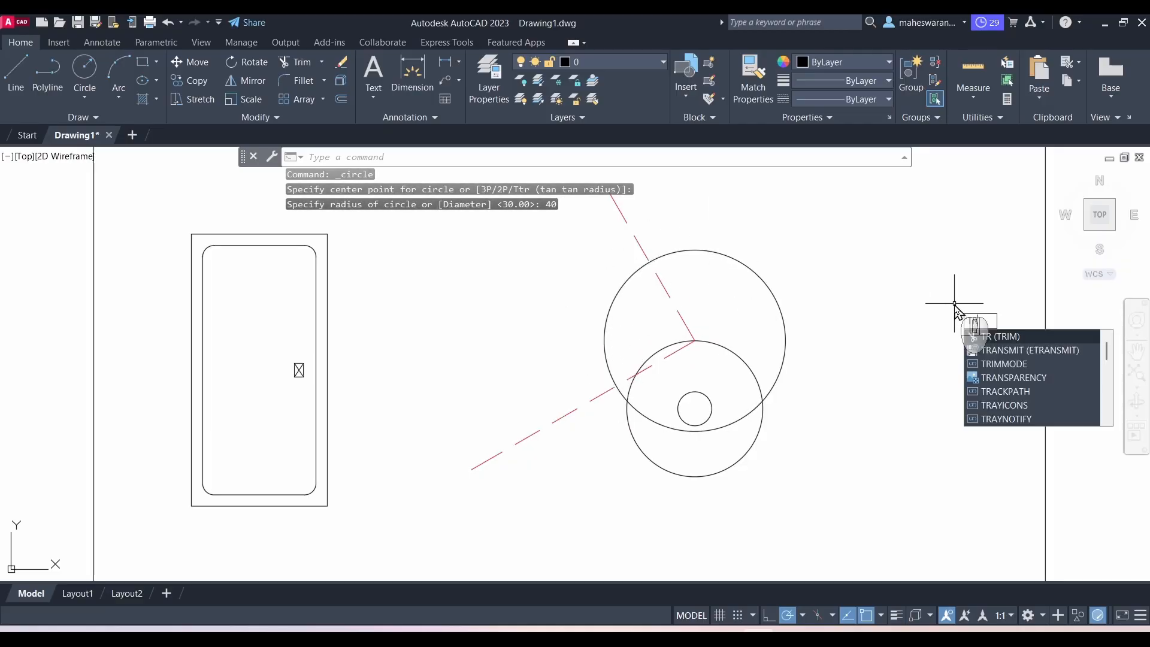
{"action": "key", "text": "Return"}
{"action": "left_click", "coordinate": [679, 251]}
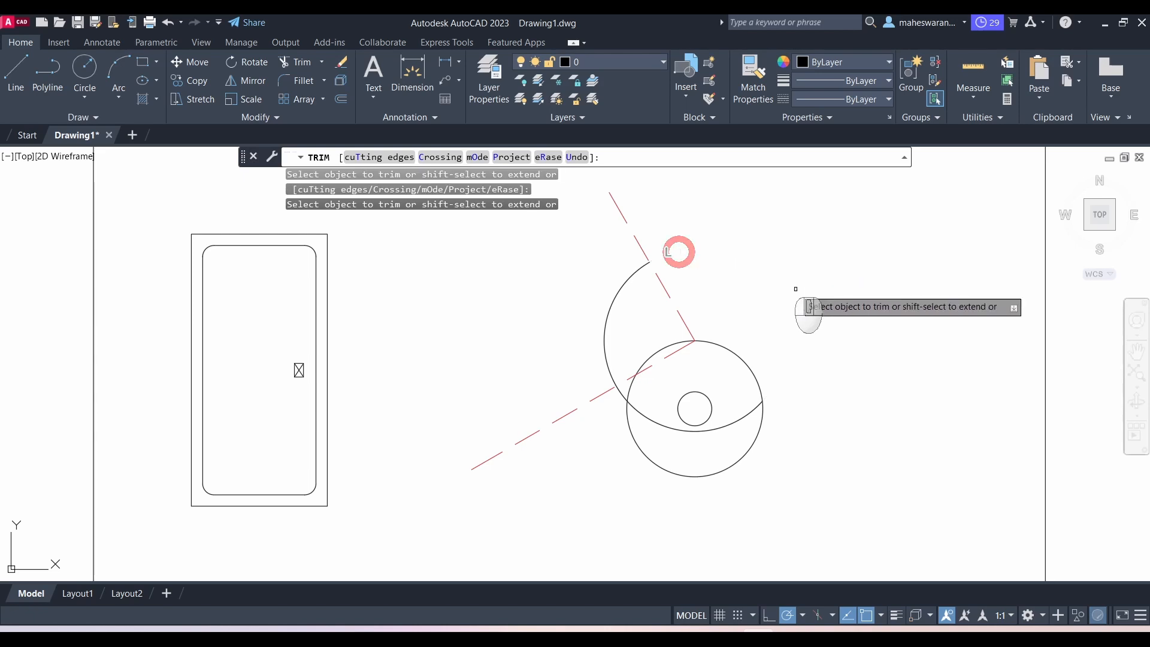
{"action": "left_click", "coordinate": [723, 431]}
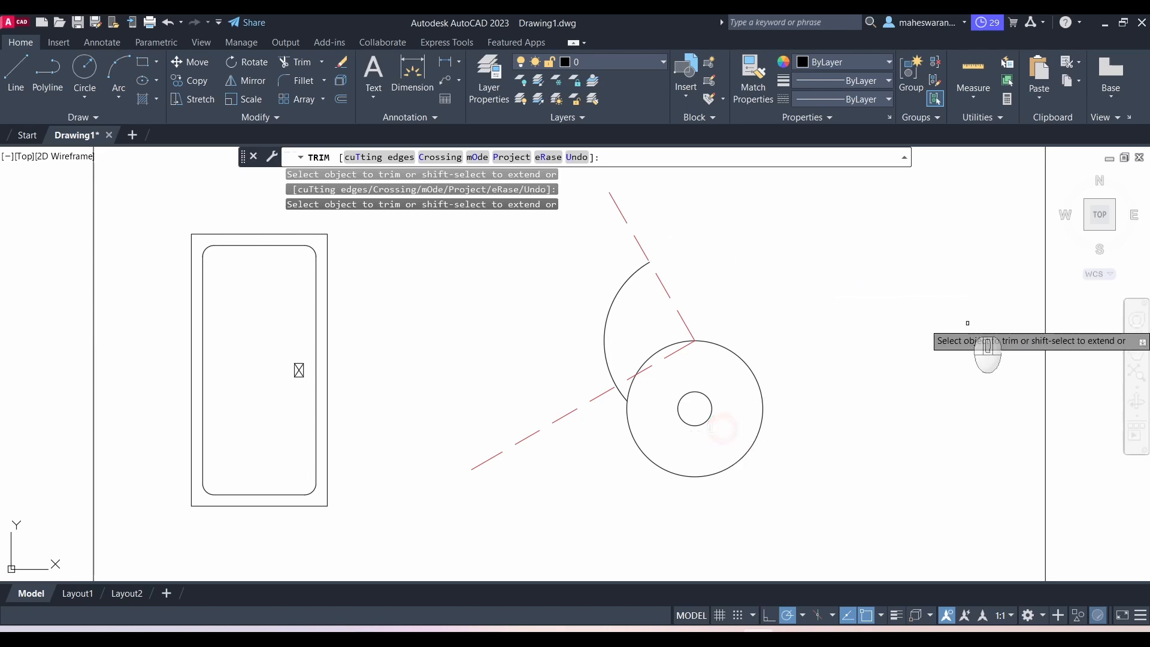
{"action": "scroll", "coordinate": [577, 389], "scroll_direction": "up", "scroll_amount": 4}
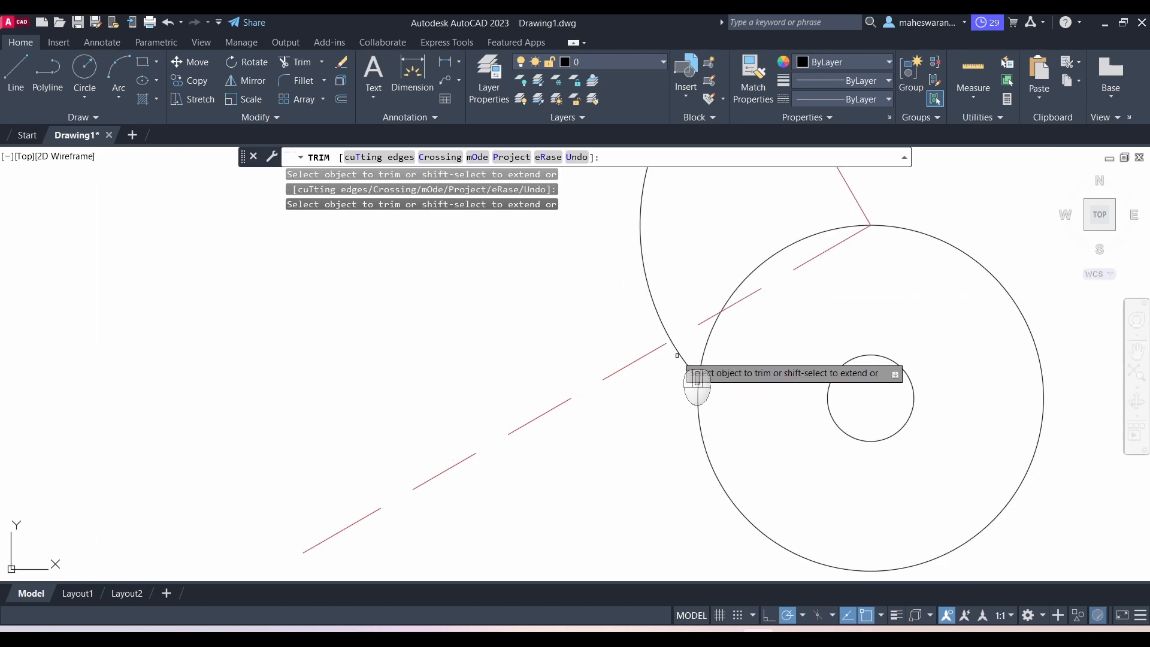
{"action": "left_click", "coordinate": [681, 358]}
{"action": "scroll", "coordinate": [595, 434], "scroll_direction": "down", "scroll_amount": 2}
{"action": "scroll", "coordinate": [961, 365], "scroll_direction": "down", "scroll_amount": 2}
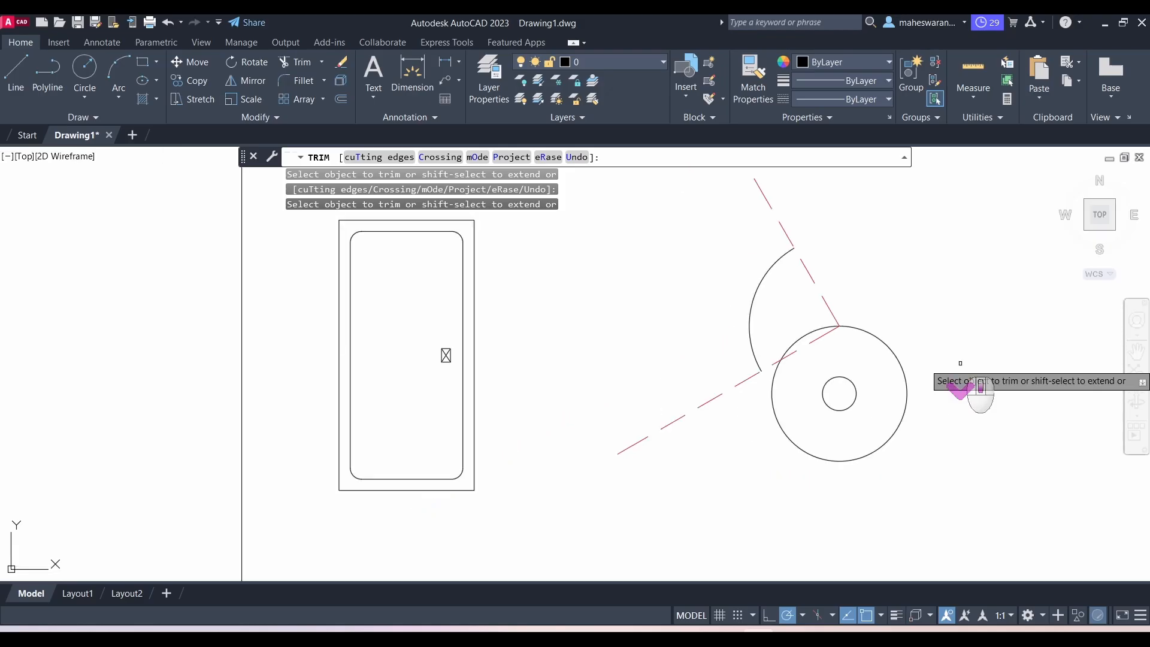
{"action": "key", "text": "Escape"}
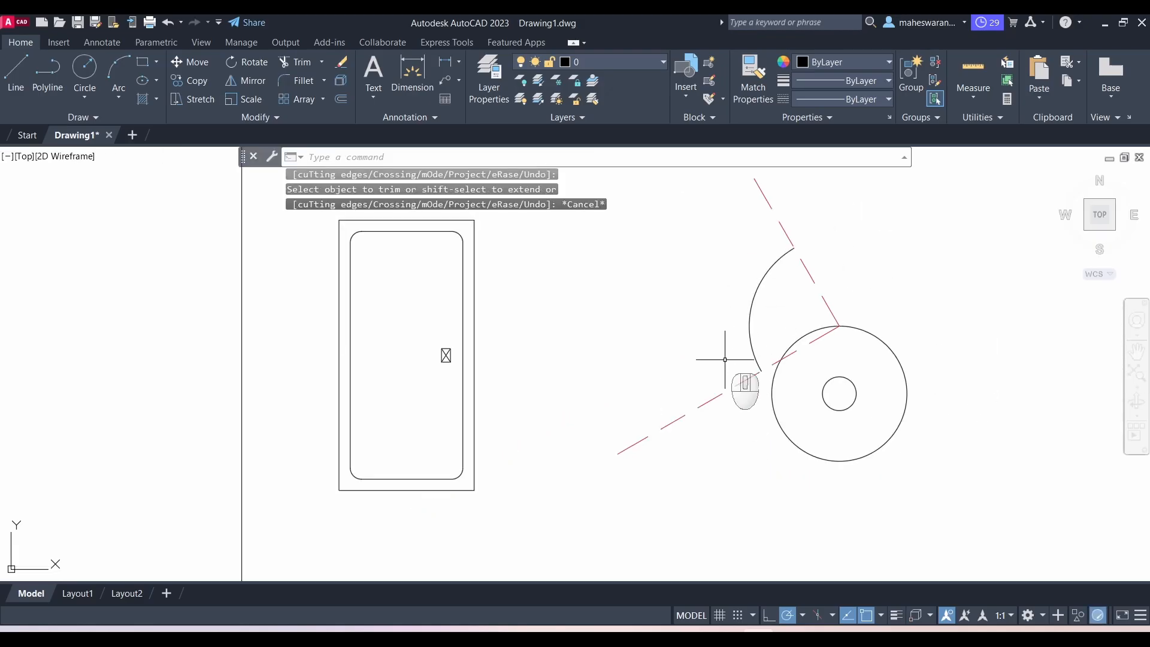
Step: Set the radius 40 arc's linetype to DASHED and its colour to red 237,31,36
{"action": "left_click", "coordinate": [763, 280]}
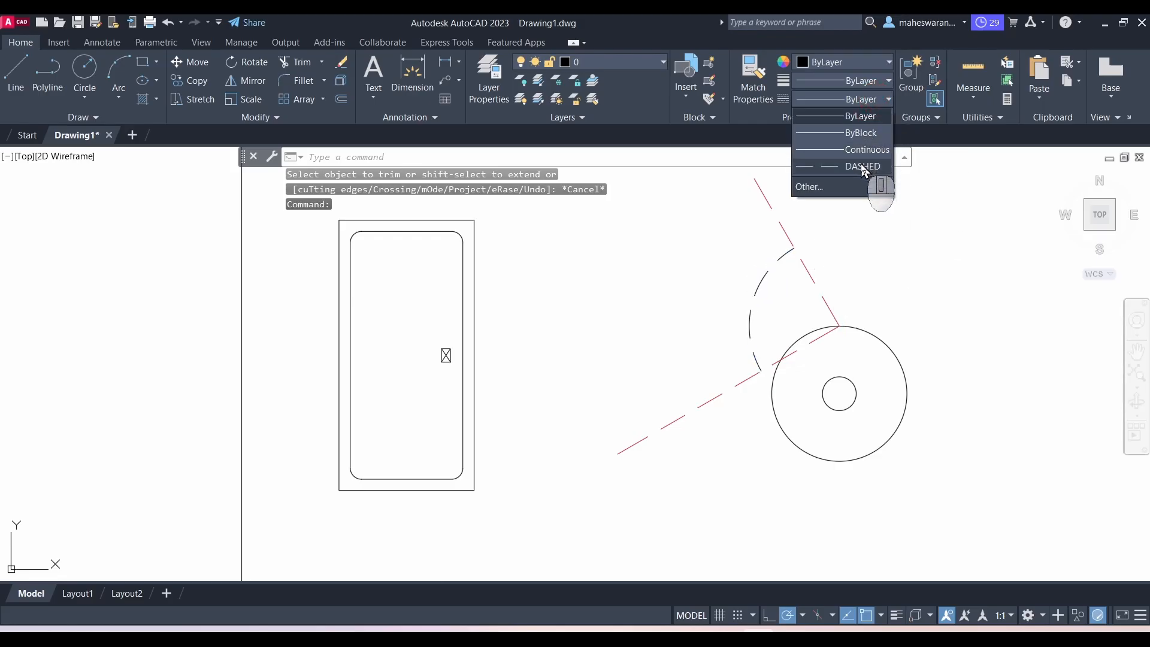
{"action": "left_click", "coordinate": [860, 160]}
{"action": "left_click", "coordinate": [878, 64]}
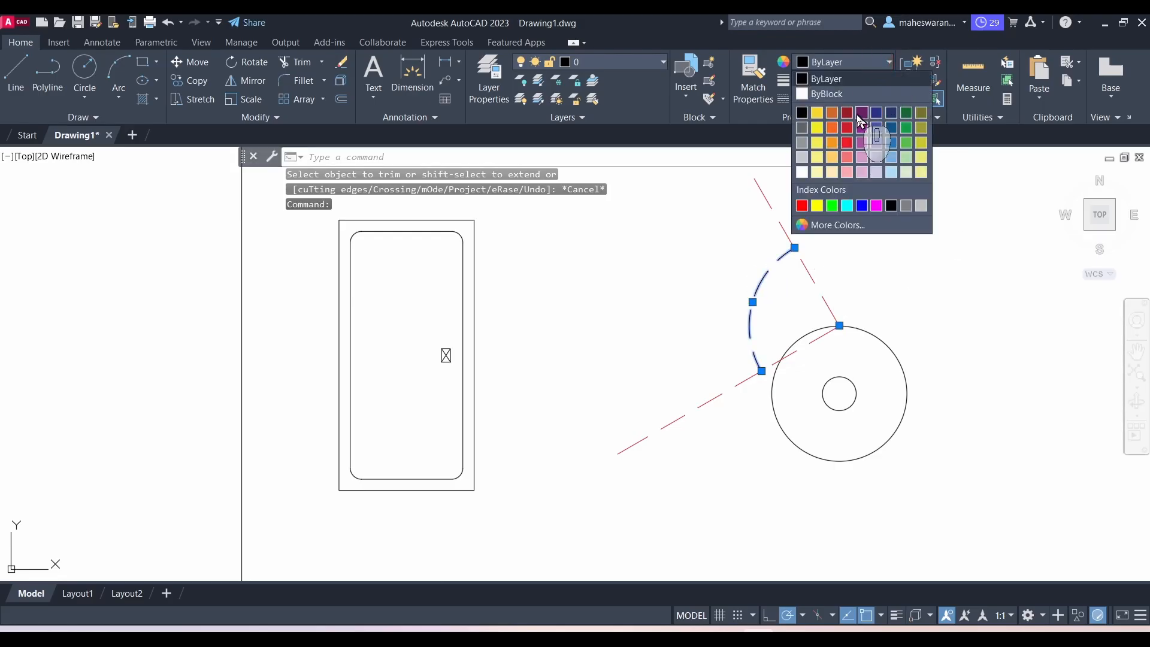
{"action": "left_click", "coordinate": [847, 142]}
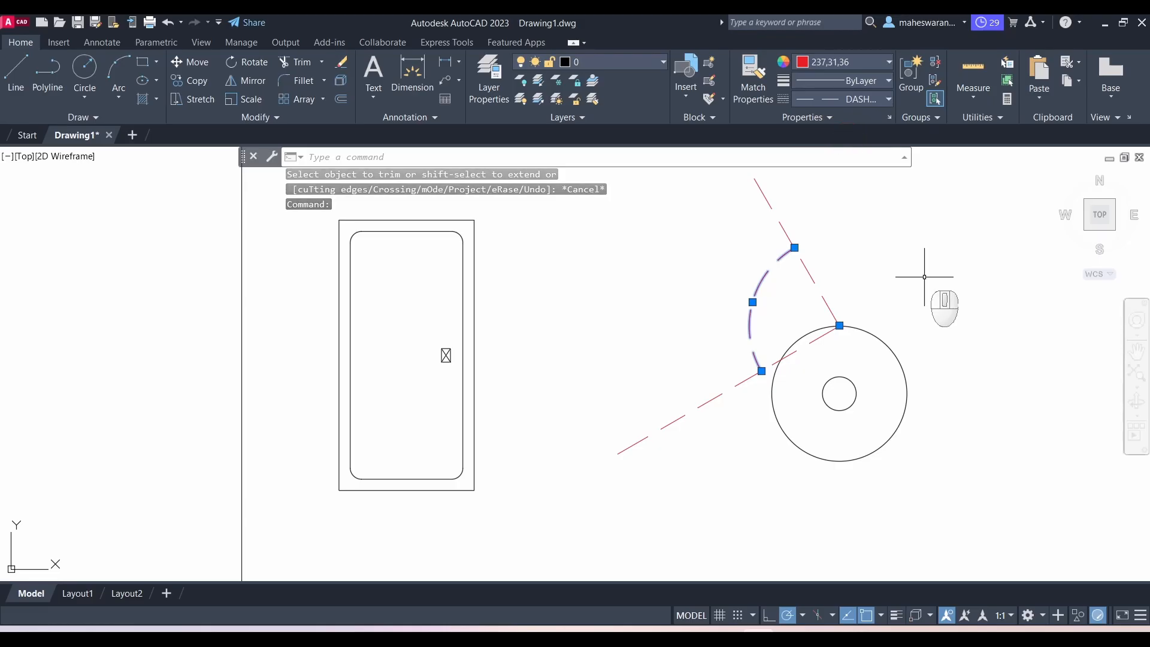
{"action": "key", "text": "Escape"}
{"action": "mouse_move", "coordinate": [930, 288]}
{"action": "middle_mouse_down"}
{"action": "mouse_move", "coordinate": [803, 321]}
{"action": "mouse_move", "coordinate": [697, 319]}
{"action": "middle_mouse_up"}
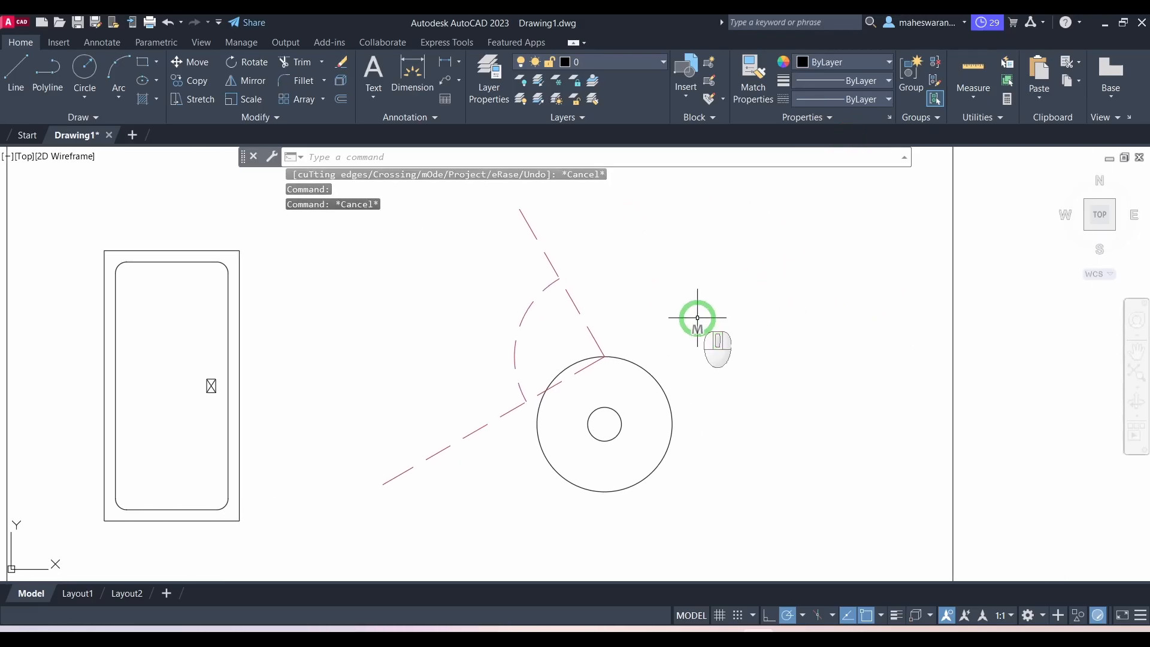
Step: Check the slot in the Adobe Acrobat figure, then offset the red dashed arc by 10 to both sides in AutoCAD
{"action": "key", "text": "alt+Tab"}
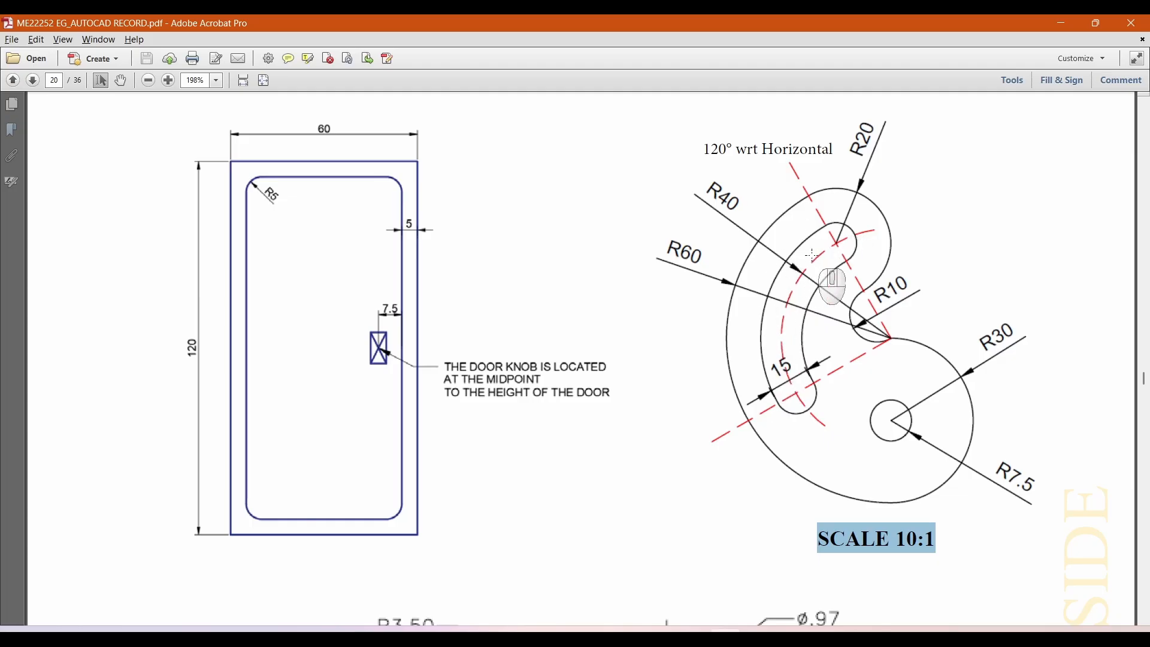
{"action": "key", "text": "alt+Tab"}
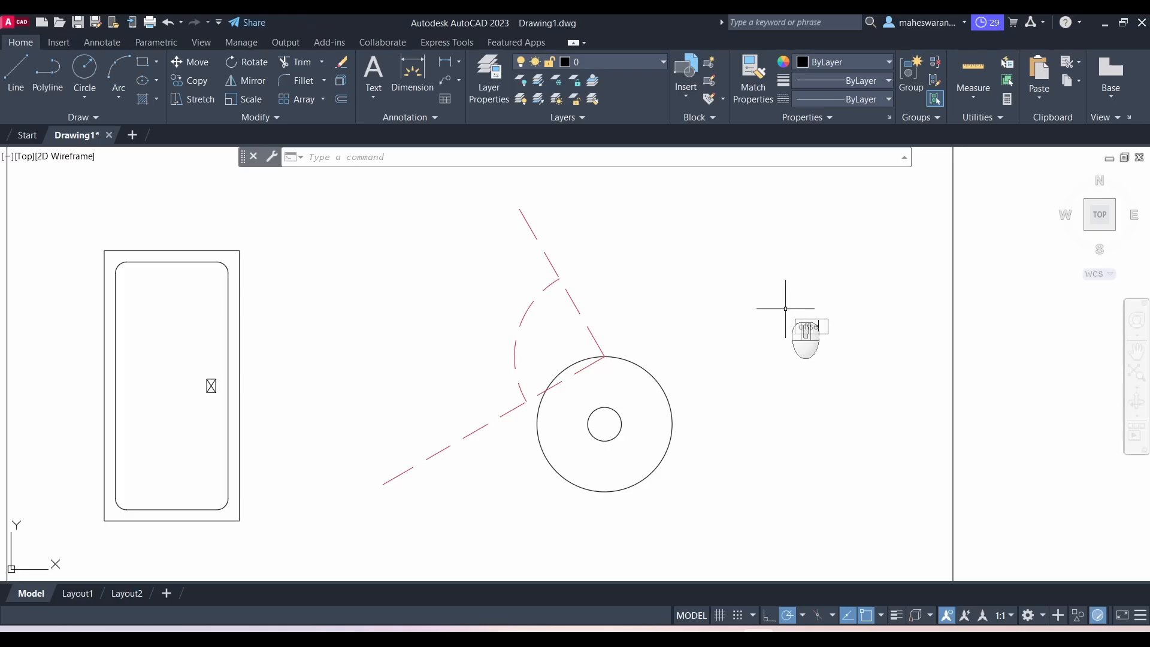
{"action": "type", "text": "offset"}
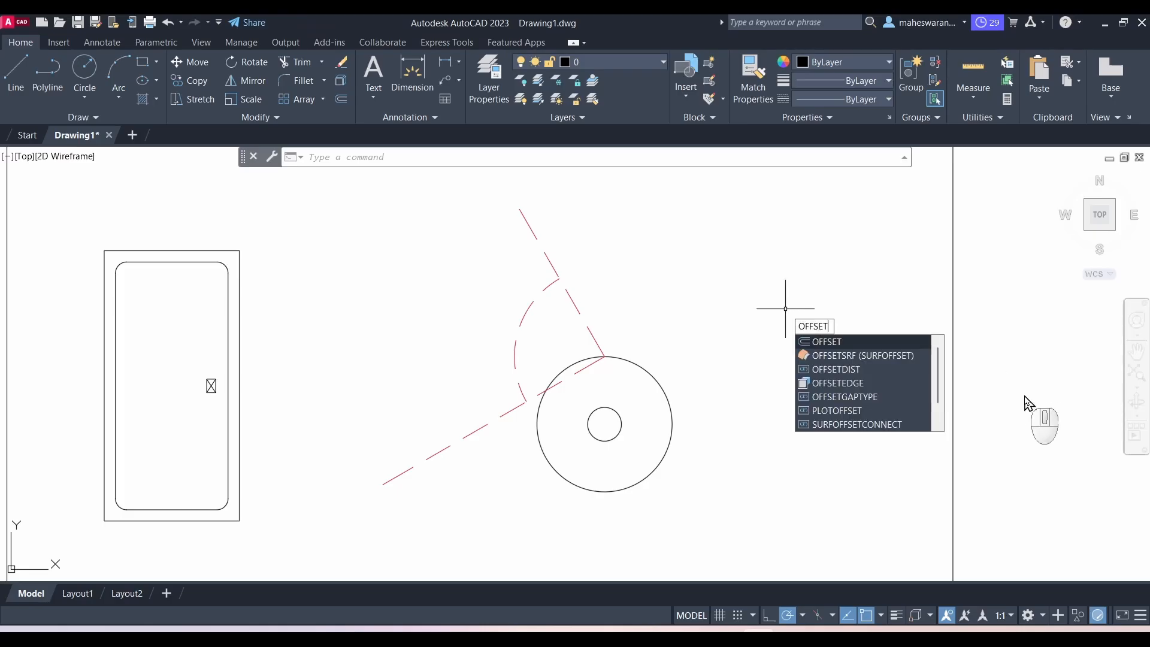
{"action": "key", "text": "Return"}
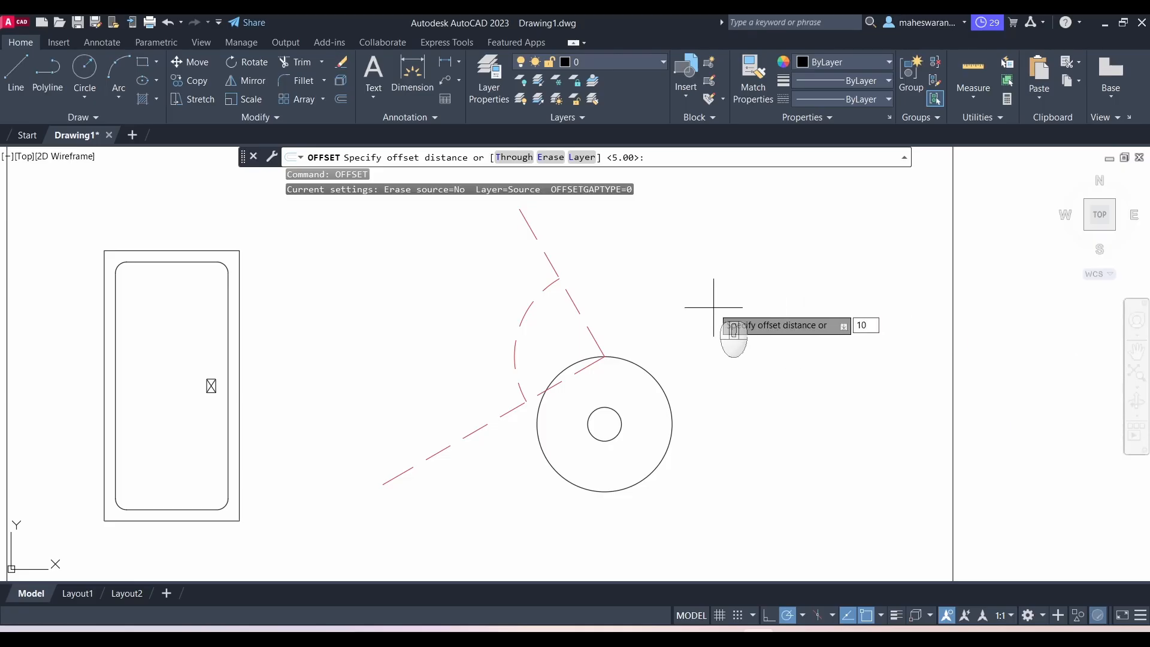
{"action": "key", "text": "Return"}
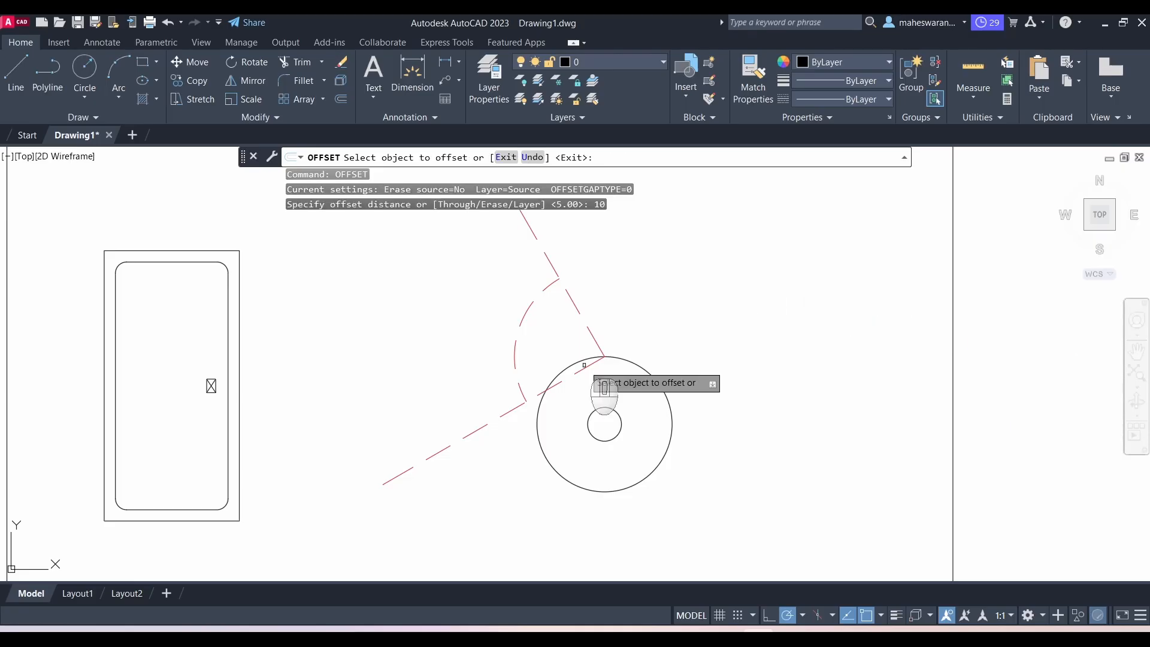
{"action": "left_click", "coordinate": [523, 314]}
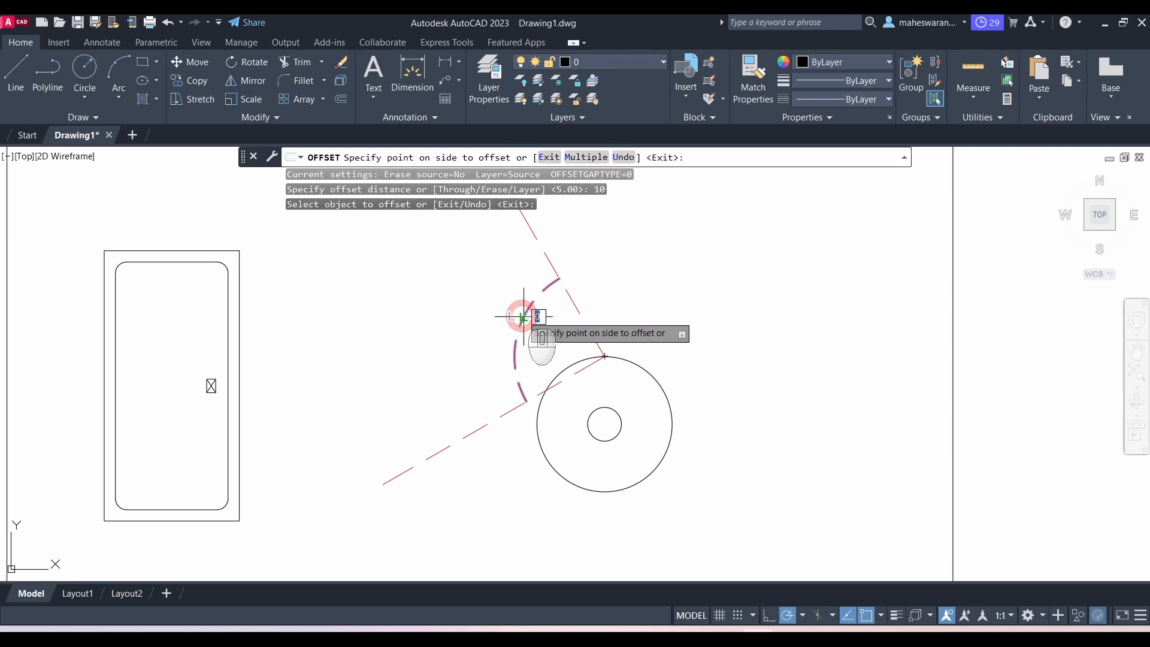
{"action": "left_click", "coordinate": [464, 292]}
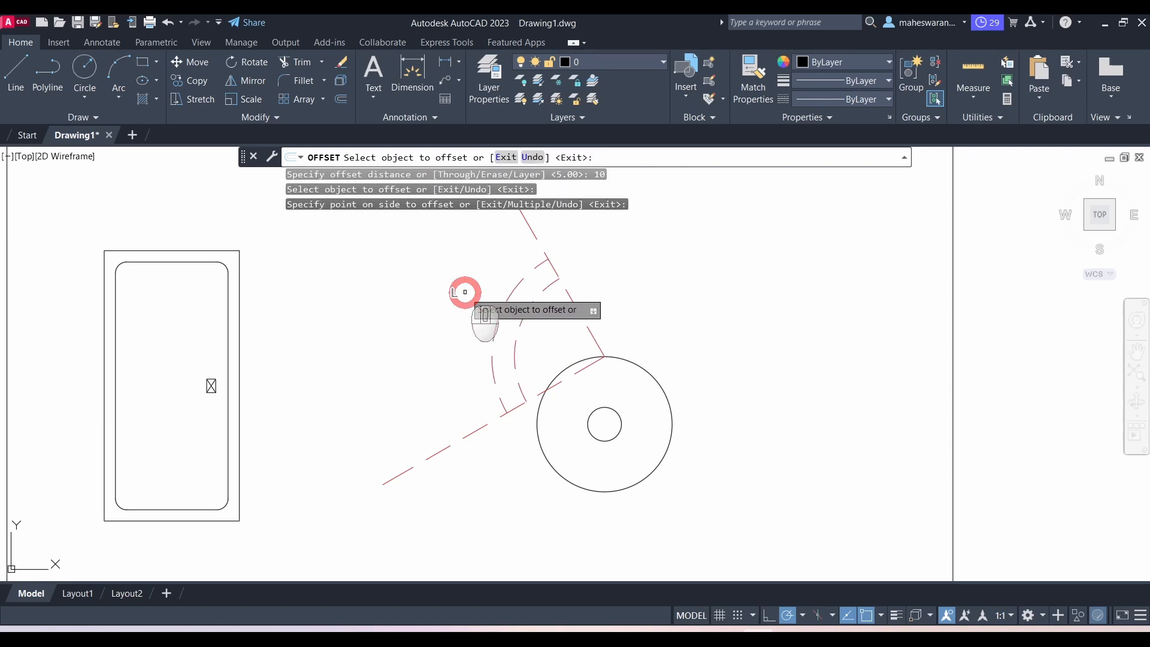
{"action": "left_click", "coordinate": [521, 321]}
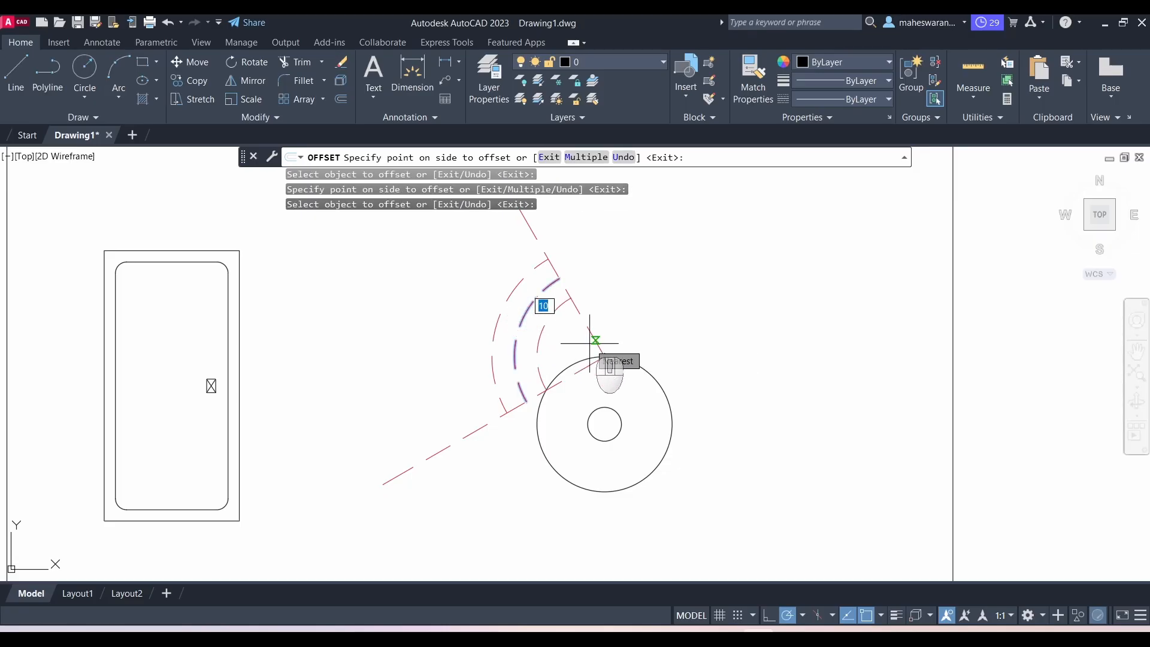
{"action": "left_click", "coordinate": [590, 343]}
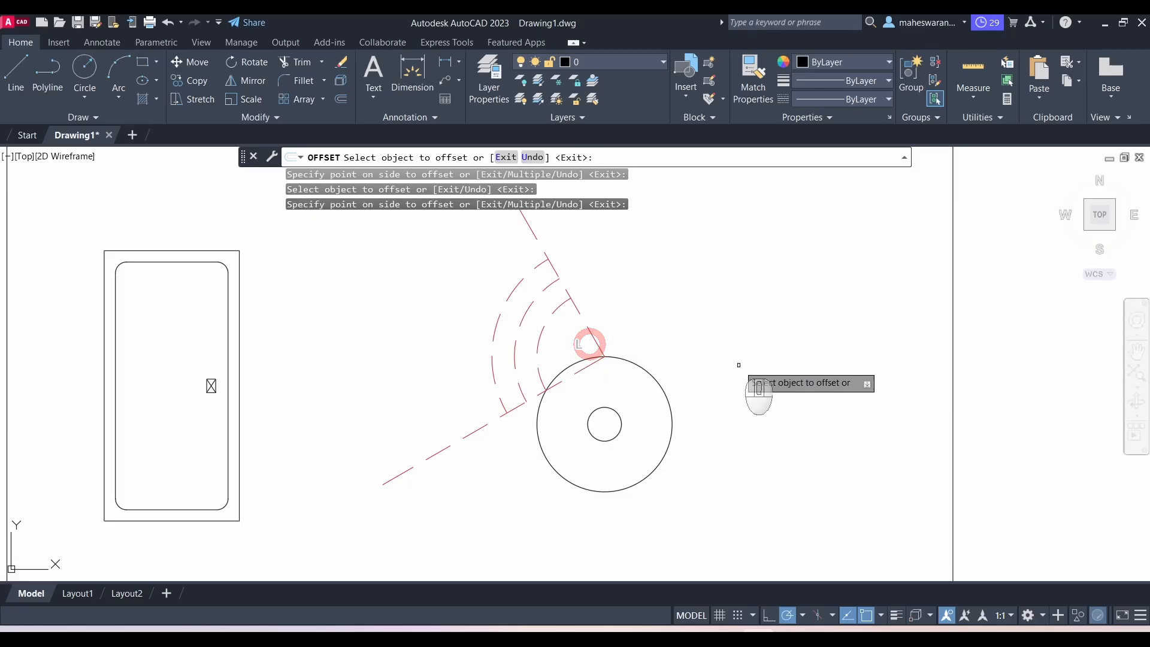
{"action": "right_click", "coordinate": [731, 331]}
Step: Set the colour and linetype of the inner and outer offset arcs to ByLayer
{"action": "left_click", "coordinate": [540, 337]}
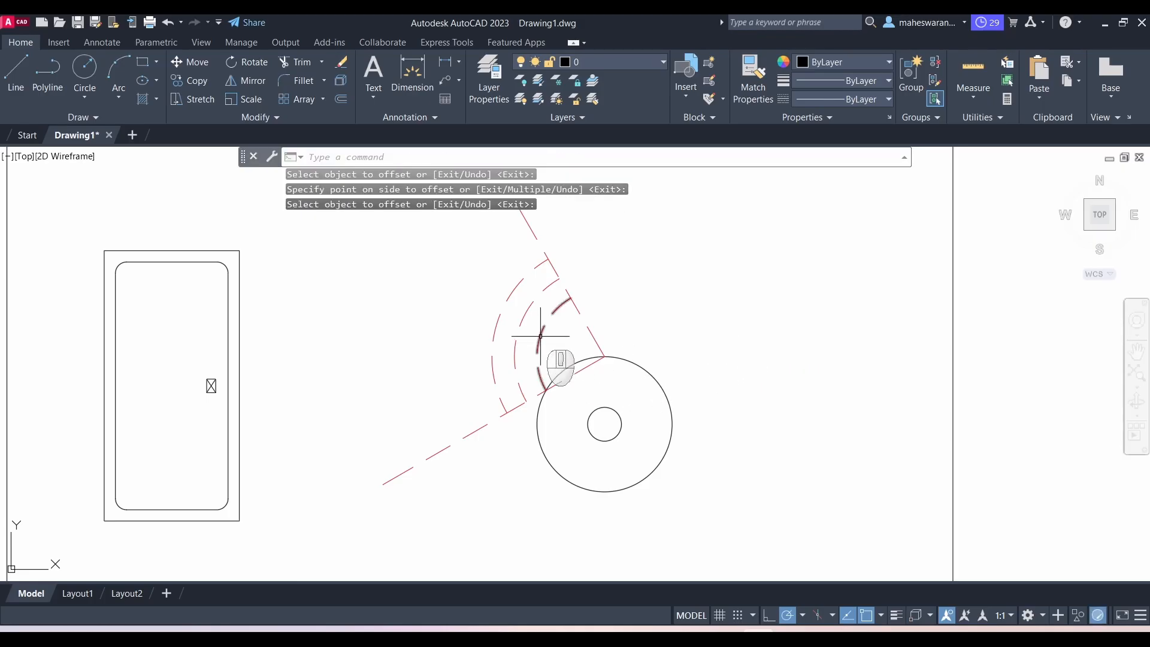
{"action": "left_click", "coordinate": [495, 326]}
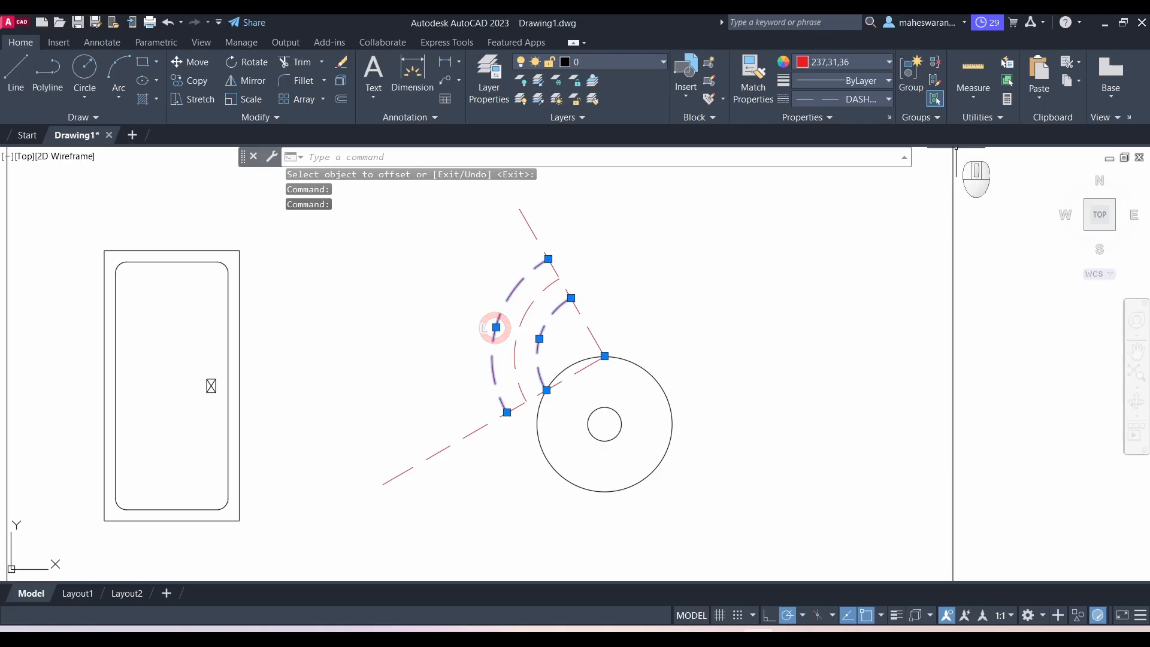
{"action": "left_click", "coordinate": [857, 67]}
{"action": "left_click", "coordinate": [825, 82]}
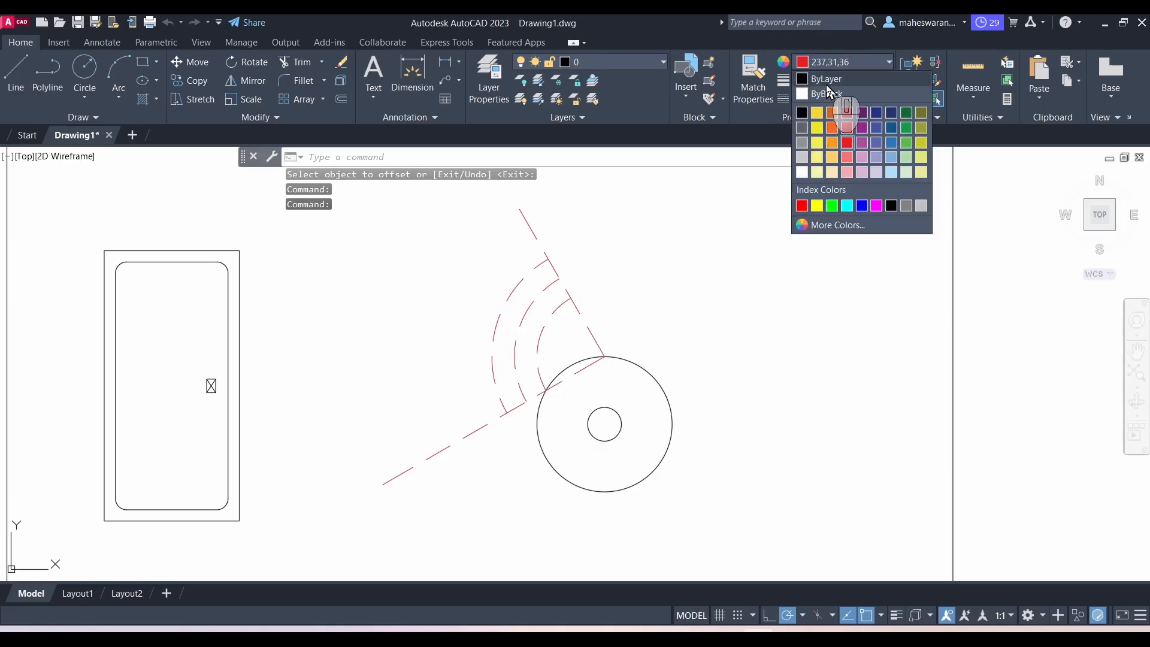
{"action": "left_click", "coordinate": [872, 97]}
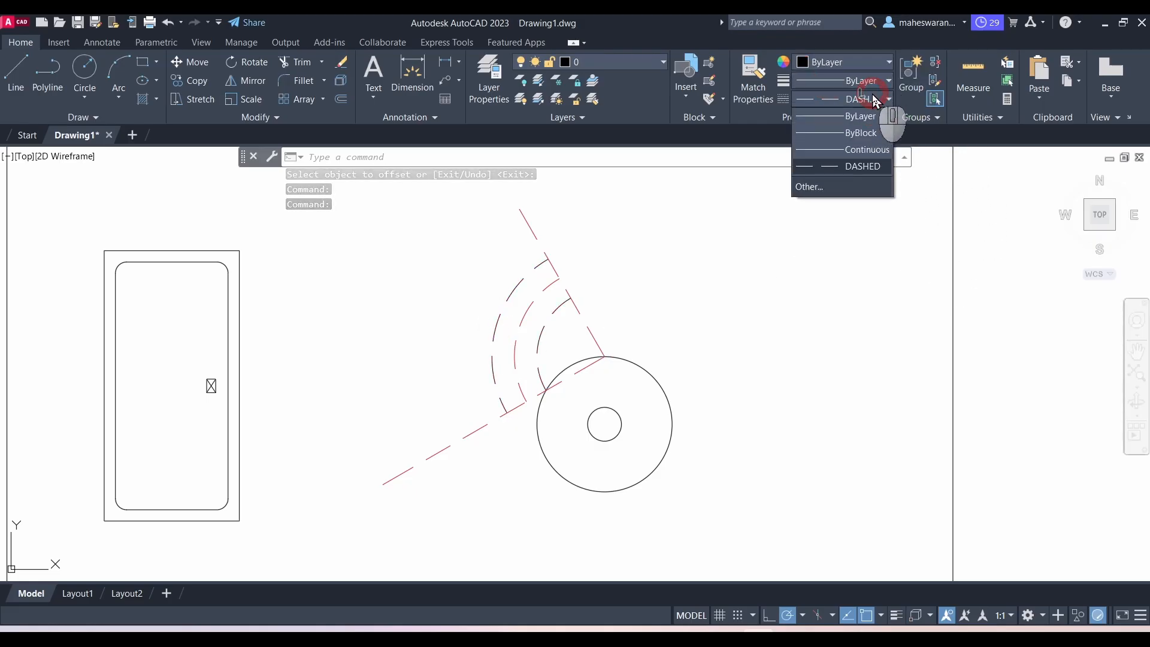
{"action": "left_click", "coordinate": [860, 116]}
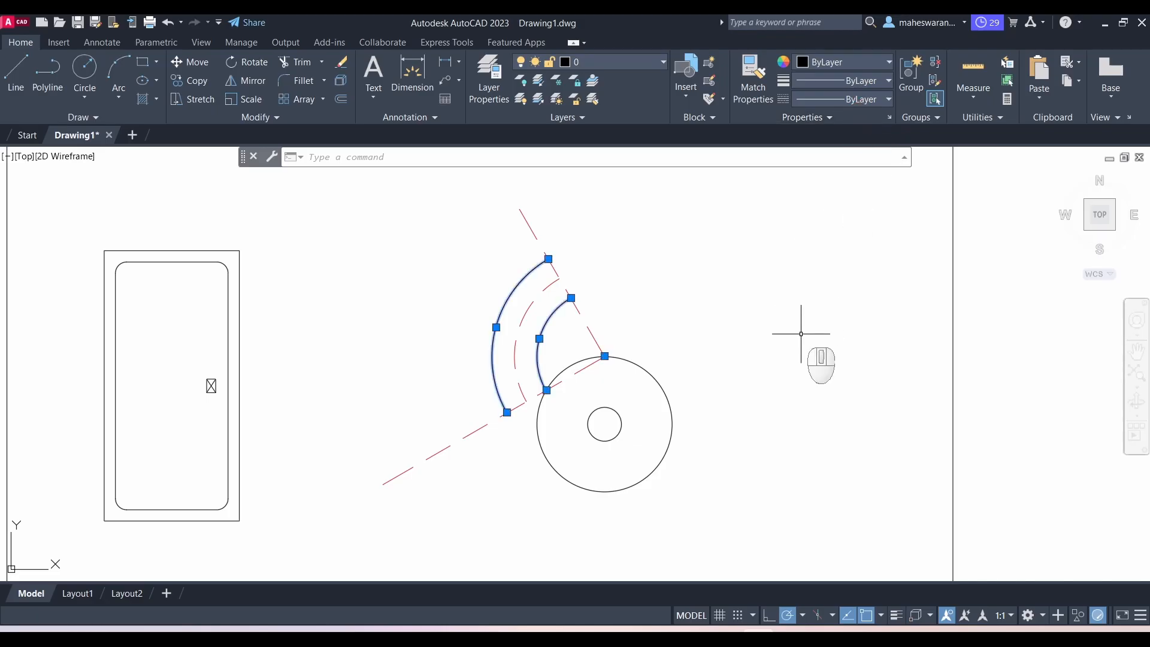
{"action": "key", "text": "Escape"}
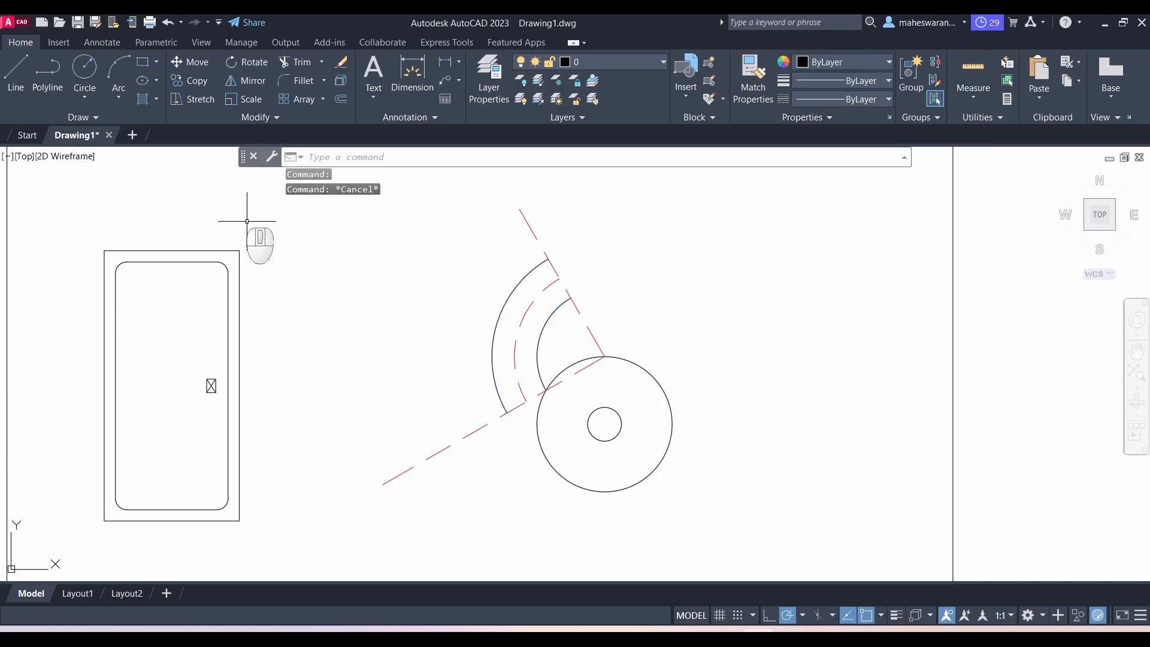
Step: Draw a radius 10 circle at each end of the red dashed arc, reaching the end of the outer offset arc
{"action": "left_click", "coordinate": [85, 67]}
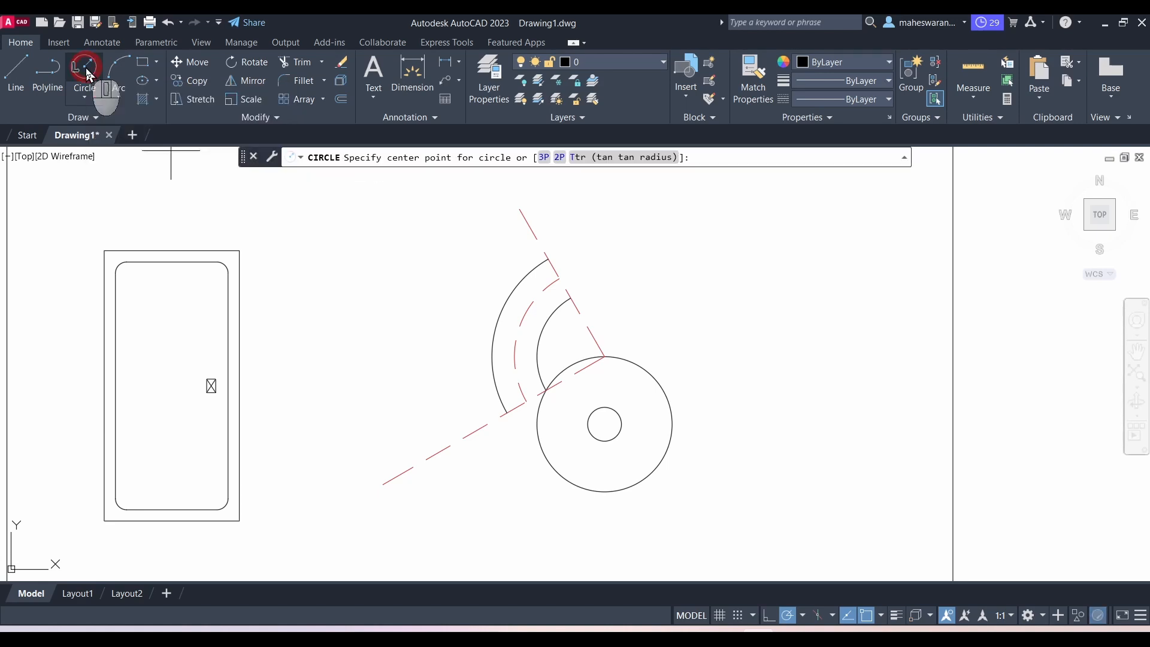
{"action": "left_click", "coordinate": [560, 279]}
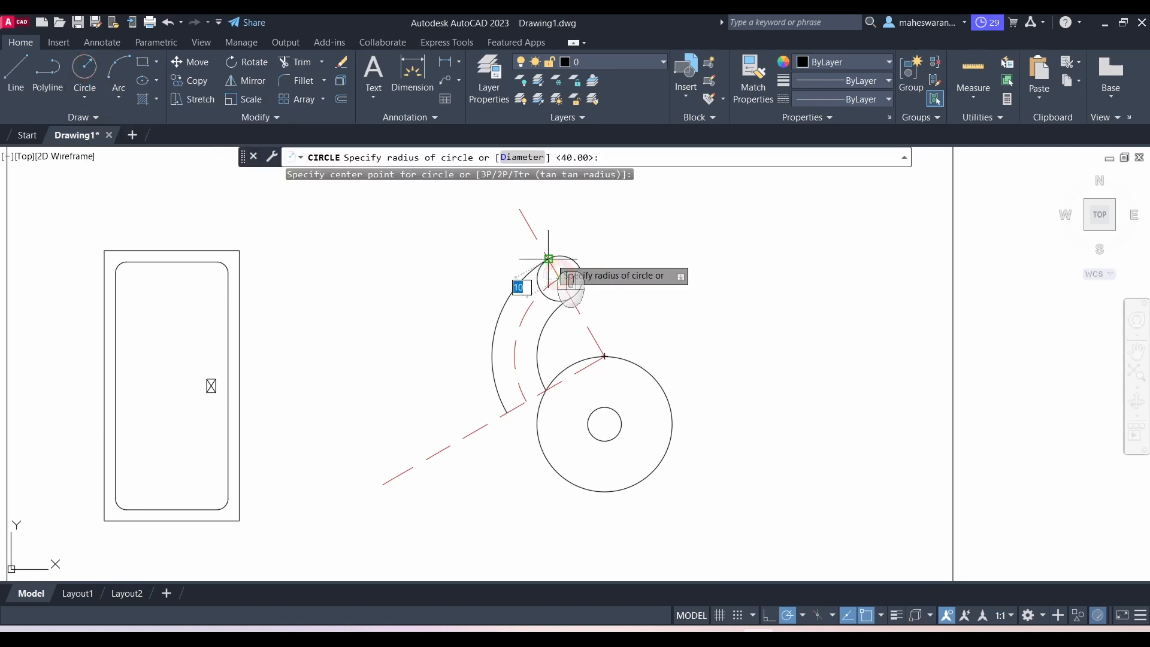
{"action": "left_click", "coordinate": [548, 258]}
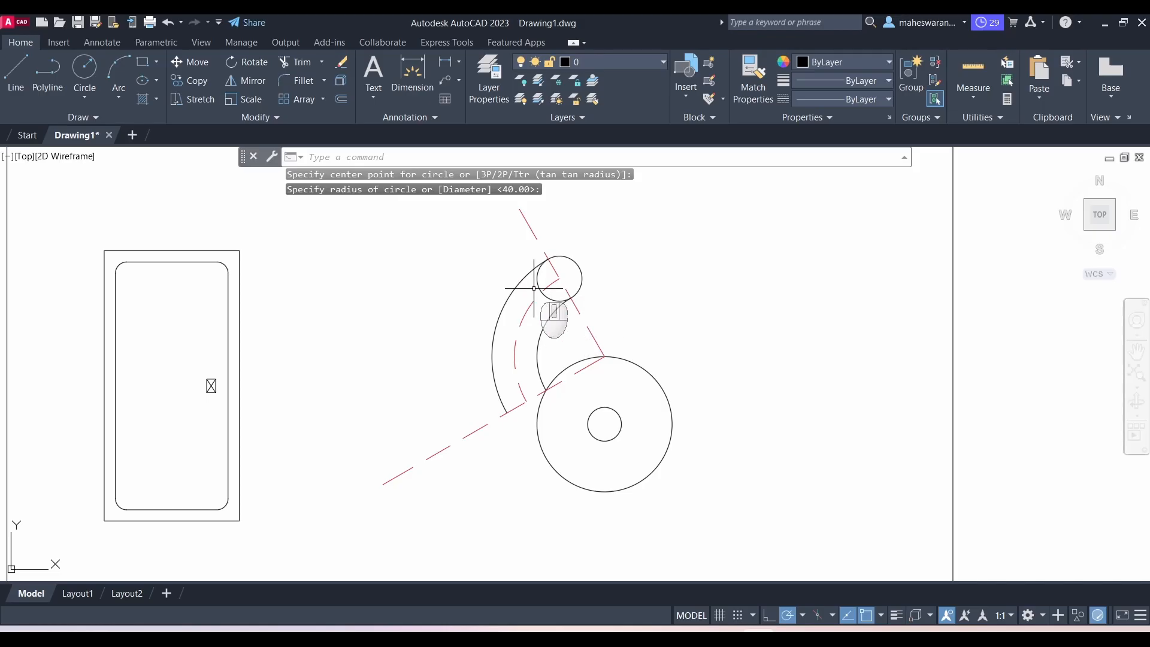
{"action": "left_click", "coordinate": [88, 65]}
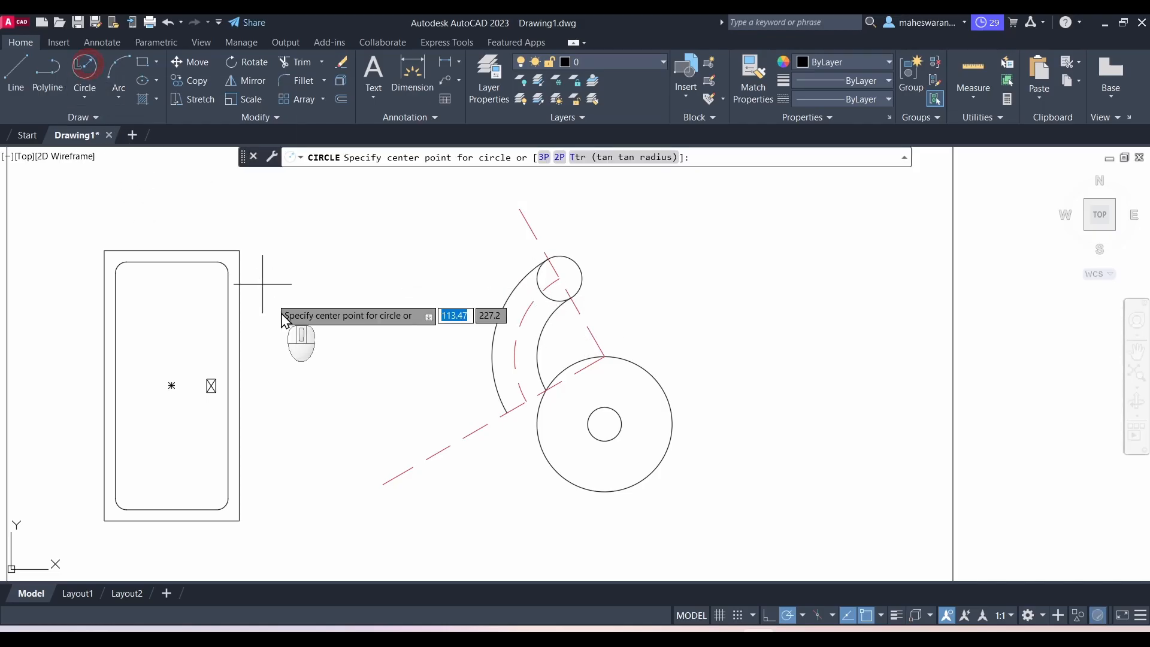
{"action": "left_click", "coordinate": [527, 400]}
{"action": "left_click", "coordinate": [507, 413]}
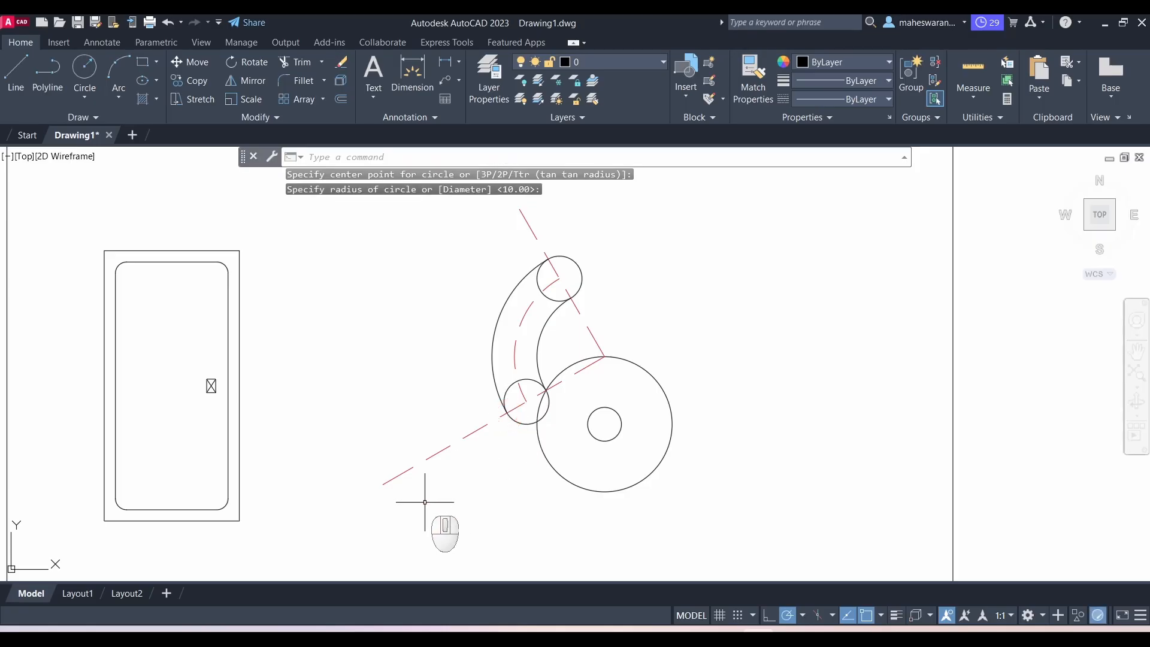
Step: Trim the inner halves of both radius 10 circles to leave rounded ends on the curved slot
{"action": "type", "text": "tr"}
{"action": "key", "text": "Return"}
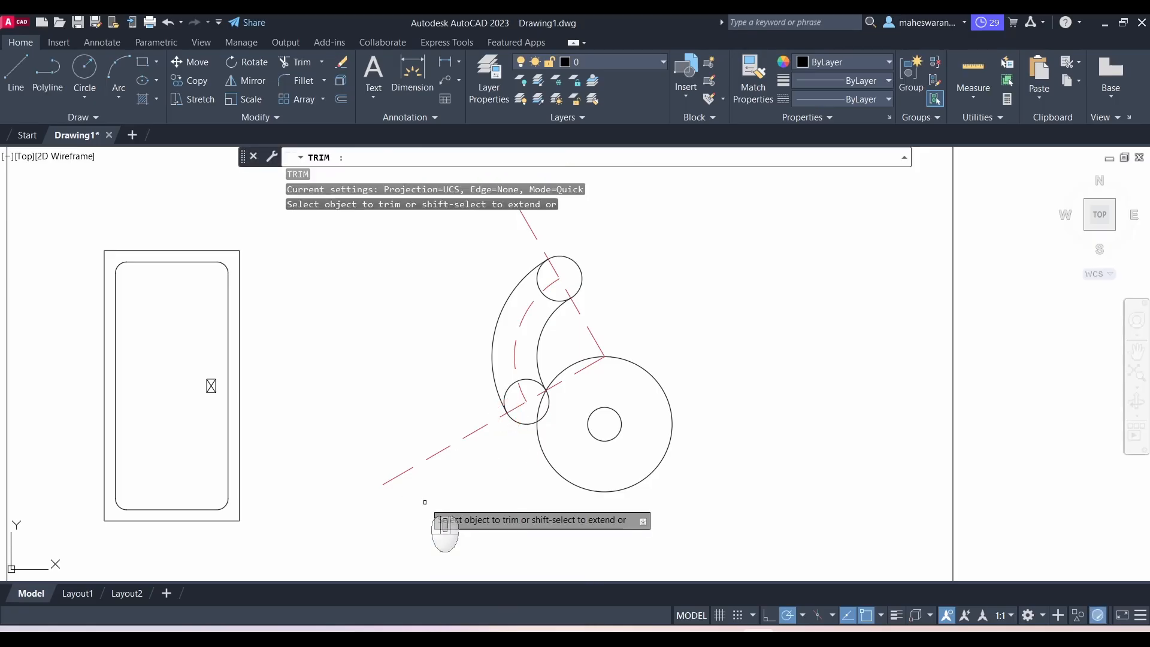
{"action": "left_click", "coordinate": [509, 389]}
{"action": "left_click", "coordinate": [529, 381]}
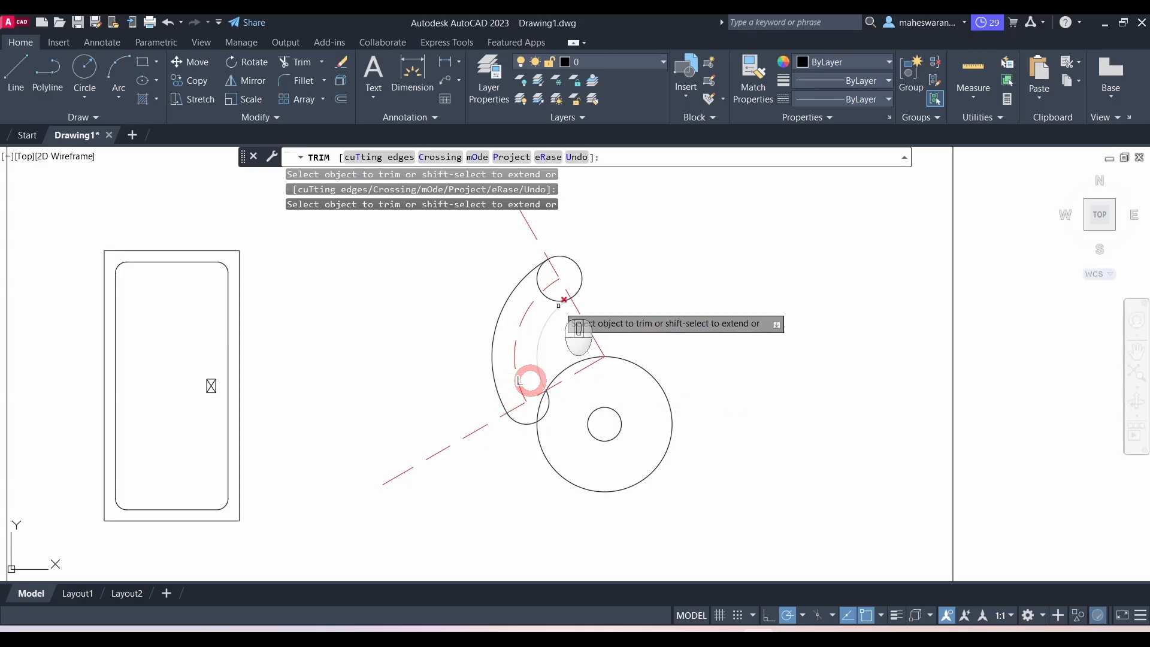
{"action": "left_click", "coordinate": [539, 278]}
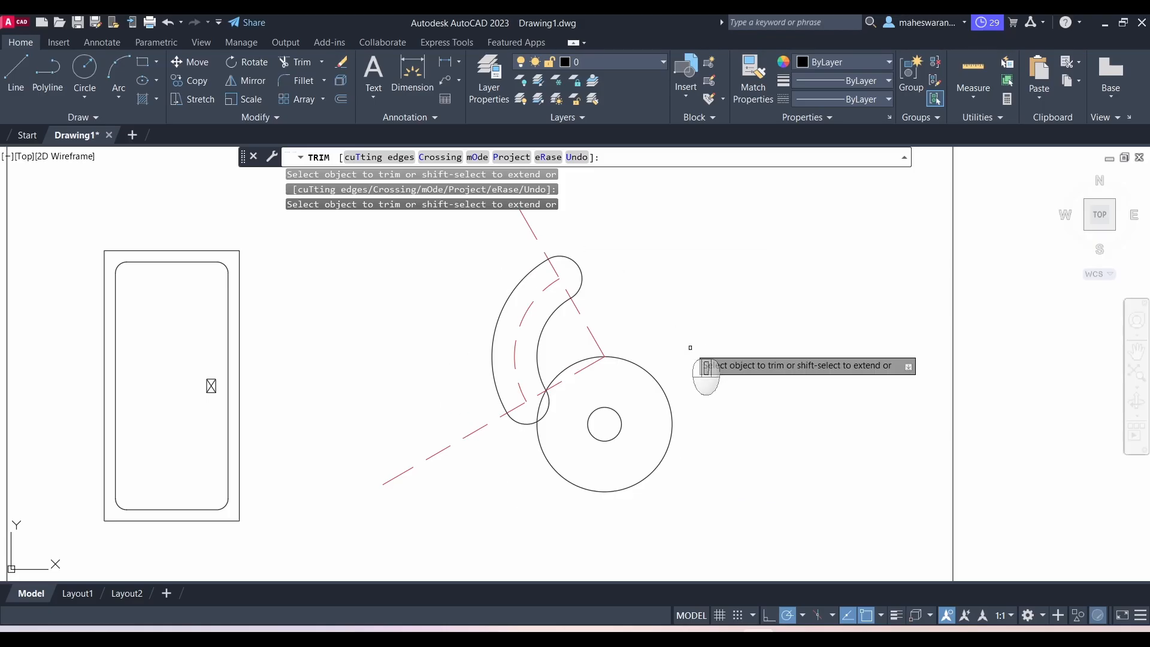
{"action": "key", "text": "Escape"}
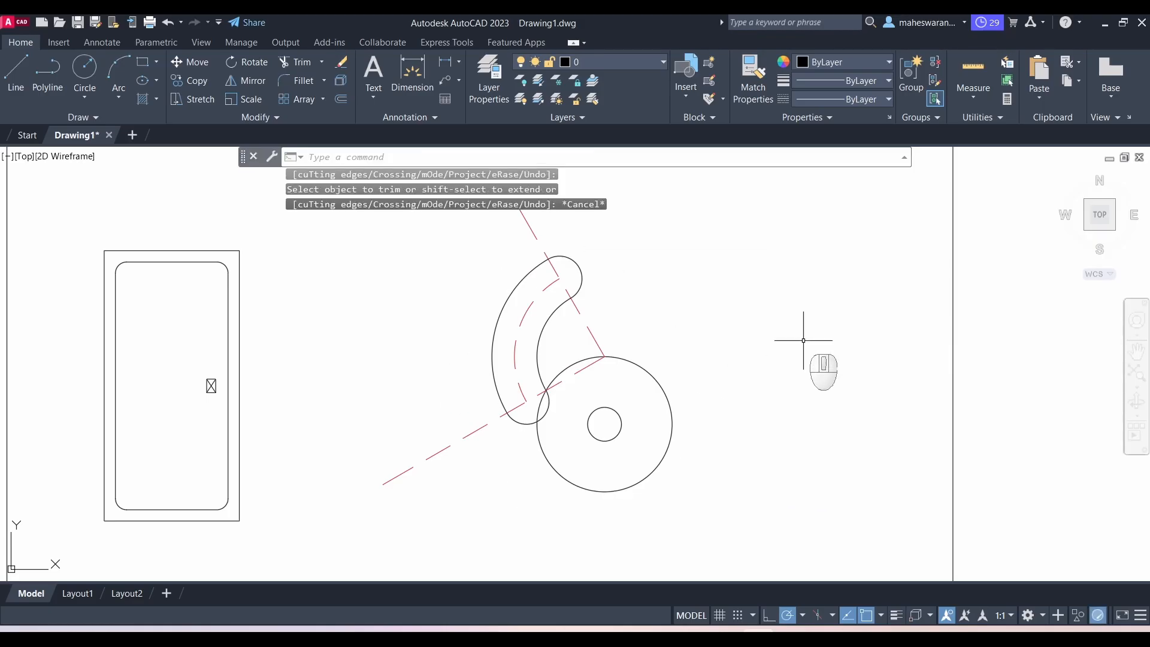
Step: Check the outer outline in the Adobe Acrobat figure, and offset the slot's outer arc and upper rounded end outward by 10 in AutoCAD
{"action": "key", "text": "alt+Tab"}
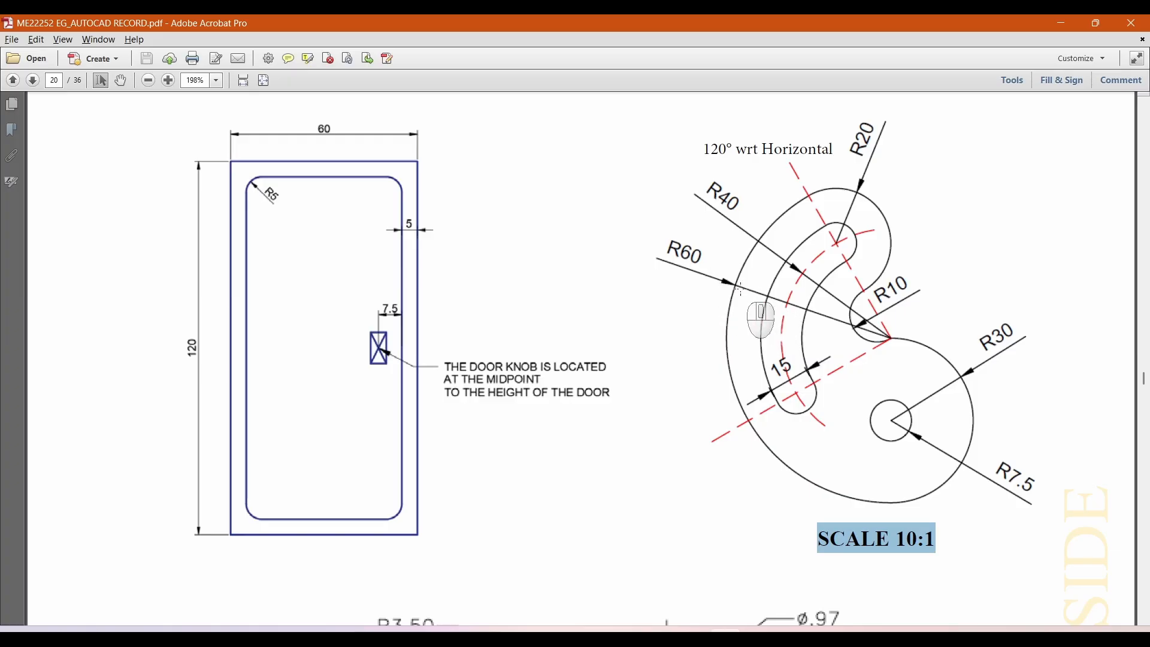
{"action": "left_click_drag", "start_coordinate": [736, 280], "coordinate": [770, 297]}
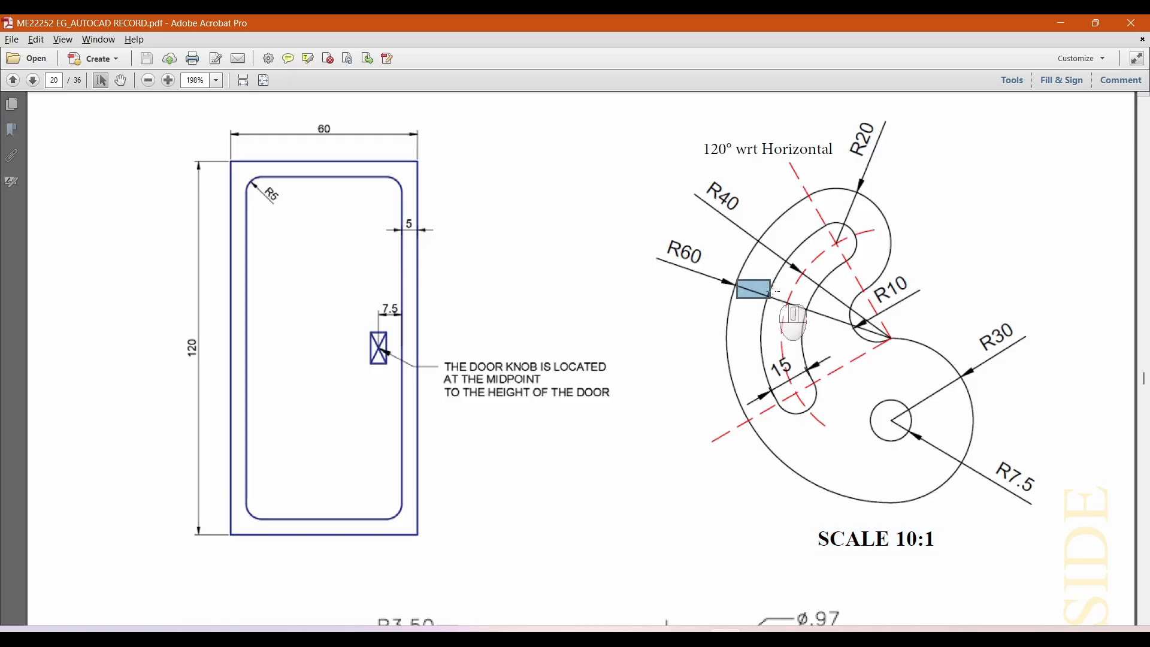
{"action": "left_click", "coordinate": [940, 258]}
{"action": "left_click", "coordinate": [1038, 210]}
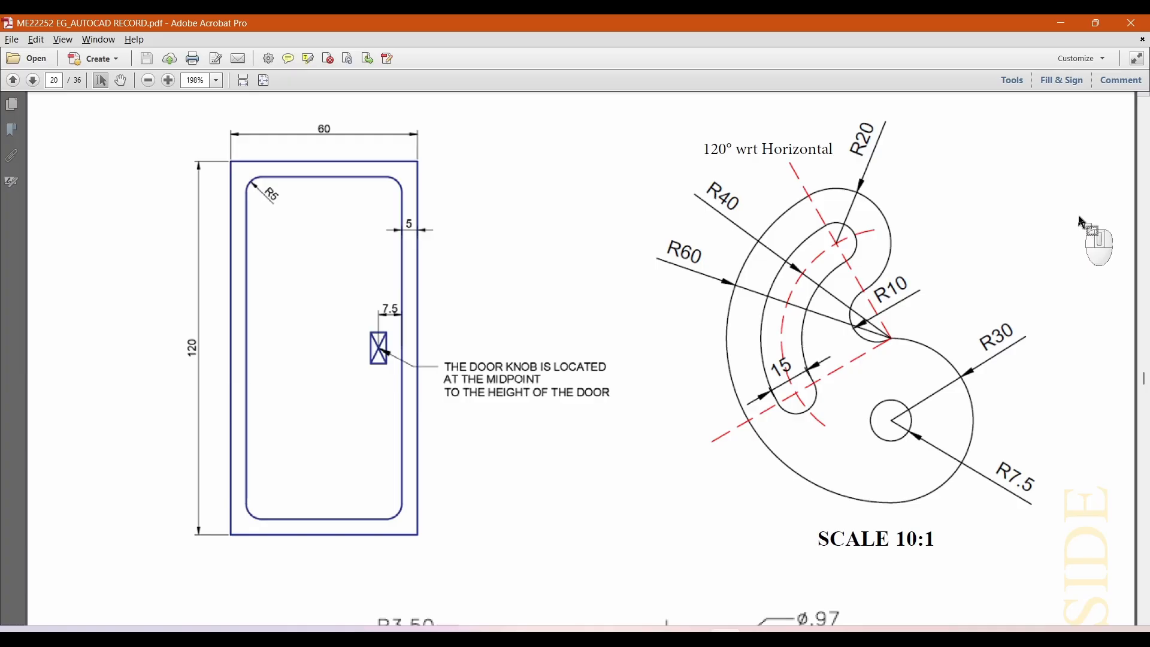
{"action": "key", "text": "alt+Tab"}
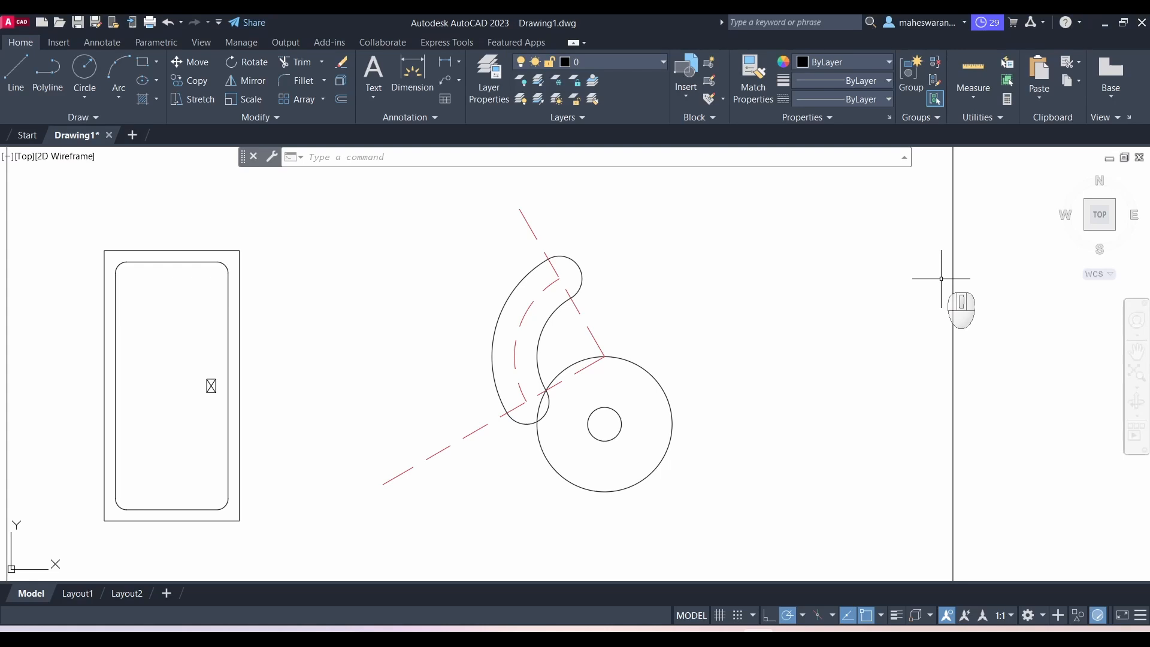
{"action": "type", "text": "CIRCLE"}
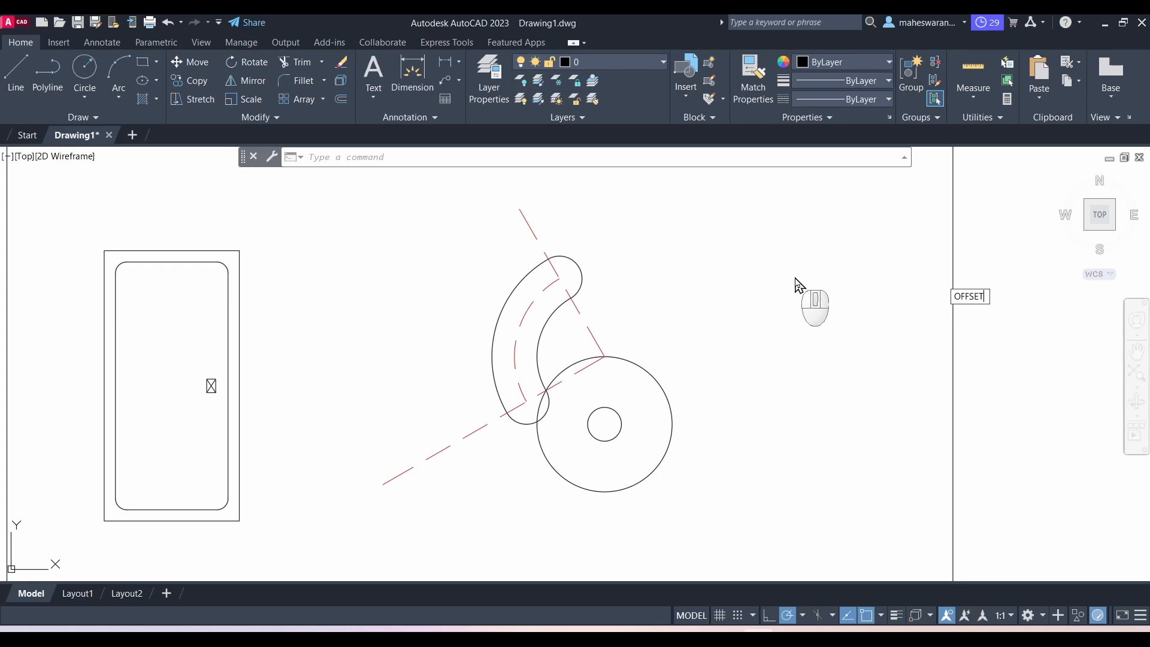
{"action": "type", "text": "o"}
{"action": "key", "text": "Return"}
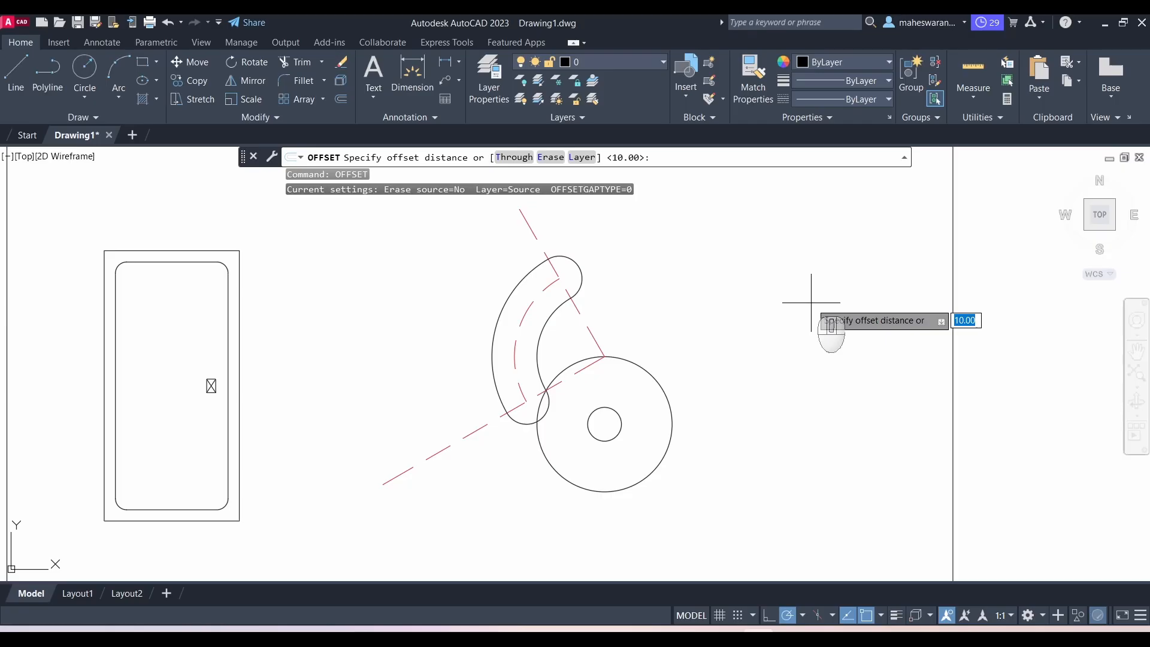
{"action": "key", "text": "Return"}
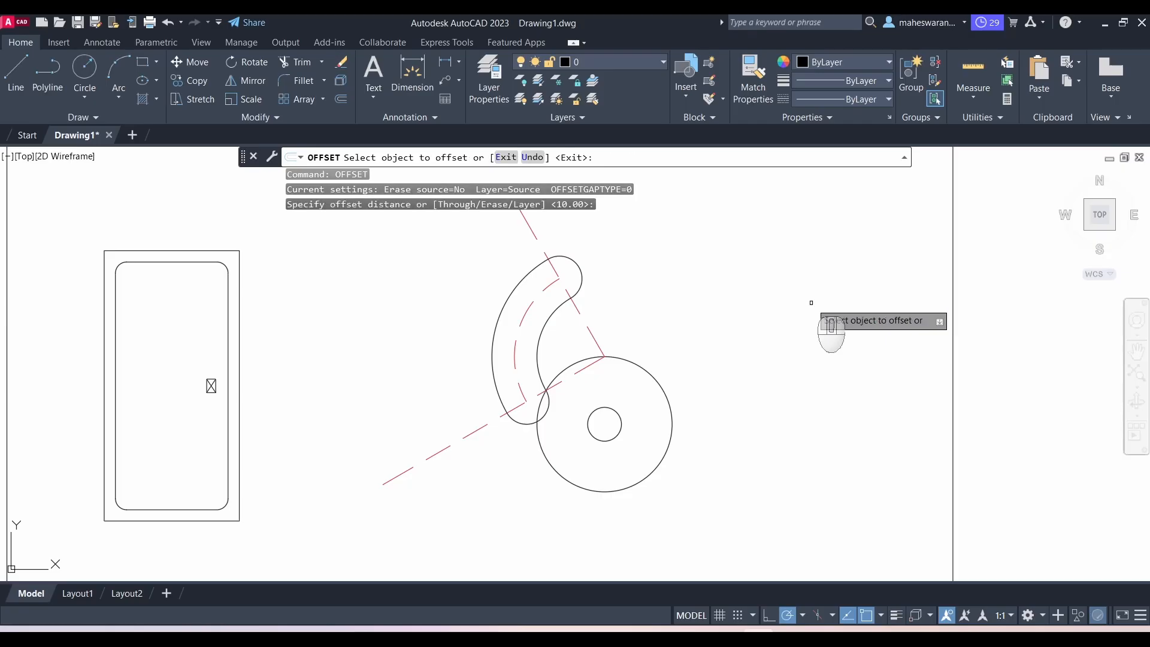
{"action": "left_click", "coordinate": [502, 320]}
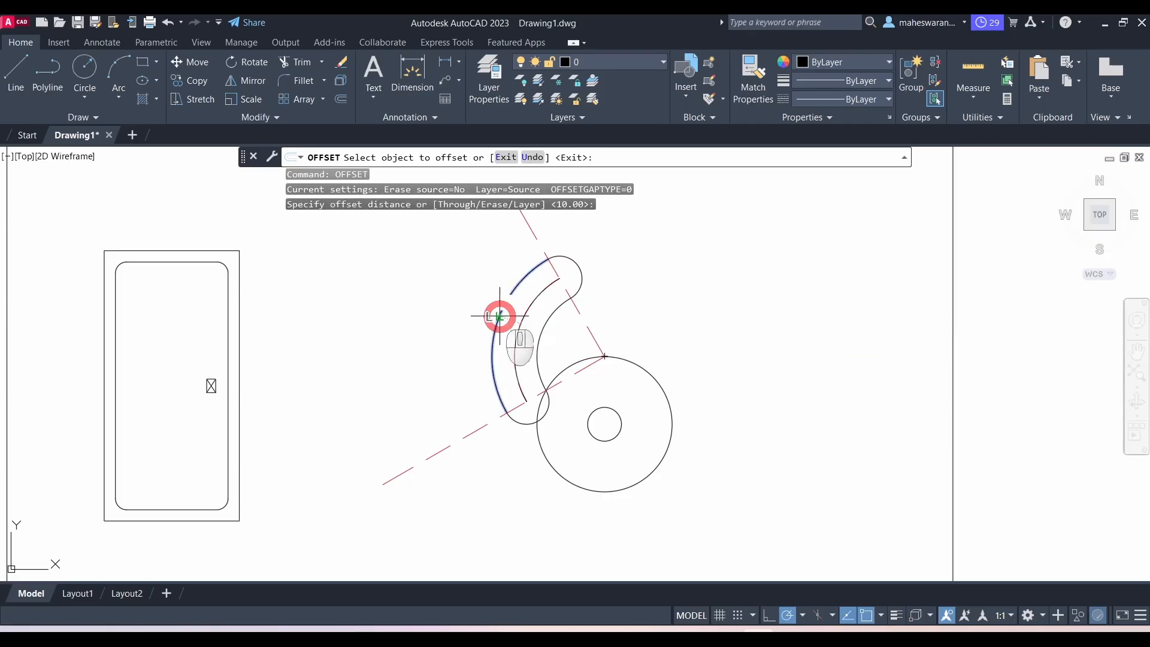
{"action": "left_click", "coordinate": [456, 291]}
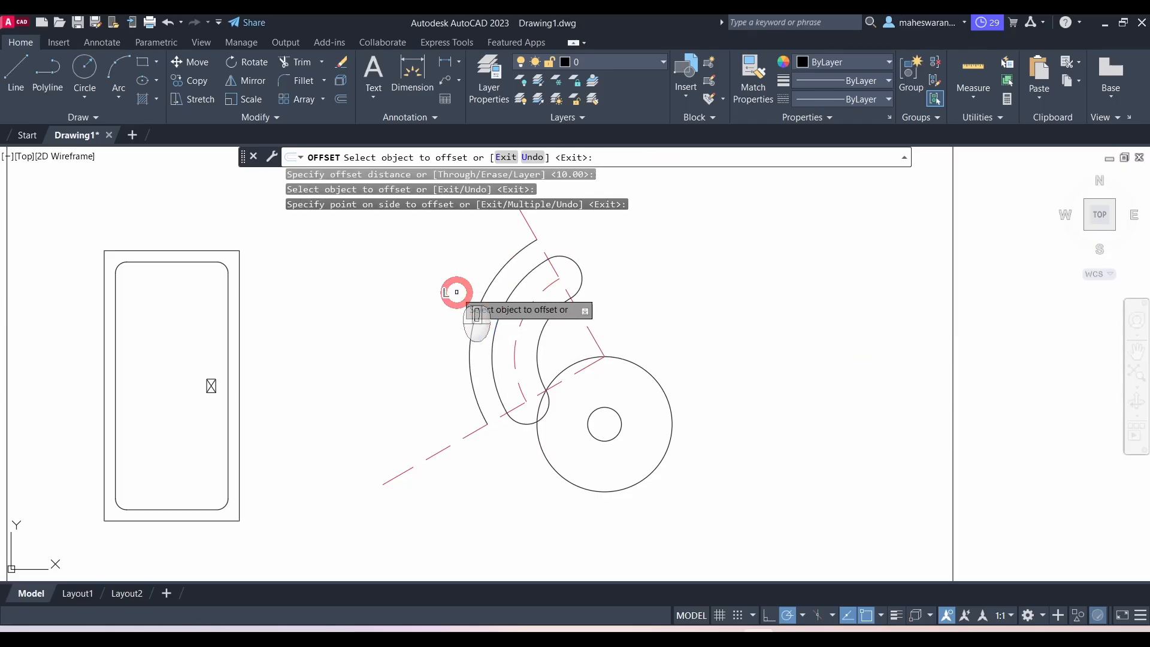
{"action": "left_click", "coordinate": [578, 266]}
{"action": "left_click", "coordinate": [650, 239]}
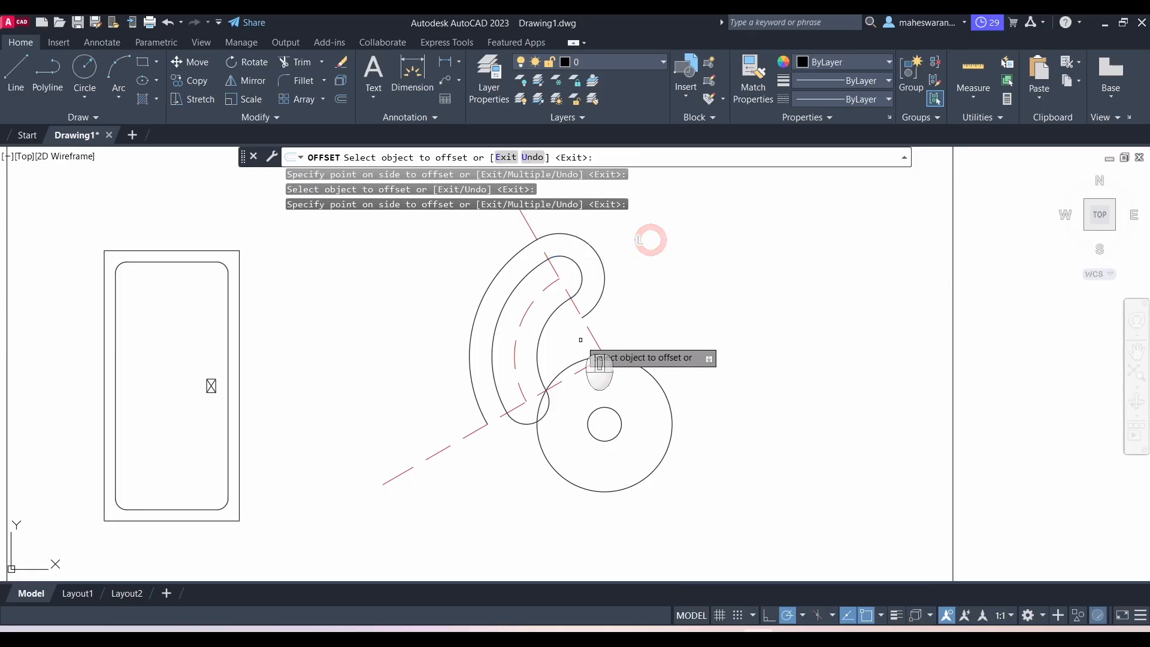
Step: Try to offset the slot's inner arc by 10 towards the centreline intersection, comparing it with the R10 curve in the Adobe Acrobat figure
{"action": "left_click", "coordinate": [539, 340]}
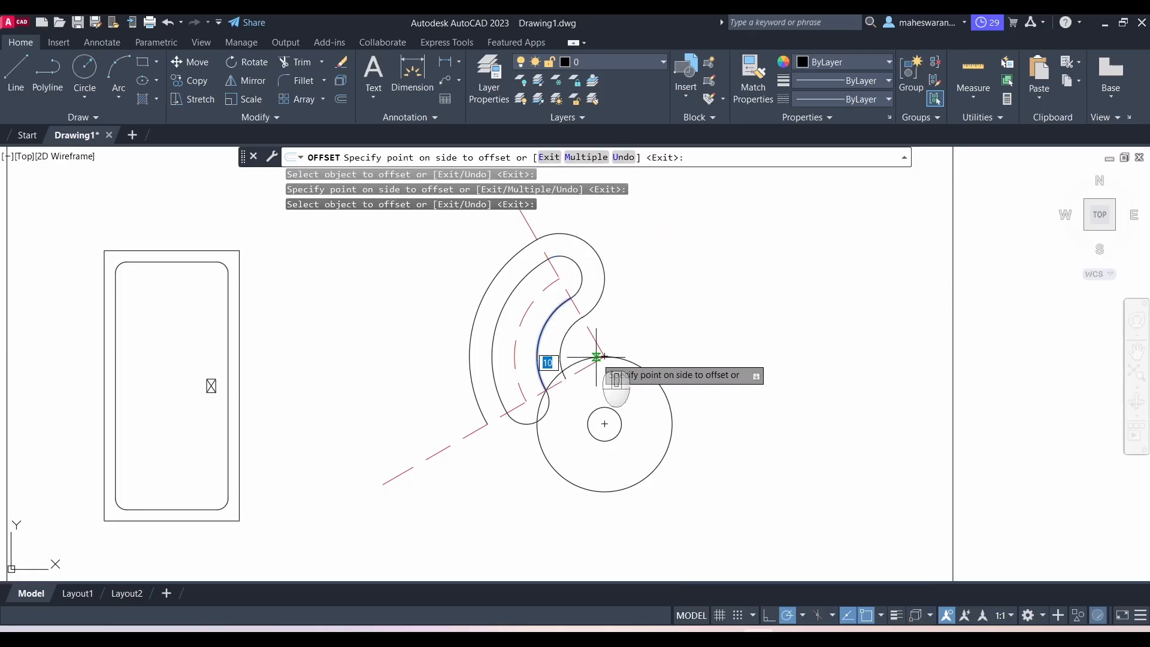
{"action": "left_click", "coordinate": [599, 355]}
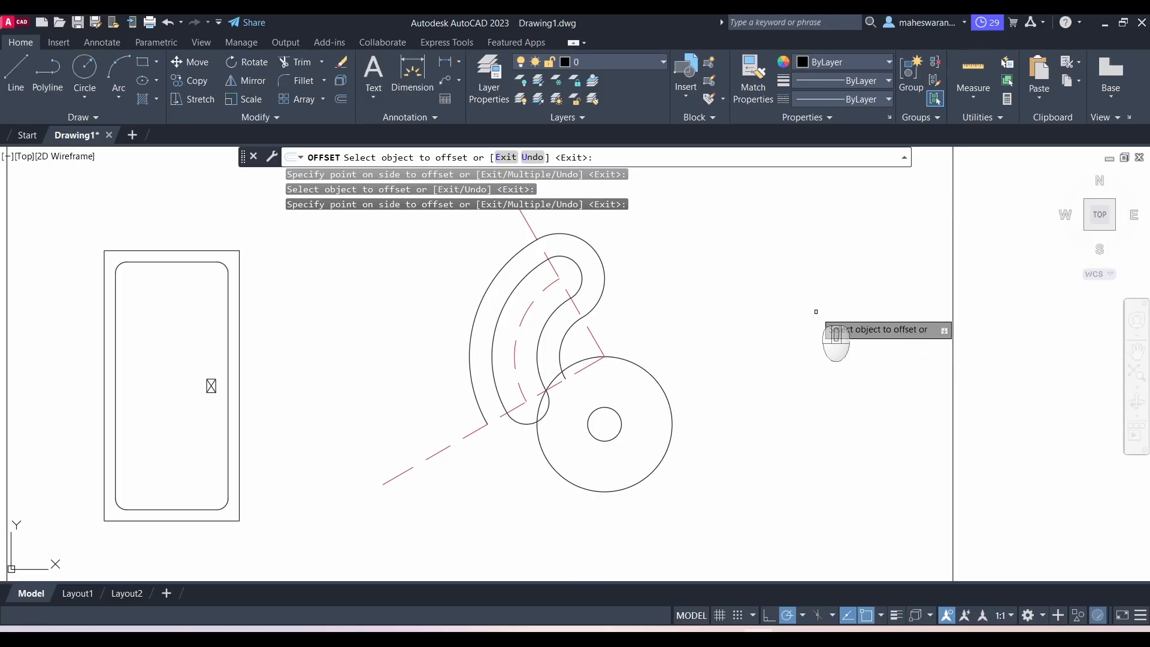
{"action": "key", "text": "alt+Tab"}
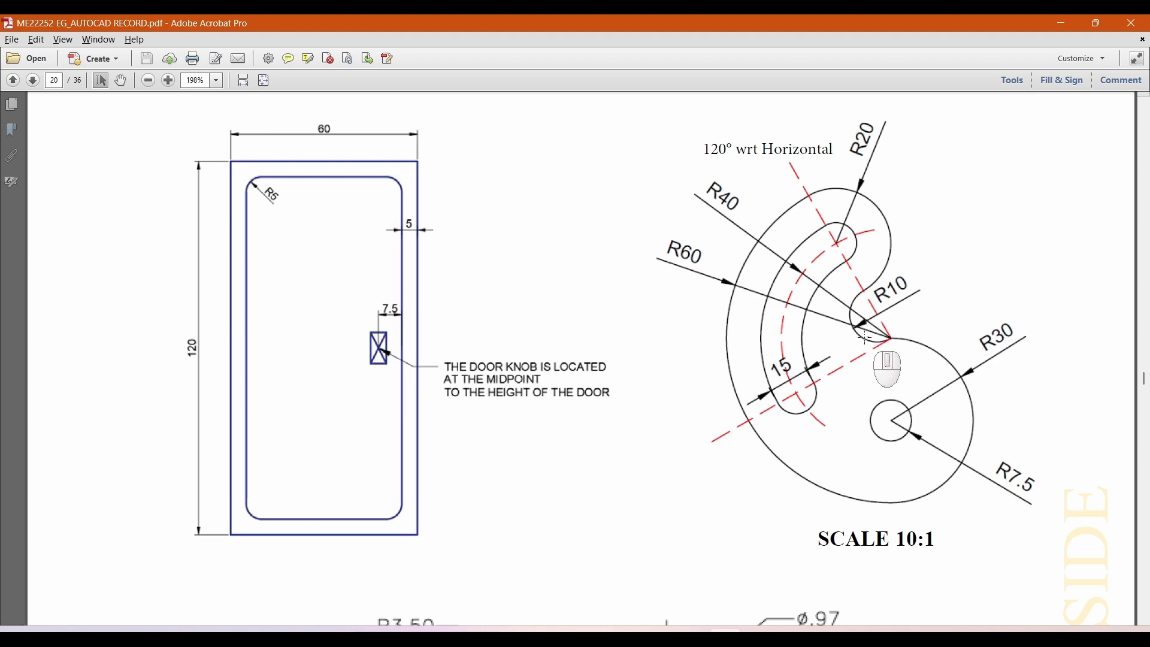
{"action": "key", "text": "alt+Tab"}
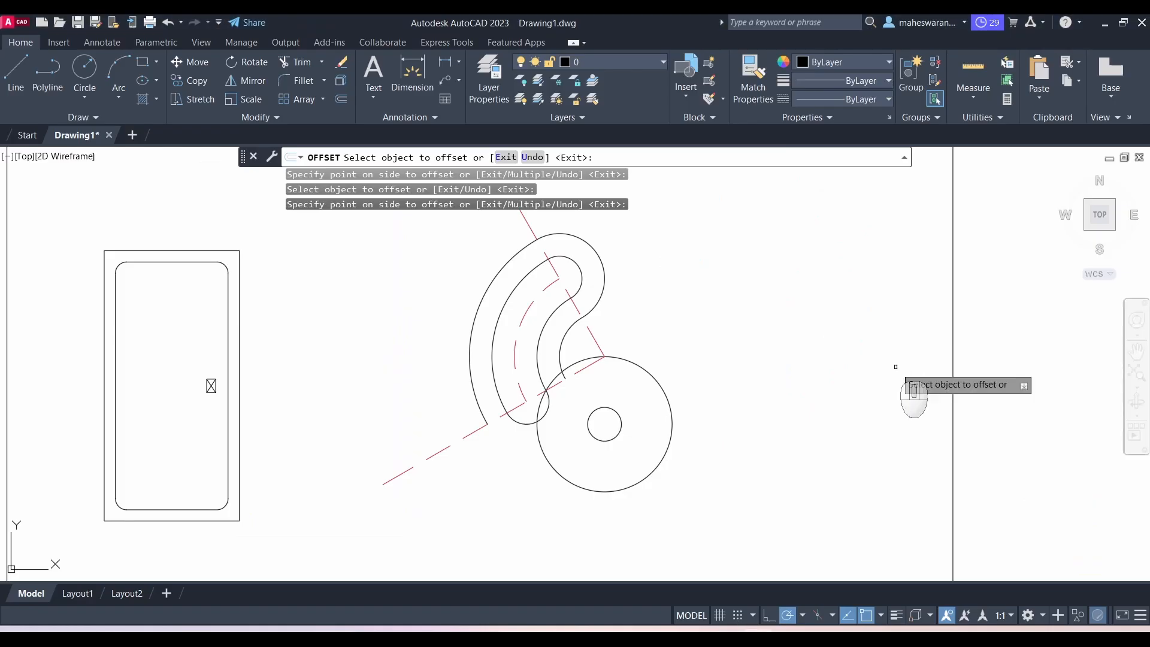
{"action": "scroll", "coordinate": [589, 349], "scroll_direction": "up", "scroll_amount": 2}
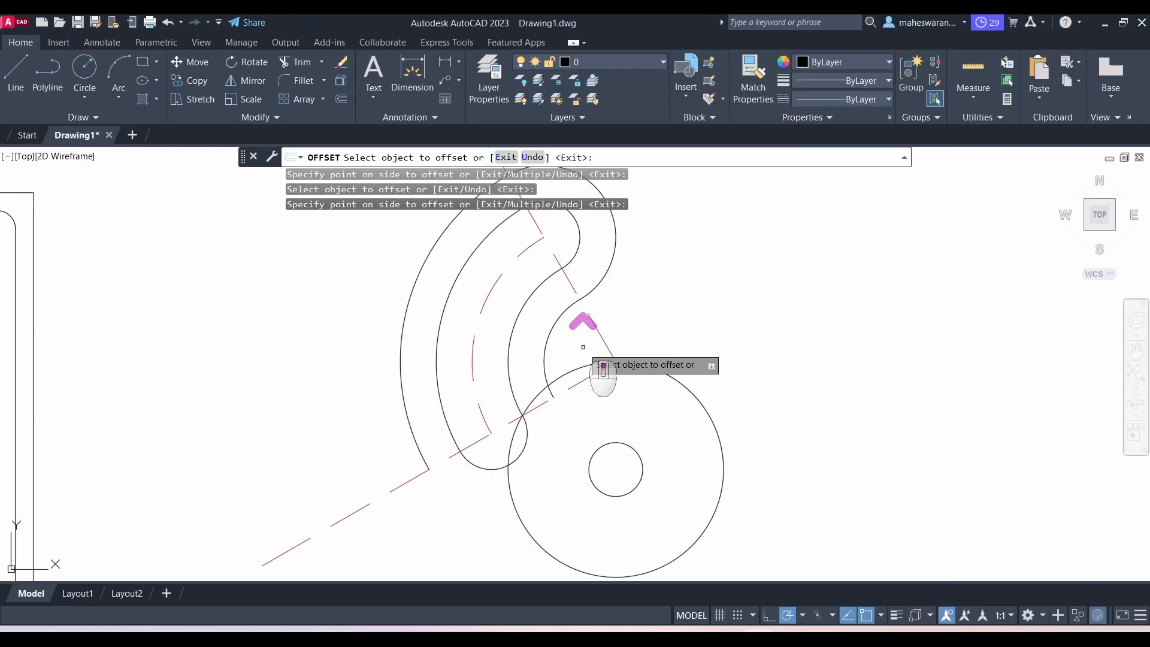
{"action": "left_click", "coordinate": [574, 301]}
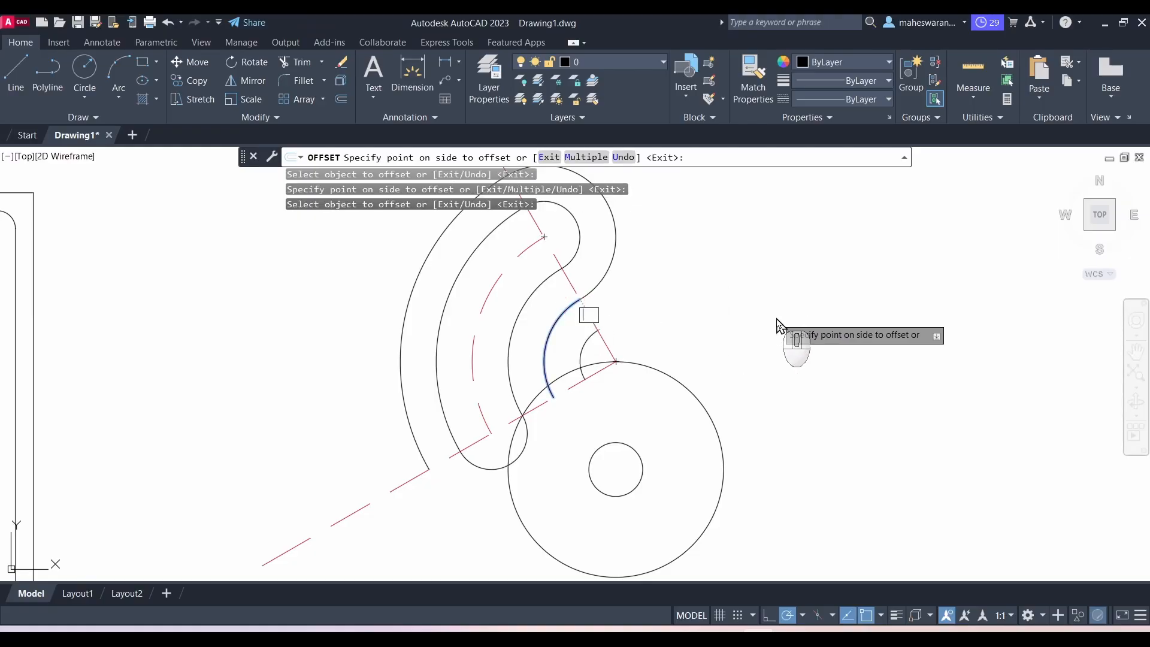
{"action": "key", "text": "Escape"}
{"action": "key", "text": "Escape"}
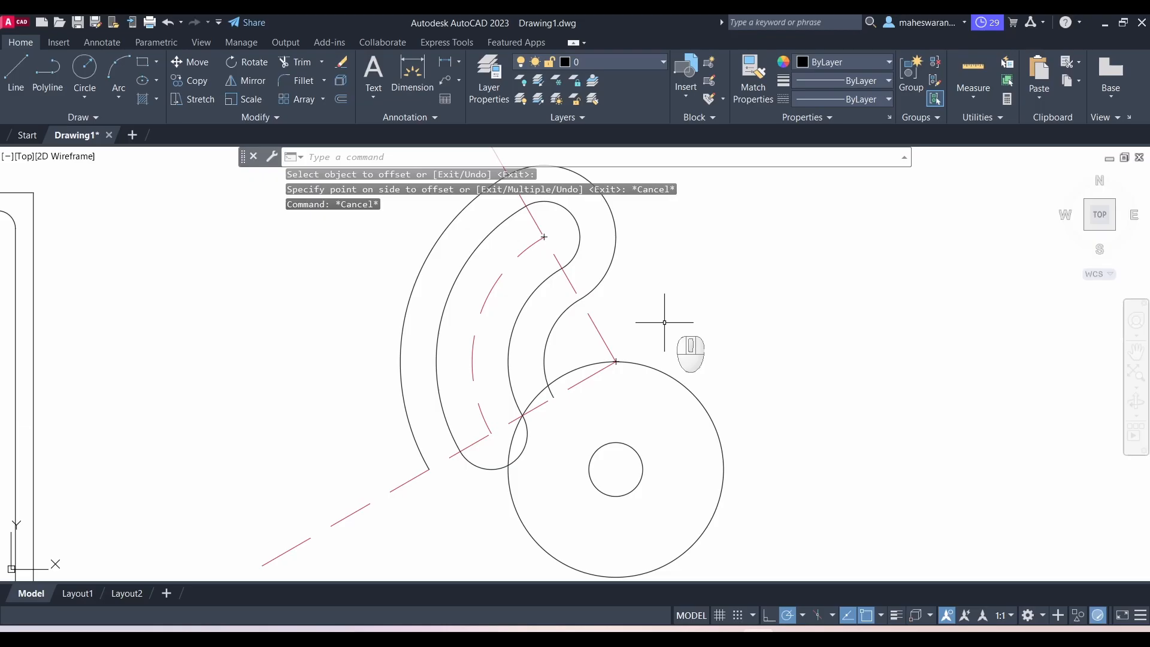
Step: Delete the offset copy of the slot's inner arc
{"action": "left_click", "coordinate": [552, 314]}
{"action": "left_click", "coordinate": [552, 323]}
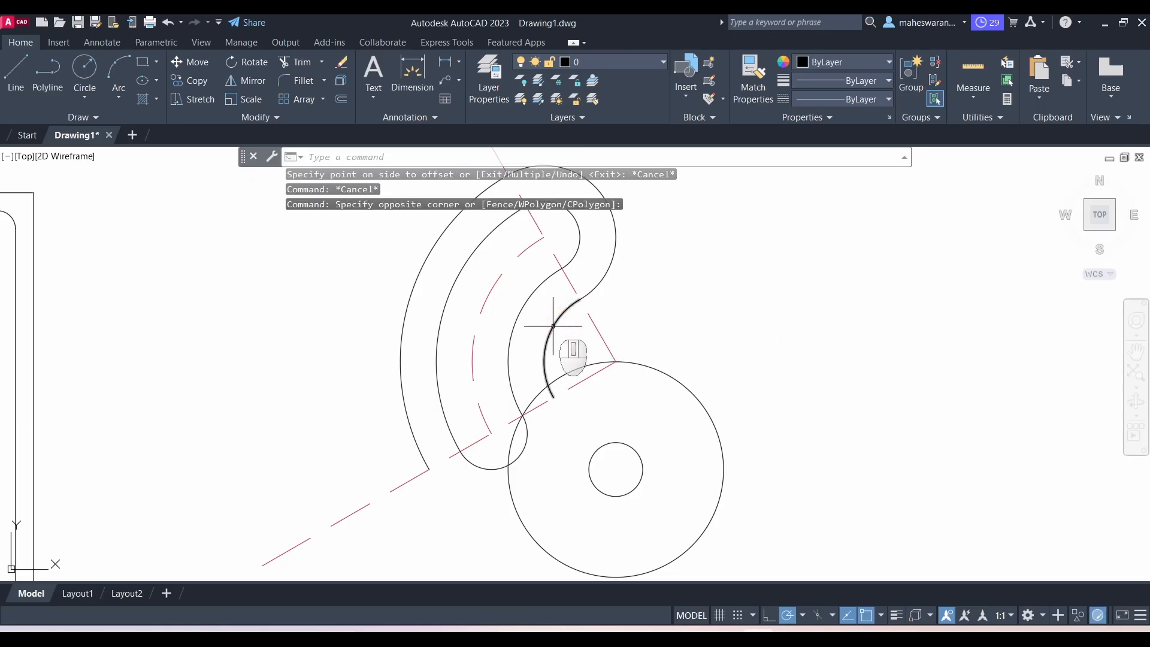
{"action": "left_click", "coordinate": [553, 326]}
{"action": "key", "text": "Delete"}
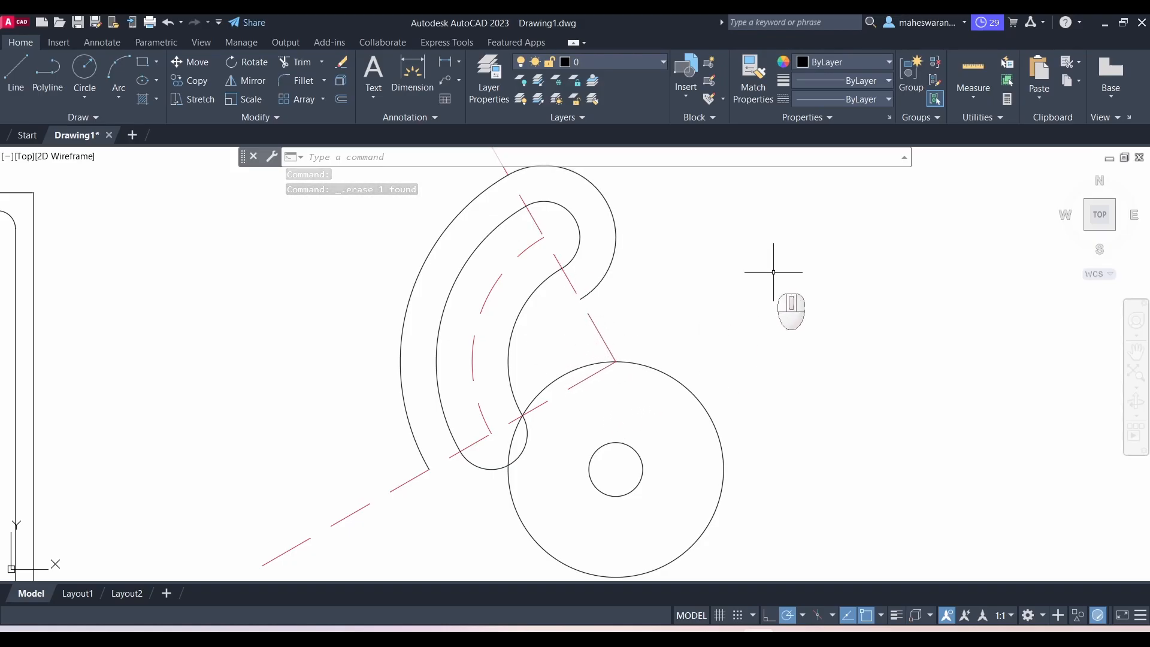
Step: Draw a line from the centreline intersection to the outer rounded end's lower endpoint, and a circle centred on the line's midpoint reaching that endpoint
{"action": "left_click", "coordinate": [15, 83]}
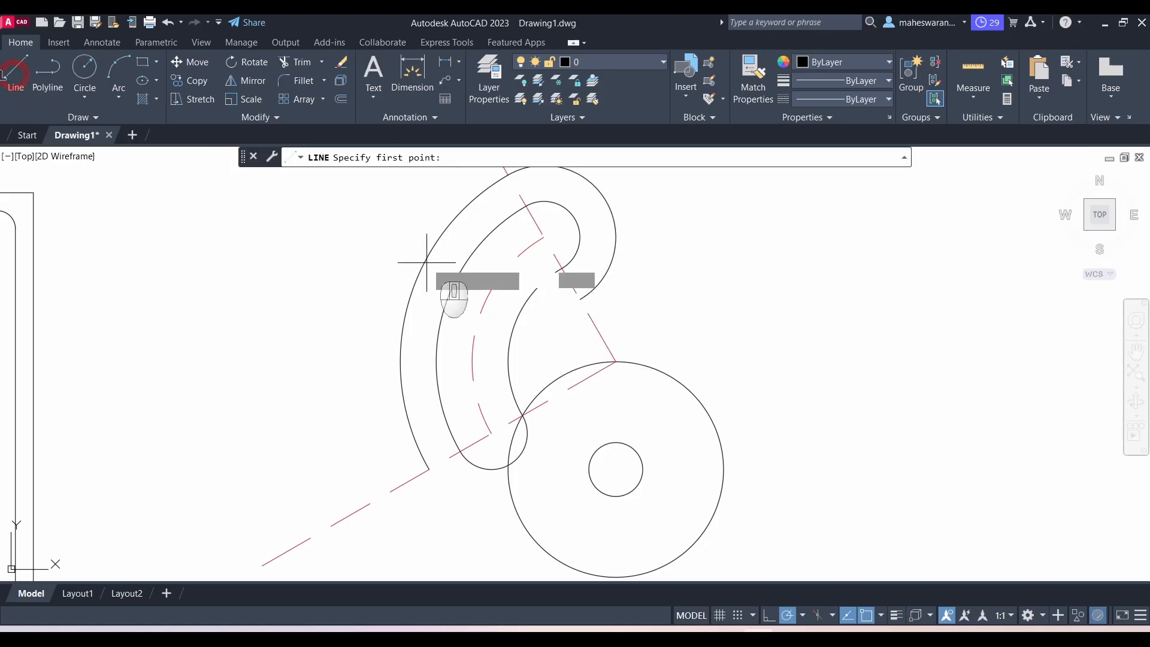
{"action": "left_click", "coordinate": [615, 361]}
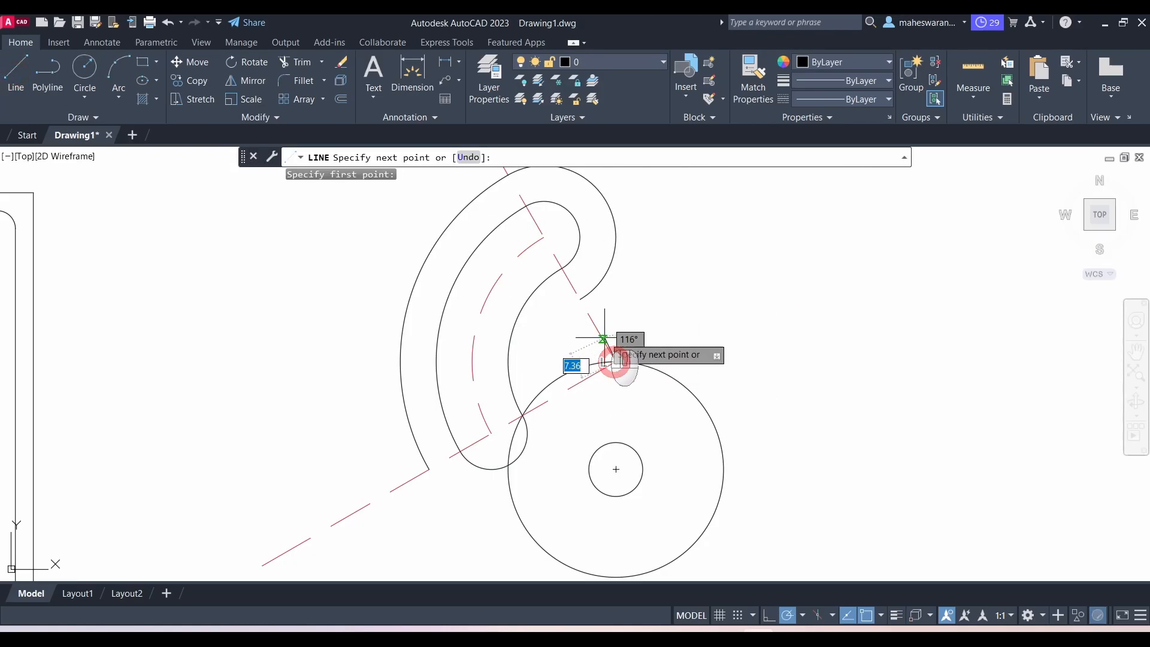
{"action": "left_click", "coordinate": [579, 299]}
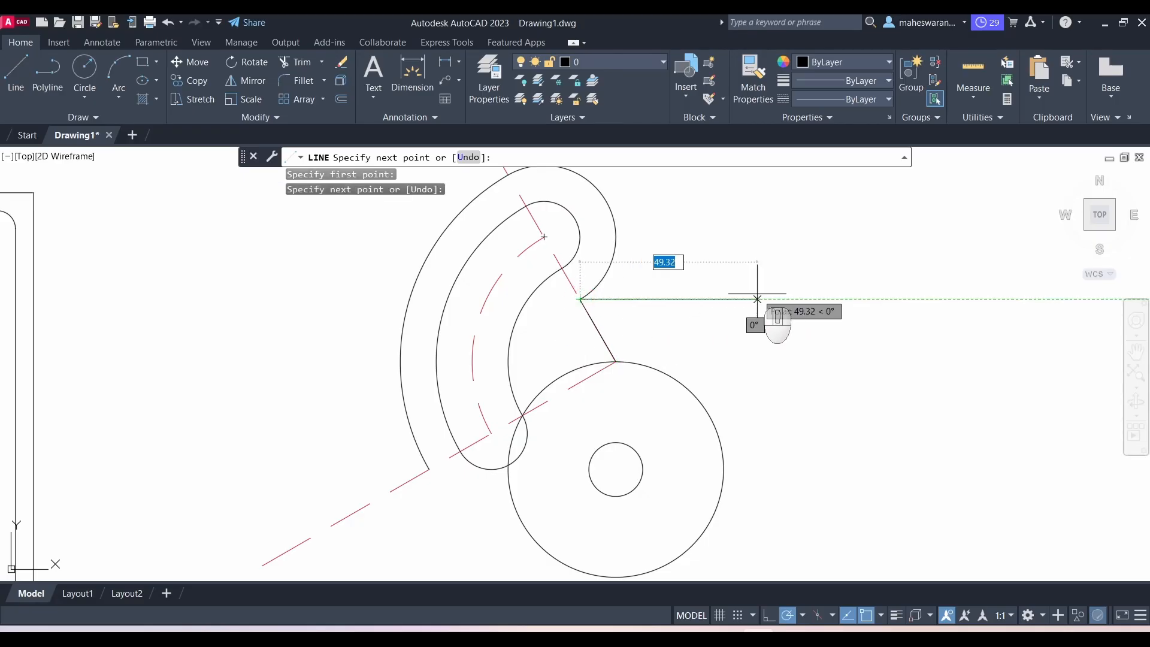
{"action": "key", "text": "Escape"}
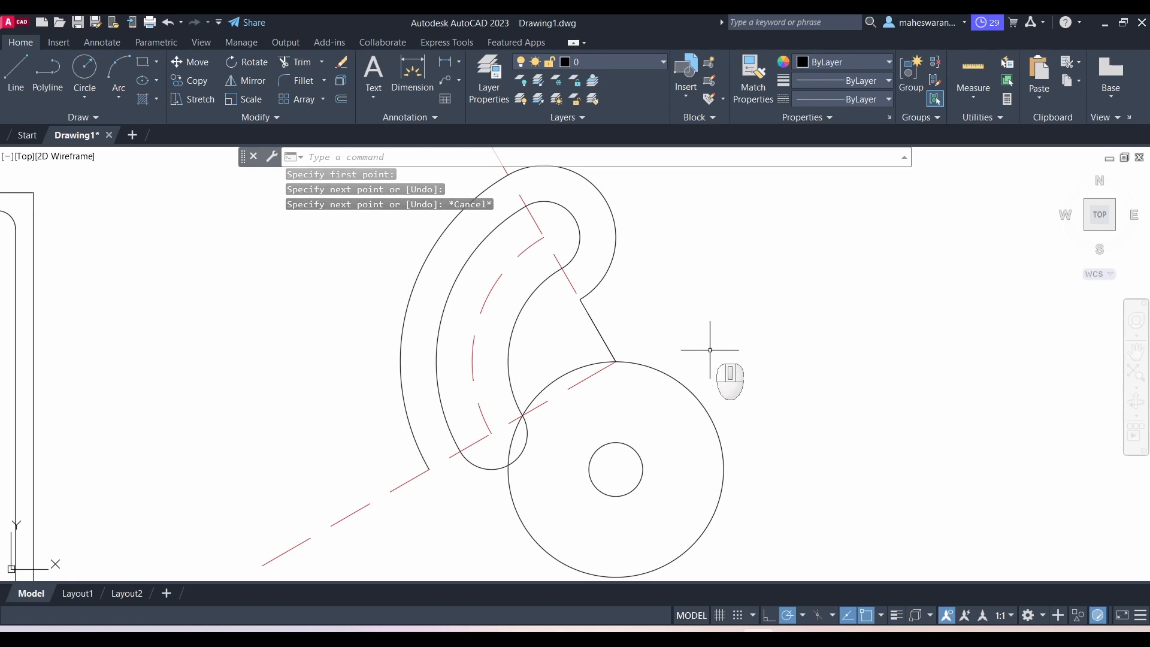
{"action": "left_click", "coordinate": [88, 66]}
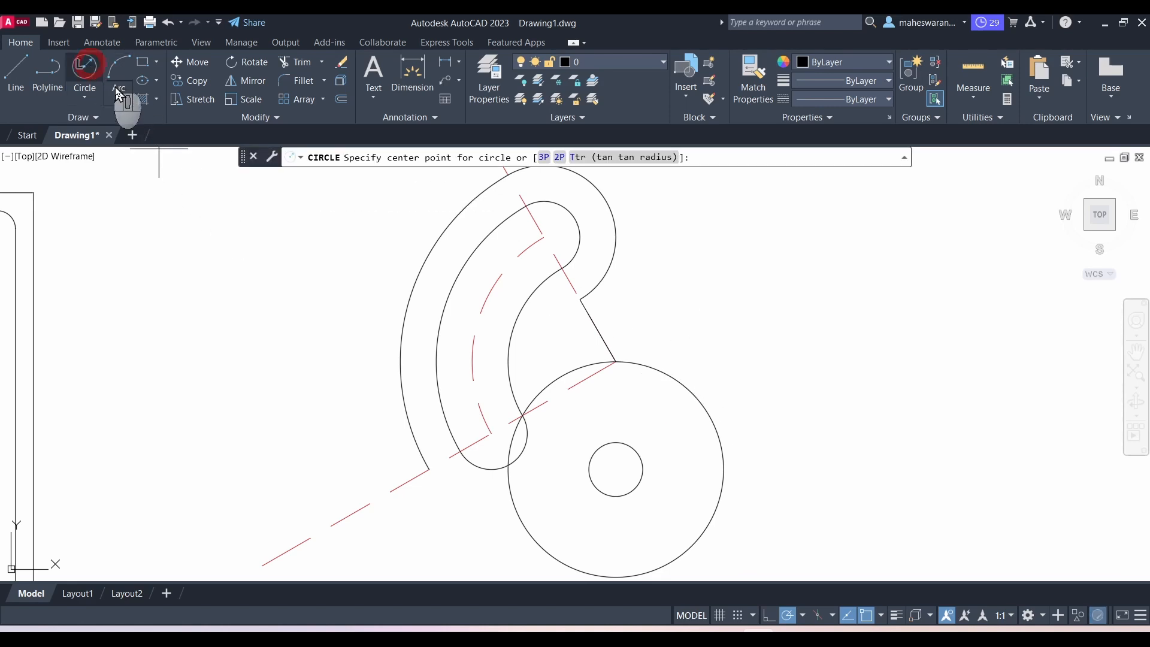
{"action": "left_click", "coordinate": [598, 330]}
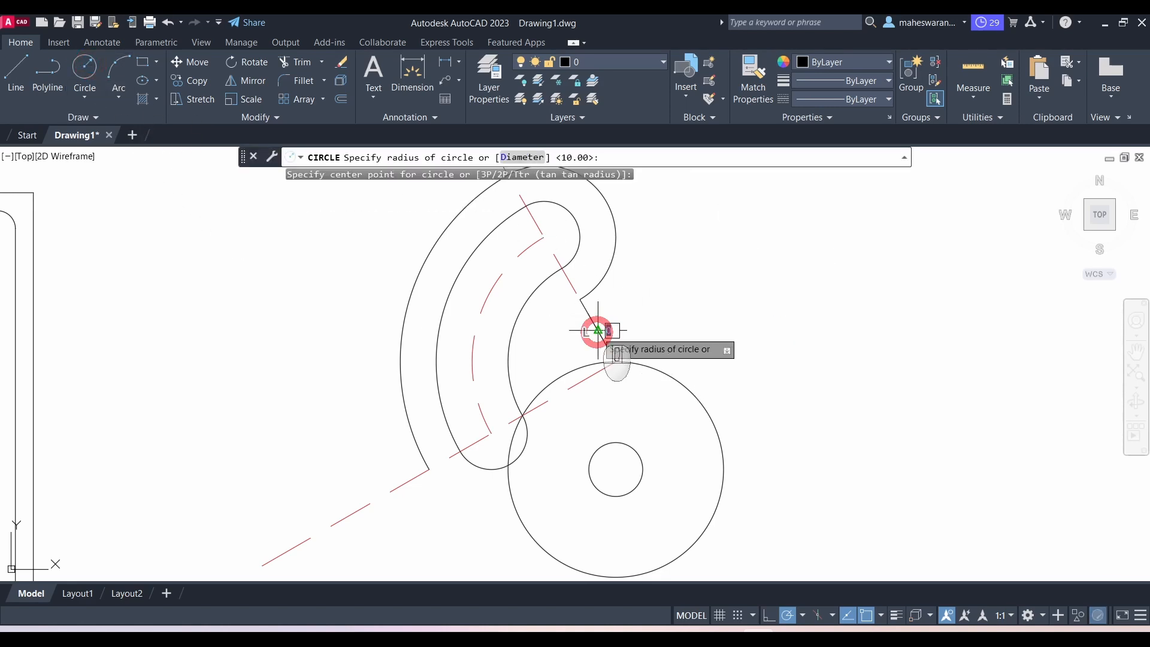
{"action": "left_click", "coordinate": [580, 299]}
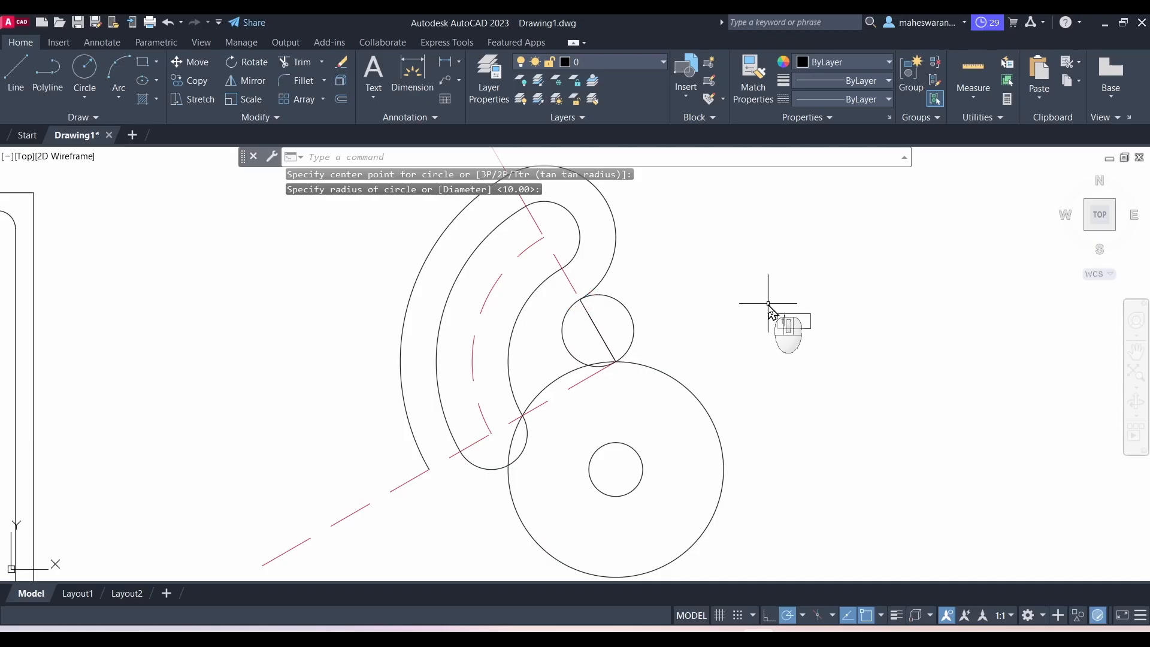
Step: Trim the small circle's outer half and the large circle's upper-left arc between the centreline intersection and slot, and remove the solid connecting line
{"action": "type", "text": "tr"}
{"action": "key", "text": "Return"}
{"action": "left_click", "coordinate": [620, 302]}
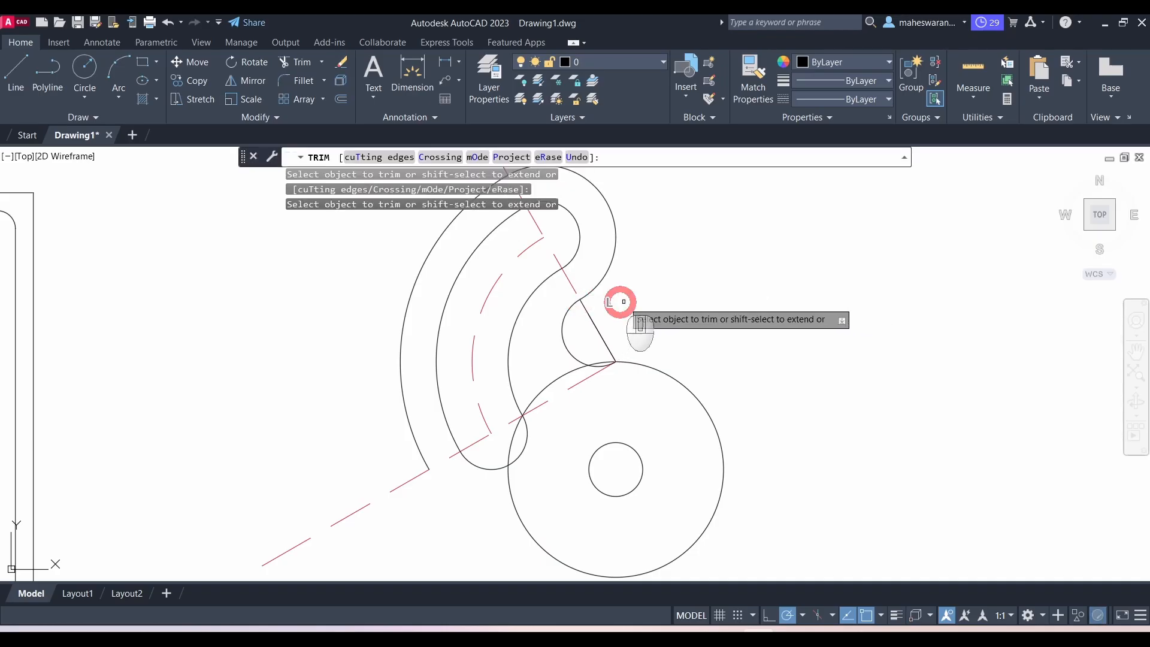
{"action": "left_click", "coordinate": [600, 361]}
{"action": "left_click", "coordinate": [557, 375]}
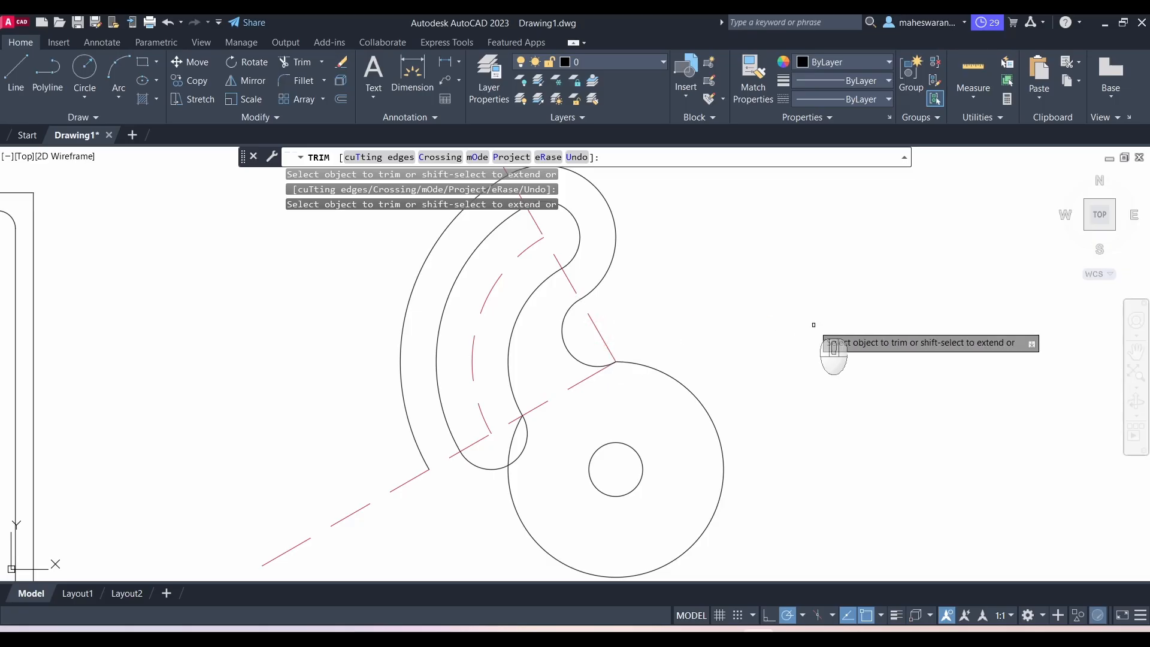
{"action": "key", "text": "Return"}
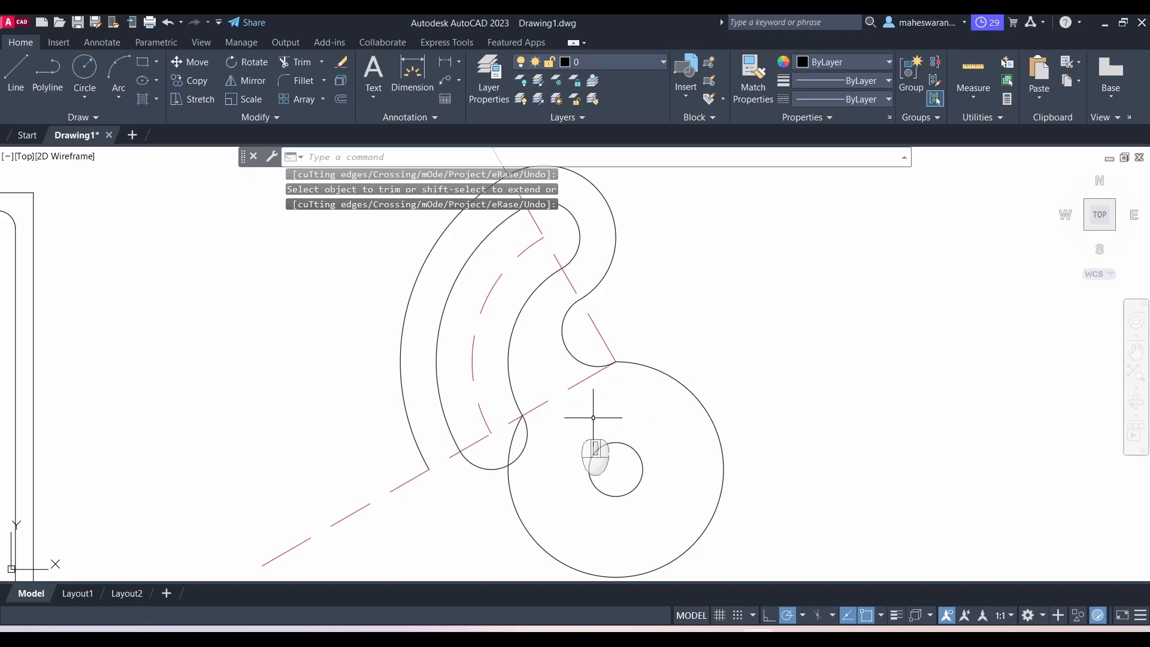
Step: Check the lower outline in the Adobe Acrobat figure, and extend the outermost offset arc to the bottom of the large circle in AutoCAD
{"action": "scroll", "coordinate": [476, 346], "scroll_direction": "down", "scroll_amount": 2}
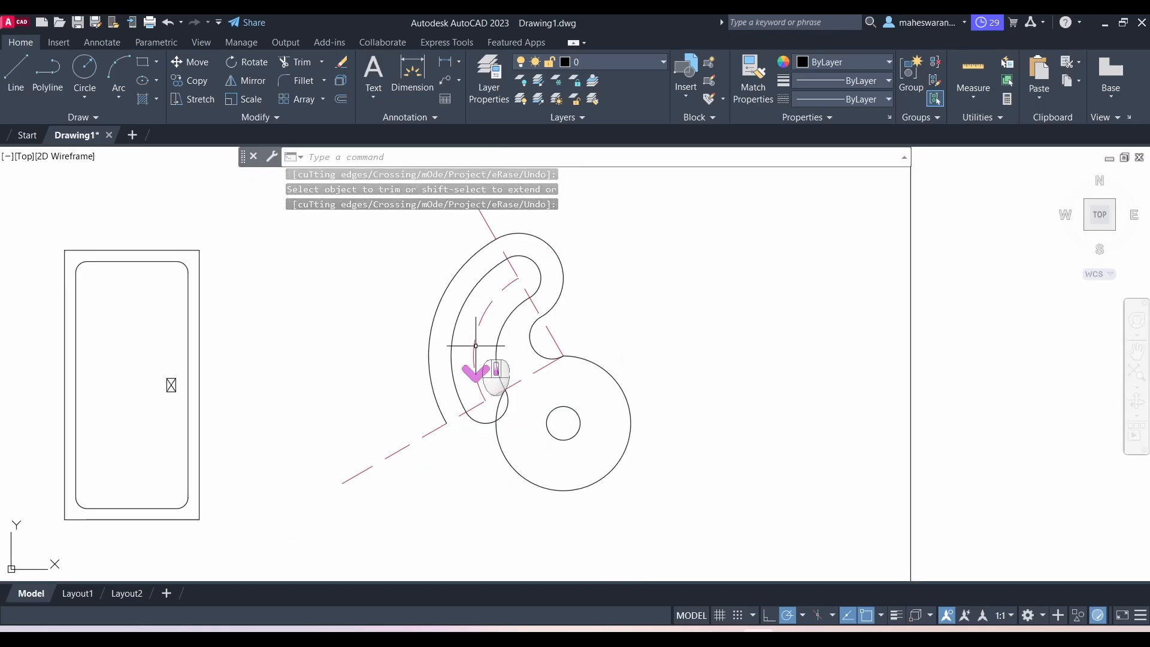
{"action": "key", "text": "alt+Tab"}
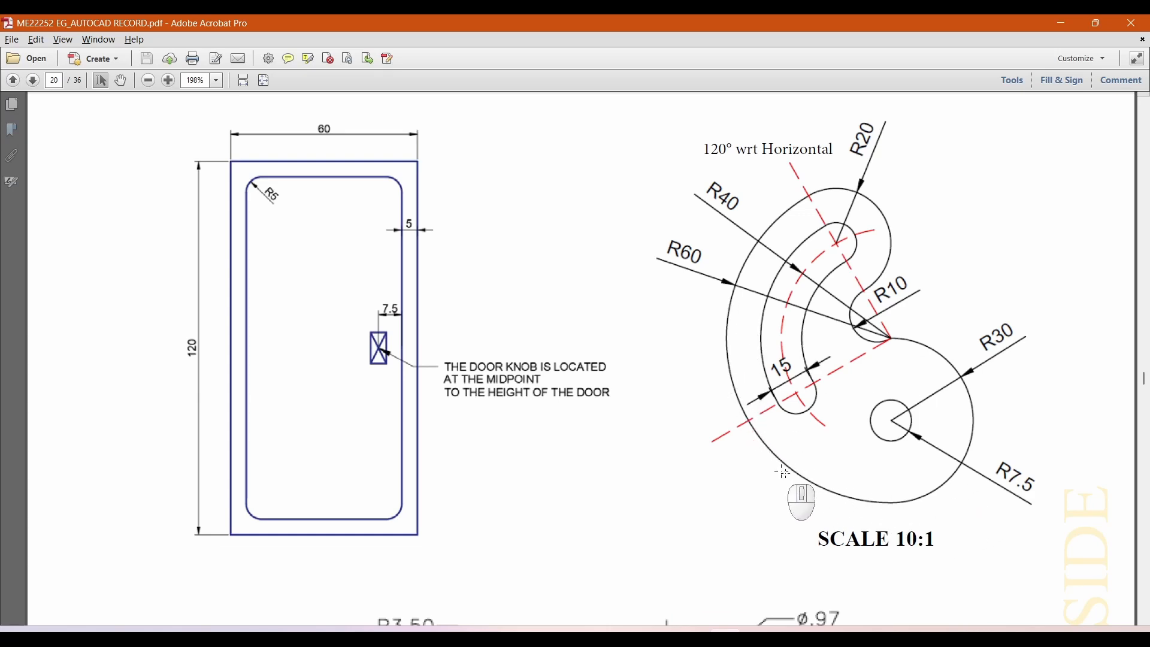
{"action": "key", "text": "alt+Tab"}
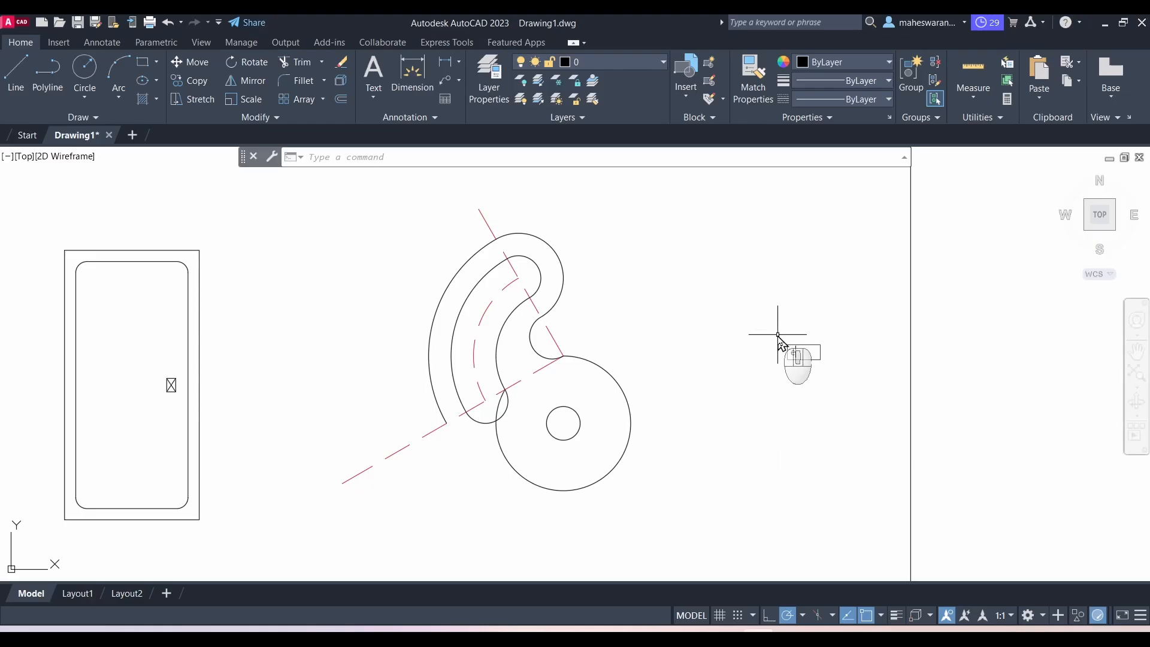
{"action": "type", "text": "ex"}
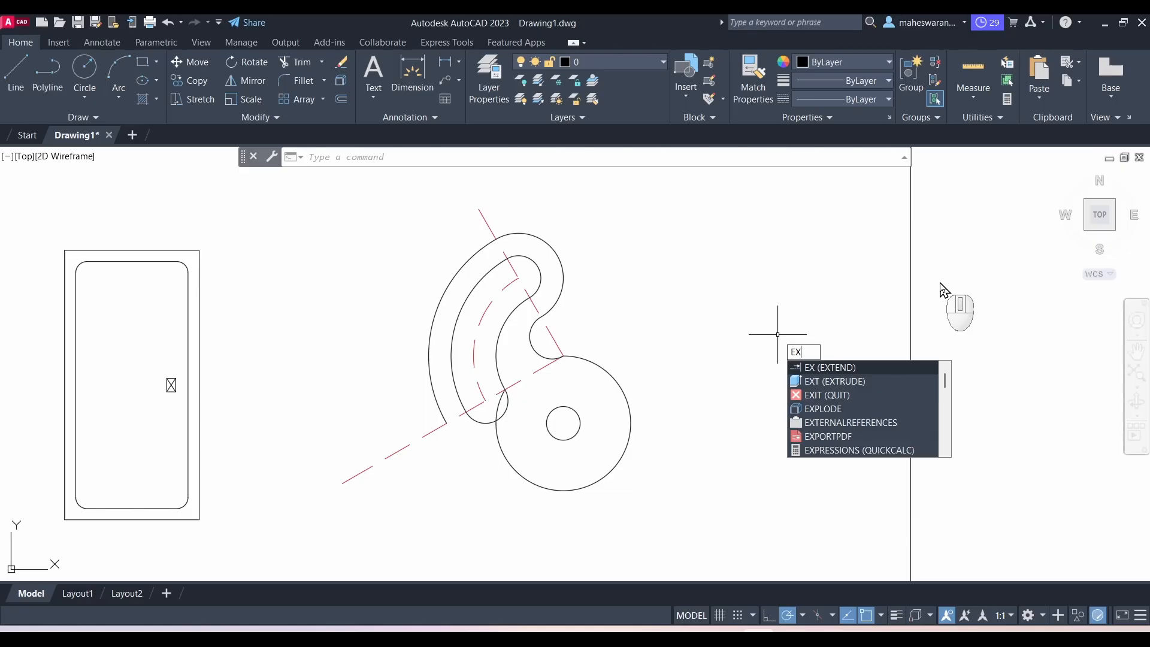
{"action": "key", "text": "Return"}
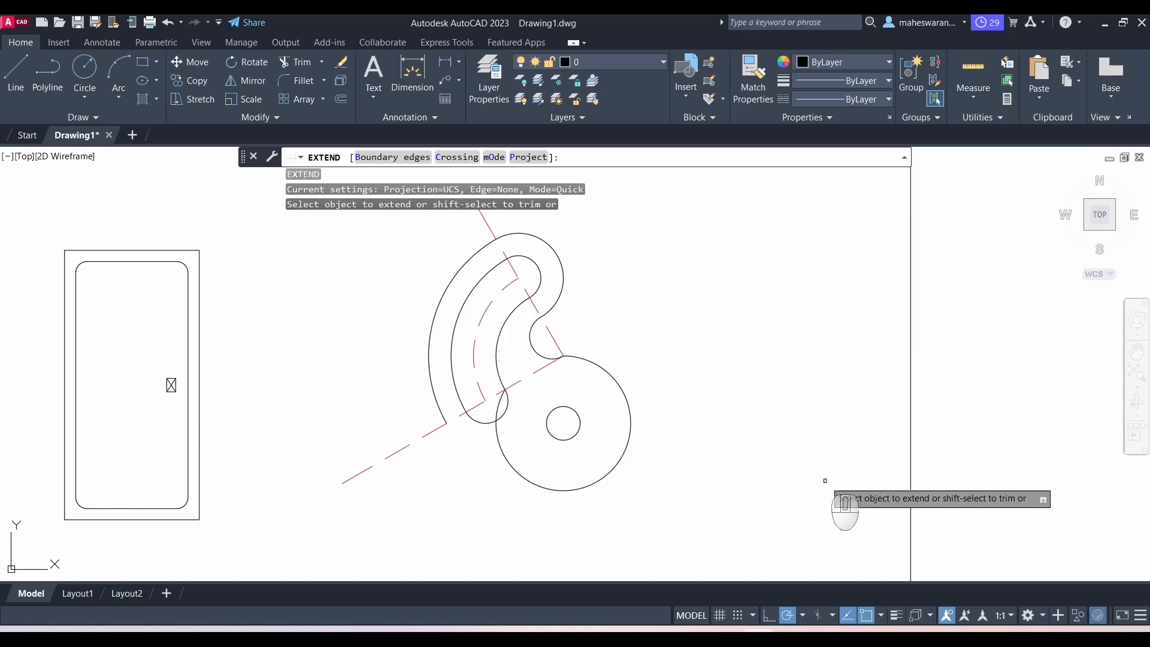
{"action": "left_click", "coordinate": [433, 383]}
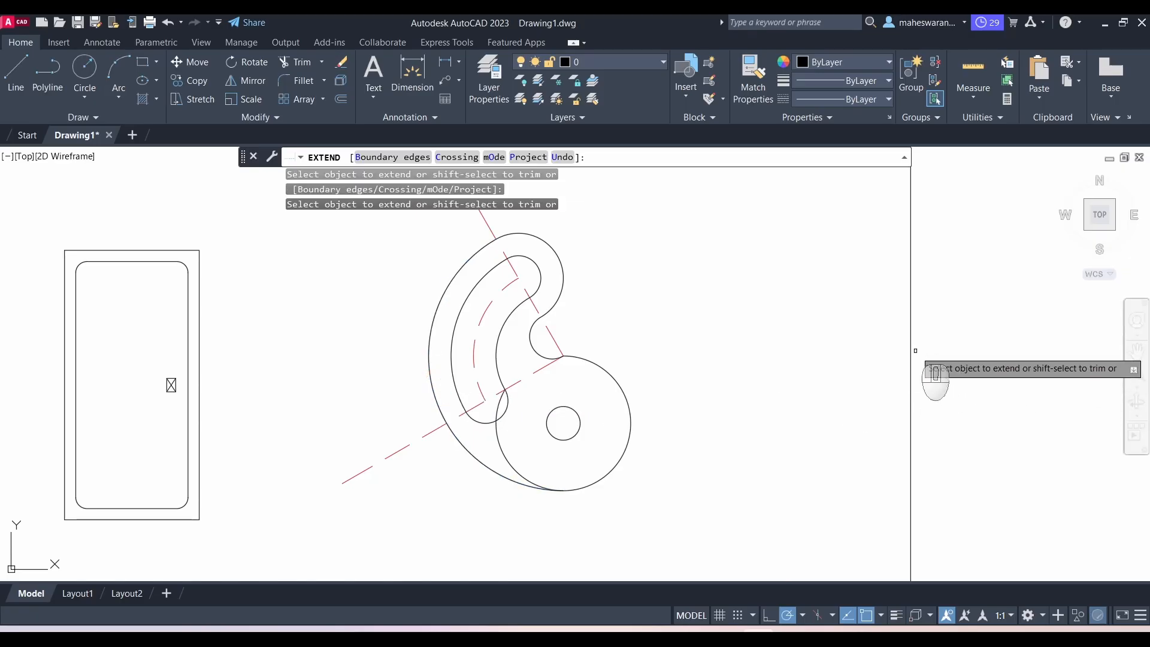
Step: Trim away the large circle's left arc inside the outer outline, including the piece crossing the slot's lower end
{"action": "key", "text": "Return"}
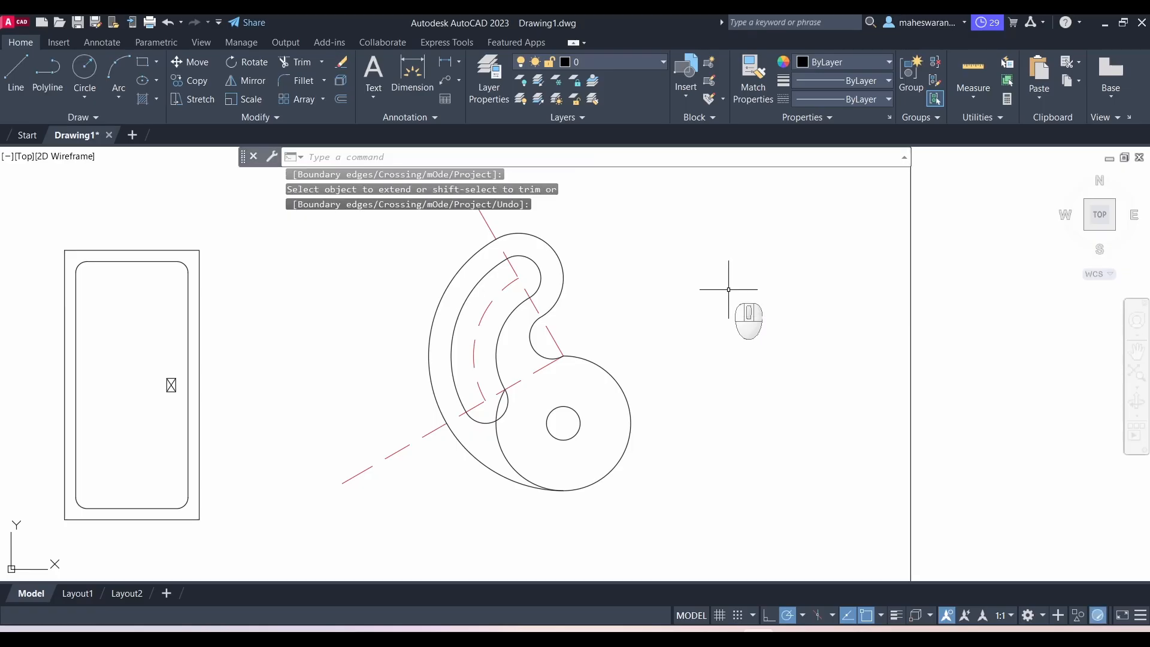
{"action": "type", "text": "tr"}
{"action": "key", "text": "Return"}
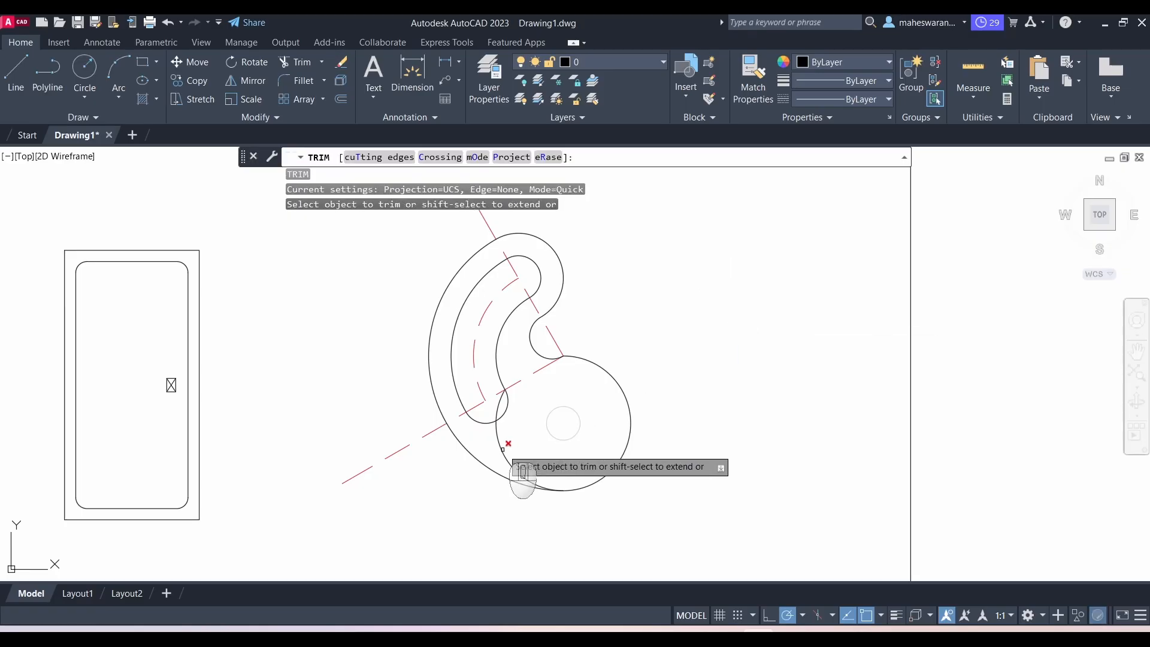
{"action": "left_click", "coordinate": [500, 401]}
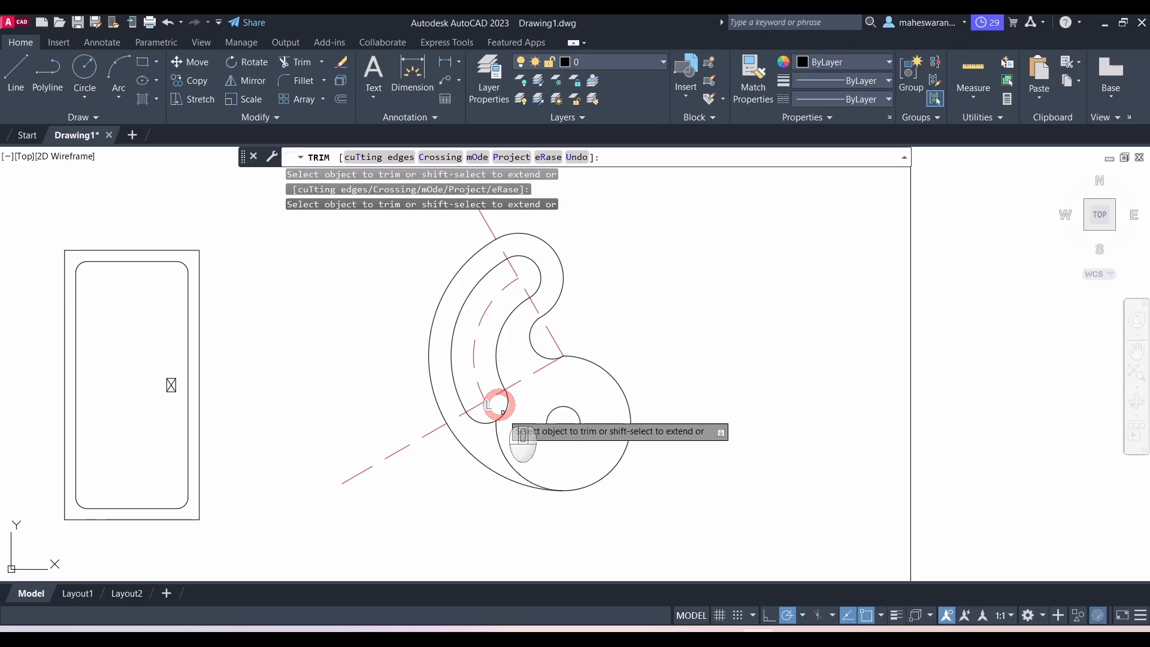
{"action": "left_click", "coordinate": [505, 453]}
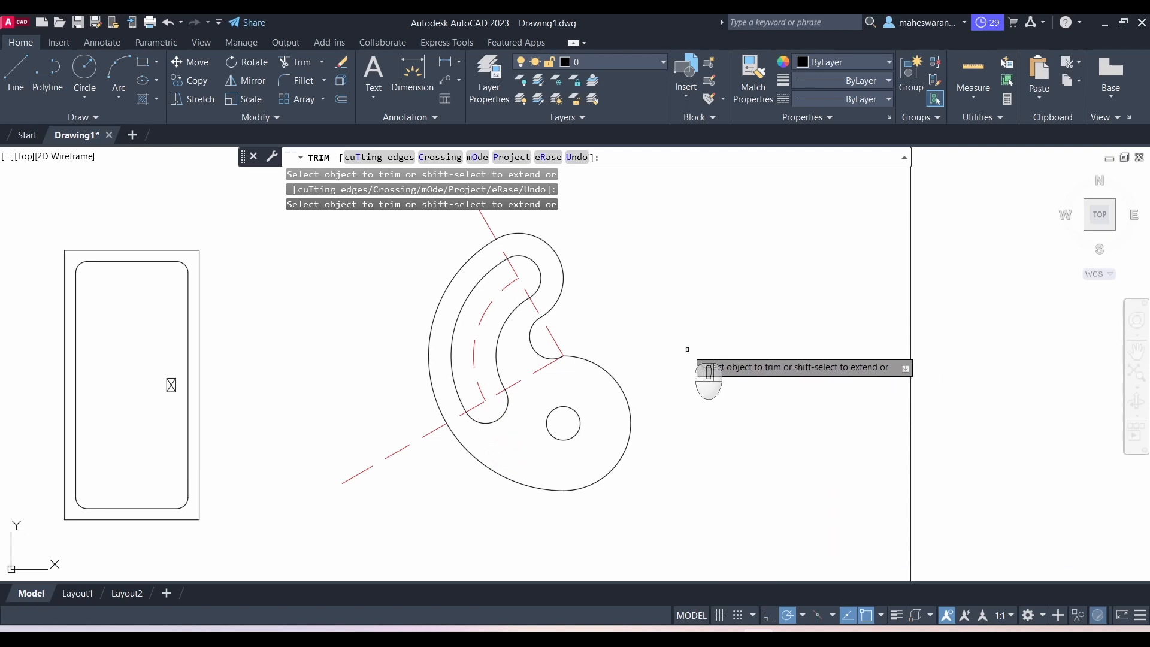
{"action": "key", "text": "Escape"}
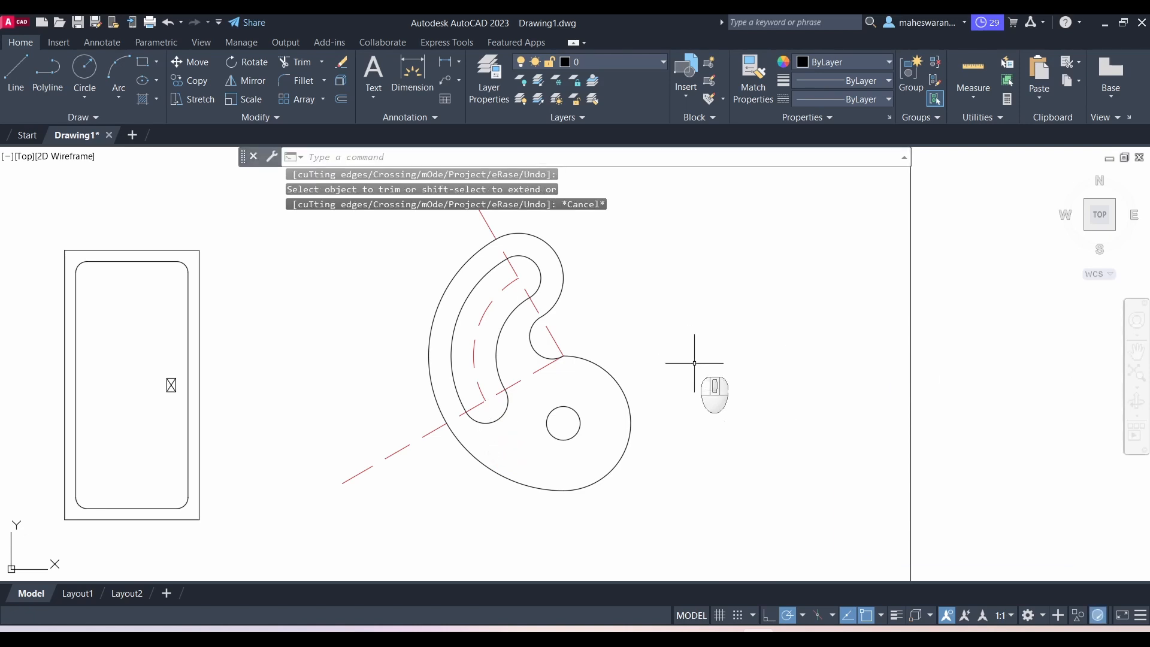
Step: Switch to the Adobe Acrobat PDF and examine the dimensions of the three-hole link figure below the slotted figure
{"action": "scroll", "coordinate": [686, 367], "scroll_direction": "down", "scroll_amount": 2}
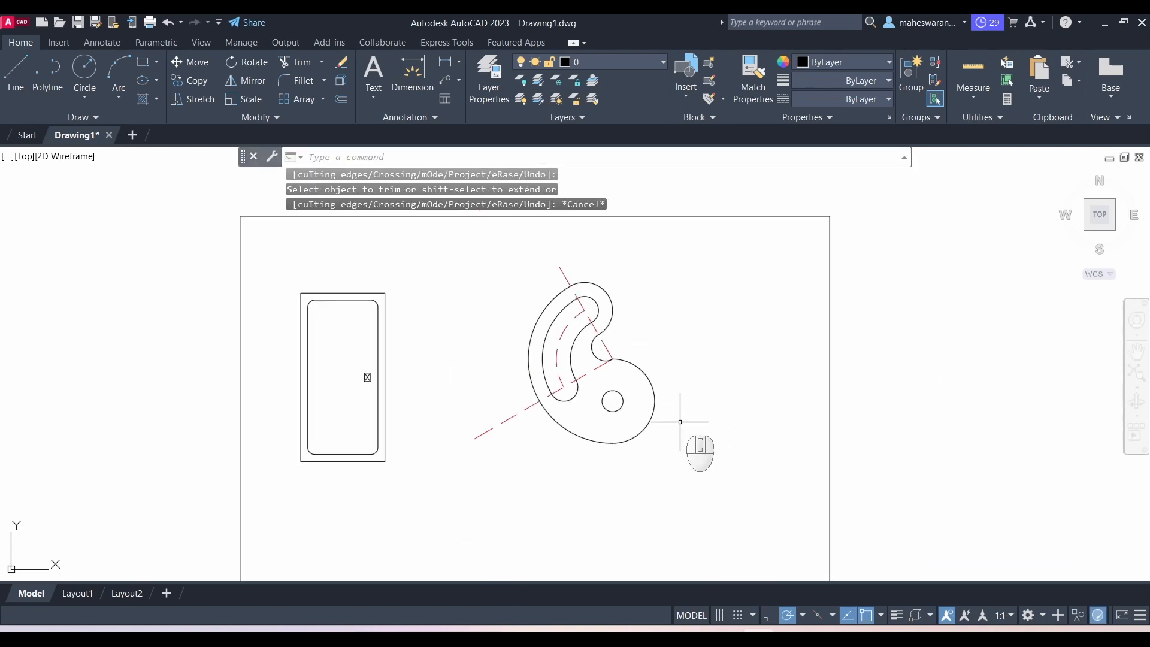
{"action": "key", "text": "alt"}
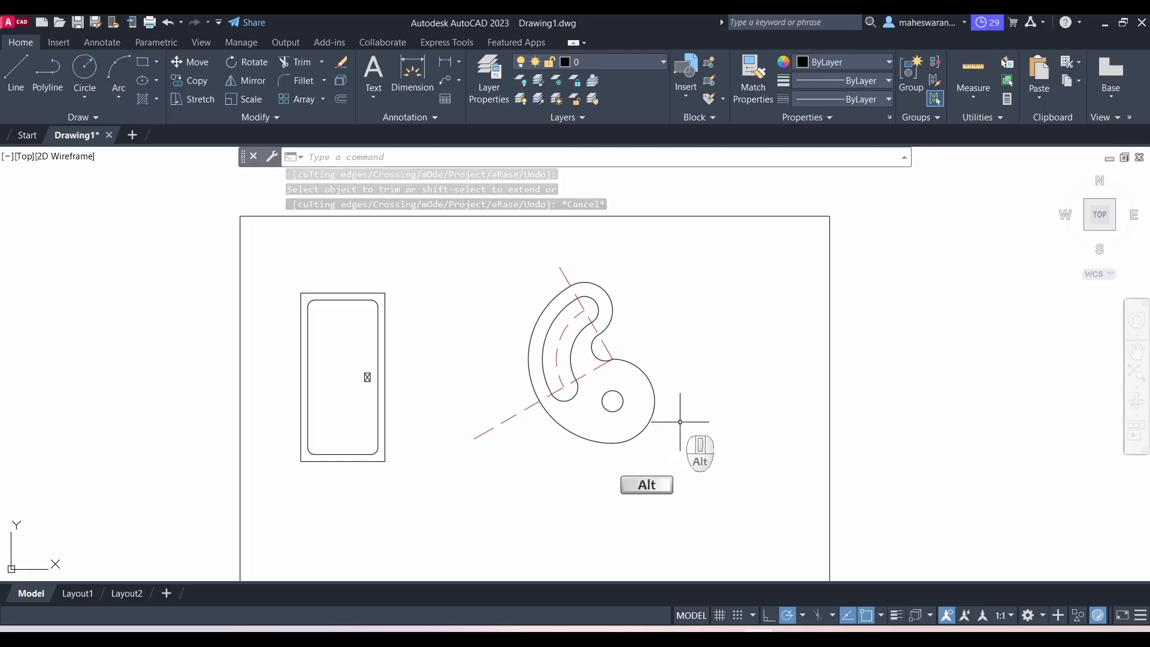
{"action": "key", "text": "alt+Tab"}
{"action": "key", "text": "alt+Tab"}
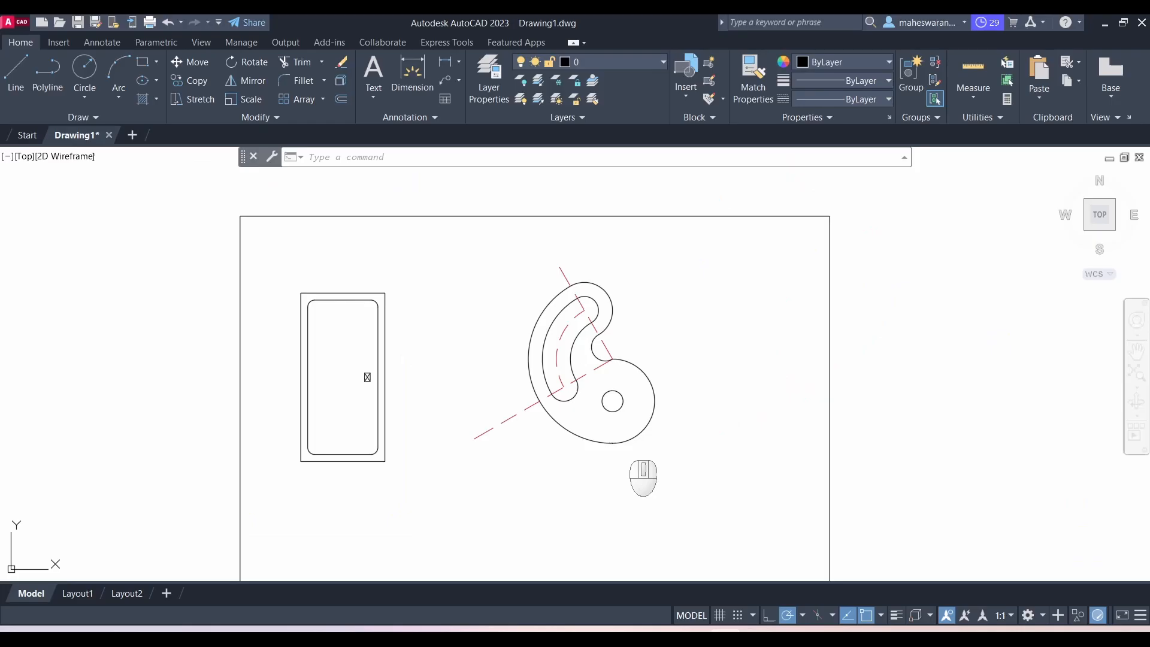
{"action": "key", "text": "alt+Tab"}
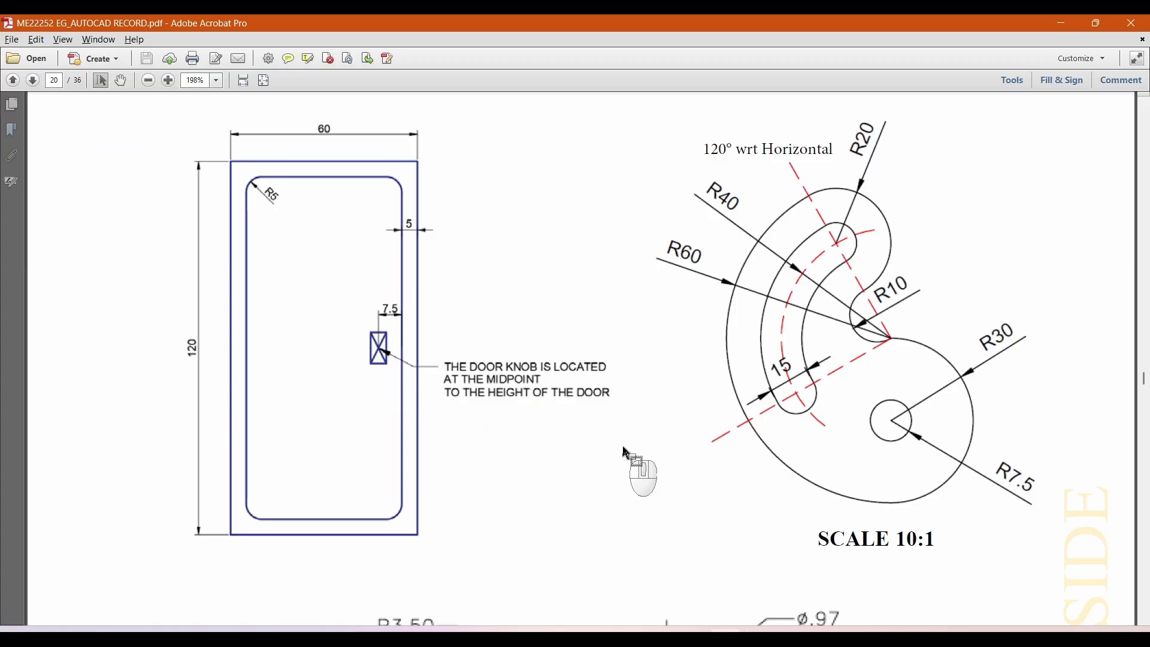
{"action": "scroll", "coordinate": [611, 252], "scroll_direction": "down", "scroll_amount": 3}
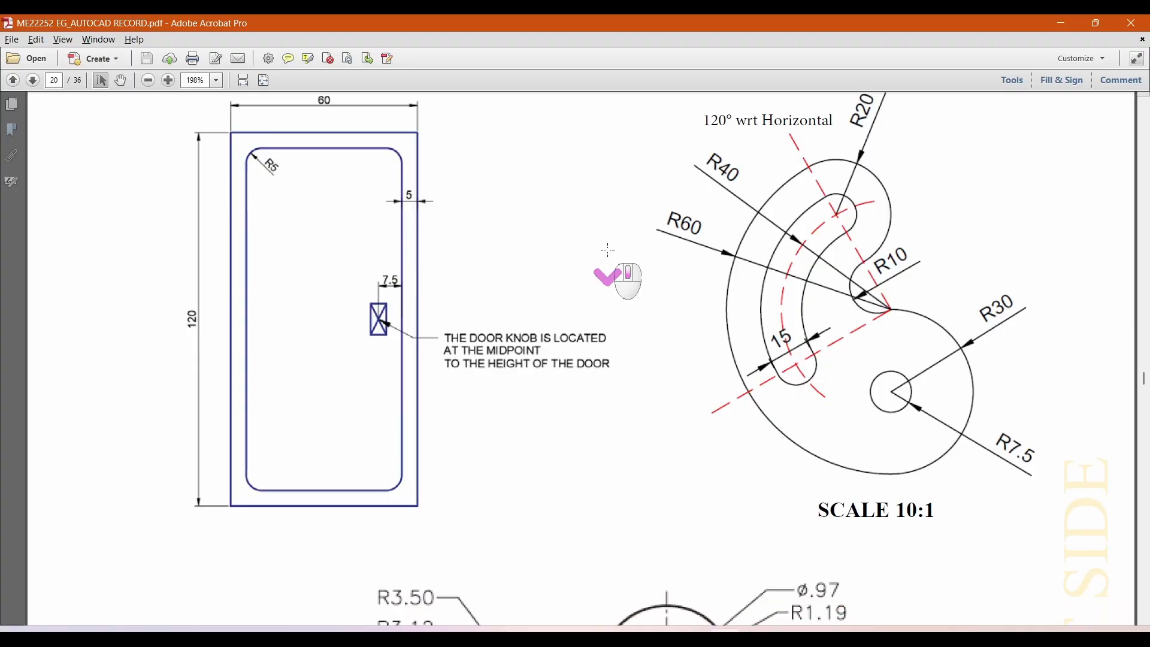
{"action": "scroll", "coordinate": [608, 250], "scroll_direction": "down", "scroll_amount": 15}
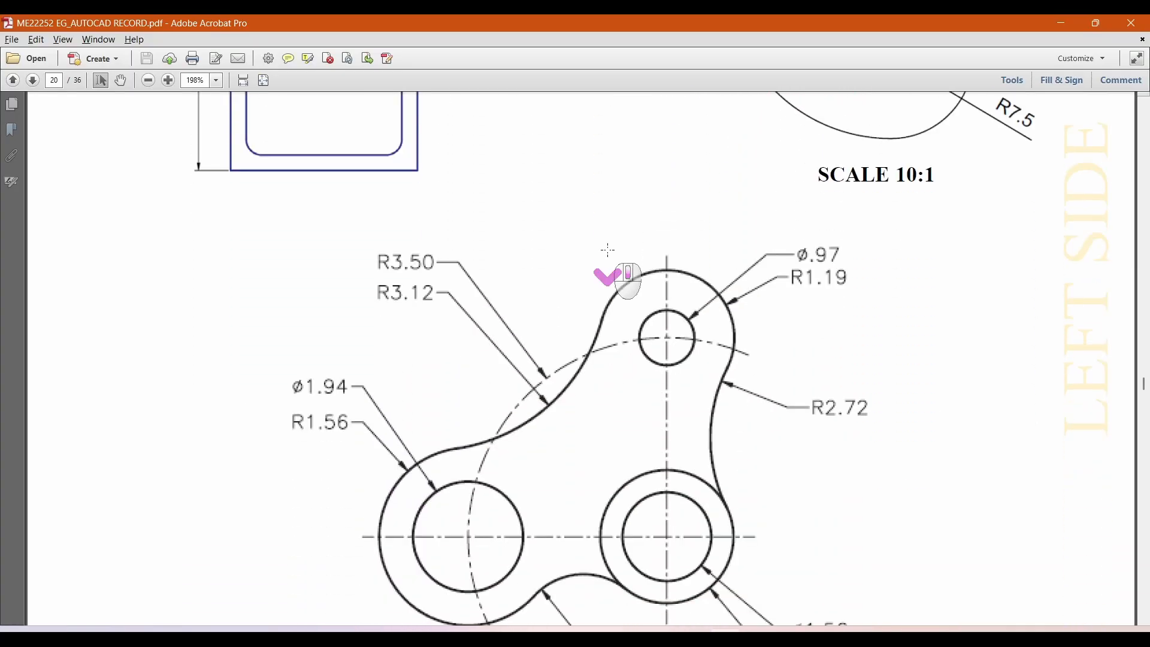
{"action": "scroll", "coordinate": [607, 250], "scroll_direction": "down", "scroll_amount": 2}
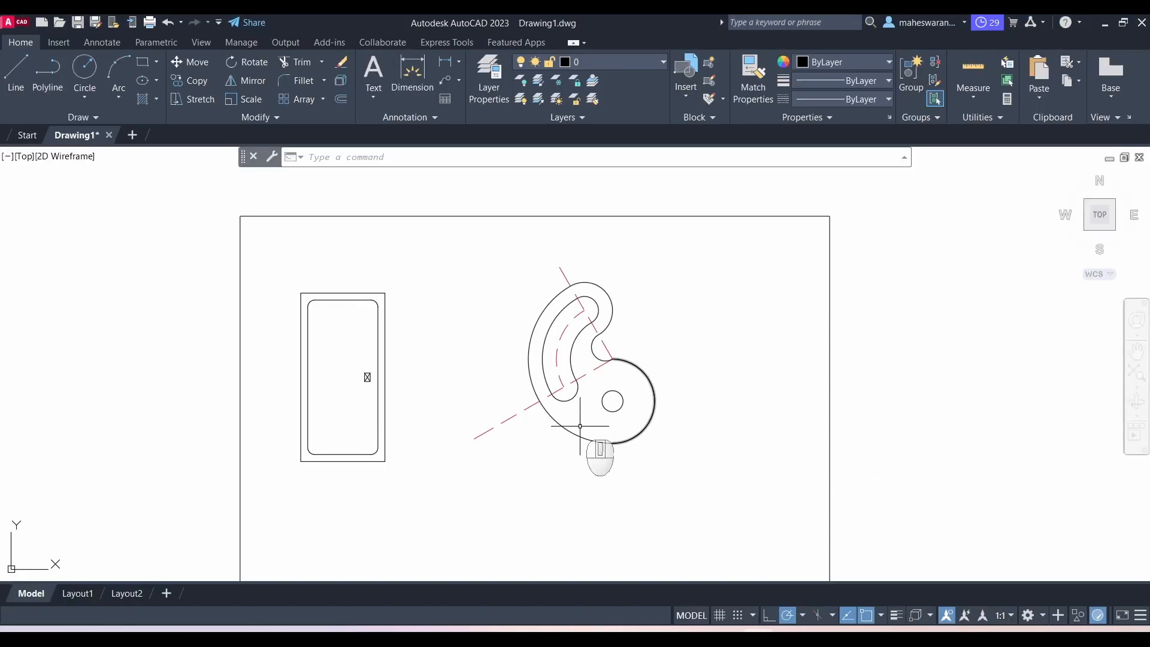
Step: In AutoCAD, draw a circle of diameter 15.6 in the empty area below the slotted figure on the sheet
{"action": "scroll", "coordinate": [556, 455], "scroll_direction": "down", "scroll_amount": 2}
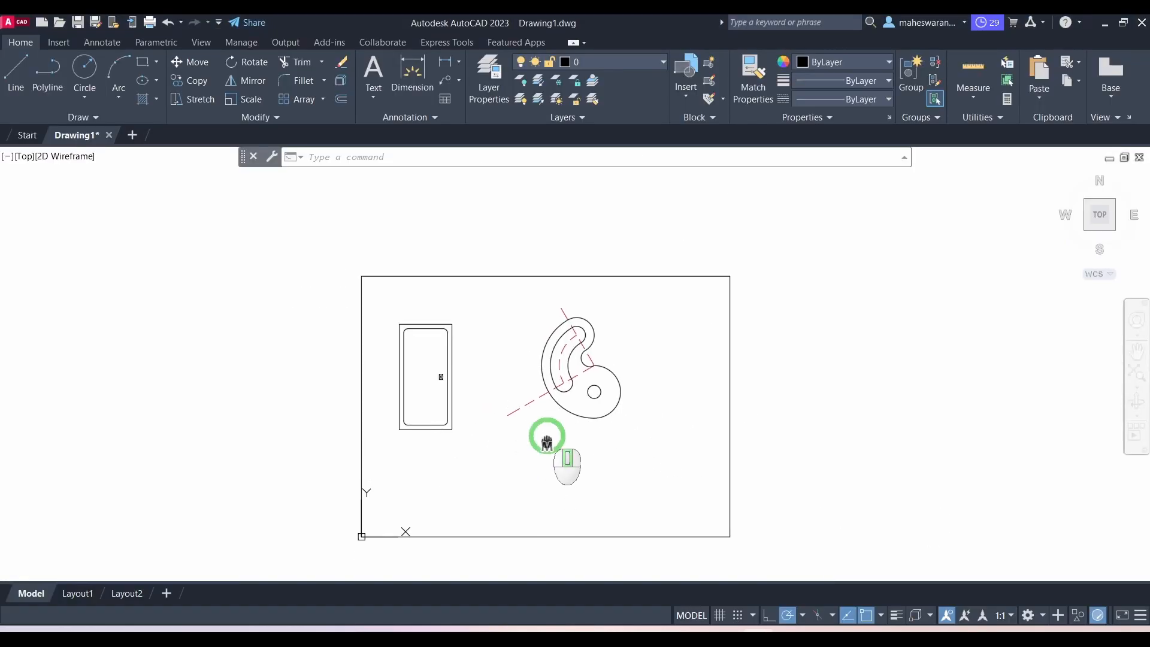
{"action": "middle_click_drag", "start_coordinate": [547, 443], "coordinate": [526, 341]}
{"action": "scroll", "coordinate": [523, 341], "scroll_direction": "up", "scroll_amount": 3}
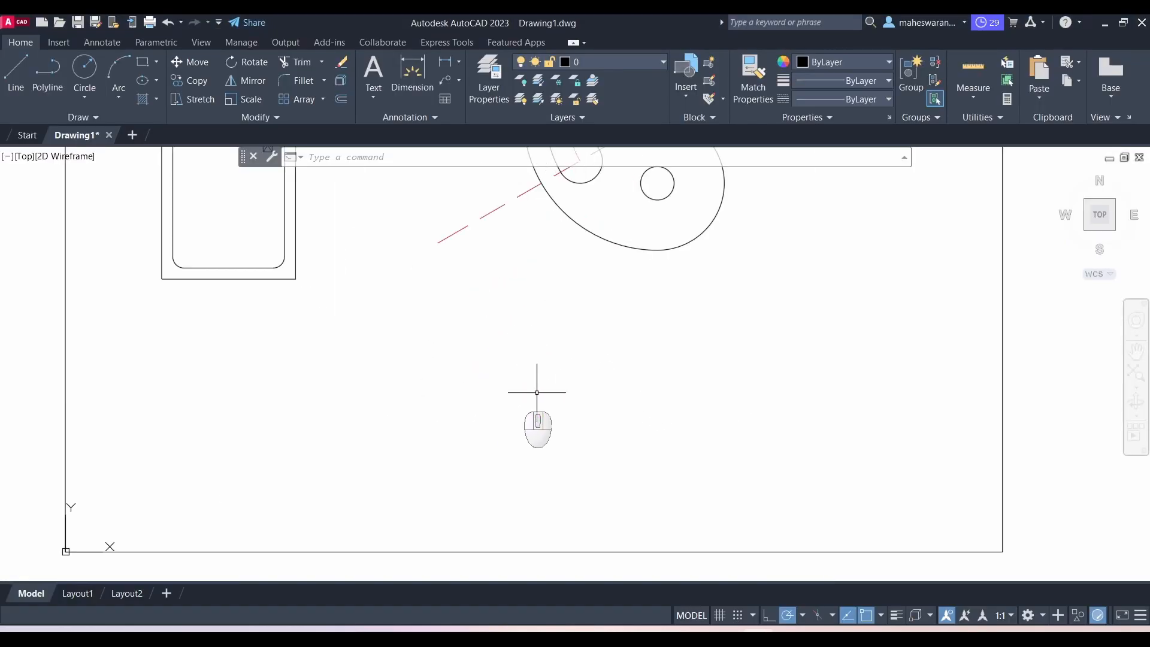
{"action": "left_click", "coordinate": [85, 95]}
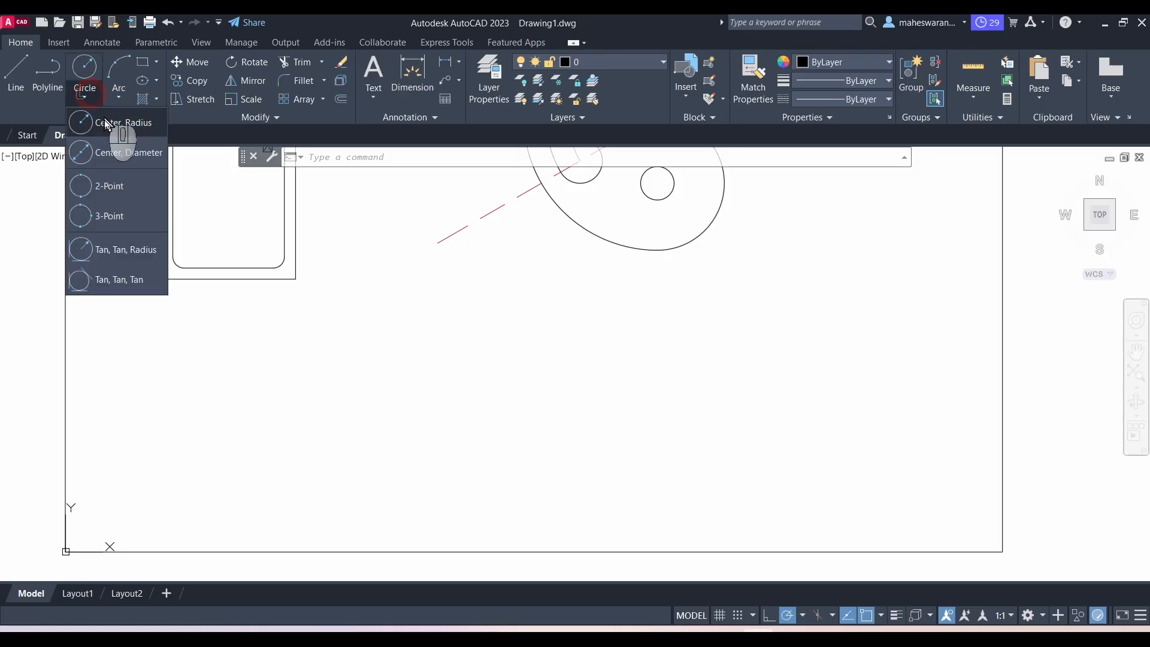
{"action": "left_click", "coordinate": [114, 153]}
{"action": "left_click", "coordinate": [690, 432]}
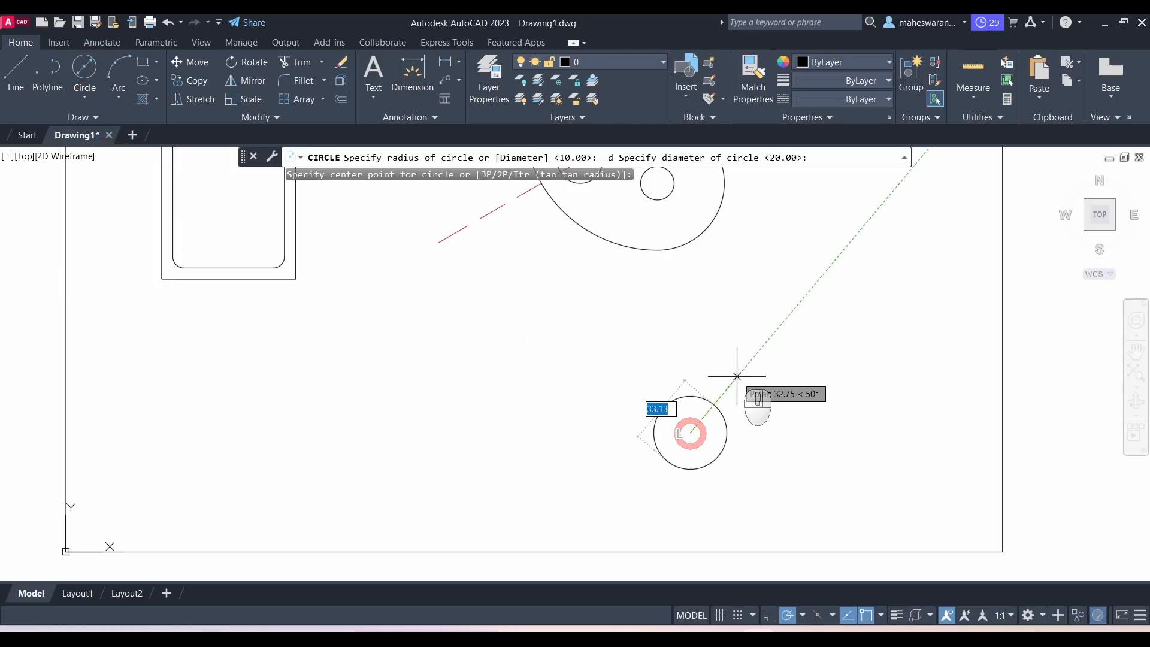
{"action": "left_click", "coordinate": [736, 376]}
{"action": "type", "text": "15.6"}
{"action": "key", "text": "Return"}
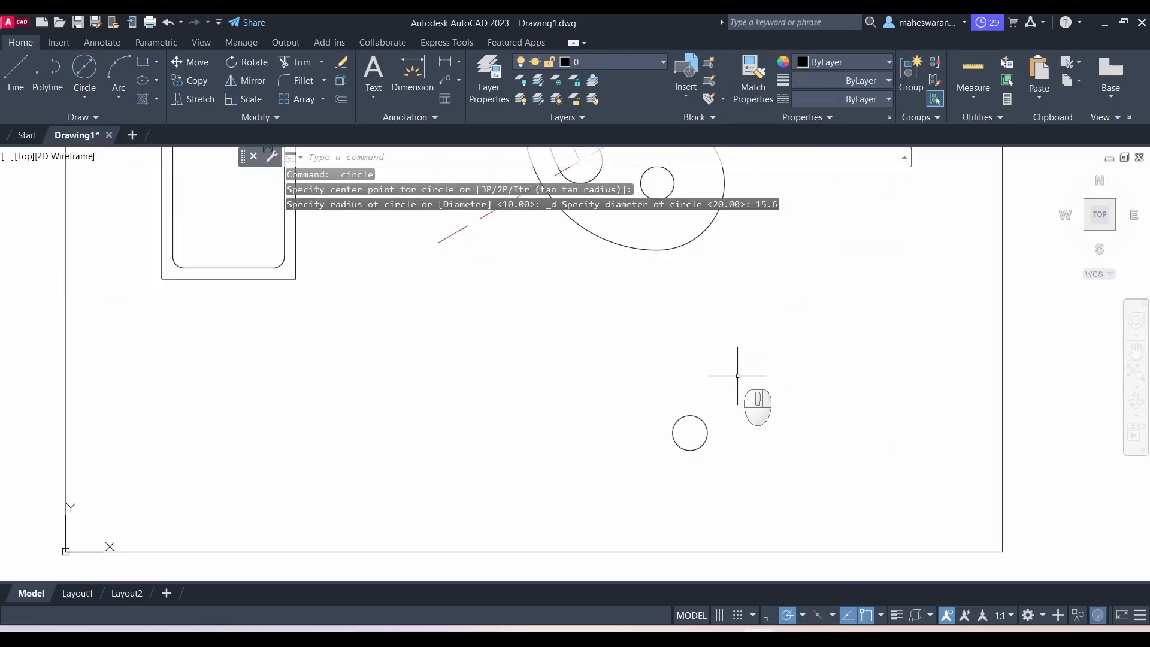
Step: Draw a concentric circle of diameter 23.4 around the small circle, checking the size in the Adobe Acrobat figure
{"action": "left_click", "coordinate": [84, 67]}
{"action": "left_click", "coordinate": [689, 433]}
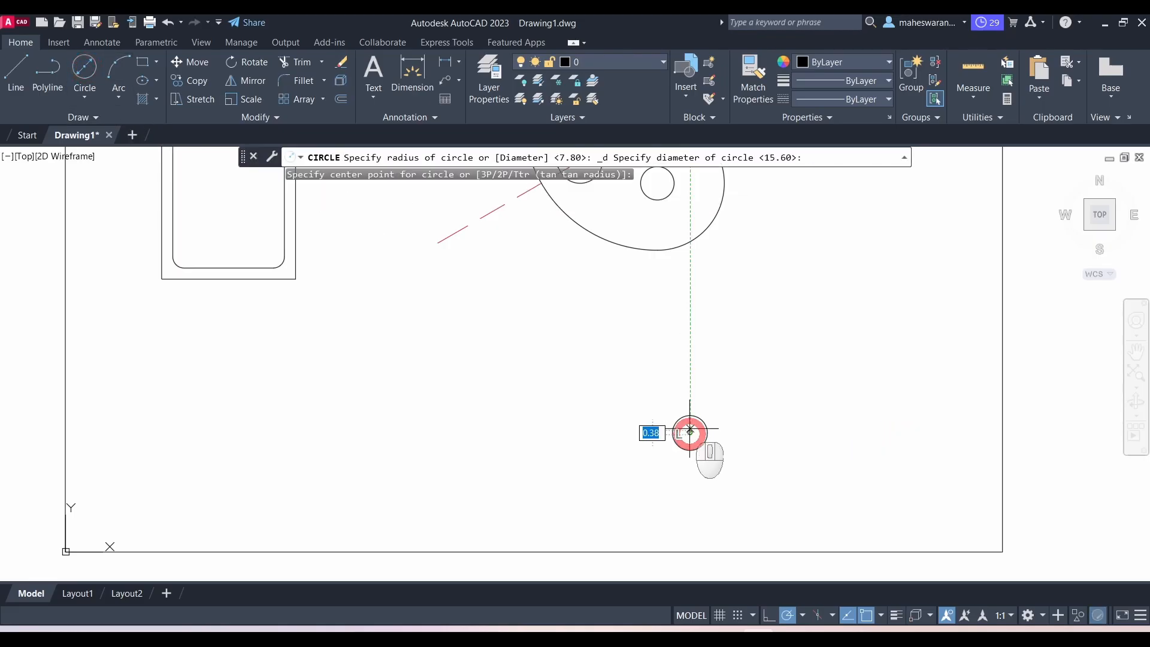
{"action": "key", "text": "alt+Tab"}
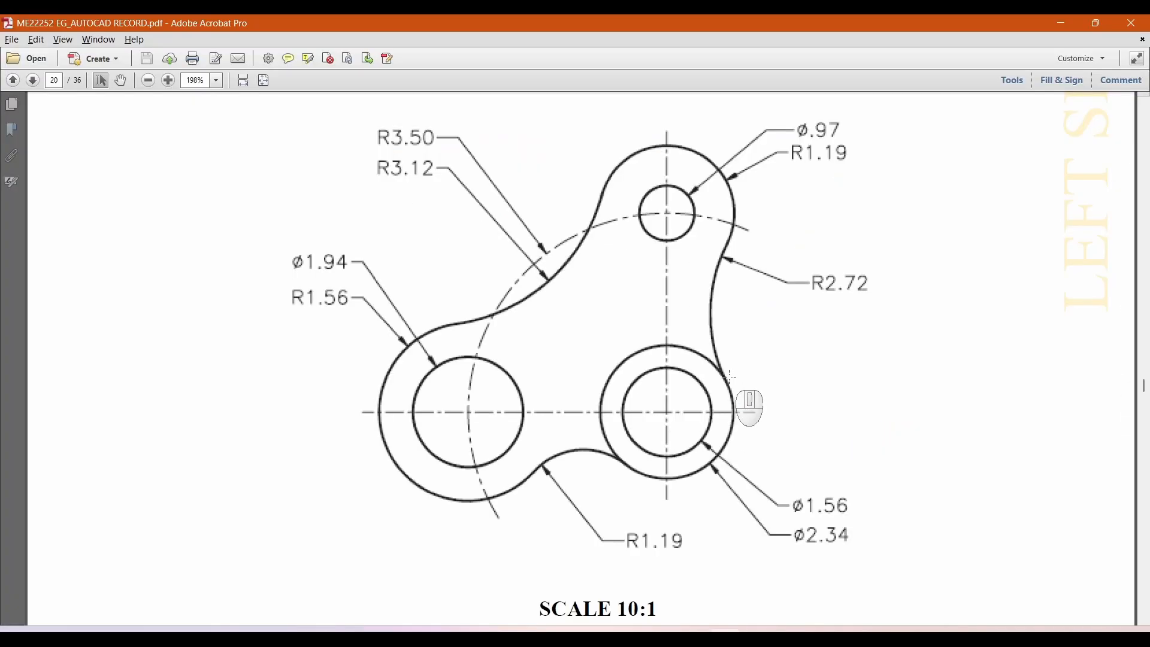
{"action": "key", "text": "alt+Tab"}
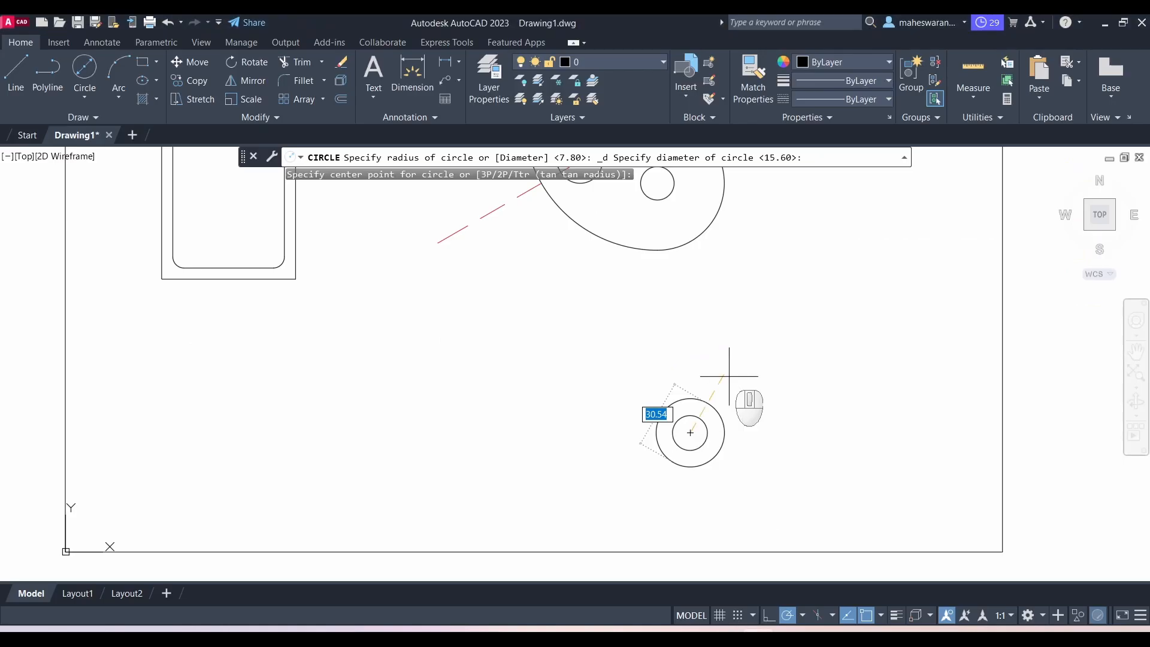
{"action": "key", "text": "Return"}
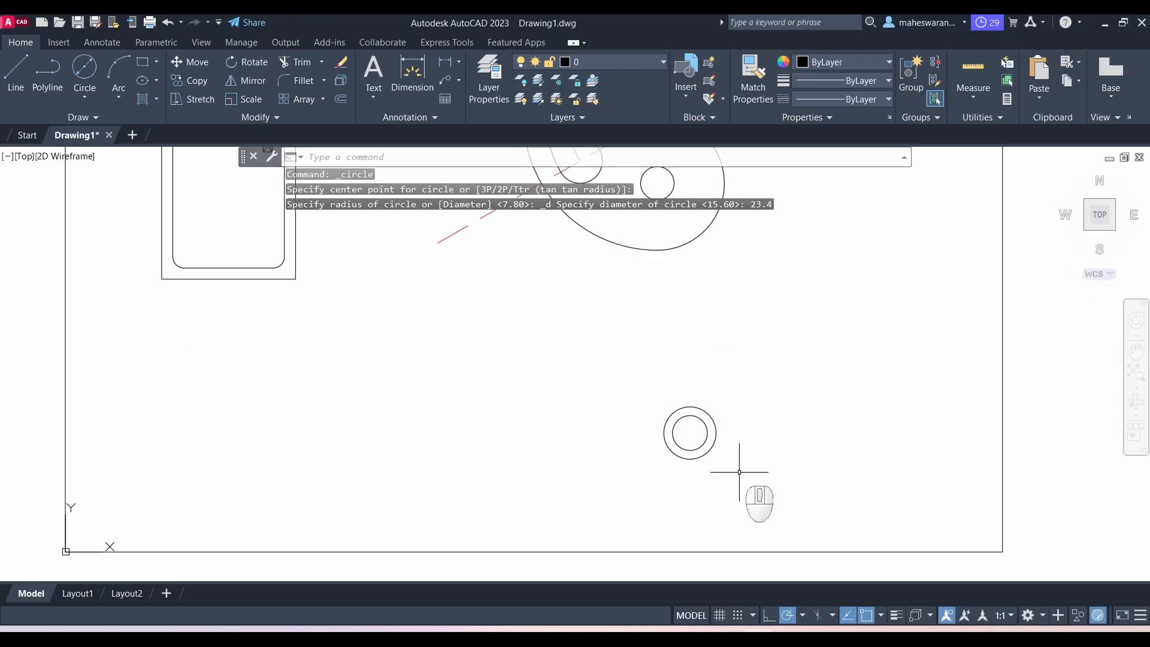
Step: Check the Adobe Acrobat figure, and draw a horizontal line in AutoCAD through the circles' centre, starting about 25 right of it and extending far left
{"action": "key", "text": "alt+Tab"}
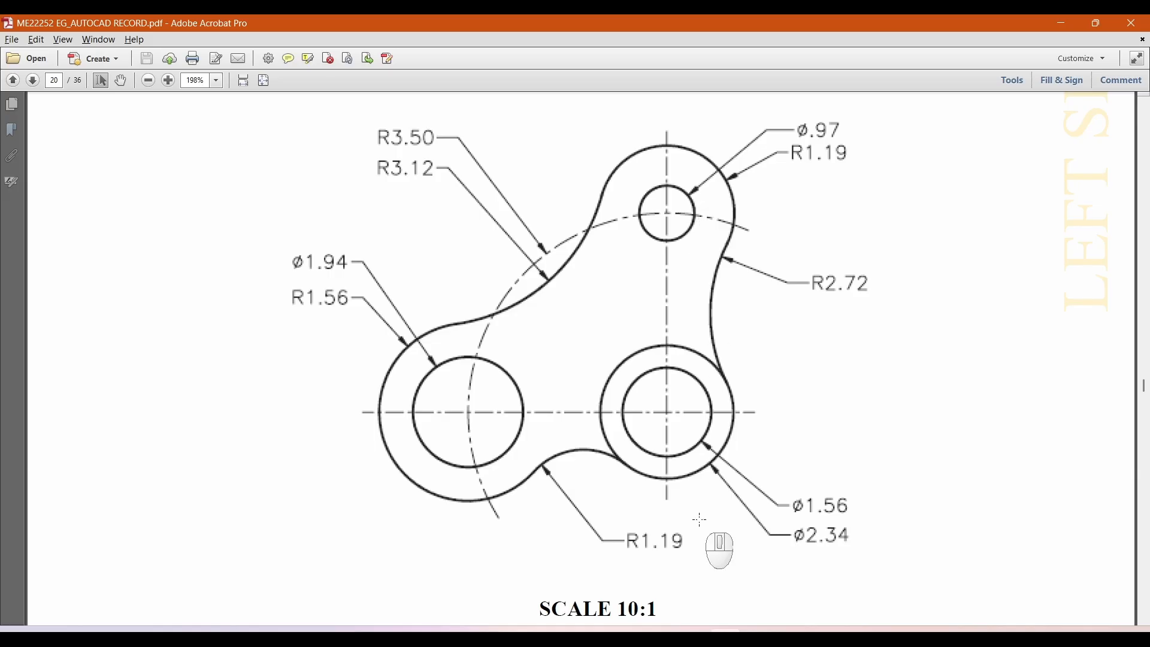
{"action": "key", "text": "alt+Tab"}
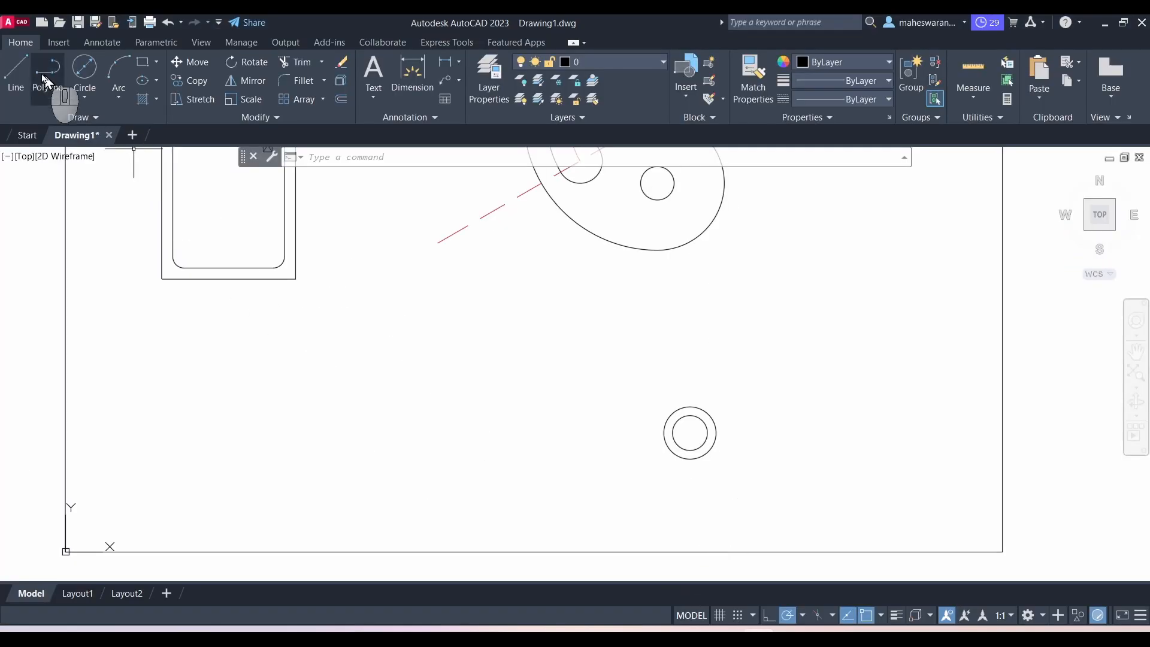
{"action": "left_click", "coordinate": [18, 73]}
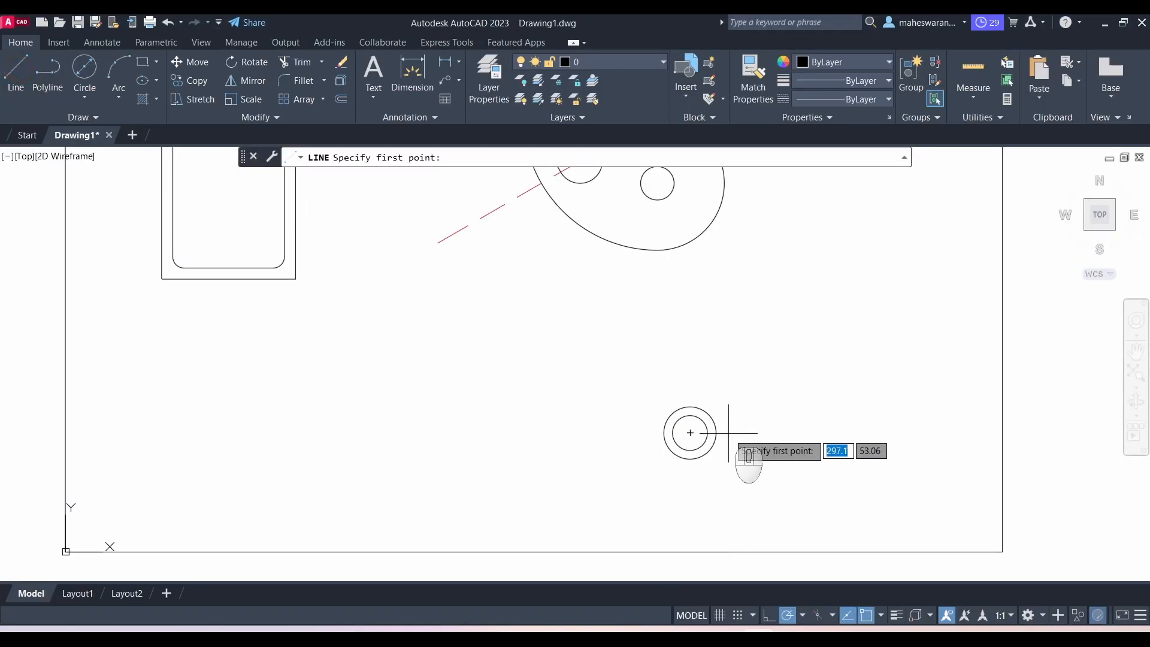
{"action": "scroll", "coordinate": [723, 432], "scroll_direction": "up", "scroll_amount": 2}
{"action": "scroll", "coordinate": [723, 433], "scroll_direction": "up", "scroll_amount": 2}
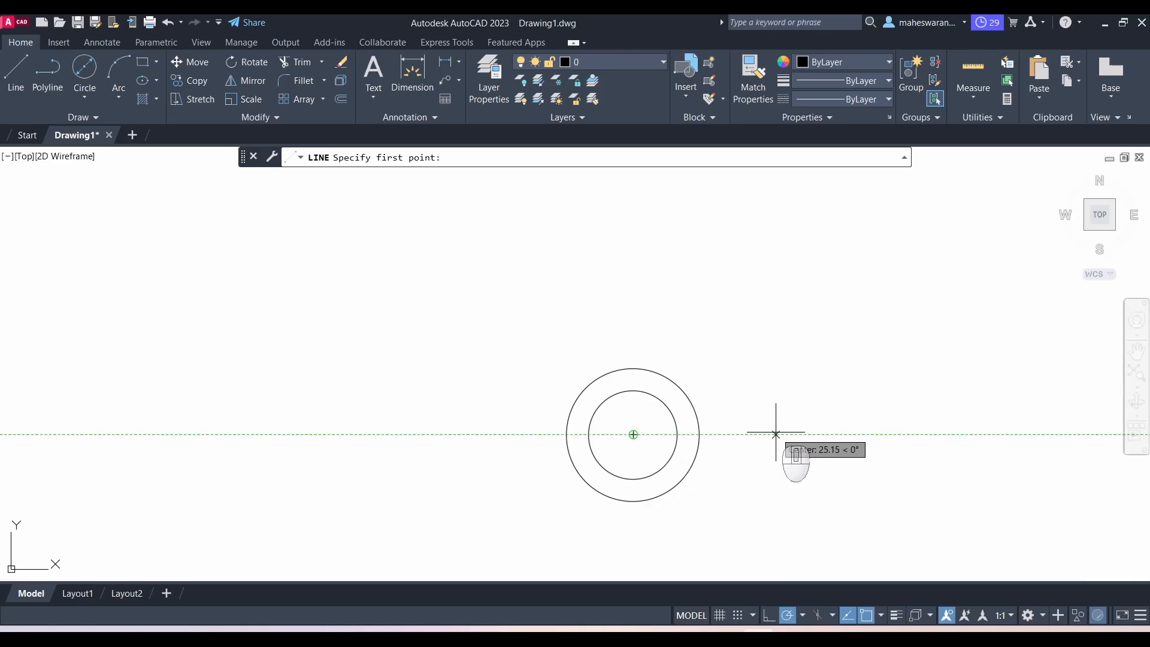
{"action": "left_click", "coordinate": [776, 434]}
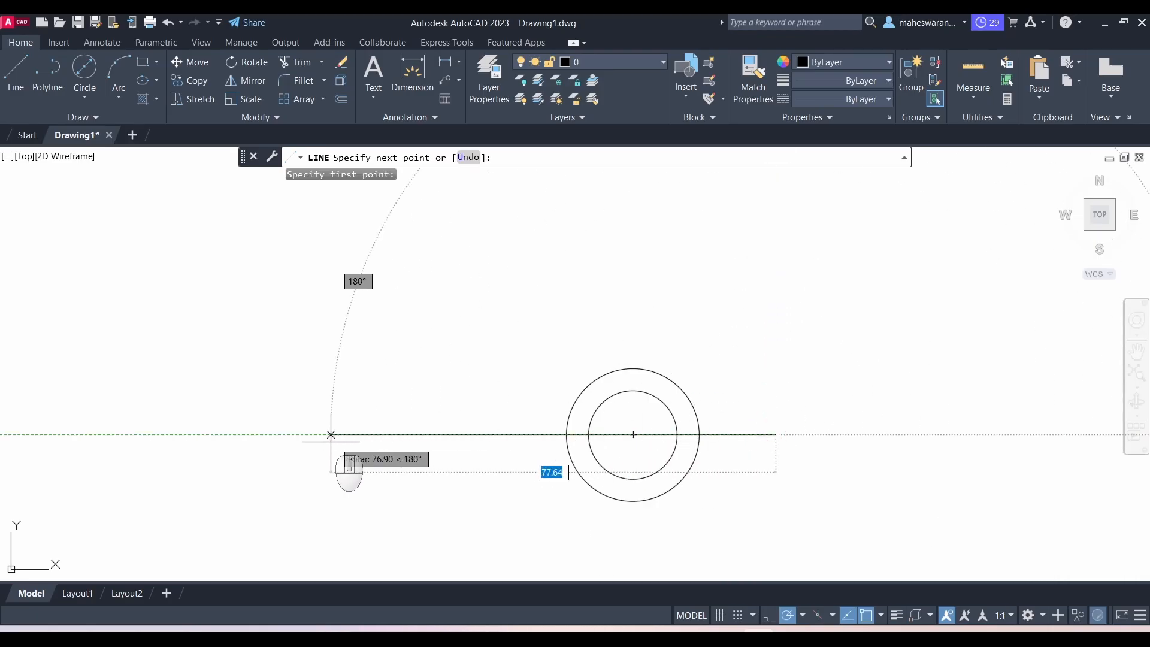
{"action": "left_click", "coordinate": [76, 435]}
{"action": "key", "text": "Escape"}
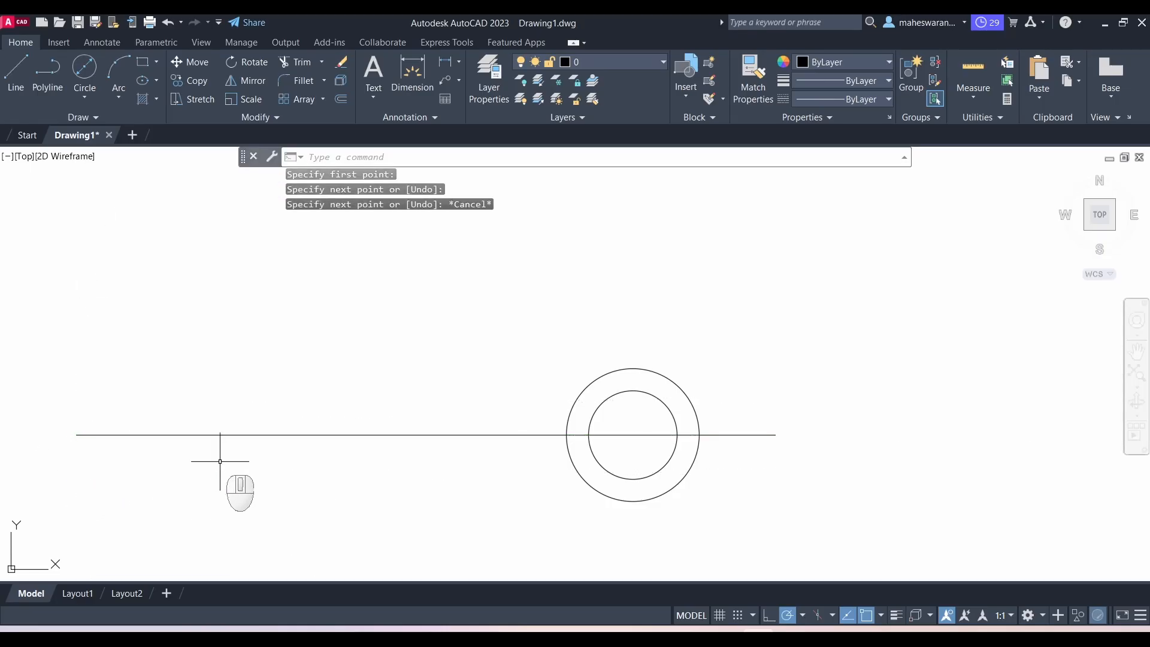
Step: Draw a vertical line through the circles' centre, starting about 18 below it and extending up towards the slotted figure
{"action": "left_click", "coordinate": [17, 72]}
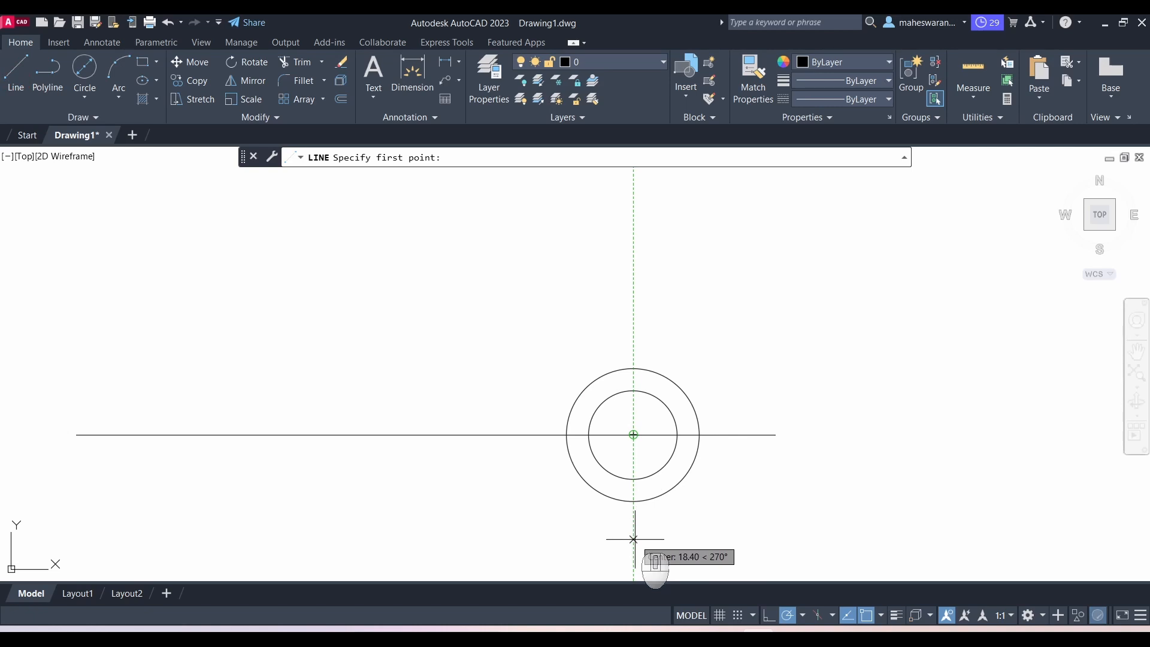
{"action": "left_click", "coordinate": [634, 539]}
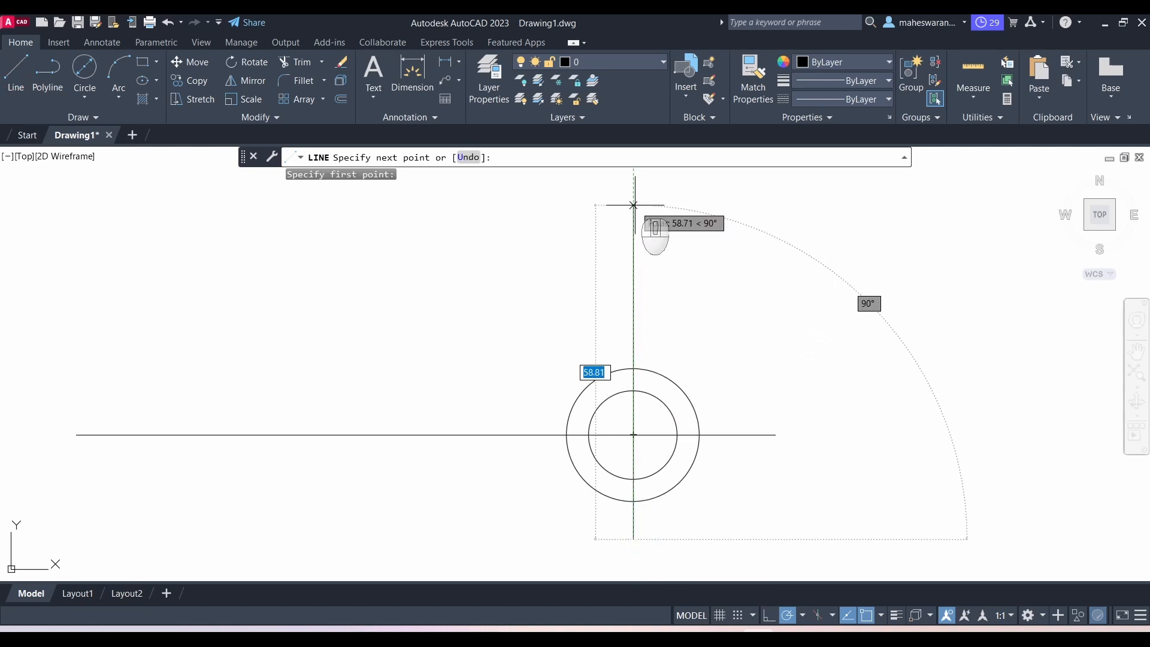
{"action": "scroll", "coordinate": [633, 178], "scroll_direction": "down", "scroll_amount": 3}
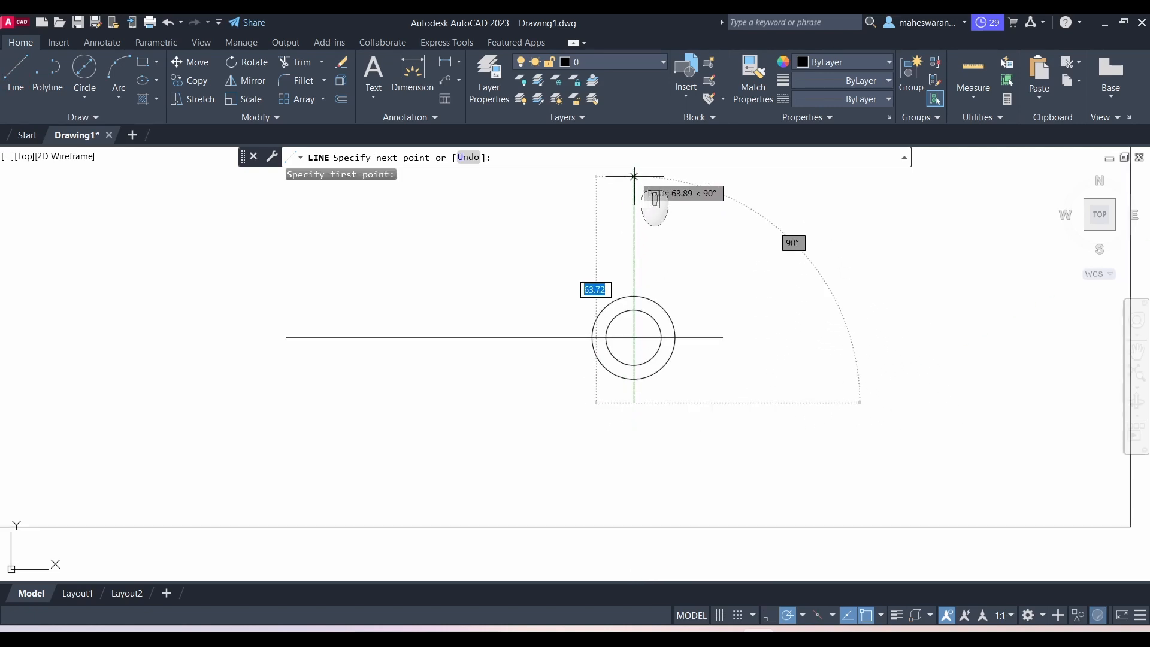
{"action": "middle_click_drag", "start_coordinate": [633, 179], "coordinate": [619, 369]}
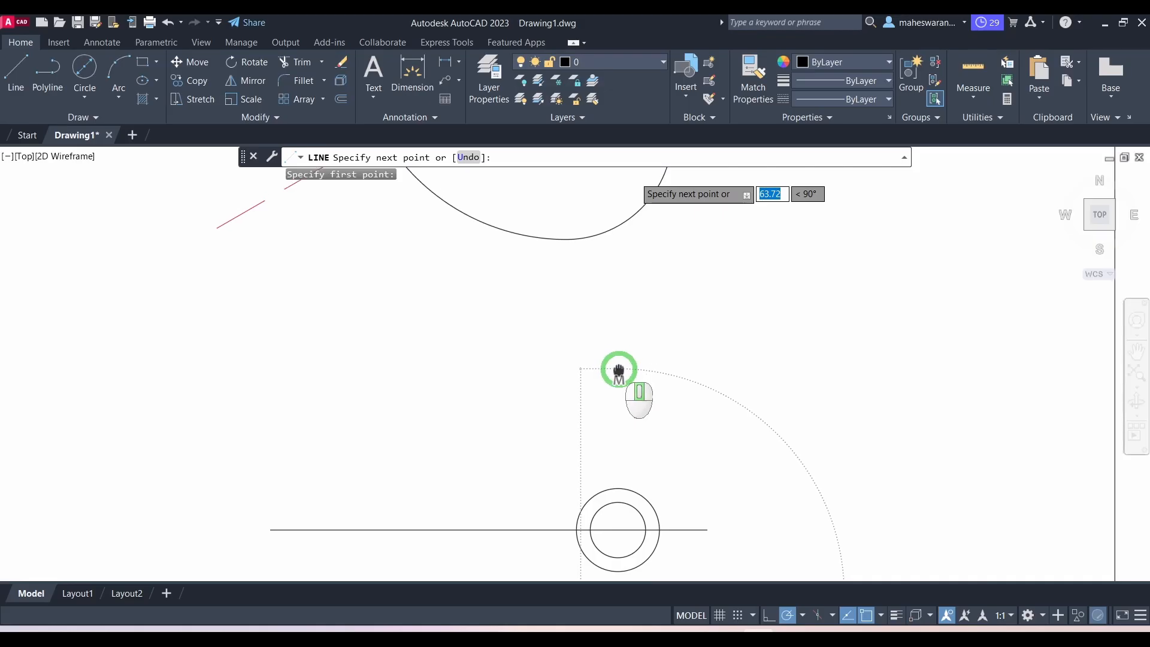
{"action": "left_click", "coordinate": [617, 288]}
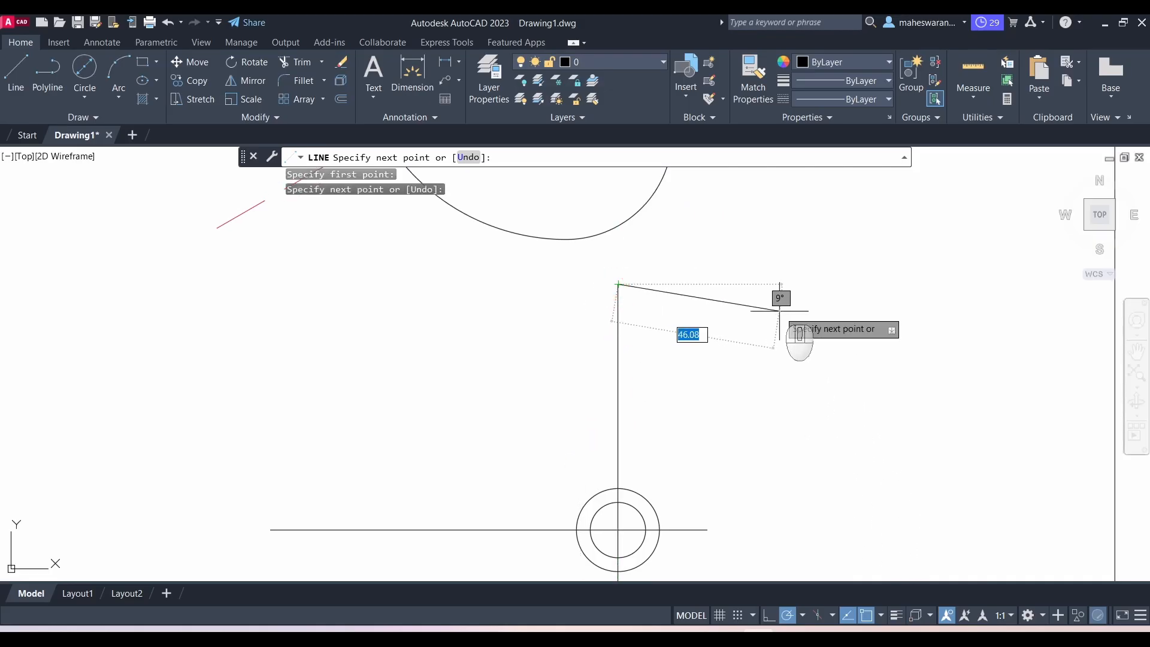
{"action": "key", "text": "Escape"}
Step: Give the horizontal and vertical lines through the circles' centre the red colour 237,31,36 and the DASHED linetype
{"action": "scroll", "coordinate": [775, 374], "scroll_direction": "down", "scroll_amount": 5}
{"action": "scroll", "coordinate": [745, 403], "scroll_direction": "up", "scroll_amount": 3}
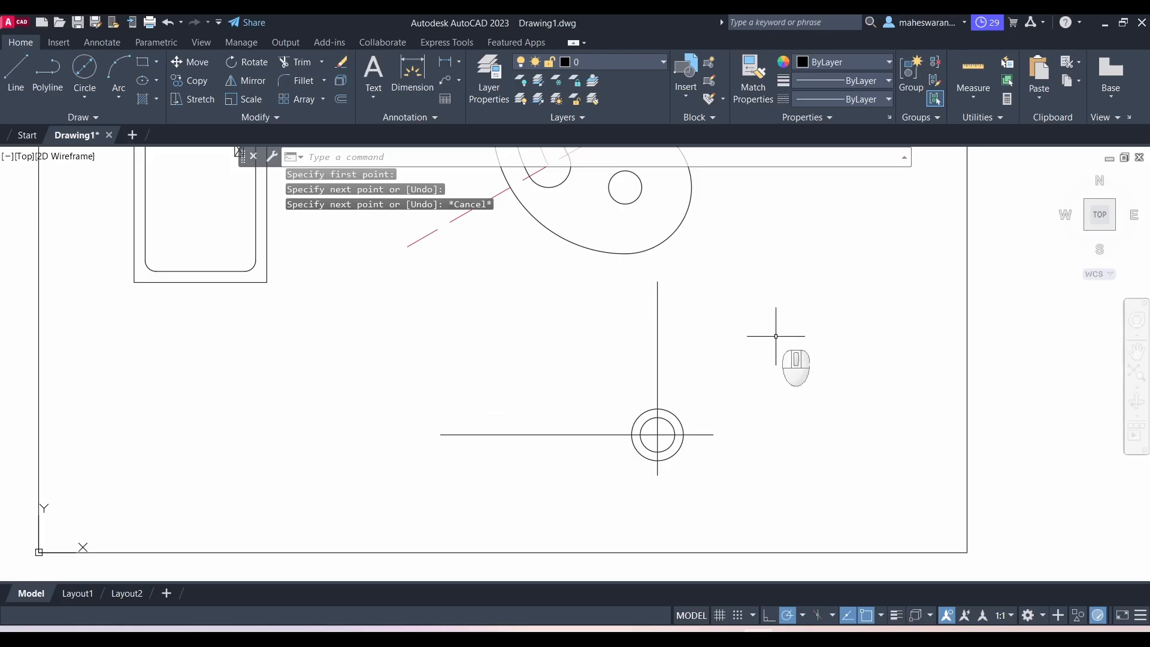
{"action": "scroll", "coordinate": [777, 358], "scroll_direction": "up", "scroll_amount": 2}
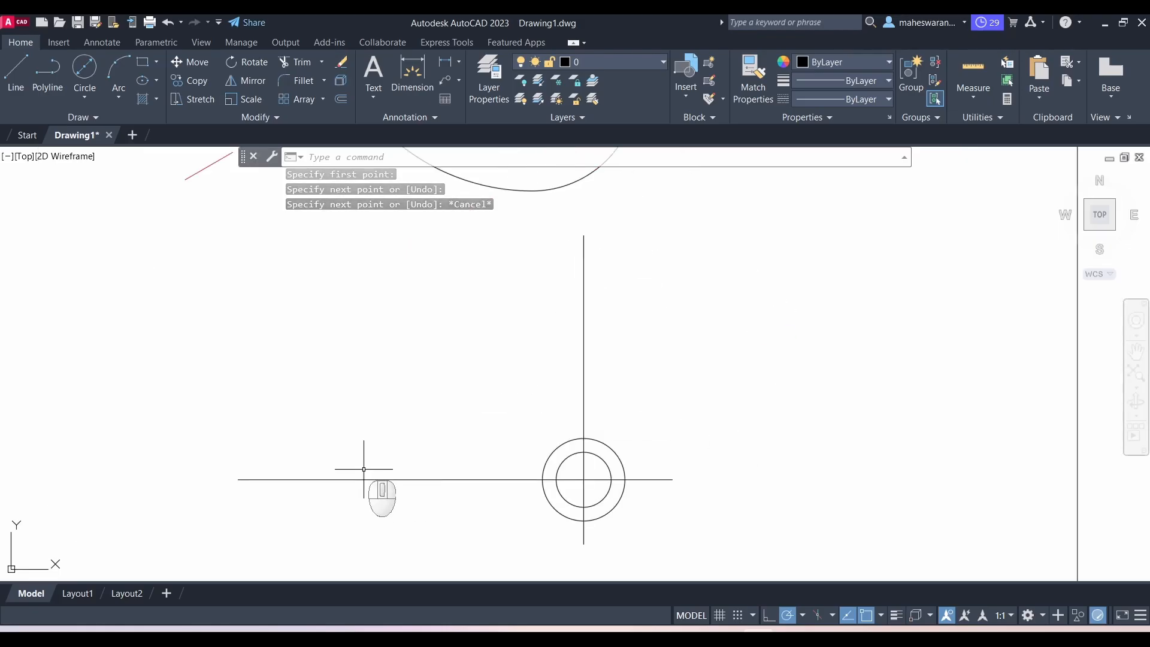
{"action": "left_click", "coordinate": [379, 479]}
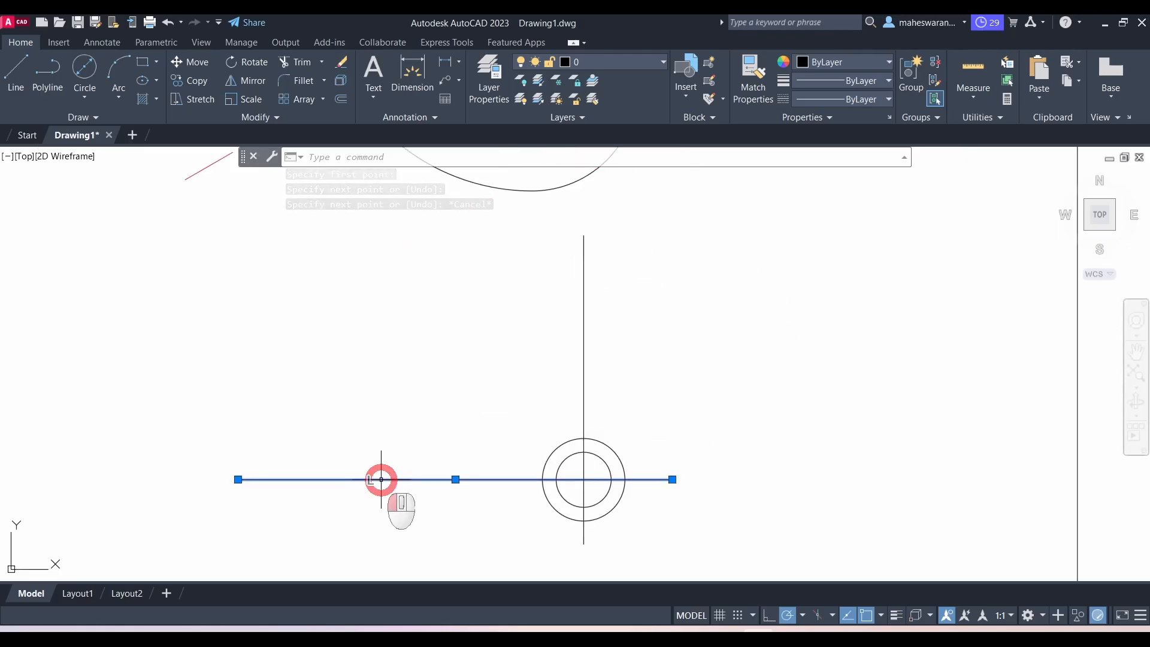
{"action": "left_click", "coordinate": [584, 348]}
{"action": "left_click", "coordinate": [878, 63]}
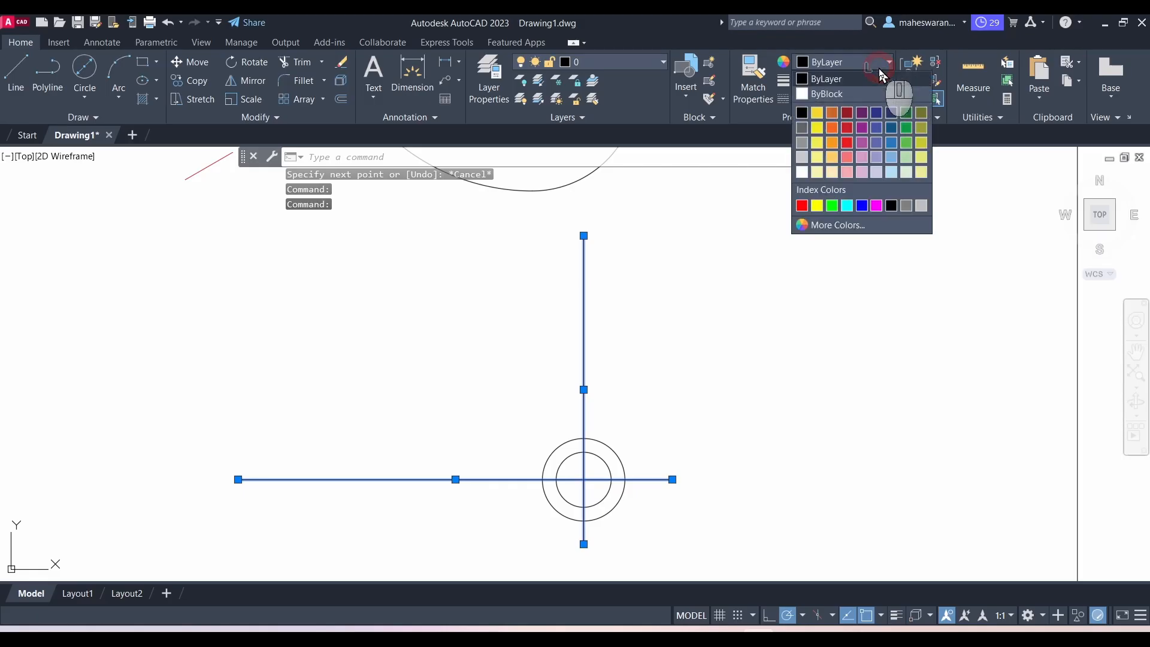
{"action": "left_click", "coordinate": [846, 142]}
{"action": "left_click", "coordinate": [887, 99]}
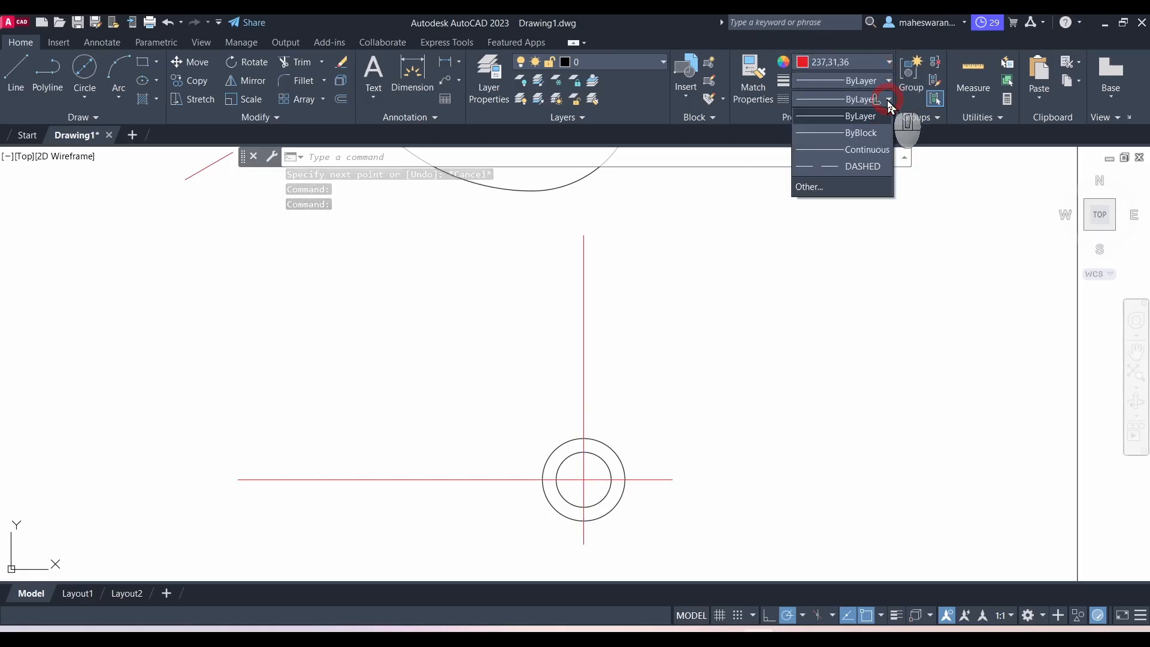
{"action": "left_click", "coordinate": [865, 166]}
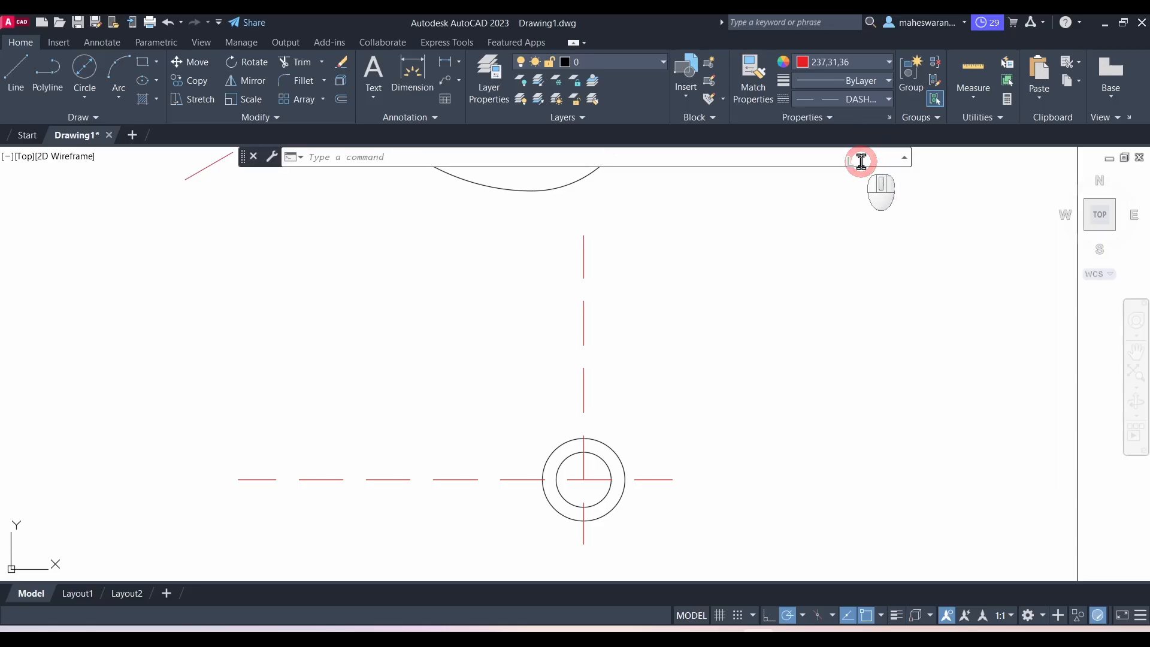
Step: Check the line style in the Adobe Acrobat figure, and load the CENTER linetype from acadiso.lin into the AutoCAD drawing
{"action": "key", "text": "alt+Tab"}
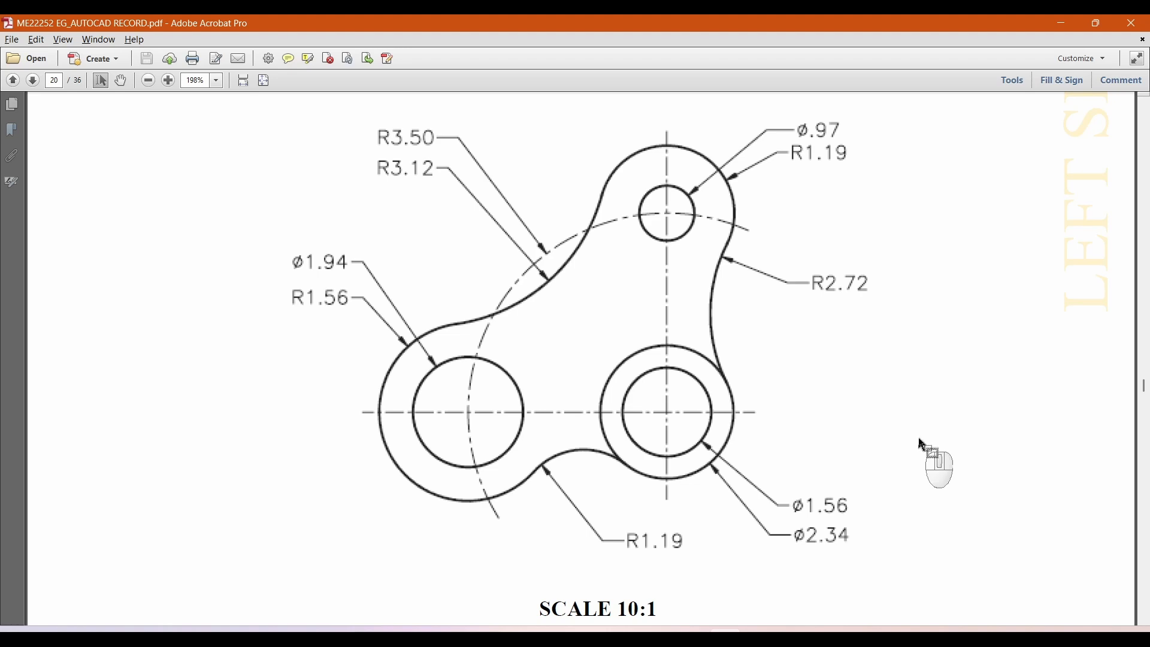
{"action": "key", "text": "alt+Tab"}
{"action": "left_click", "coordinate": [888, 98]}
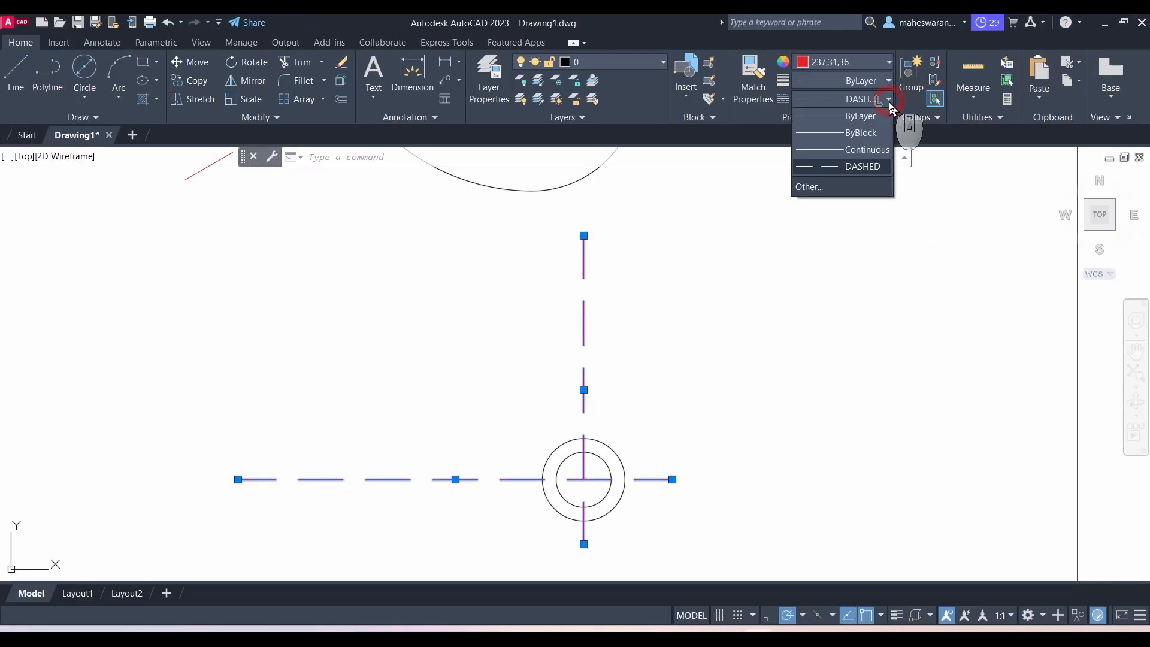
{"action": "left_click", "coordinate": [816, 187]}
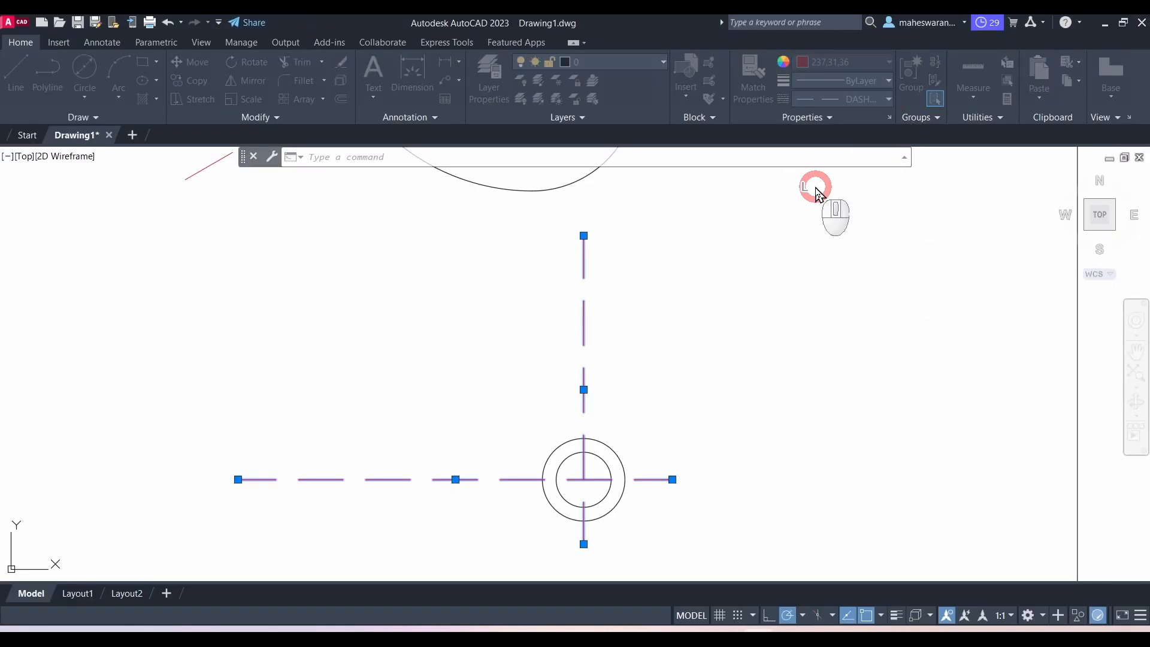
{"action": "left_click", "coordinate": [508, 166]}
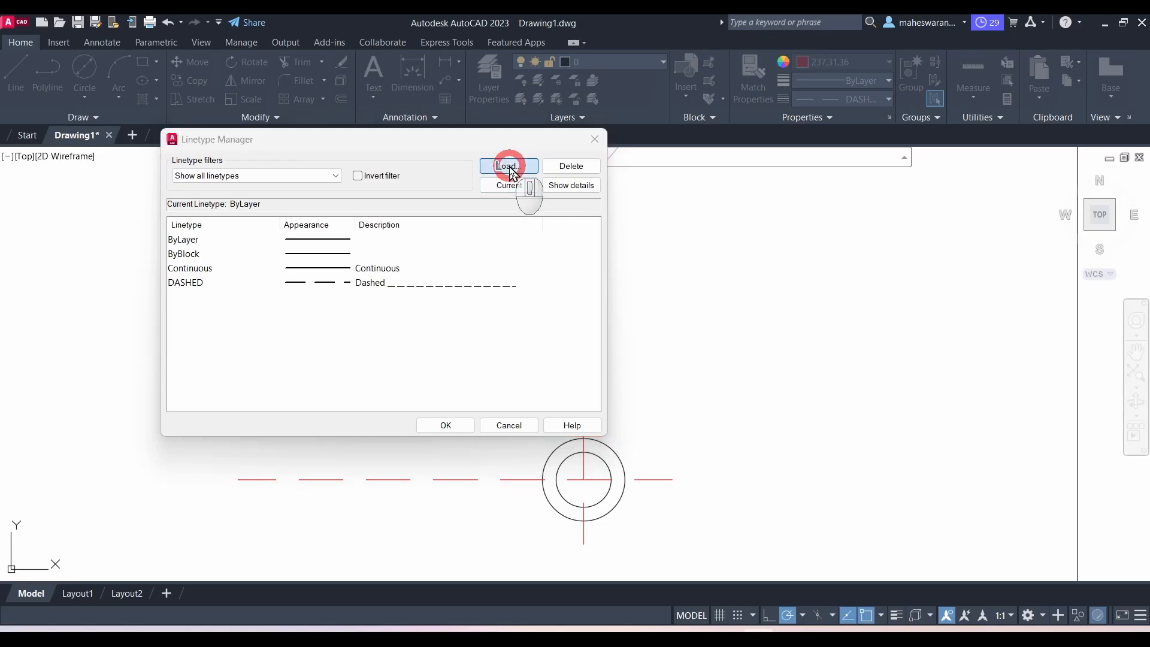
{"action": "scroll", "coordinate": [323, 293], "scroll_direction": "down", "scroll_amount": 5}
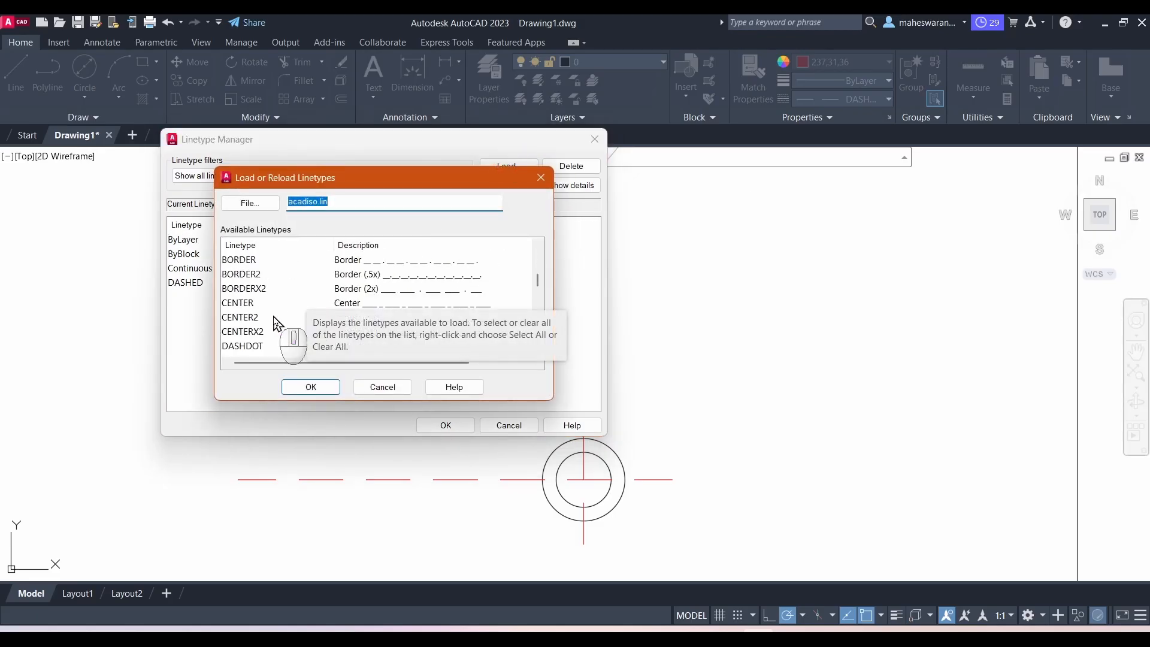
{"action": "left_click", "coordinate": [238, 302]}
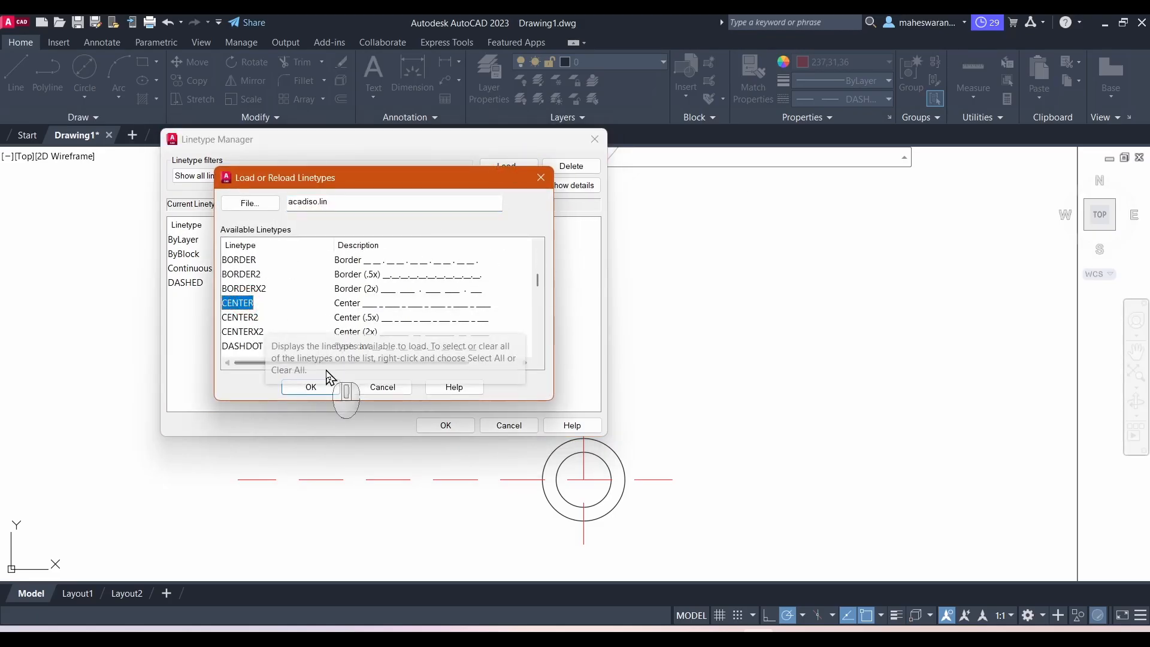
{"action": "left_click", "coordinate": [310, 386]}
{"action": "left_click", "coordinate": [444, 425]}
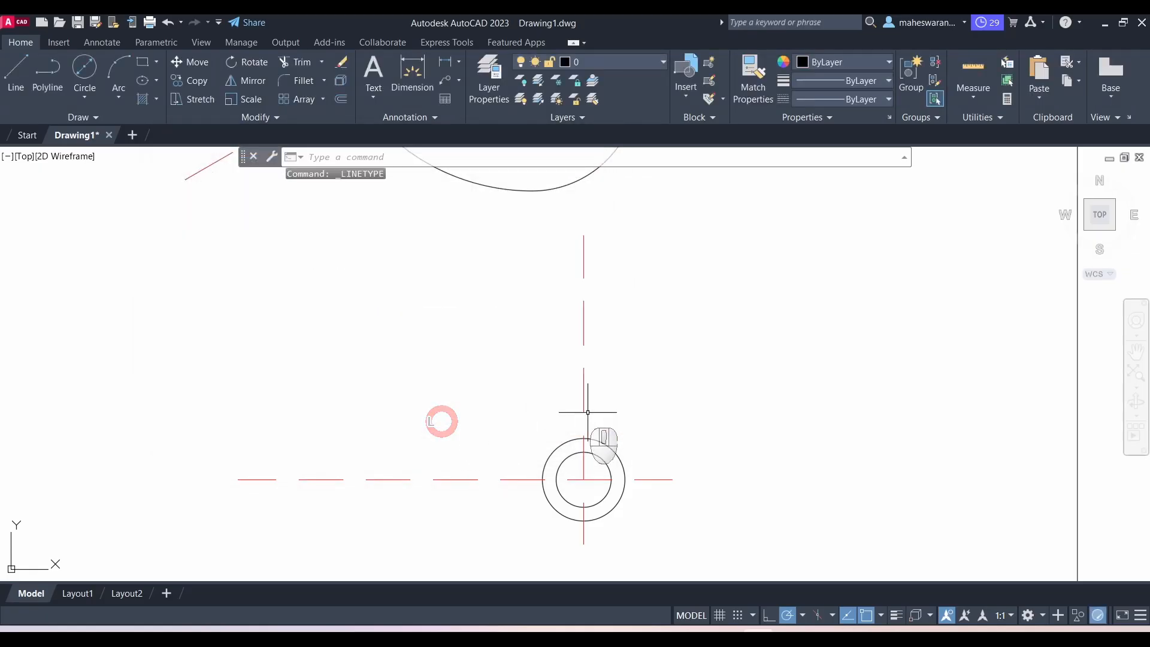
Step: Assign the CENTER linetype to the two red lines crossing at the circles' centre
{"action": "left_click", "coordinate": [584, 369]}
{"action": "left_click", "coordinate": [437, 478]}
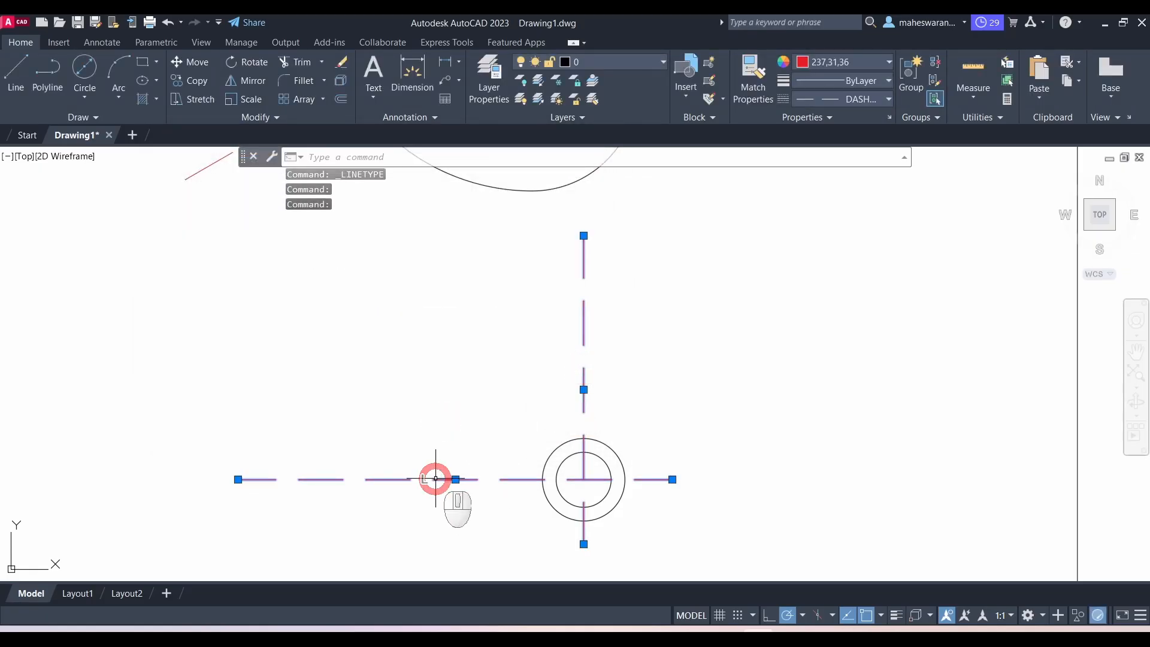
{"action": "left_click", "coordinate": [872, 100]}
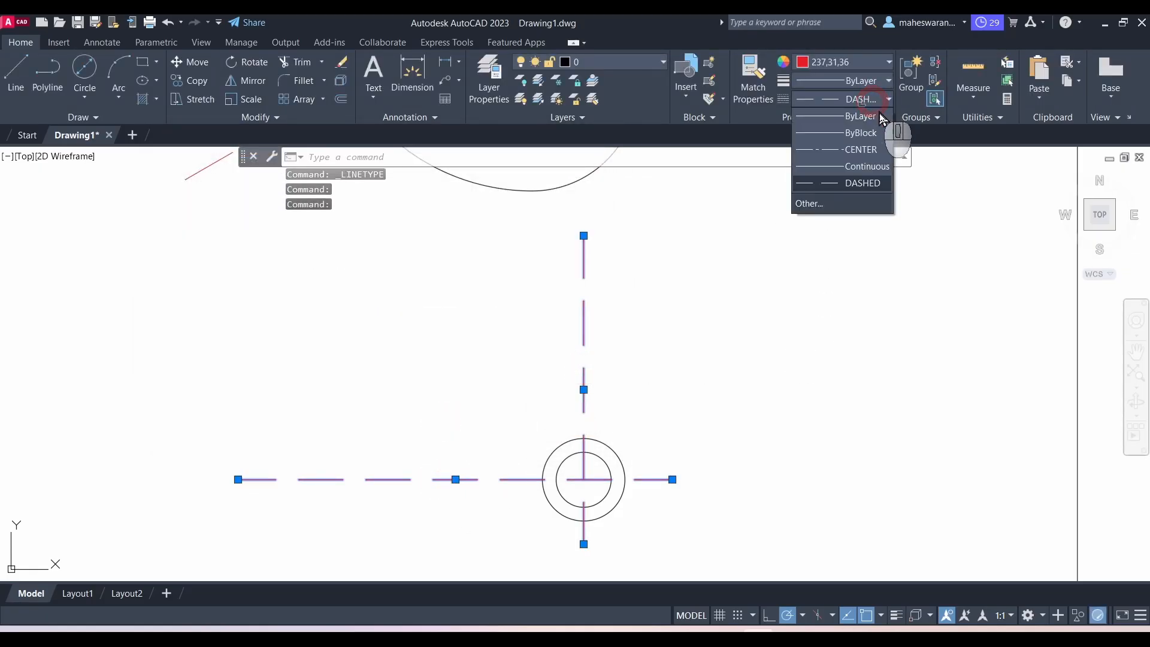
{"action": "left_click", "coordinate": [856, 153]}
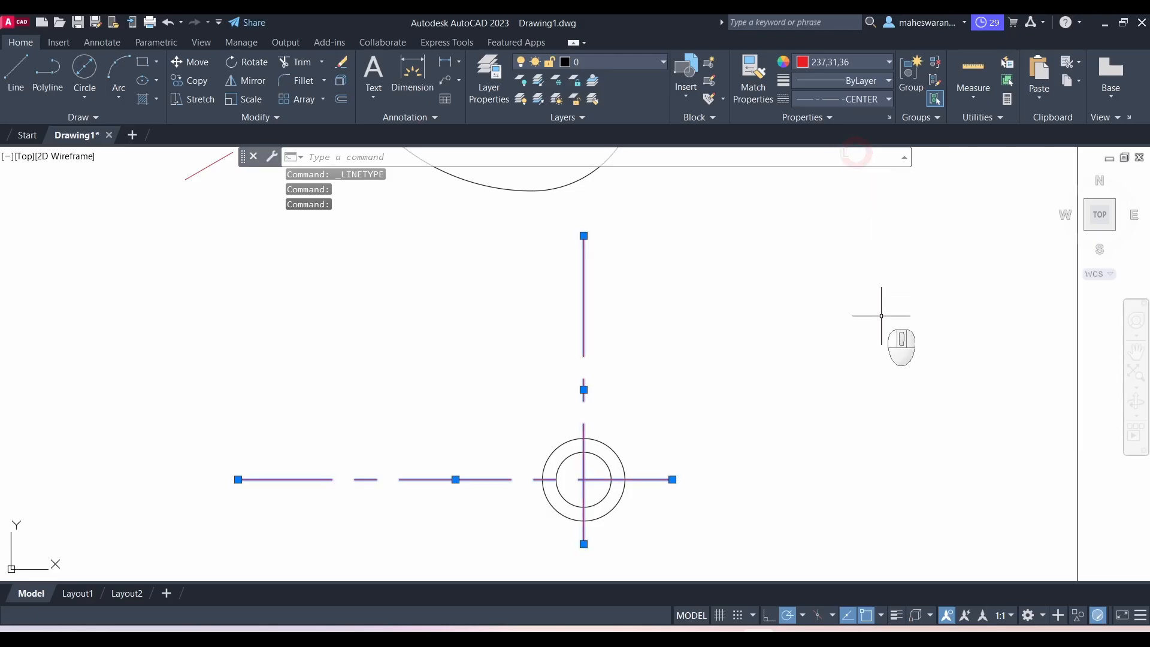
{"action": "key", "text": "Escape"}
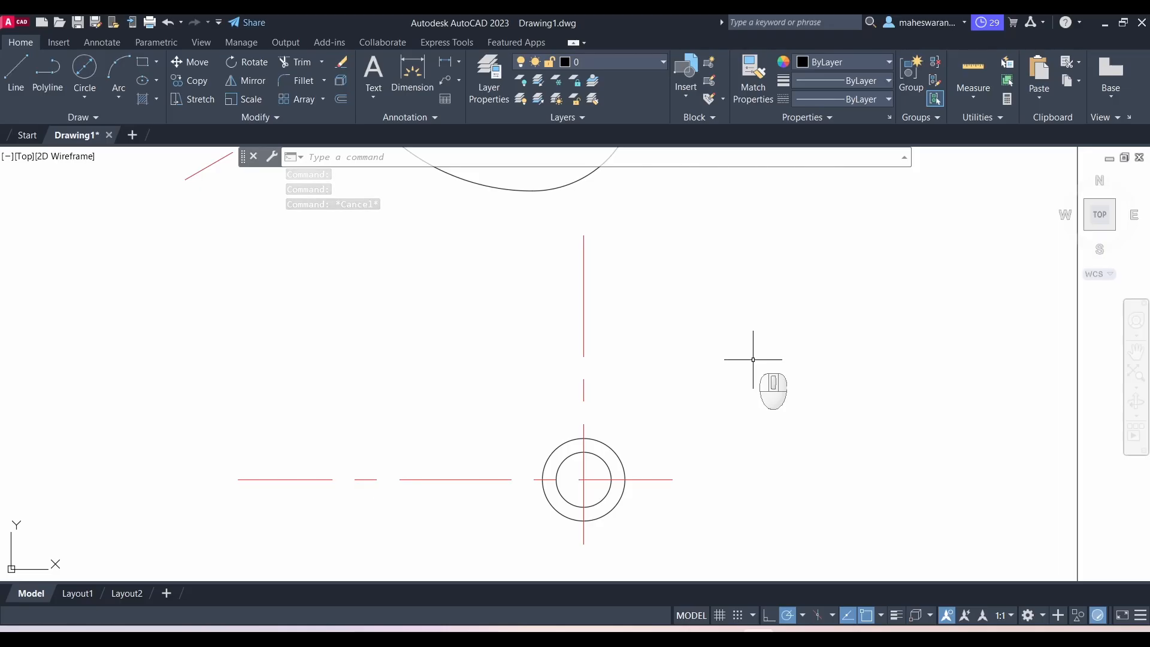
Step: Set the drawing's global linetype scale factor (LTSCALE) to 0.5
{"action": "type", "text": "lts"}
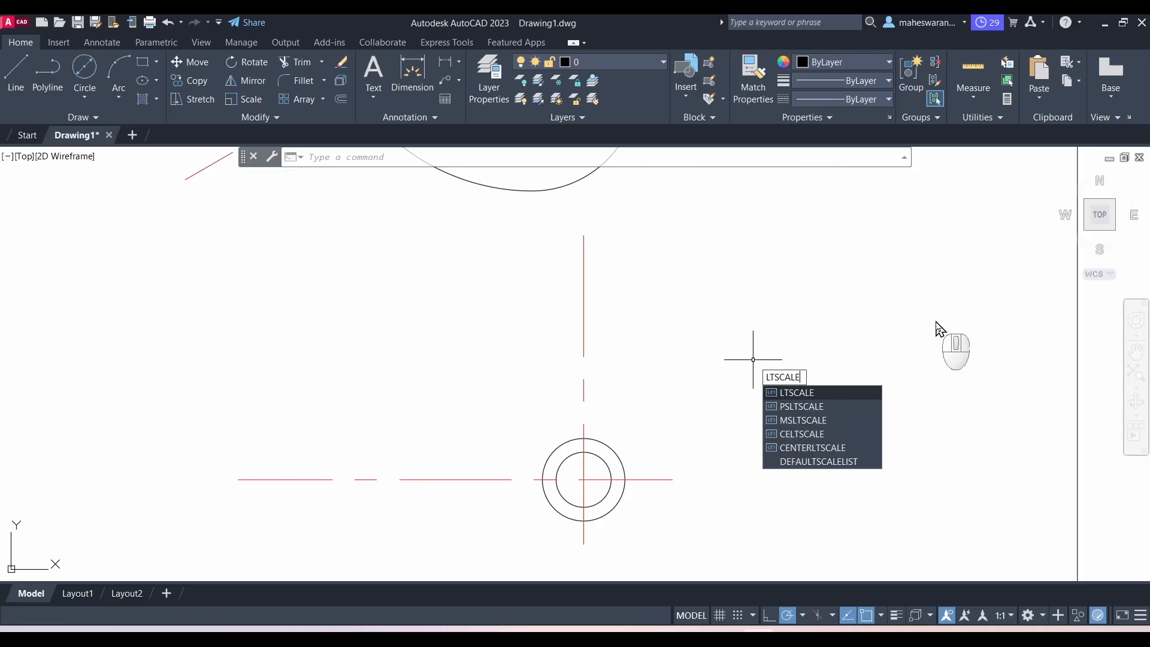
{"action": "key", "text": "Return"}
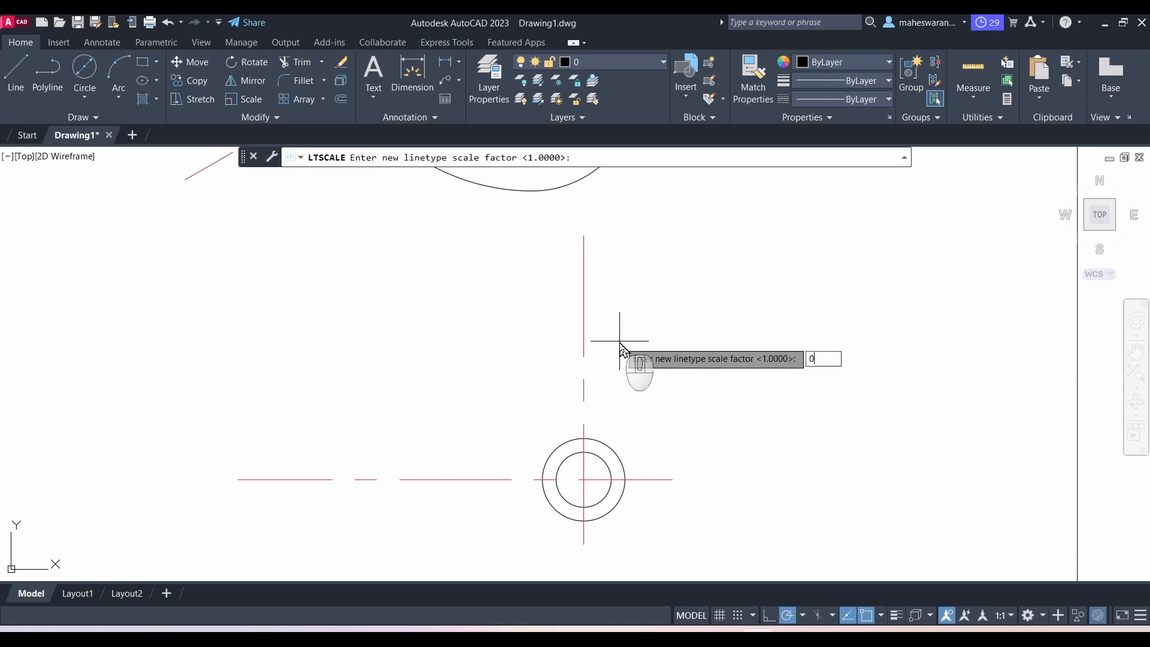
{"action": "key", "text": "Return"}
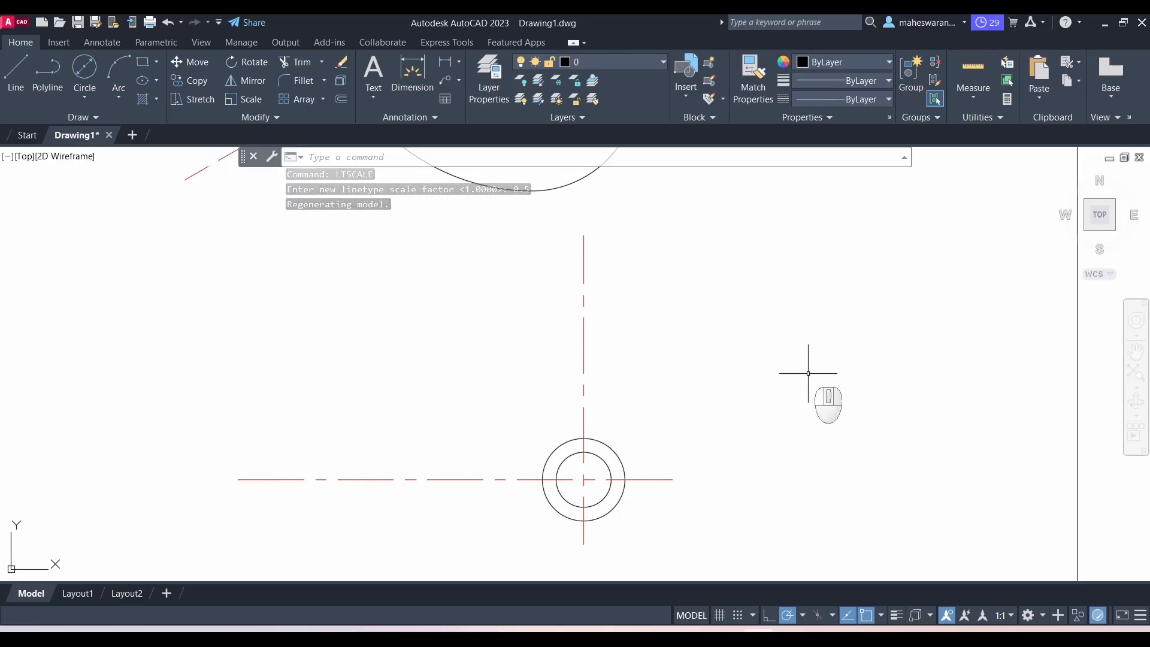
Step: Check the arc radius in the Adobe Acrobat figure, and draw a concentric circle of radius 35 around the two circles in AutoCAD
{"action": "key", "text": "alt+Tab"}
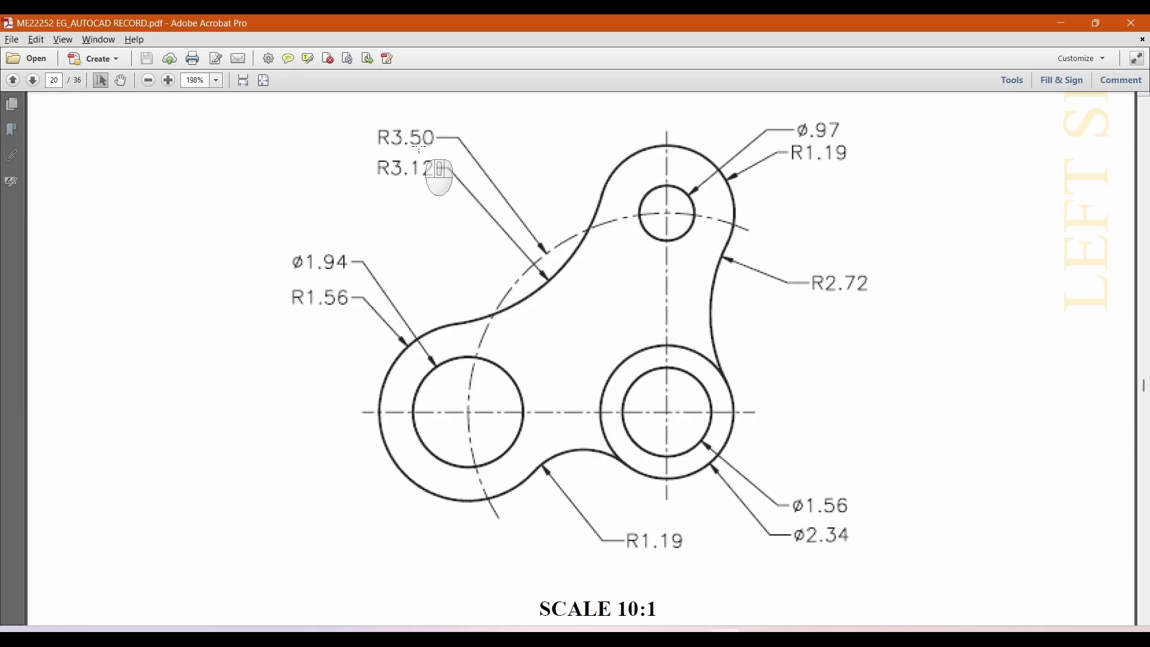
{"action": "key", "text": "alt+Tab"}
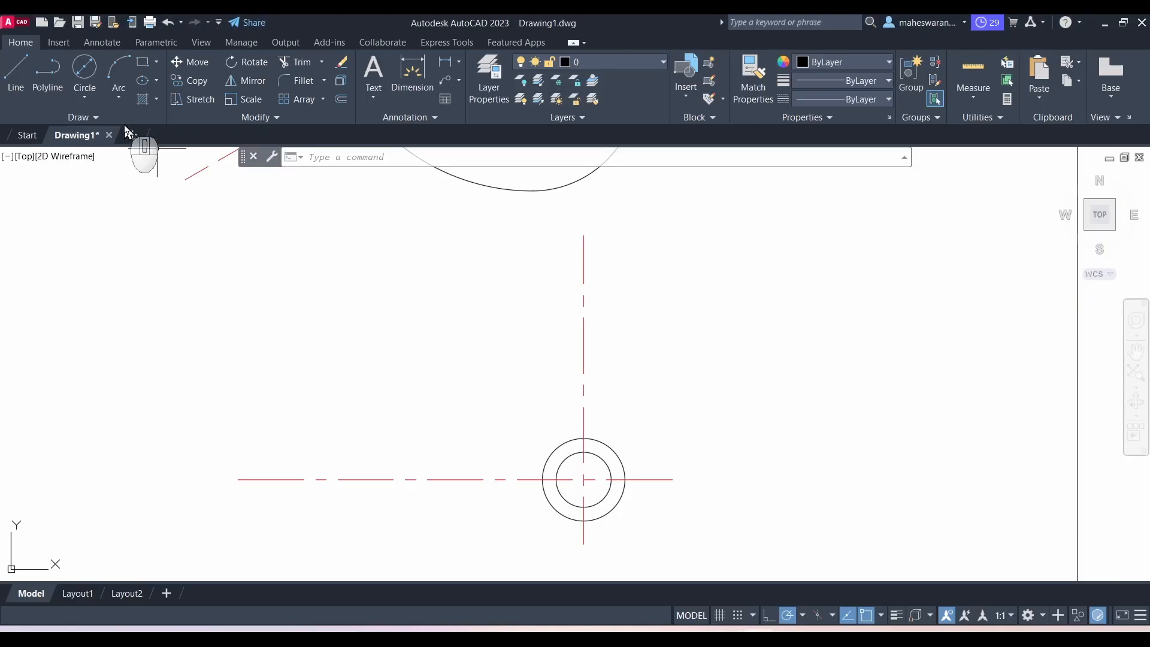
{"action": "left_click", "coordinate": [85, 98]}
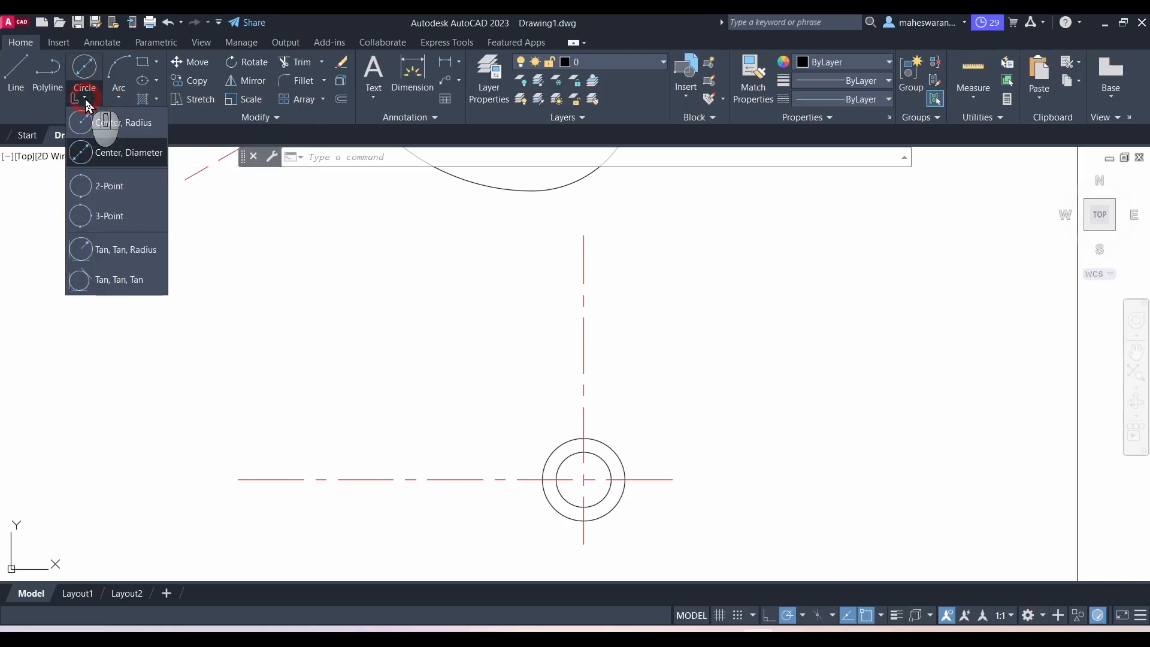
{"action": "left_click", "coordinate": [114, 125]}
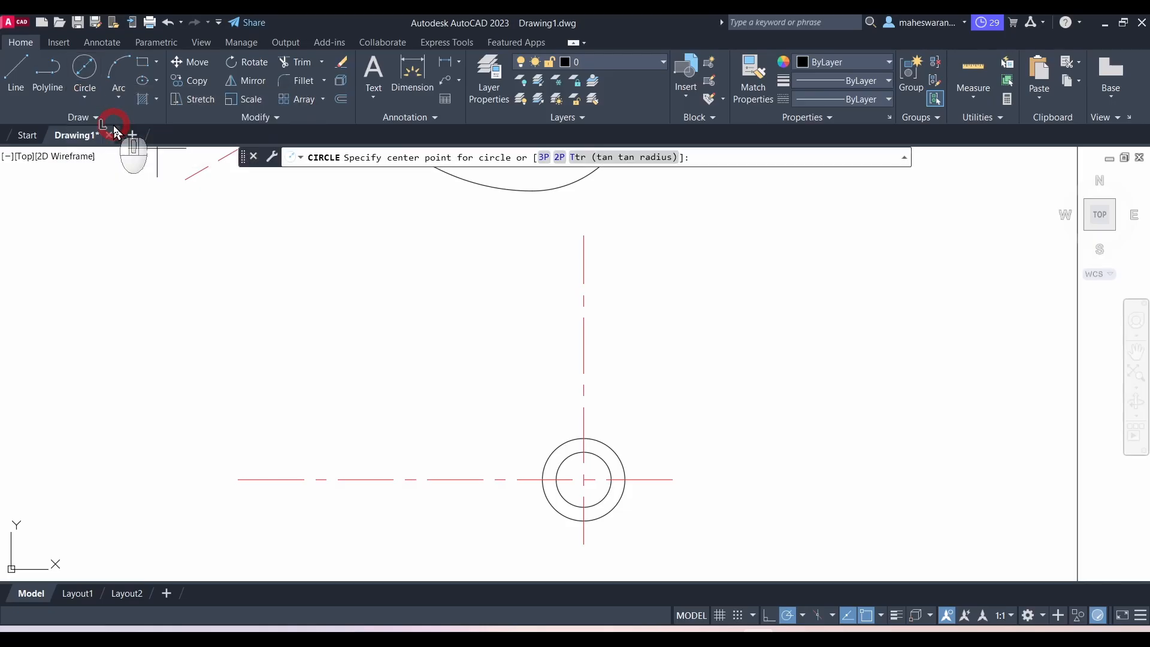
{"action": "left_click", "coordinate": [583, 479]}
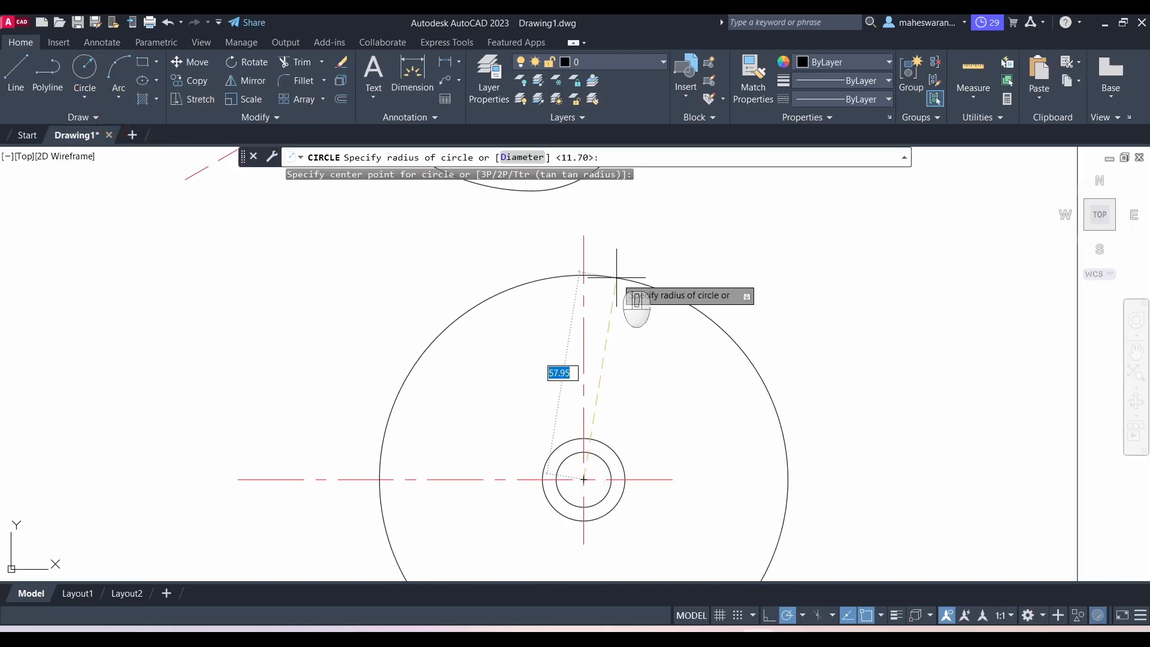
{"action": "key", "text": "alt+Tab"}
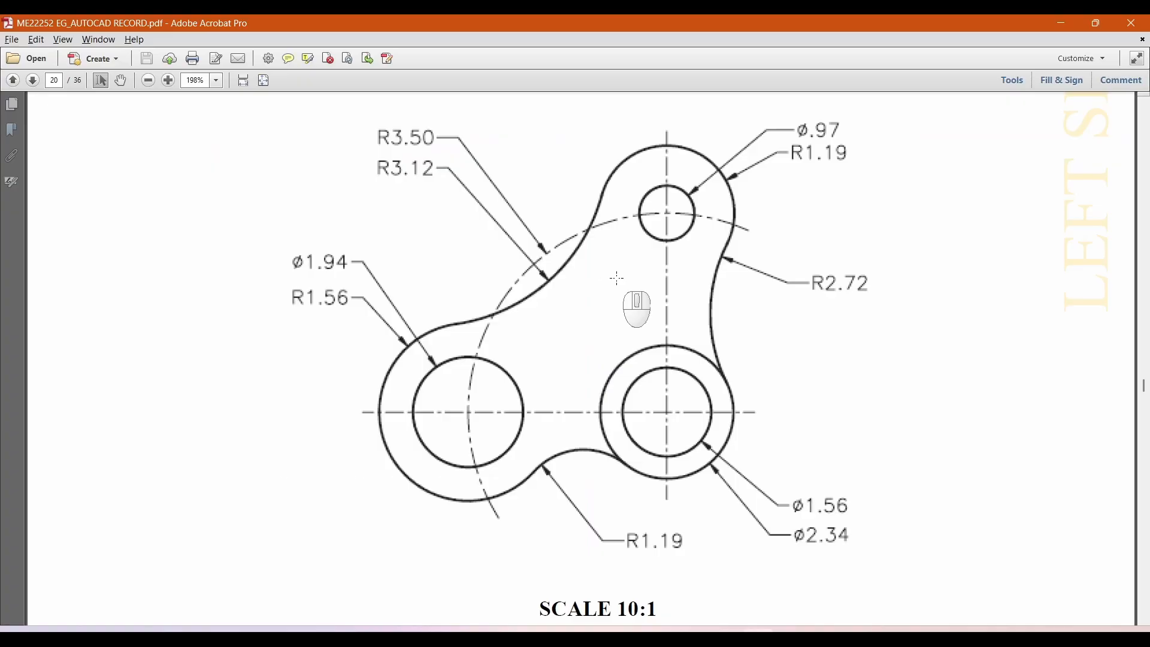
{"action": "key", "text": "alt+Tab"}
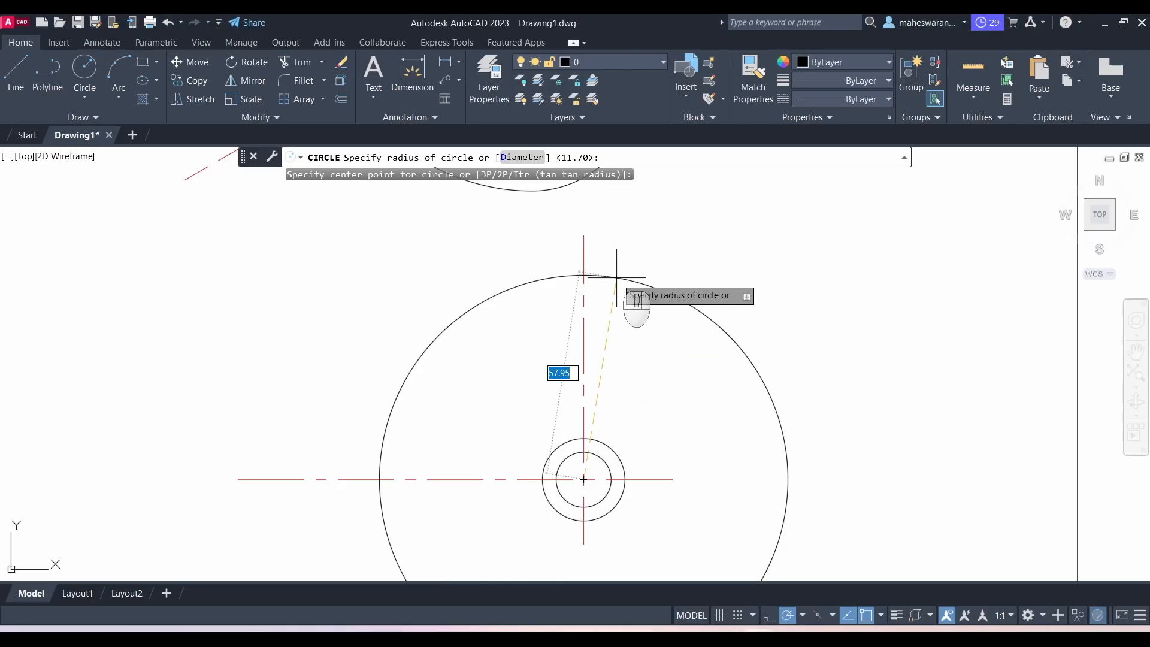
{"action": "type", "text": "35"}
{"action": "key", "text": "Return"}
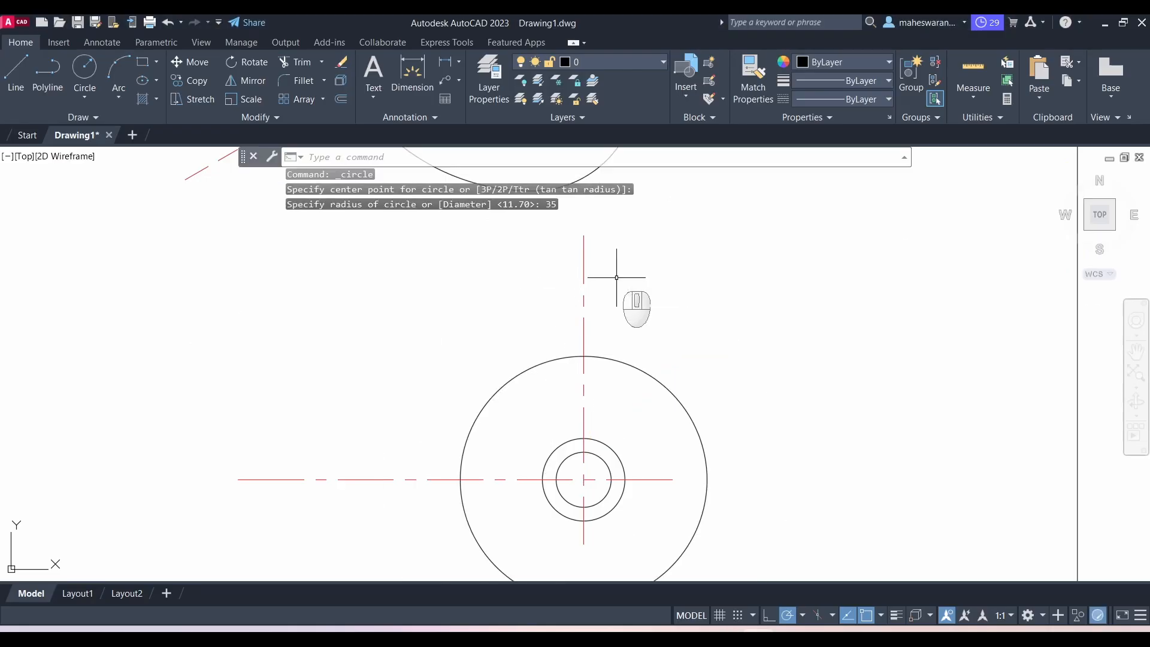
Step: Give the radius 35 circle the CENTER linetype and the red colour 205,32,39
{"action": "left_click", "coordinate": [677, 400]}
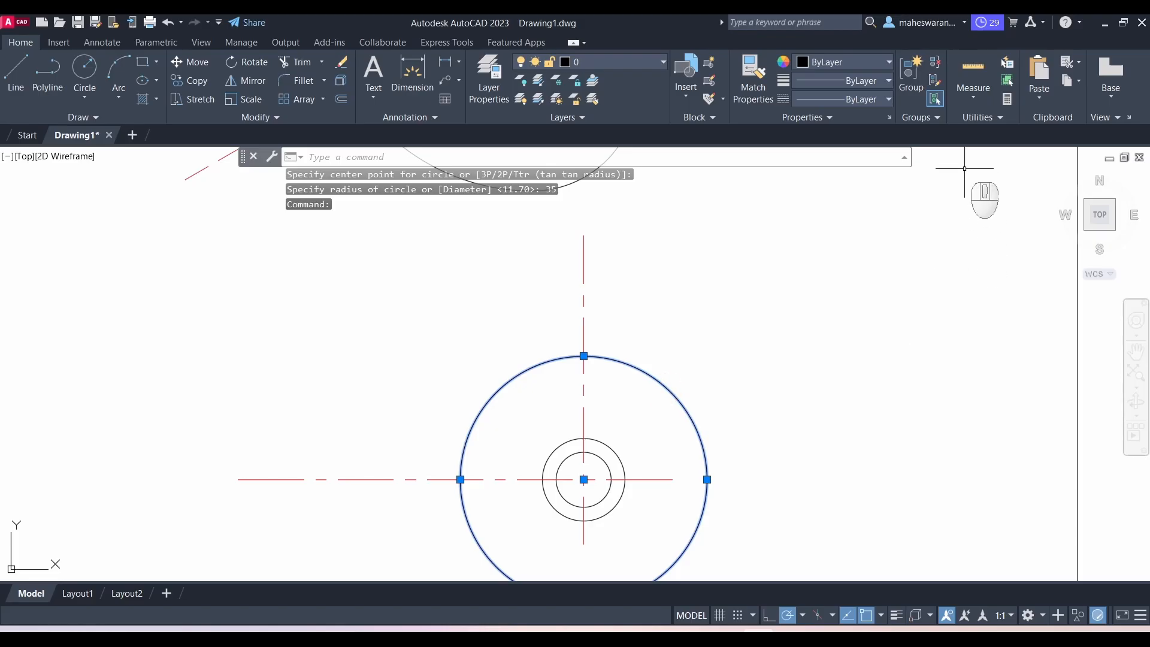
{"action": "left_click", "coordinate": [889, 98]}
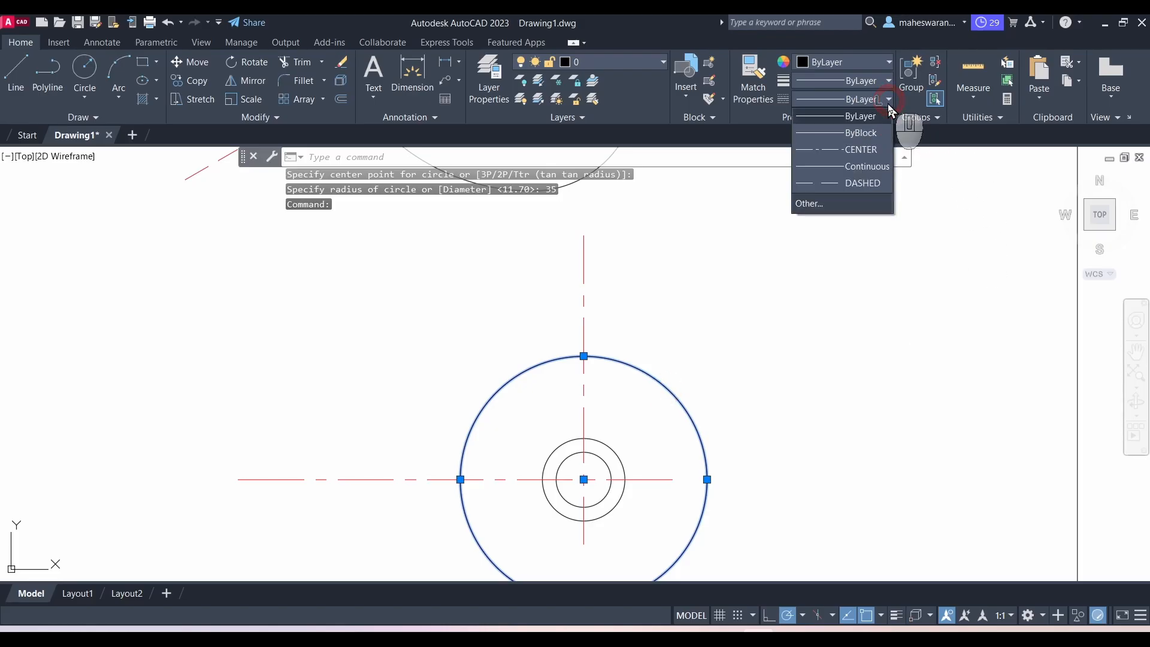
{"action": "left_click", "coordinate": [864, 151]}
{"action": "left_click", "coordinate": [875, 66]}
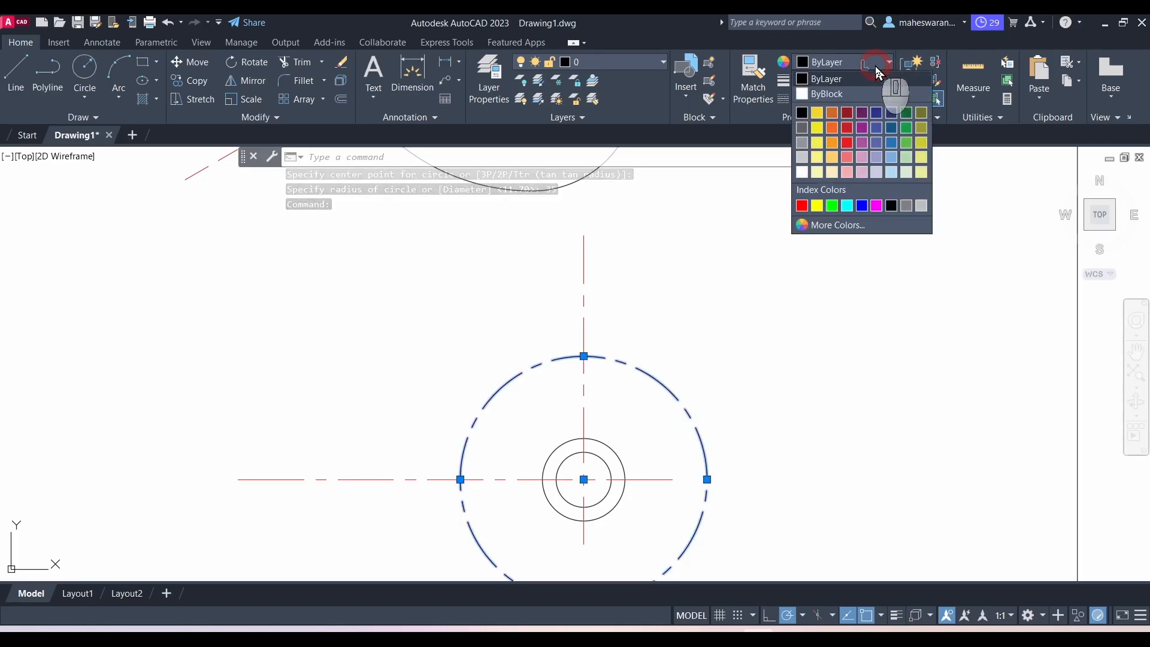
{"action": "left_click", "coordinate": [846, 128]}
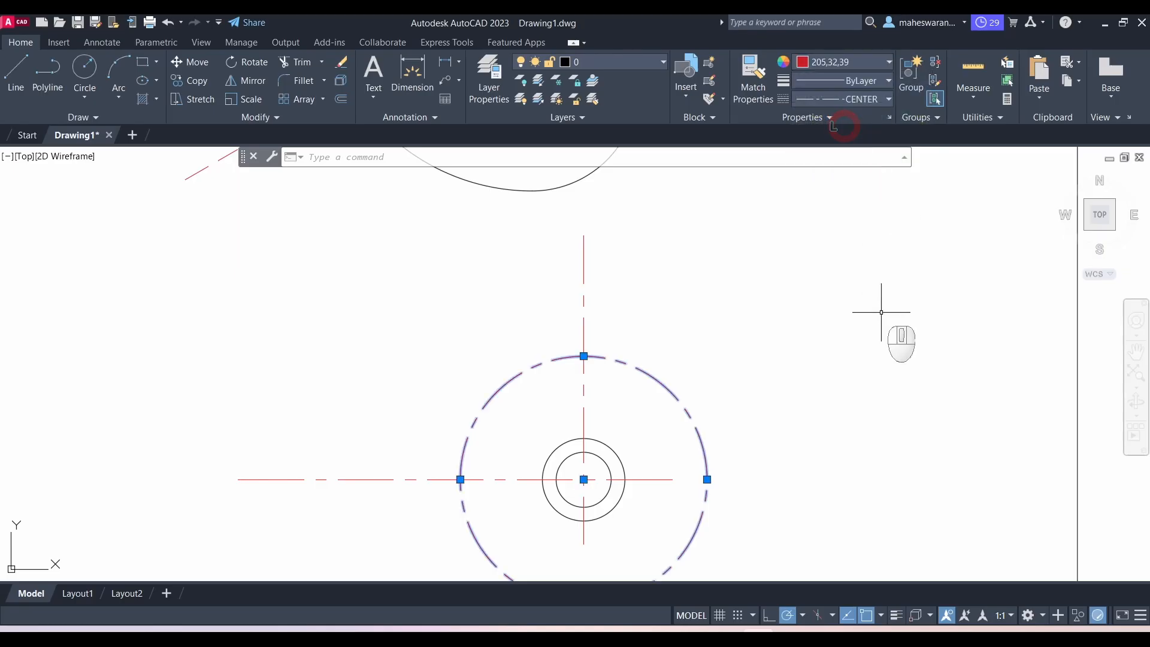
{"action": "key", "text": "Escape"}
Step: Trim the radius 35 circle at the centre lines, keeping only its upper-left quarter arc
{"action": "middle_click_drag", "start_coordinate": [834, 329], "coordinate": [794, 267]}
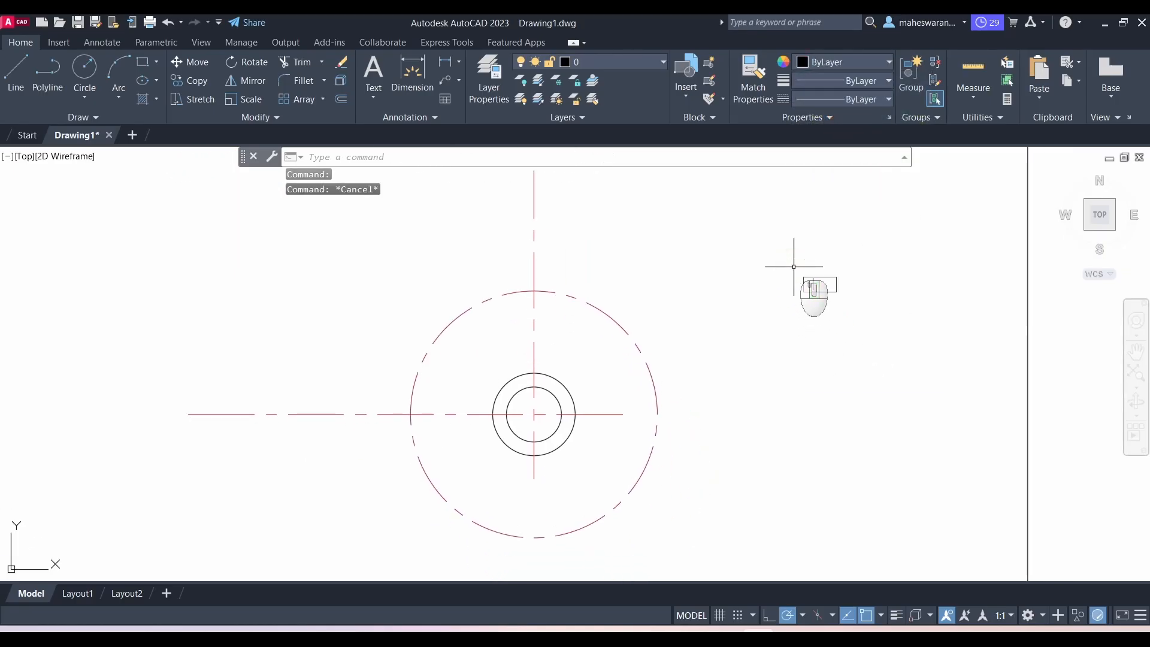
{"action": "type", "text": "tr"}
{"action": "key", "text": "Return"}
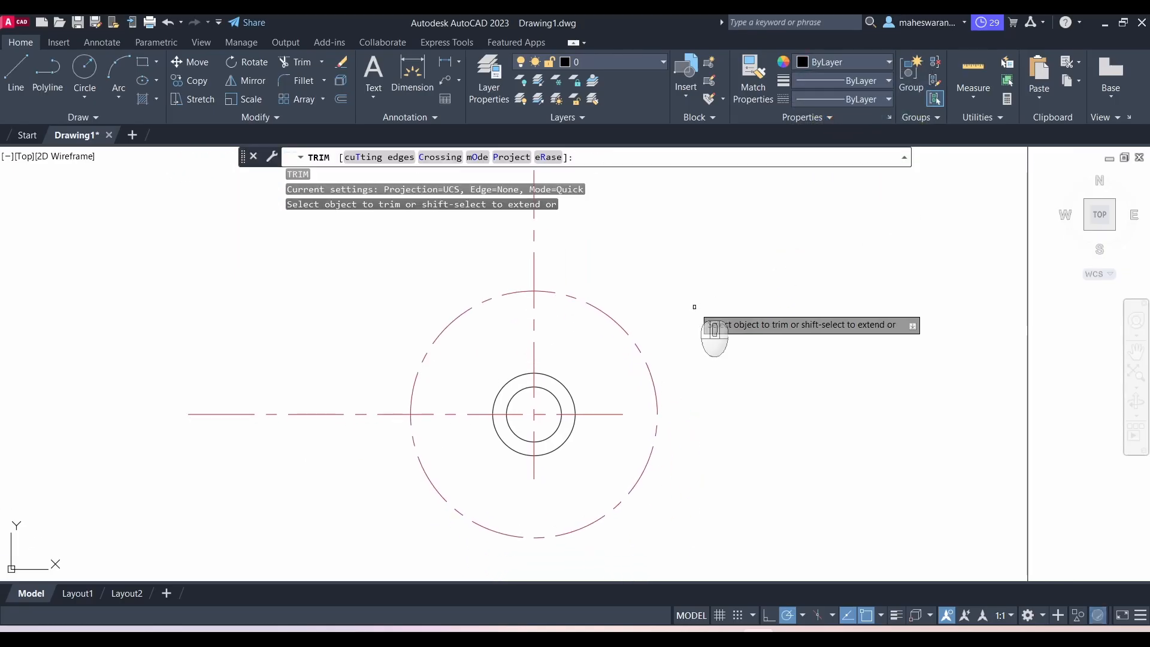
{"action": "left_click", "coordinate": [607, 312]}
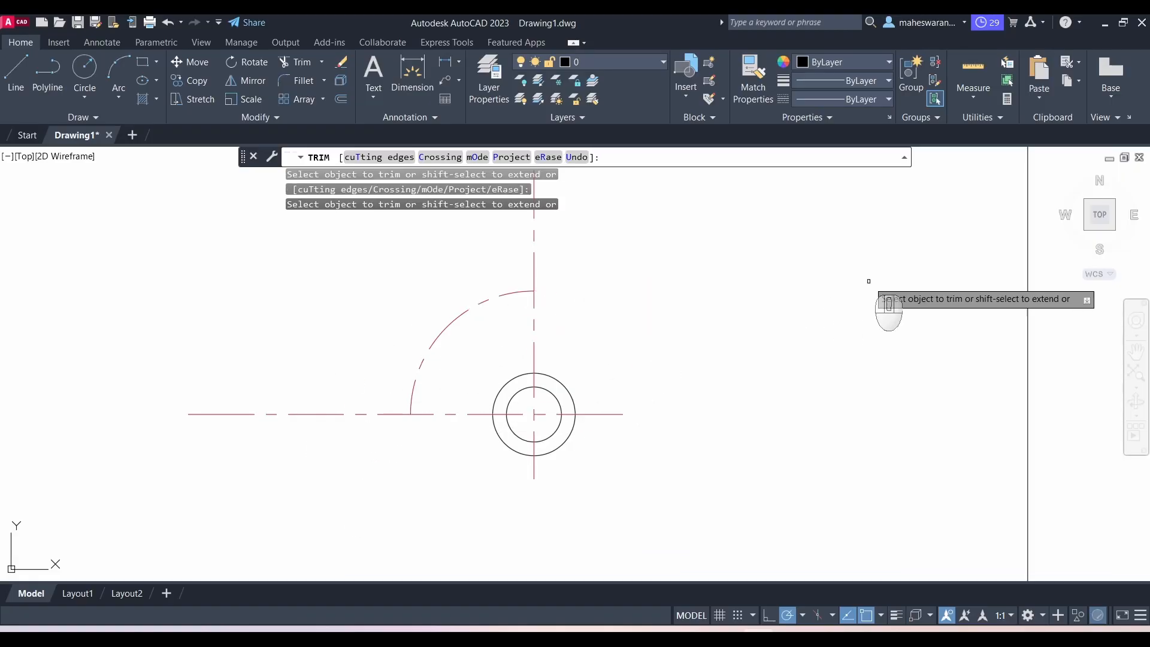
Step: Check the hole sizes in the Adobe Acrobat figure, and draw a diameter 19.4 circle at the centre arc's lower-left end in AutoCAD
{"action": "key", "text": "alt+Tab"}
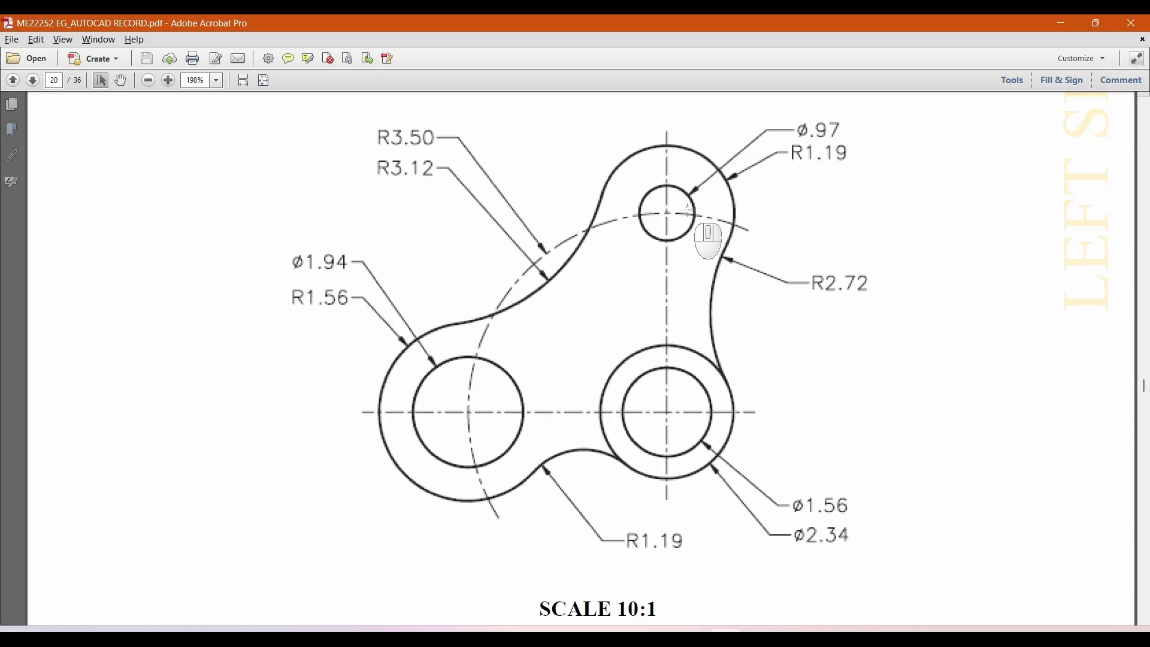
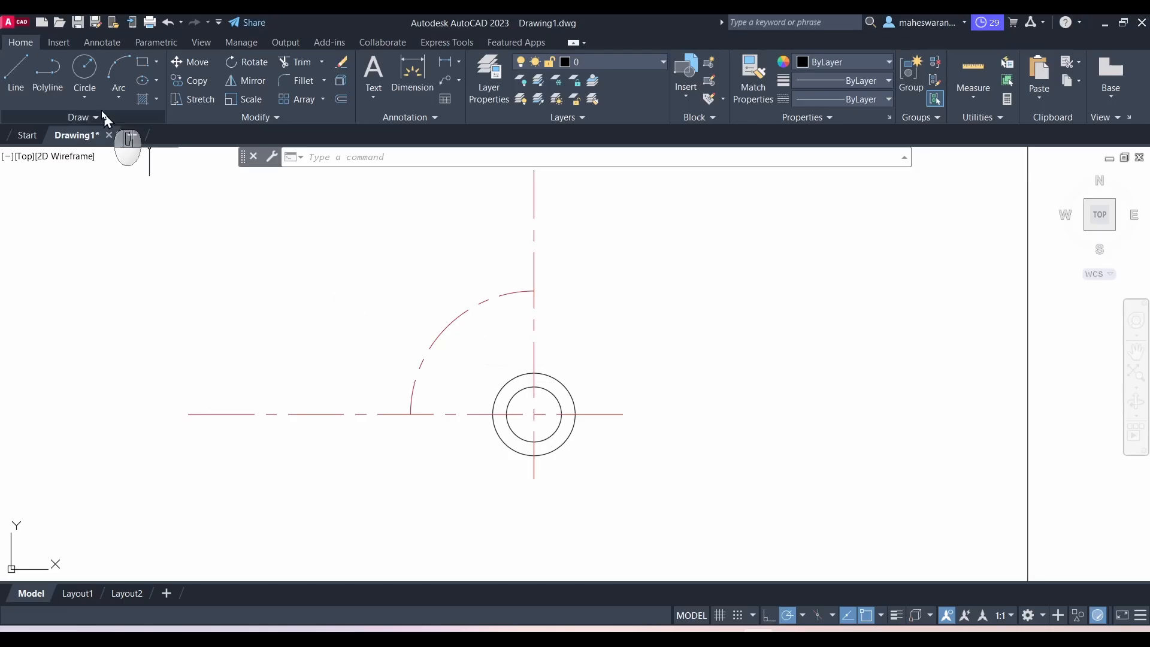
{"action": "left_click", "coordinate": [85, 97]}
{"action": "left_click", "coordinate": [113, 142]}
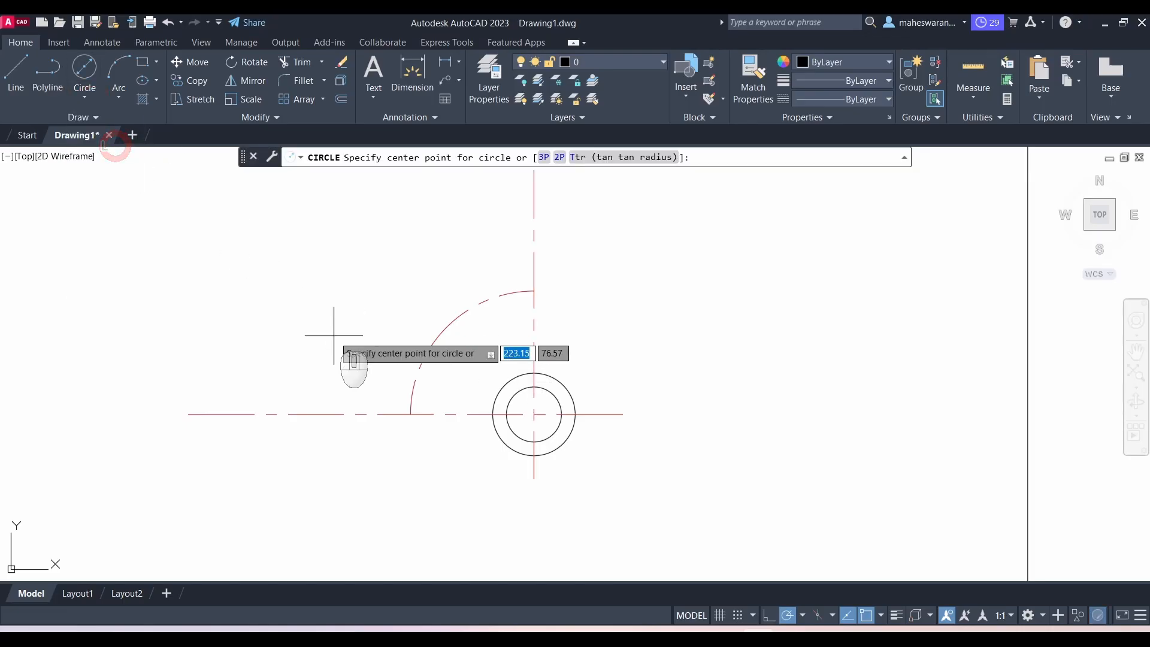
{"action": "left_click", "coordinate": [411, 414]}
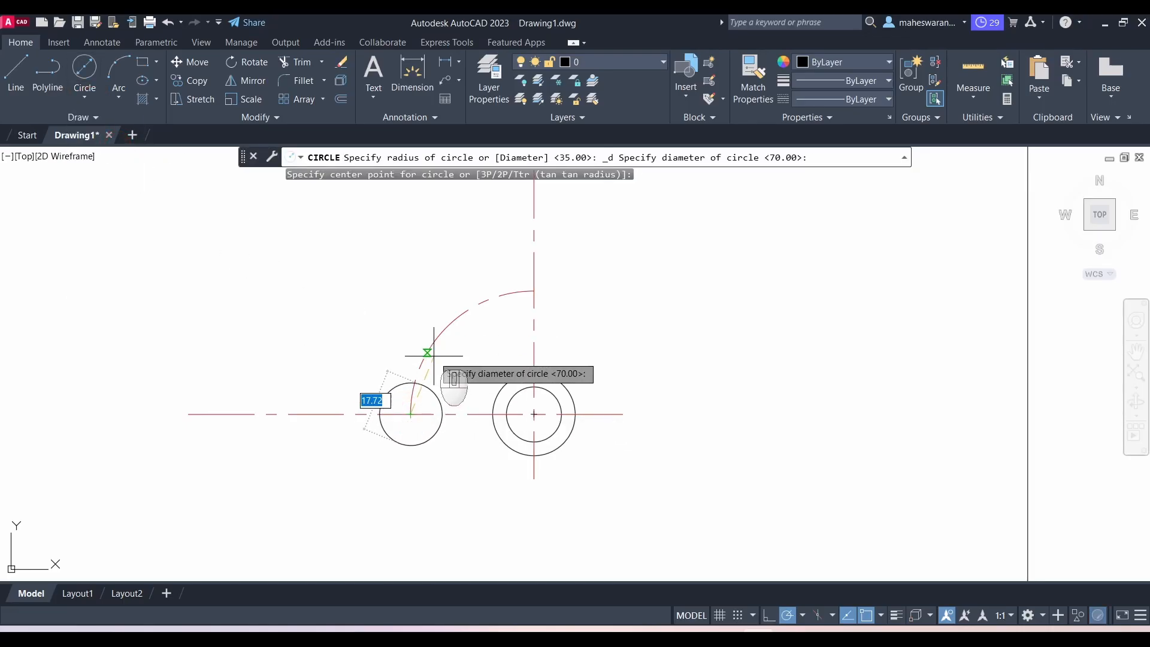
{"action": "type", "text": "19.4"}
{"action": "key", "text": "Return"}
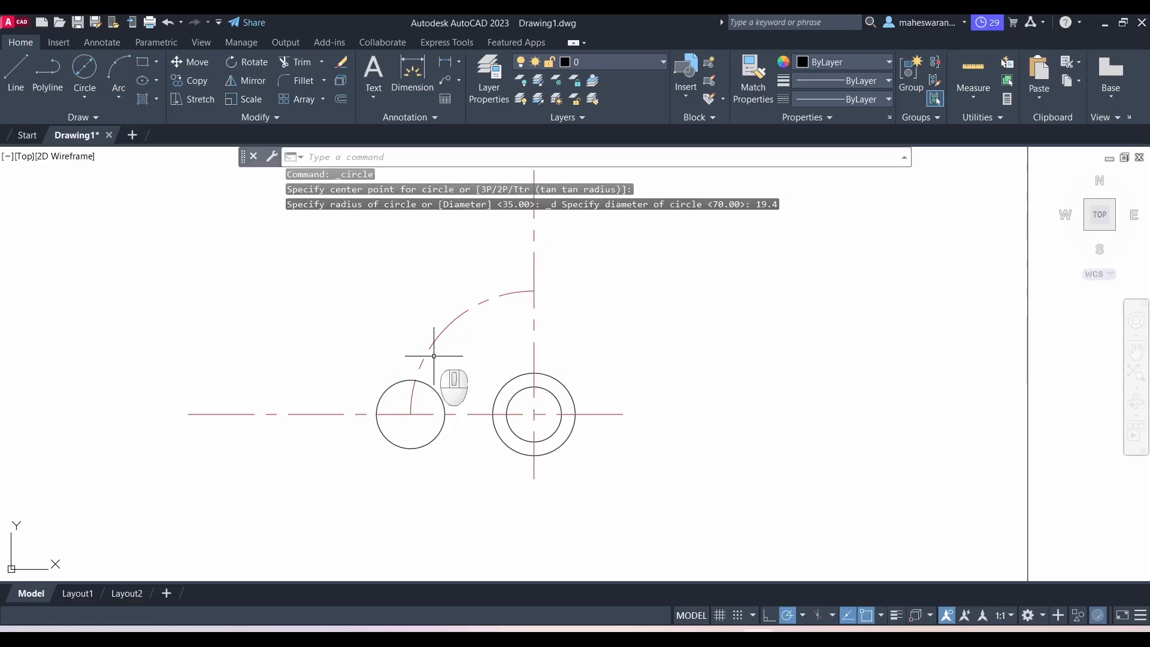
Step: Check the top hole's diameter in the Adobe Acrobat figure, and draw a diameter 9.7 circle at the centre arc's upper end in AutoCAD
{"action": "key", "text": "alt+Tab"}
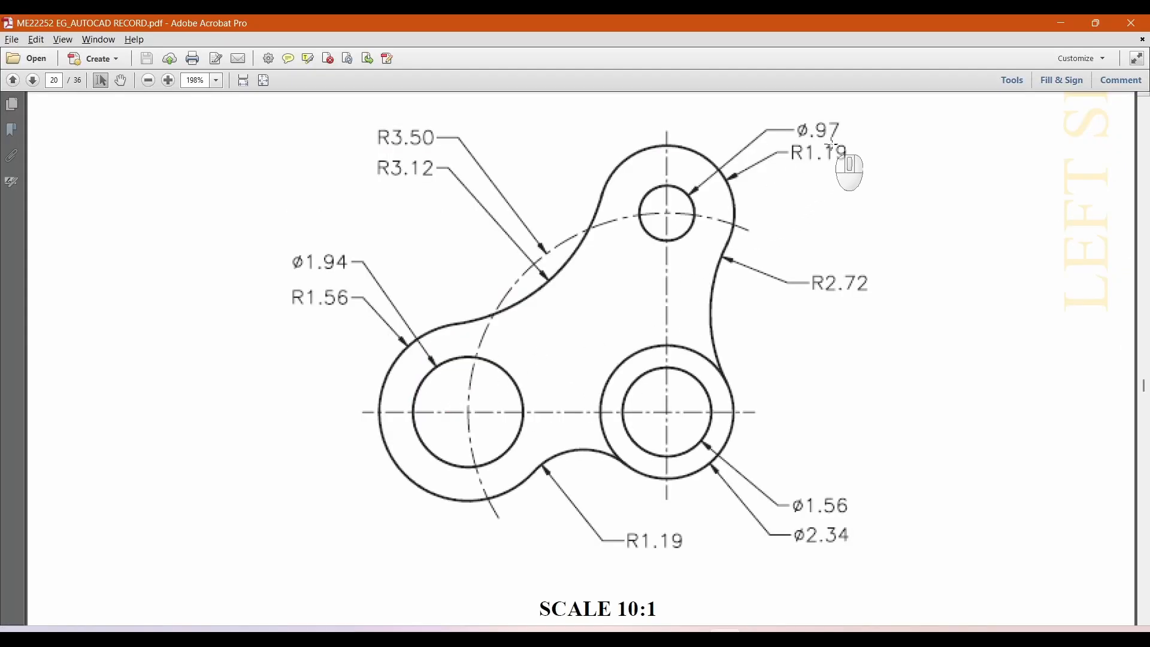
{"action": "key", "text": "alt+Tab"}
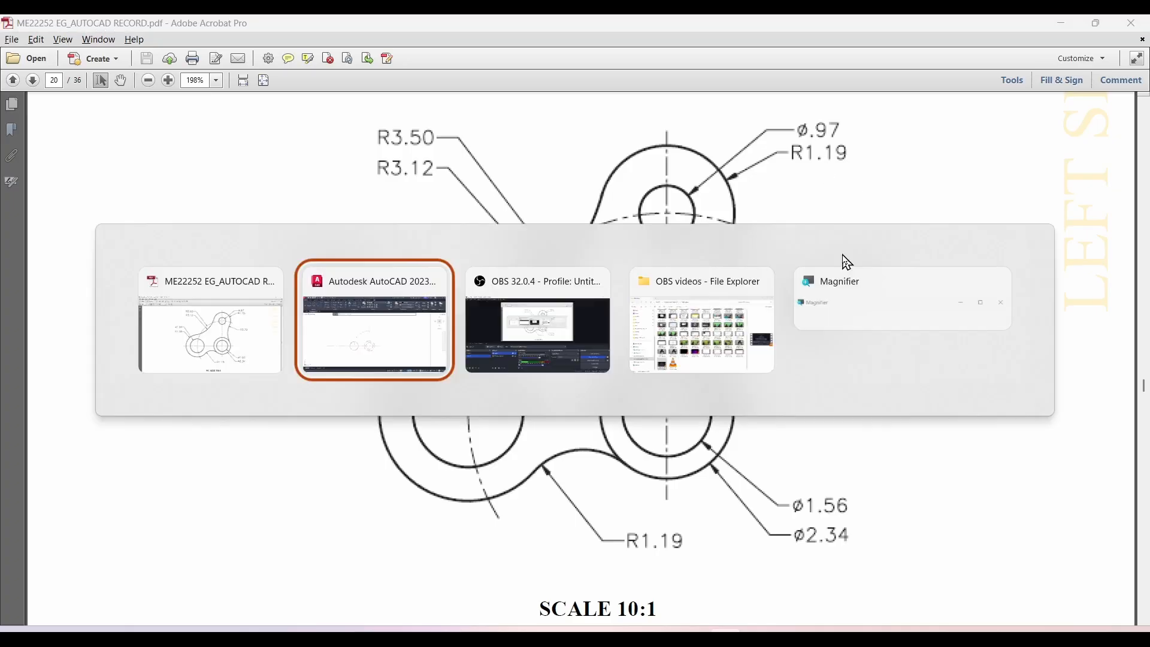
{"action": "left_click", "coordinate": [83, 66]}
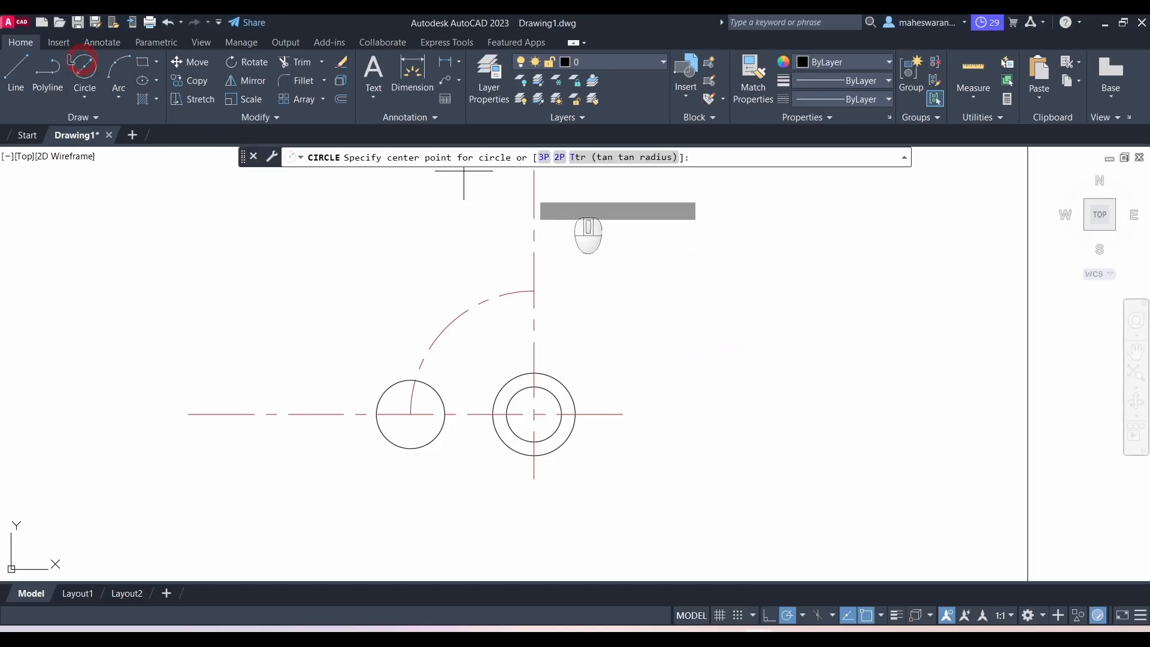
{"action": "left_click", "coordinate": [534, 291]}
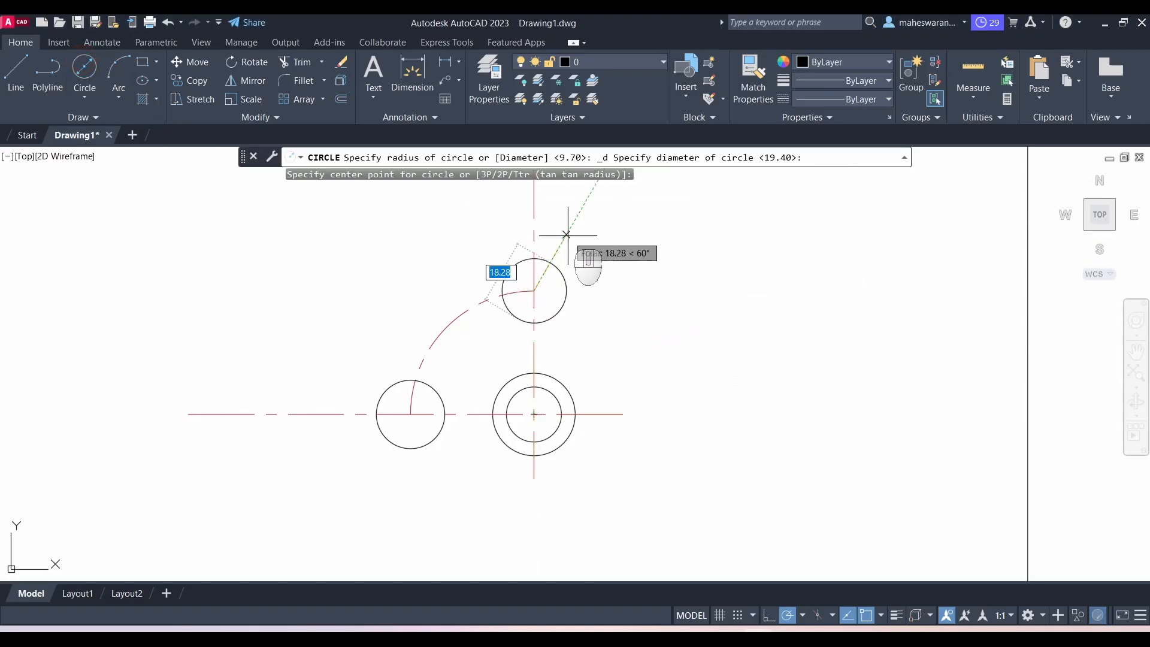
{"action": "type", "text": "9.7"}
{"action": "key", "text": "Return"}
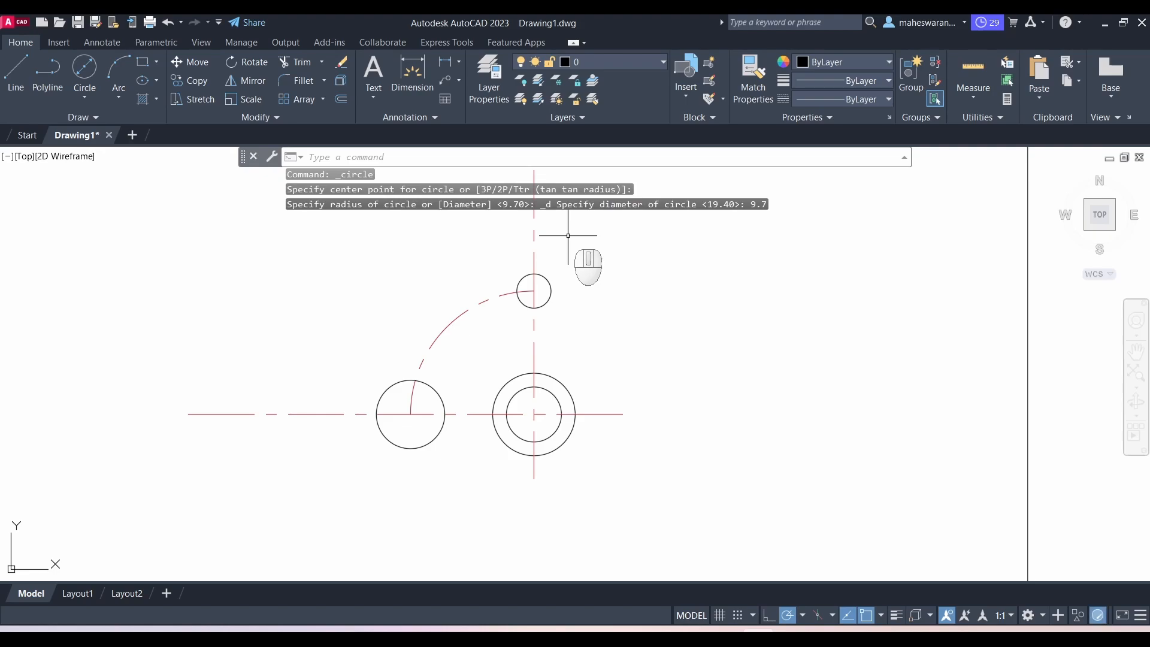
Step: Check the left boss radius in the Adobe Acrobat figure, and draw a concentric radius 15.6 circle around the diameter 19.4 circle in AutoCAD
{"action": "key", "text": "alt+Tab"}
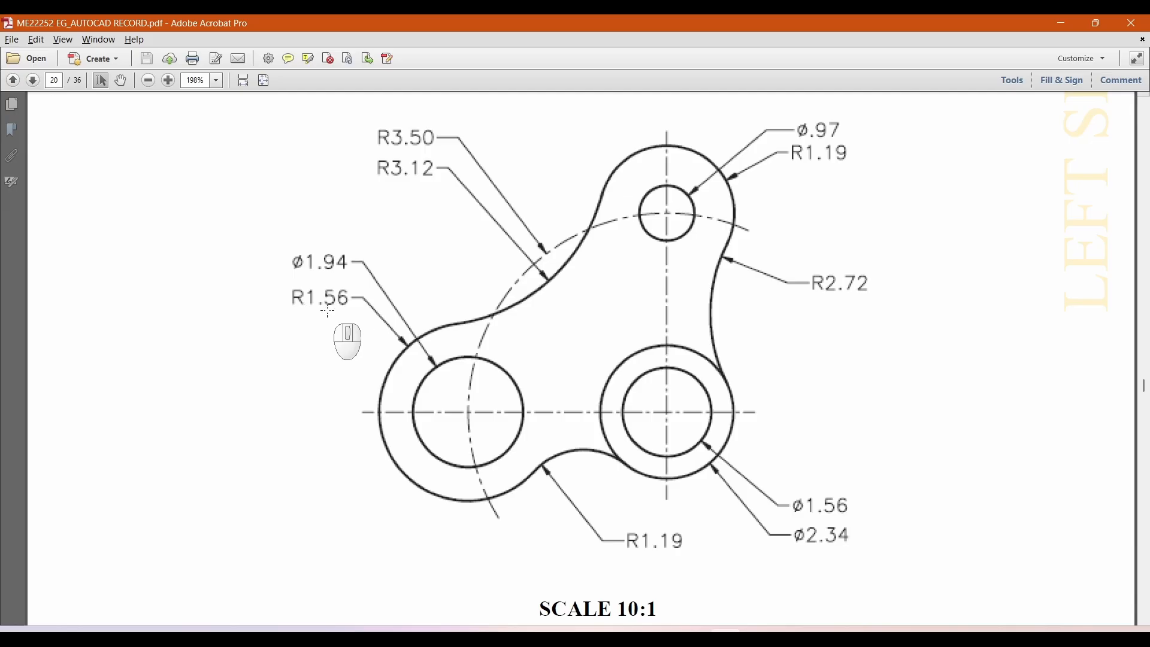
{"action": "key", "text": "alt+Tab"}
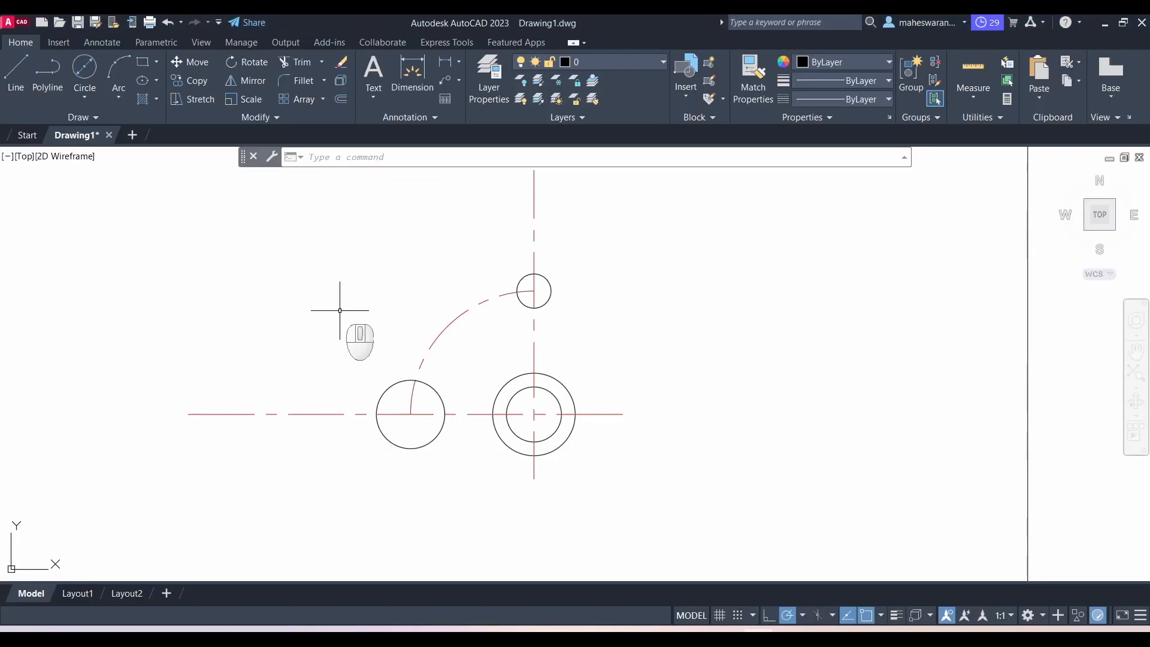
{"action": "left_click", "coordinate": [84, 100]}
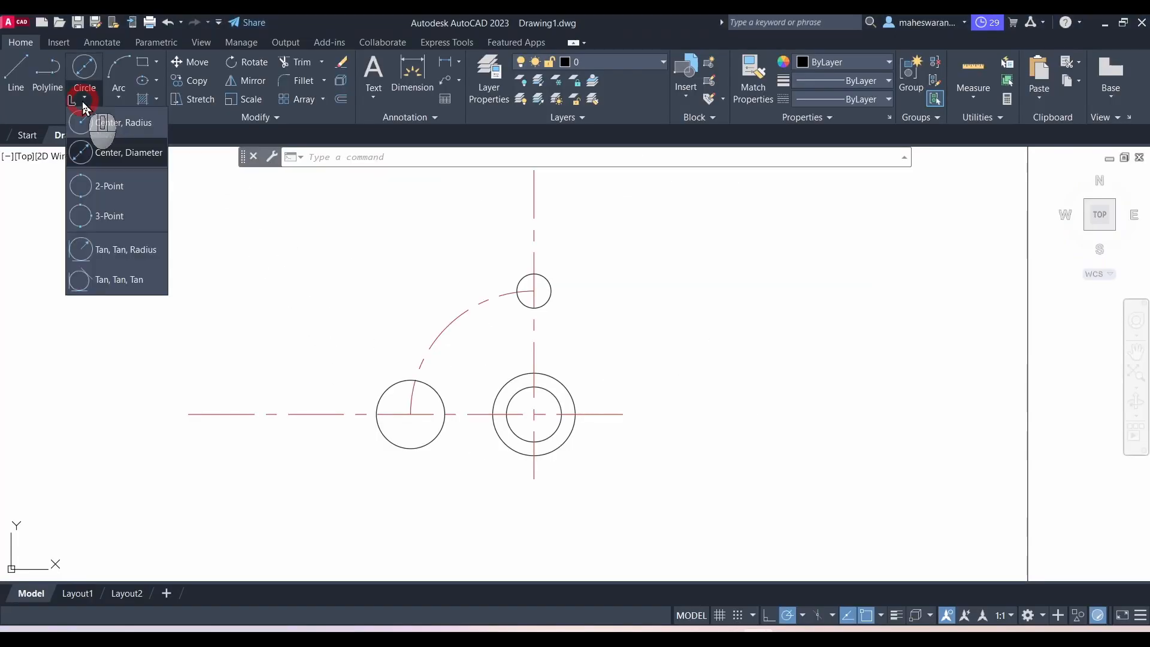
{"action": "left_click", "coordinate": [117, 122]}
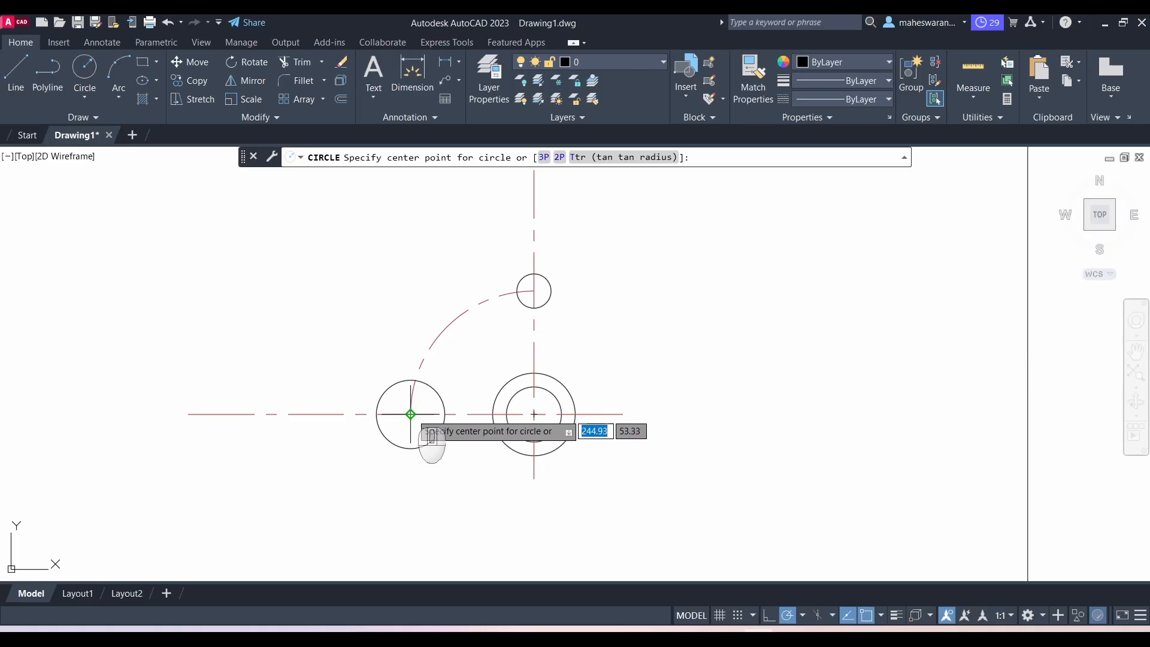
{"action": "scroll", "coordinate": [410, 414], "scroll_direction": "up", "scroll_amount": 5}
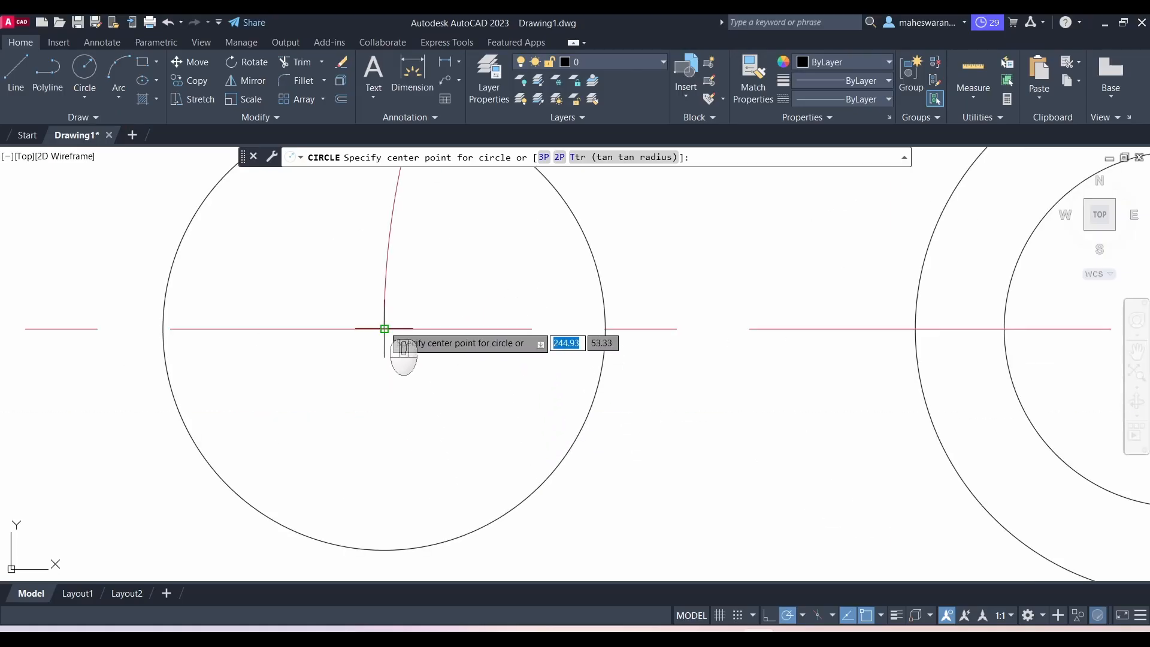
{"action": "left_click", "coordinate": [384, 328]}
{"action": "scroll", "coordinate": [385, 359], "scroll_direction": "down", "scroll_amount": 4}
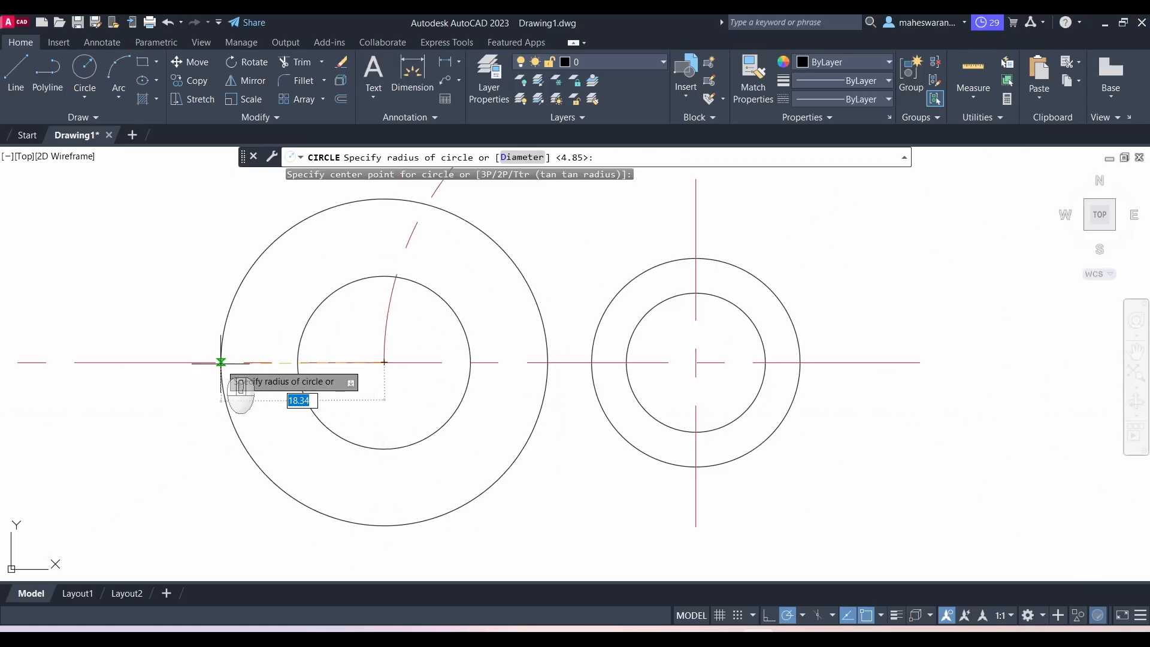
{"action": "type", "text": "15"}
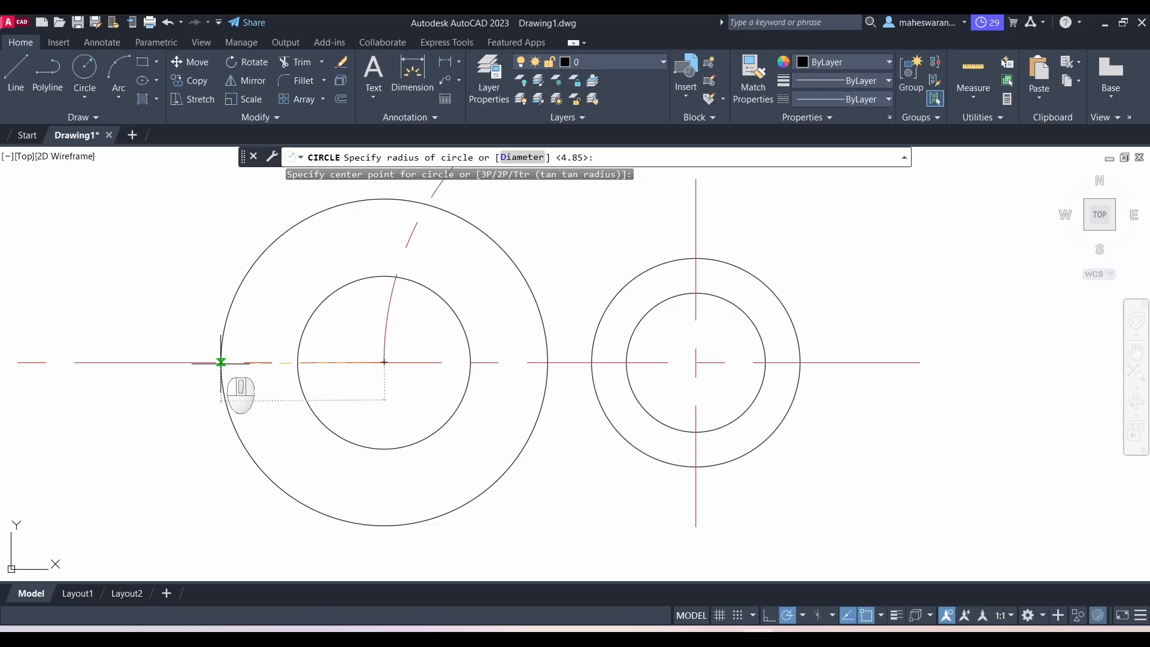
{"action": "key", "text": "Return"}
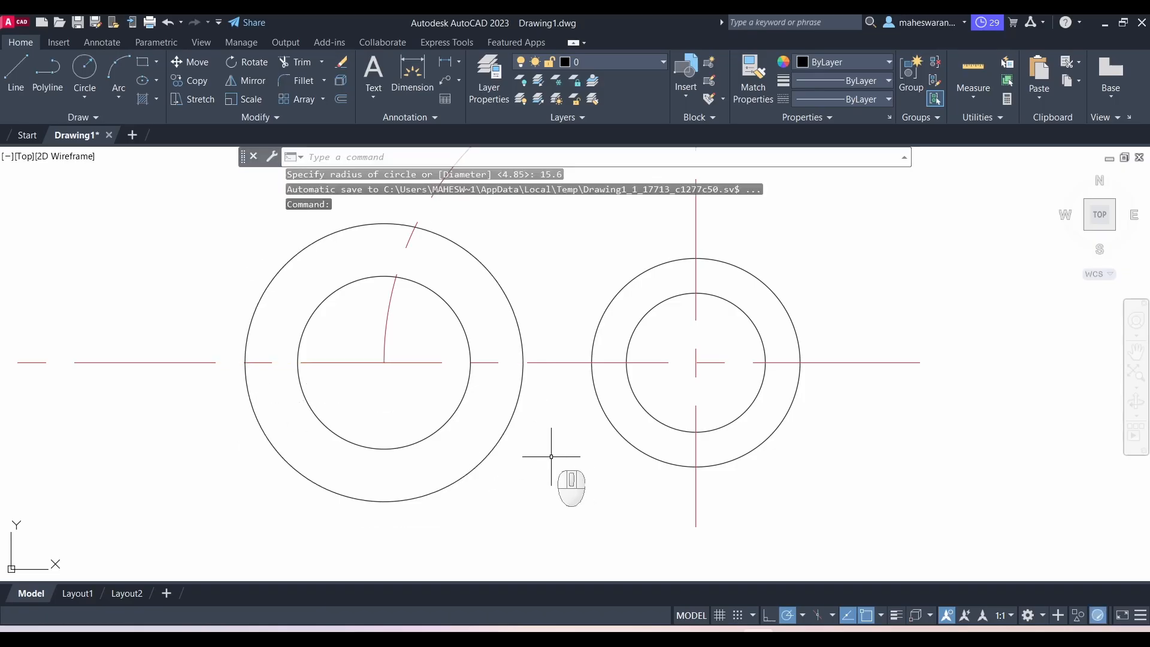
Step: Check the top boss radius in the Adobe Acrobat figure, and draw a concentric radius 11.9 circle around the diameter 9.7 circle in AutoCAD
{"action": "key", "text": "alt+Tab"}
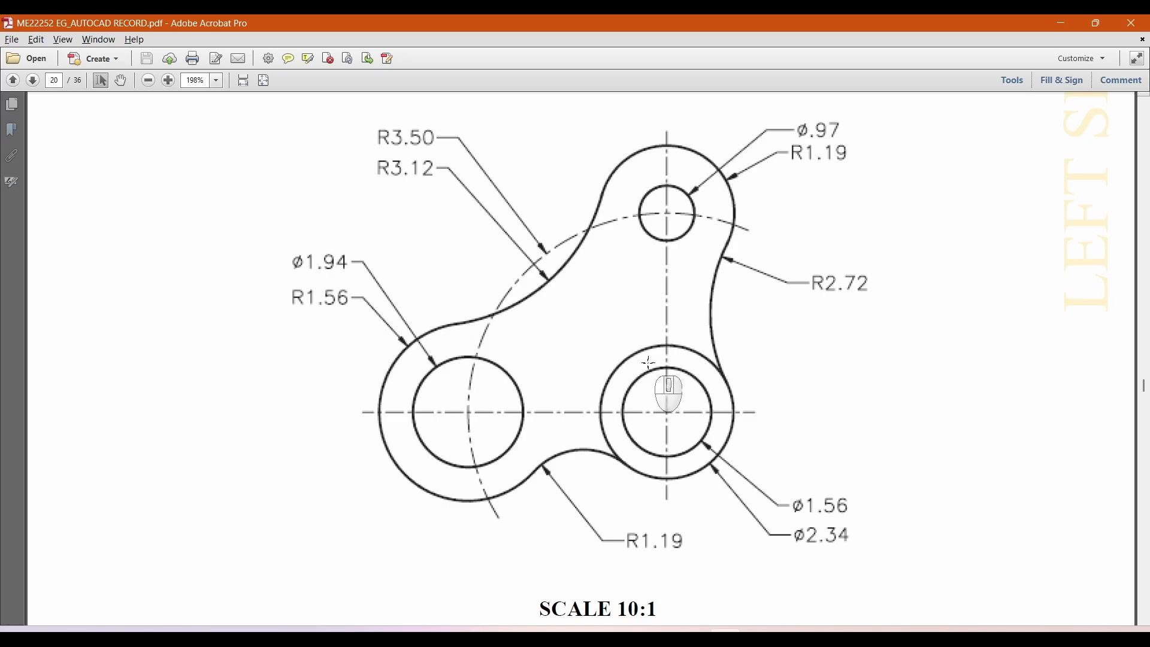
{"action": "key", "text": "alt+Tab"}
{"action": "scroll", "coordinate": [654, 386], "scroll_direction": "down", "scroll_amount": 4}
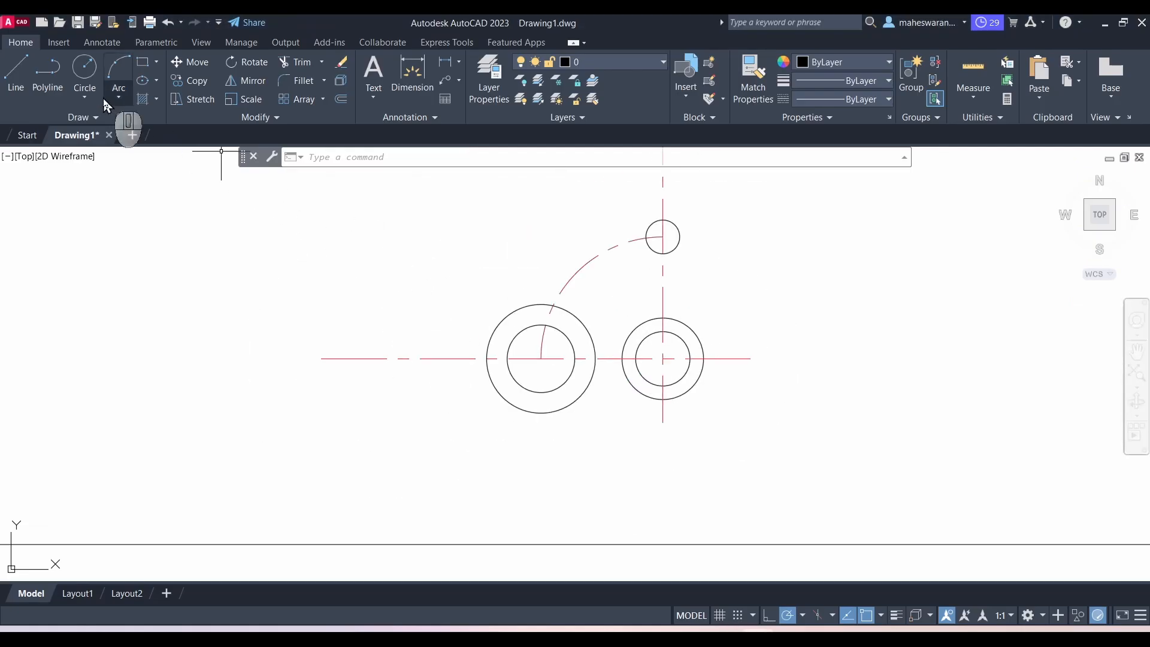
{"action": "left_click", "coordinate": [90, 64]}
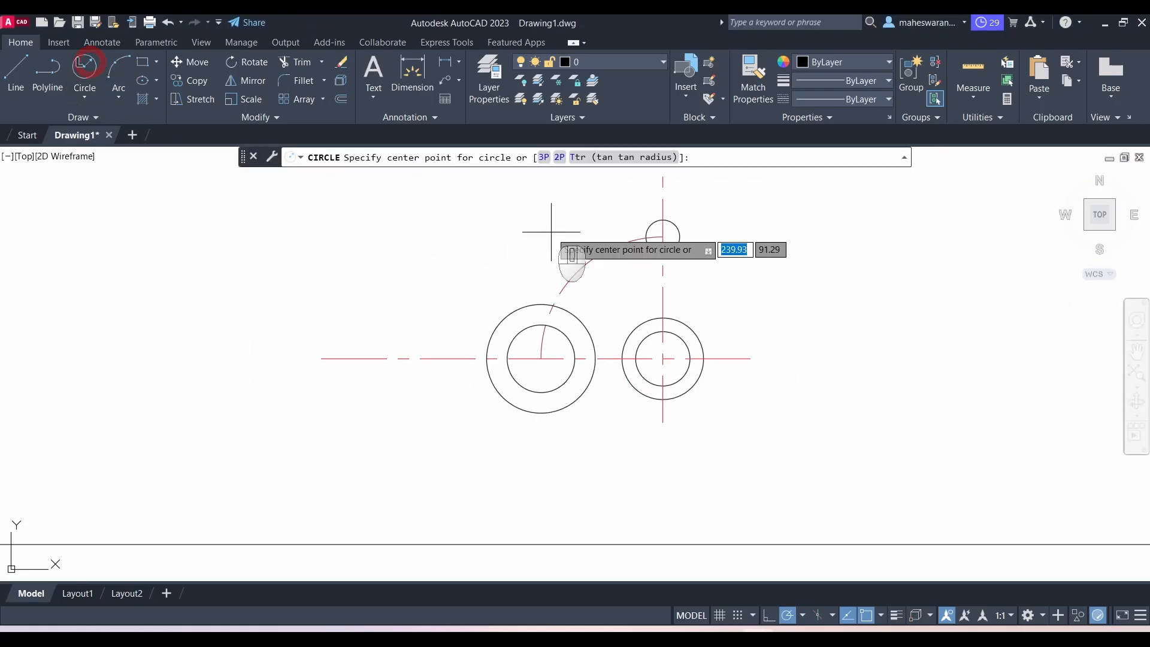
{"action": "left_click", "coordinate": [662, 236]}
{"action": "type", "text": "11.9"}
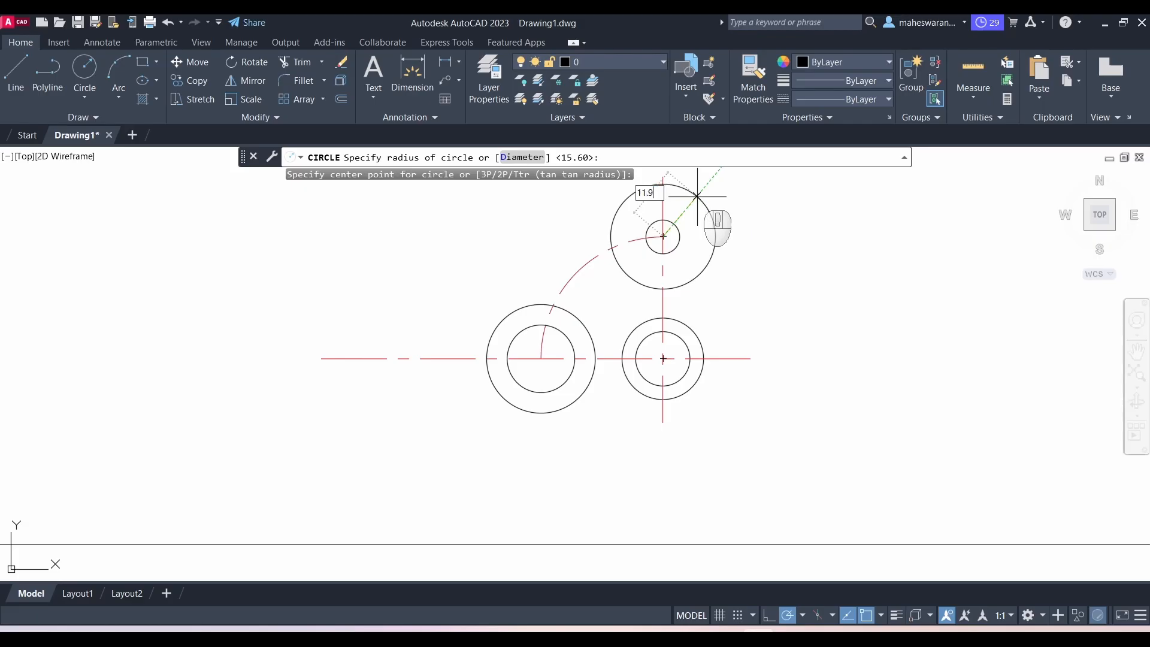
{"action": "key", "text": "Return"}
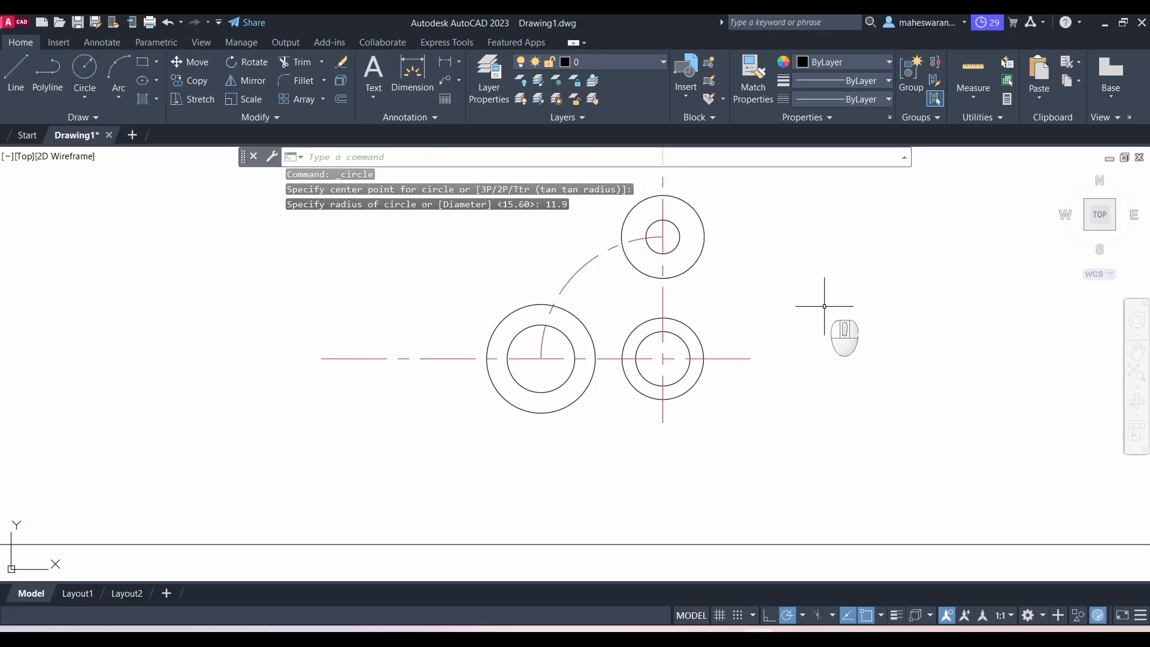
Step: Check the upper-left blend radius in the Adobe Acrobat figure, and fillet the left and top outer circles with radius 31.2 in AutoCAD
{"action": "key", "text": "alt+Tab"}
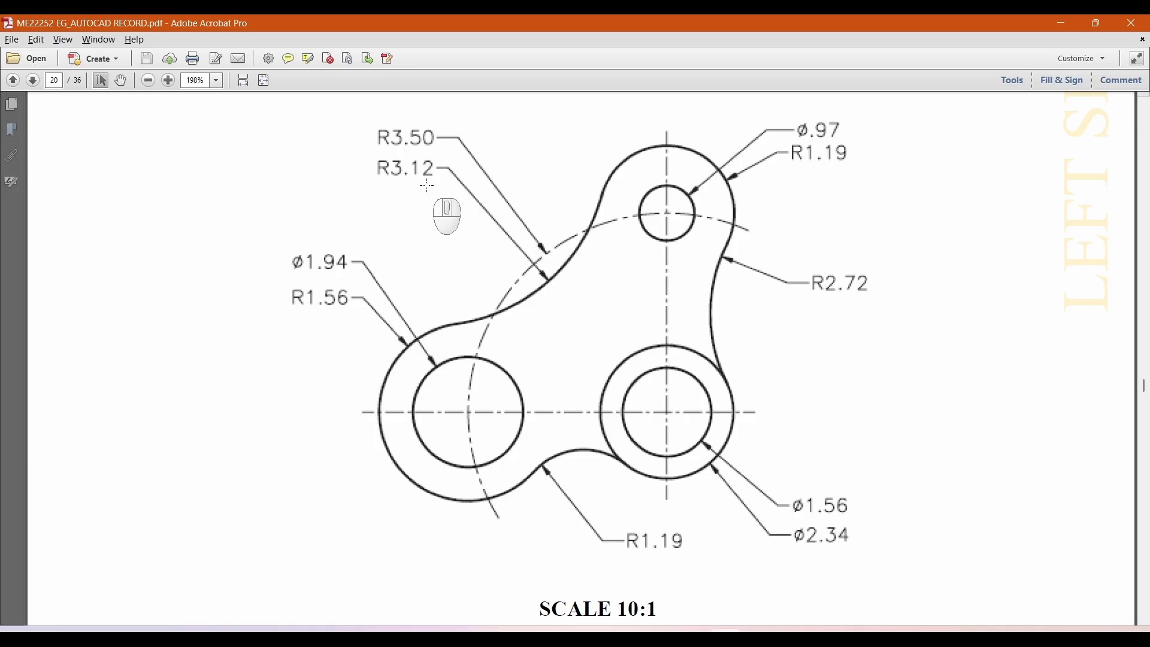
{"action": "key", "text": "alt+Tab"}
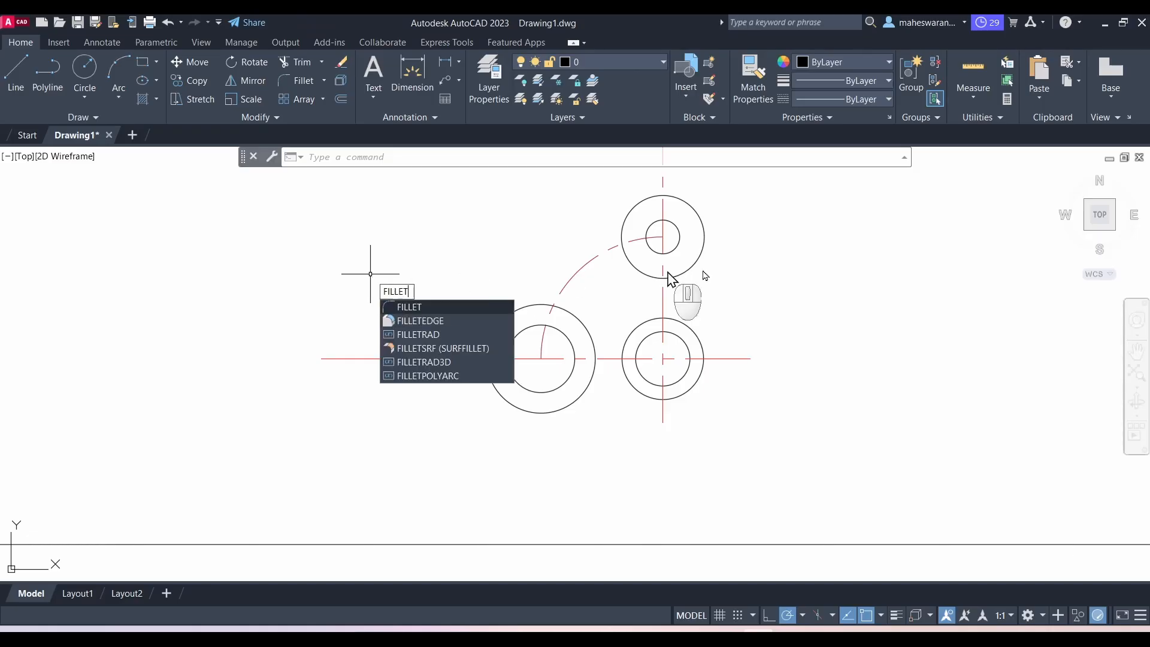
{"action": "key", "text": "Return"}
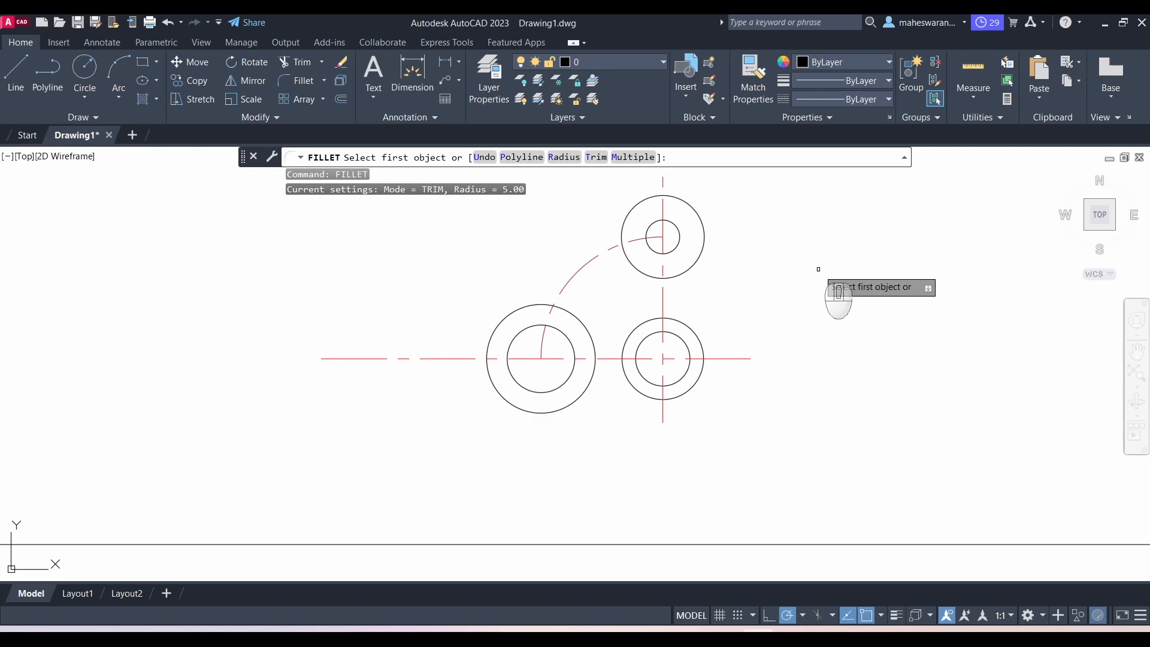
{"action": "type", "text": "r"}
{"action": "key", "text": "Return"}
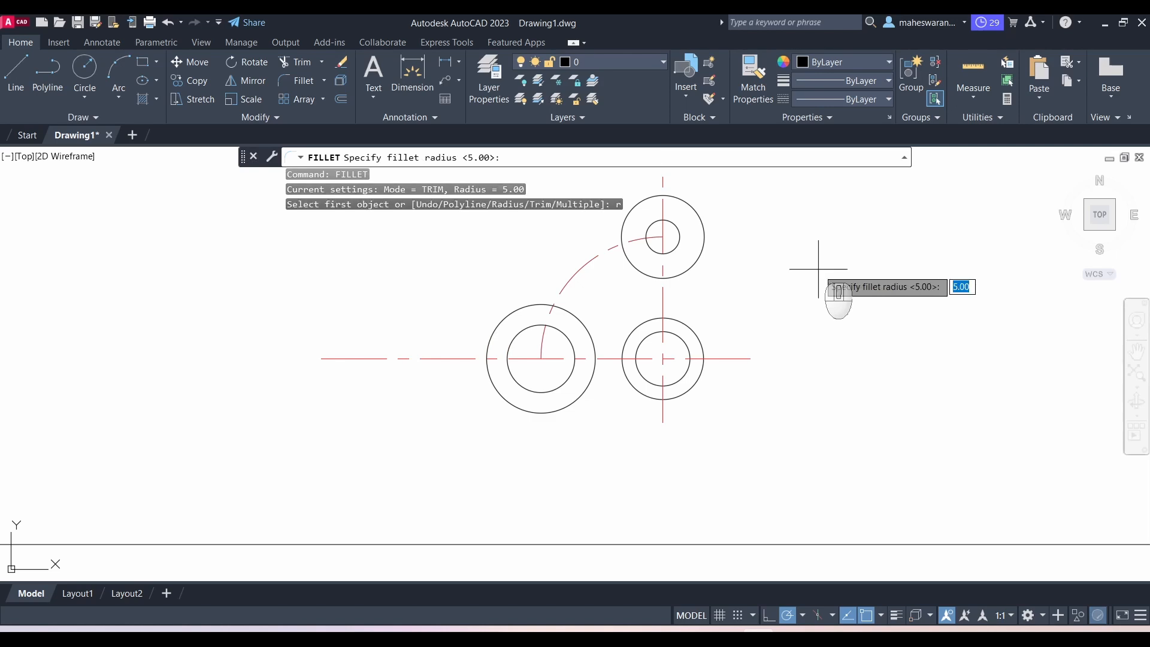
{"action": "key", "text": "alt+Tab"}
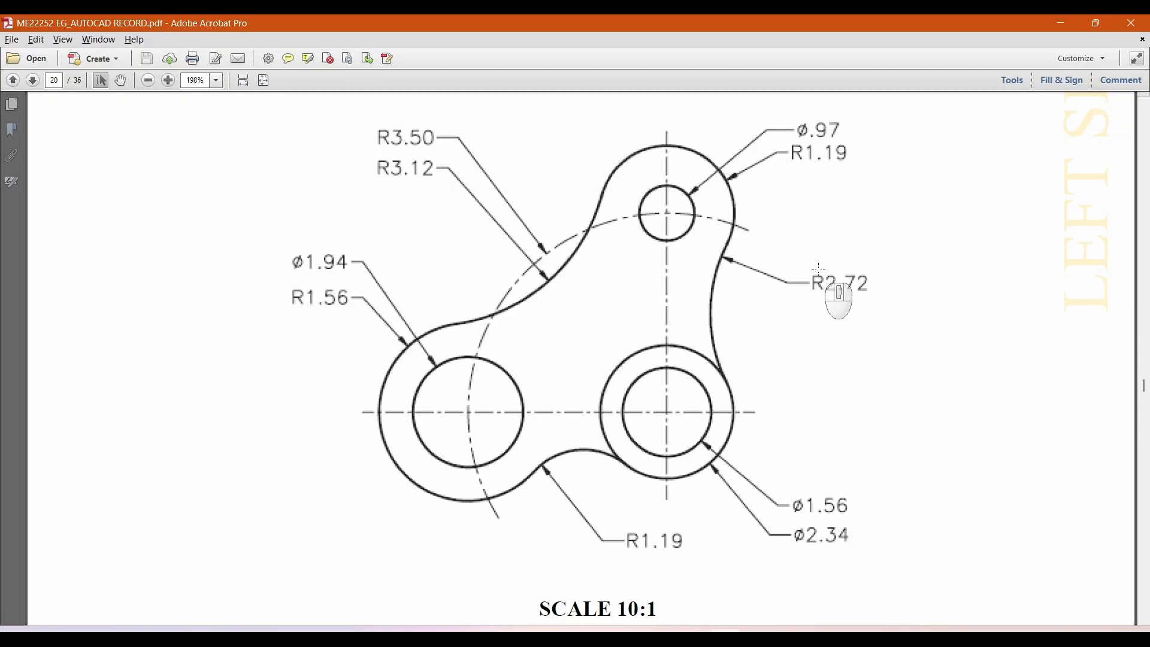
{"action": "key", "text": "alt+Tab"}
{"action": "type", "text": "31."}
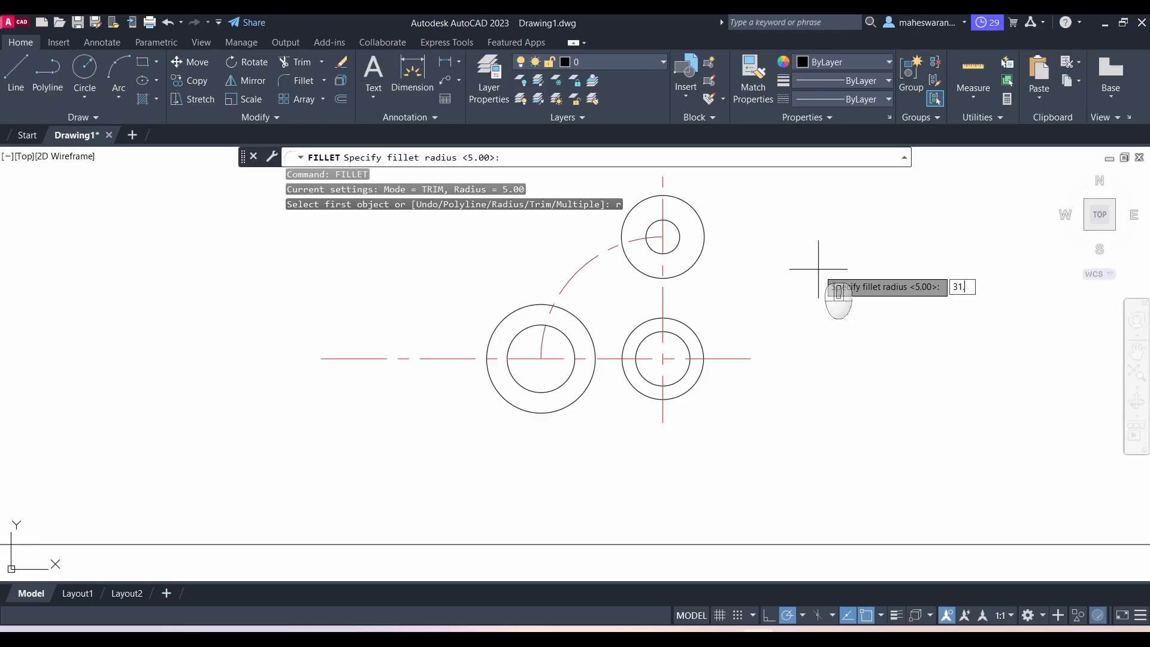
{"action": "type", "text": "2"}
{"action": "key", "text": "Return"}
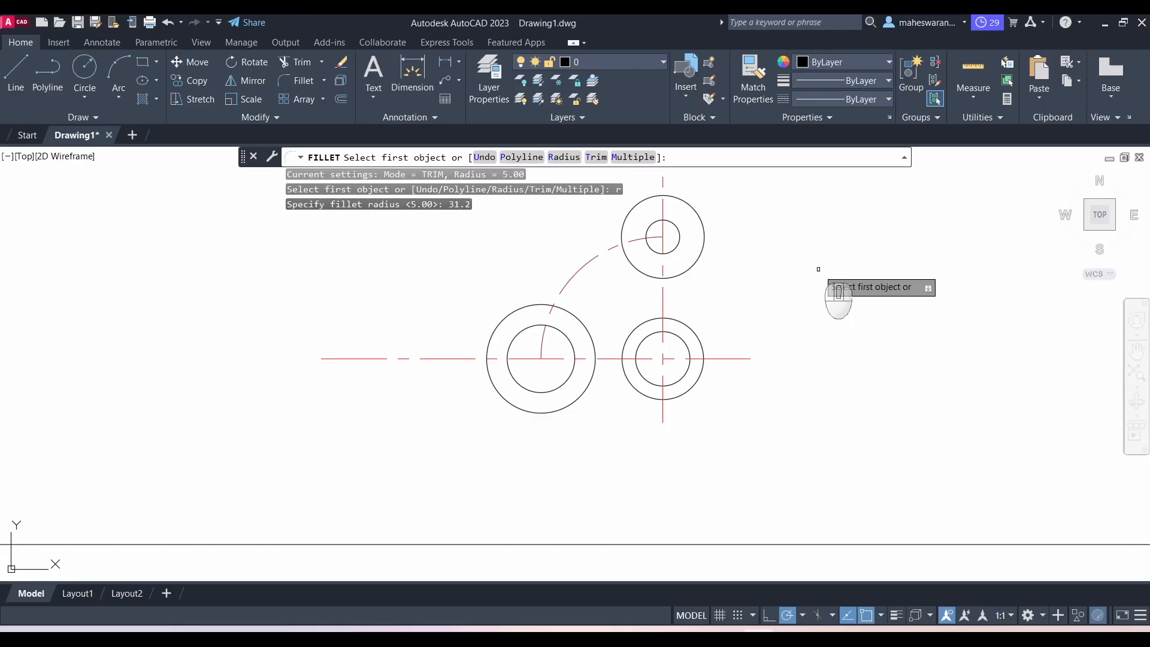
{"action": "left_click", "coordinate": [518, 308]}
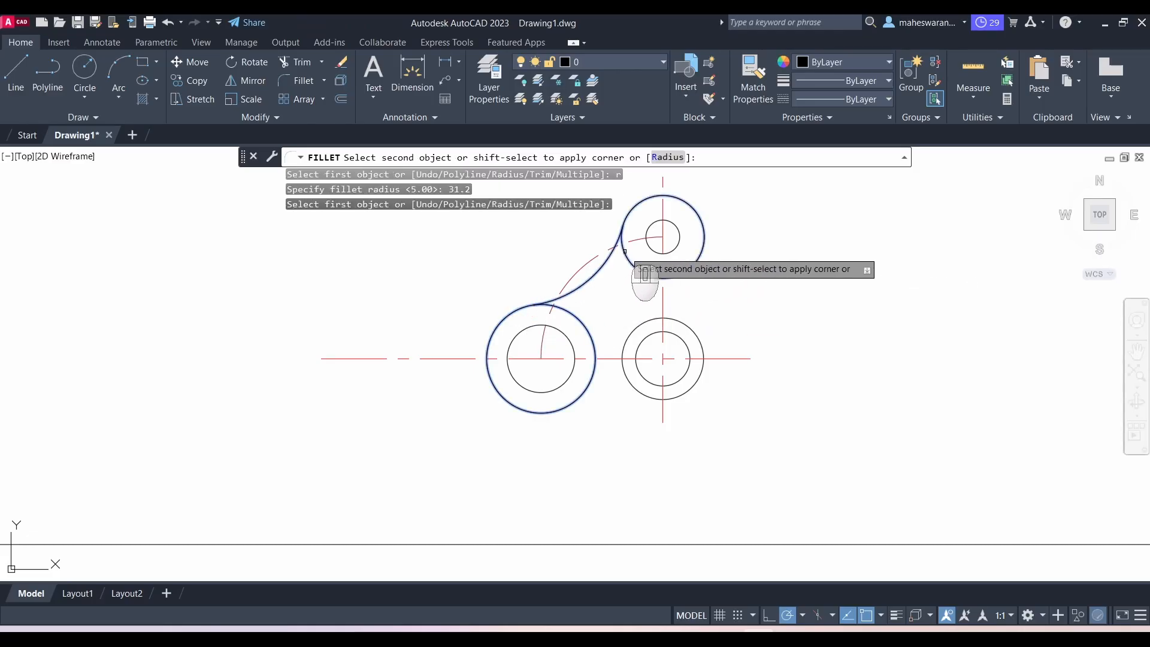
{"action": "left_click", "coordinate": [623, 242]}
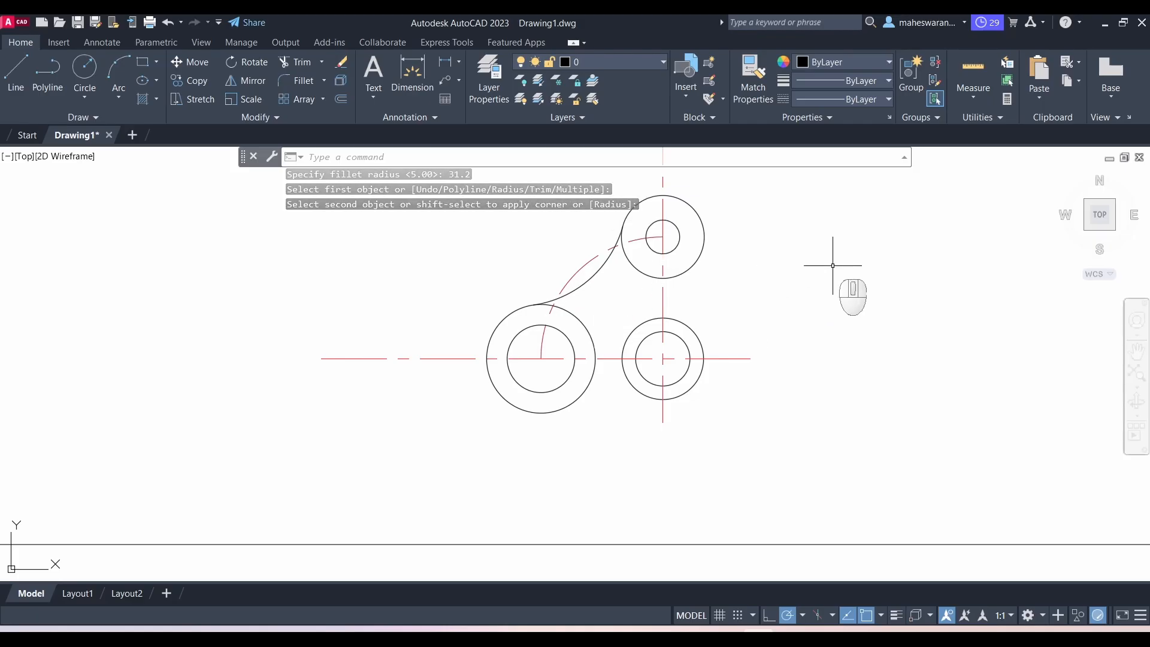
Step: Check the lower blend radius in the Adobe Acrobat figure, and fillet the left and right bosses' outer circles with radius 11.9 in AutoCAD
{"action": "key", "text": "alt+Tab"}
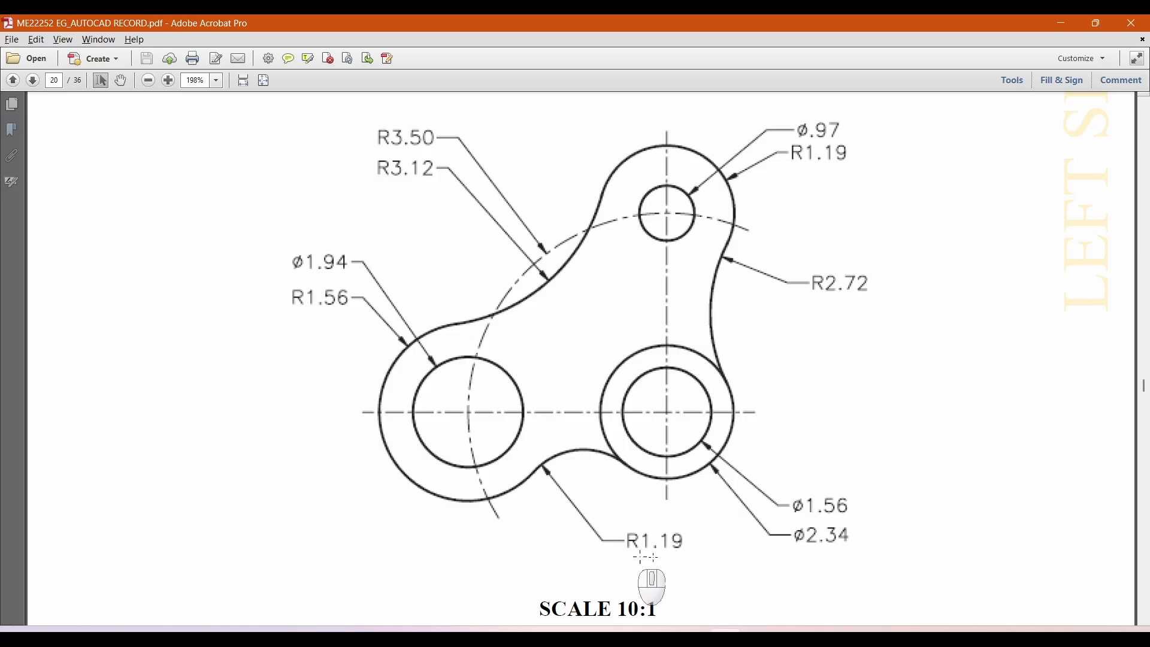
{"action": "key", "text": "alt+Tab"}
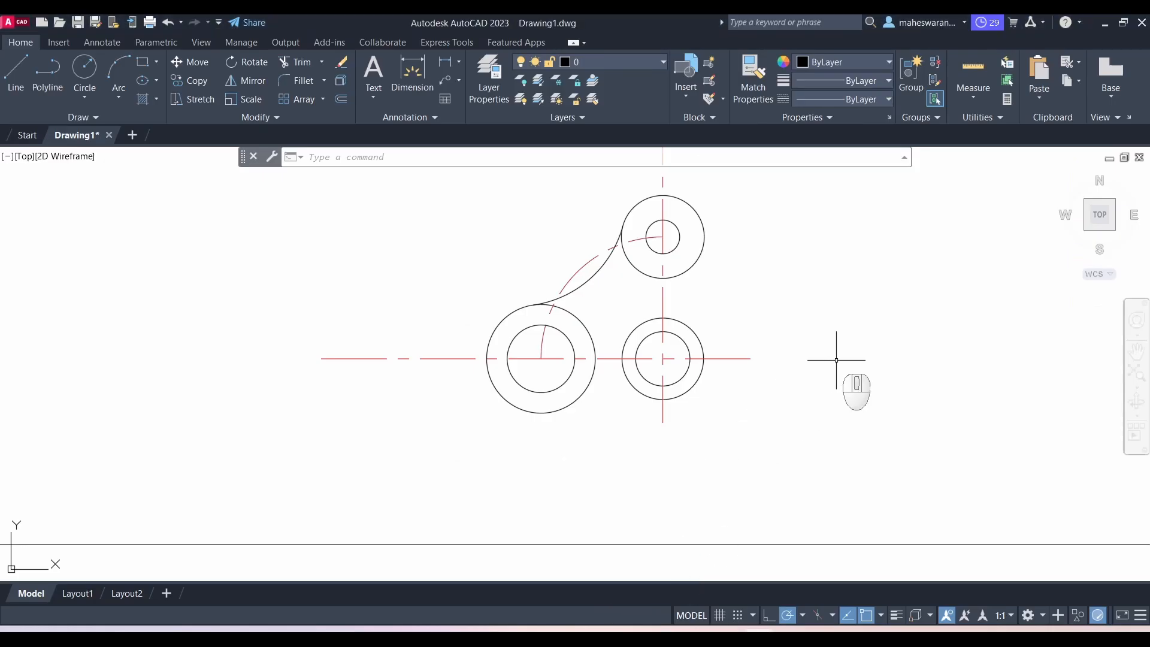
{"action": "key", "text": "Return"}
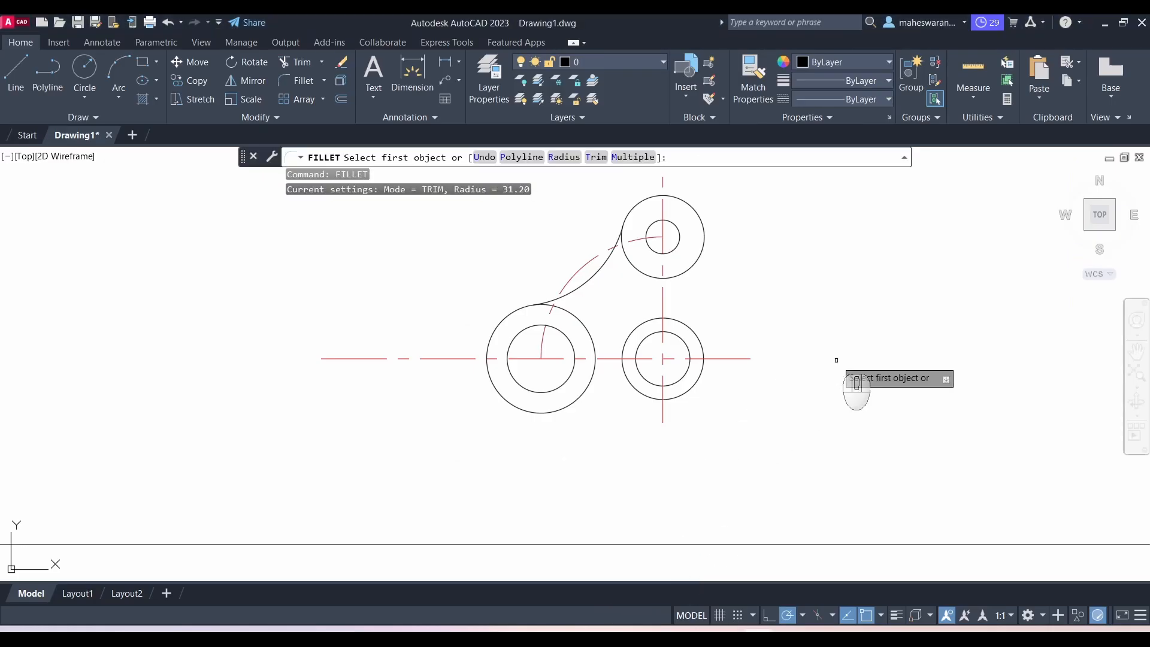
{"action": "key", "text": "Return"}
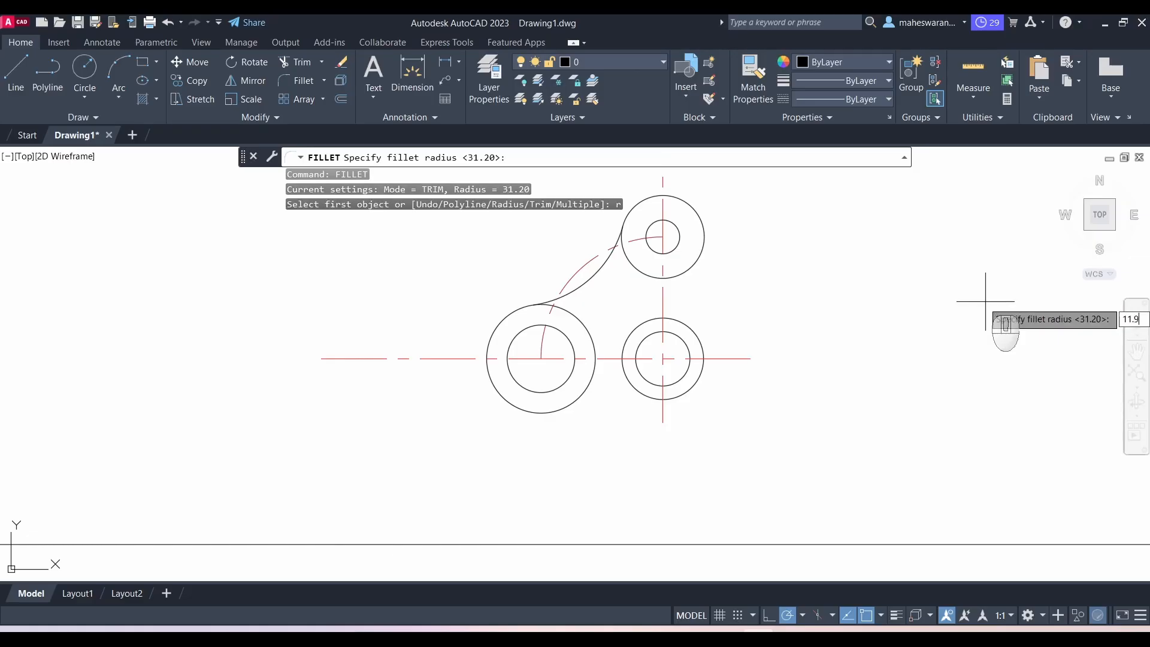
{"action": "key", "text": "Return"}
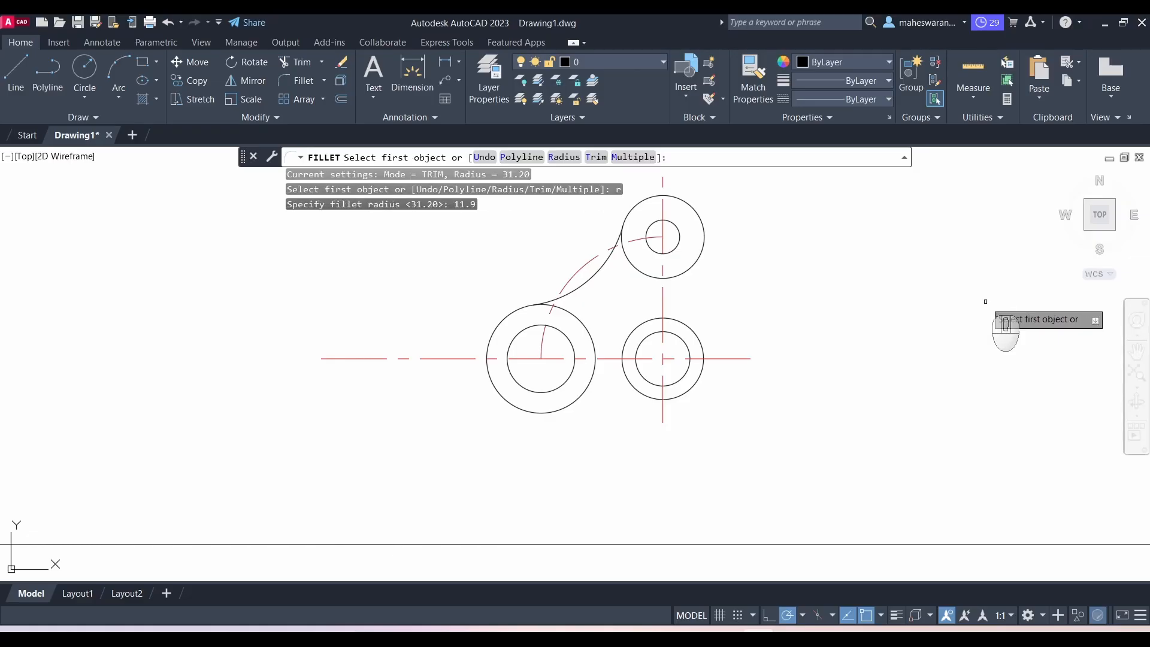
{"action": "left_click", "coordinate": [583, 396]}
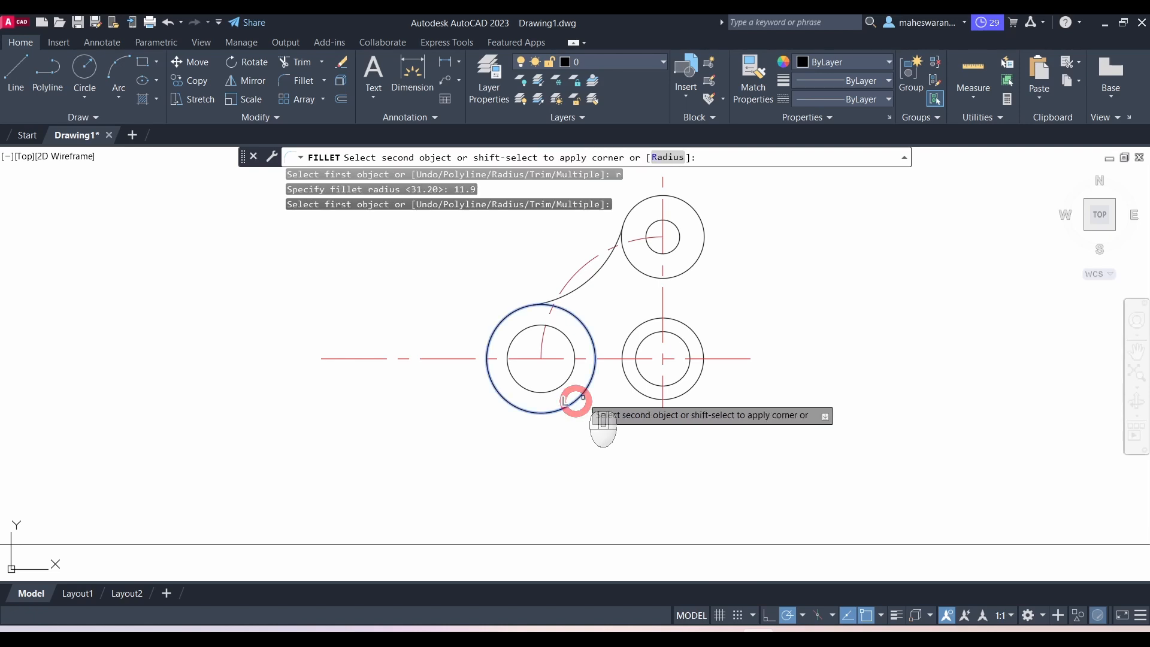
{"action": "left_click", "coordinate": [630, 386]}
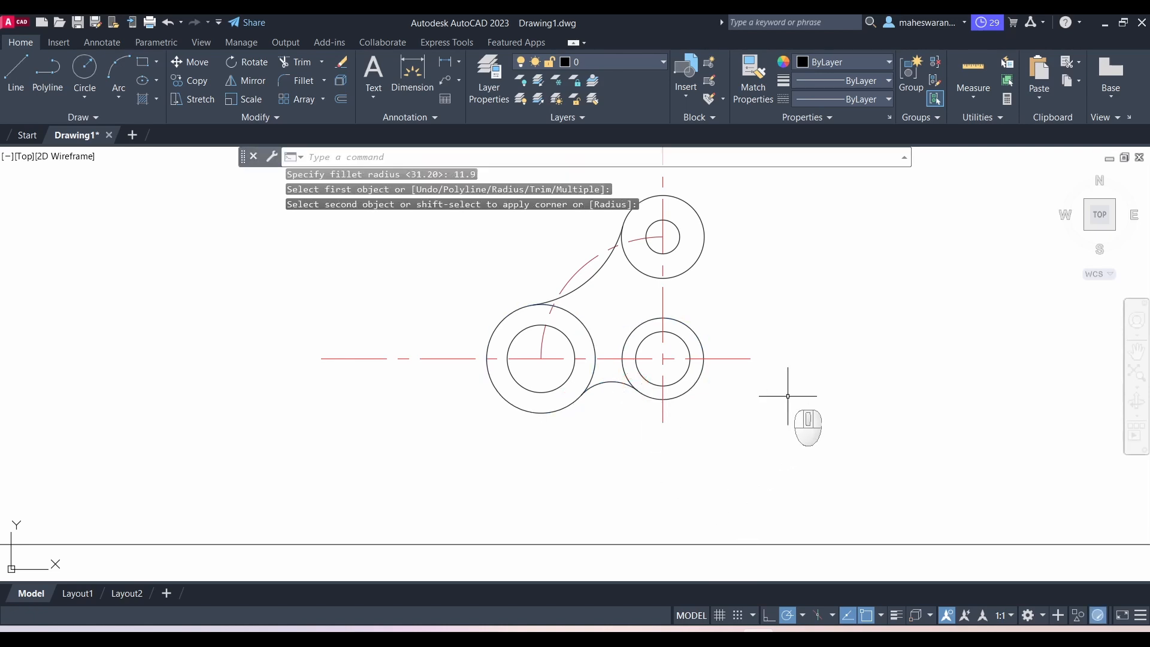
Step: Check the right-hand blend radius in the Adobe Acrobat figure, and fillet the top and lower-right outer circles with radius 27.2 in AutoCAD
{"action": "key", "text": "alt+Tab"}
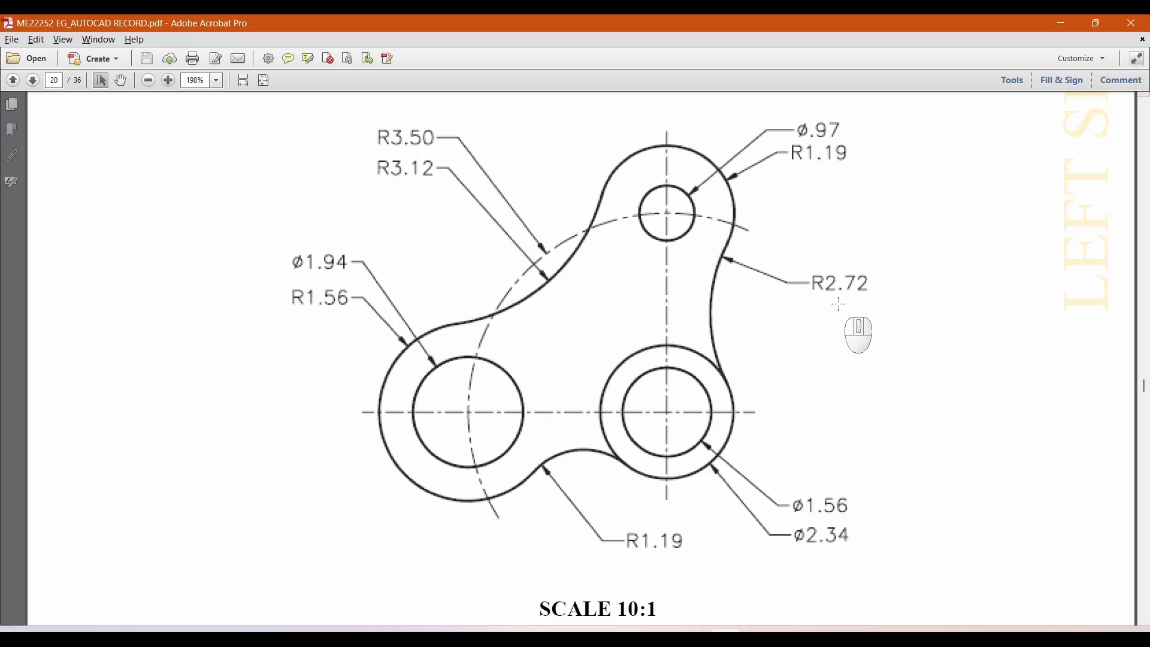
{"action": "key", "text": "alt"}
{"action": "key", "text": "alt+Tab"}
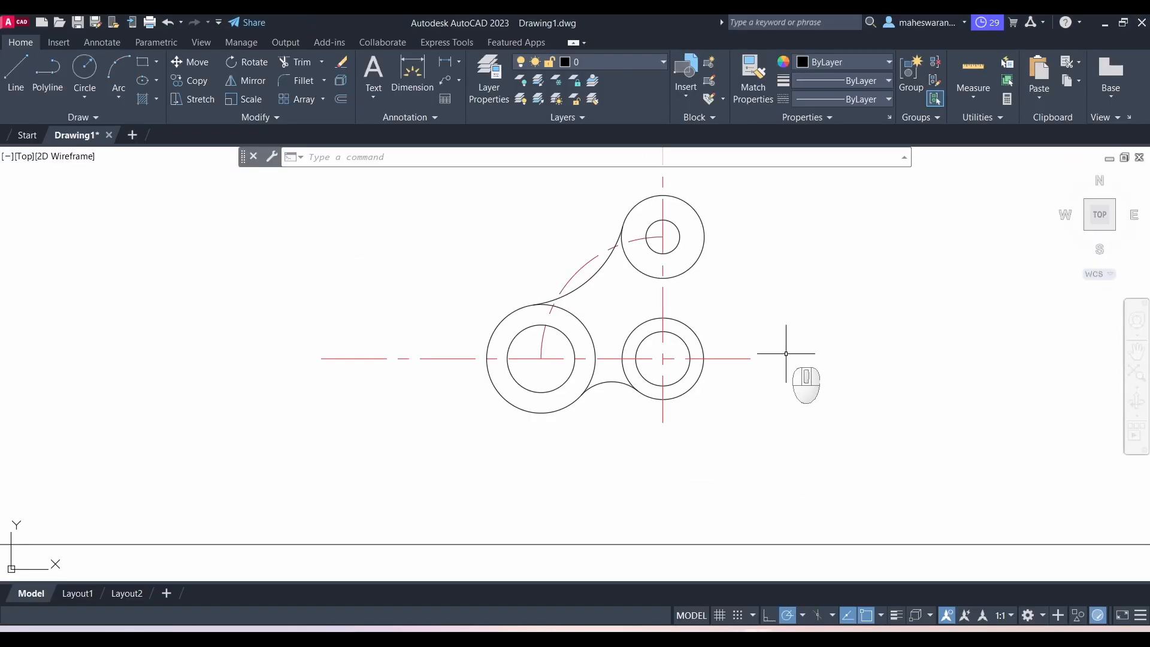
{"action": "type", "text": "FILLET"}
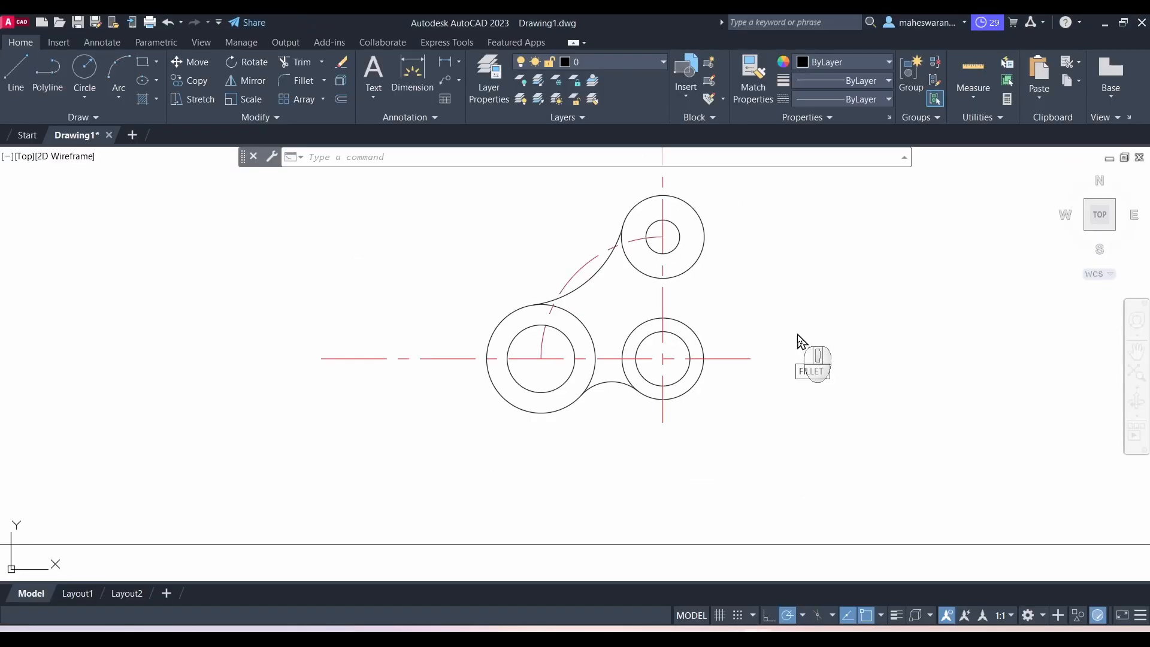
{"action": "key", "text": "Return"}
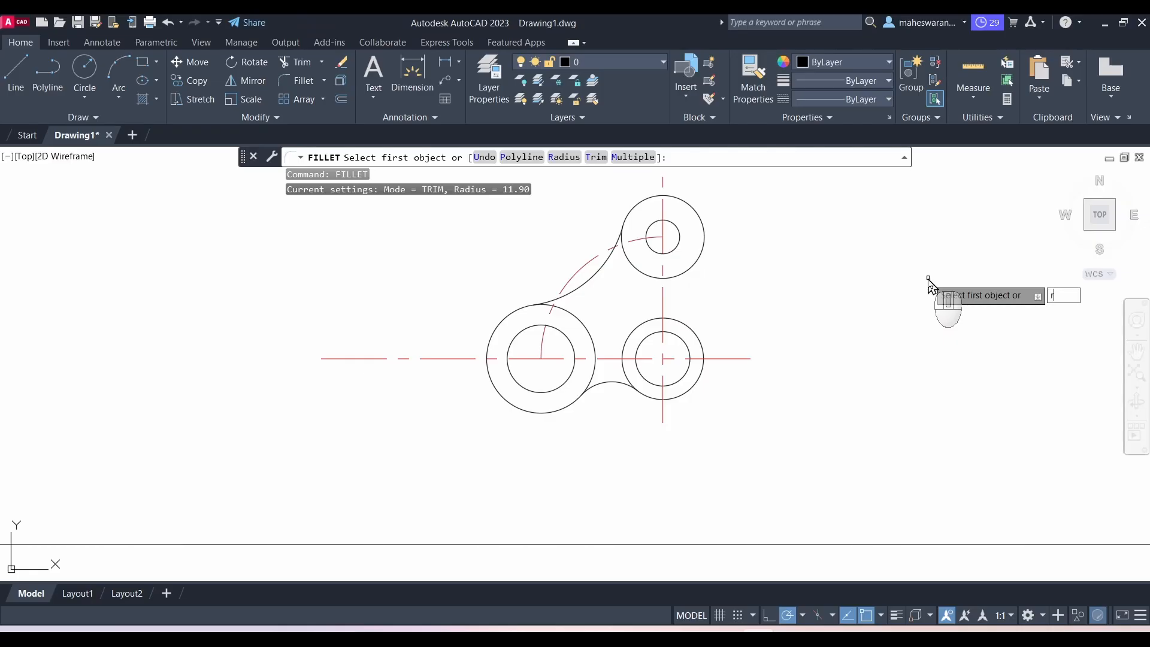
{"action": "type", "text": "r"}
{"action": "key", "text": "Return"}
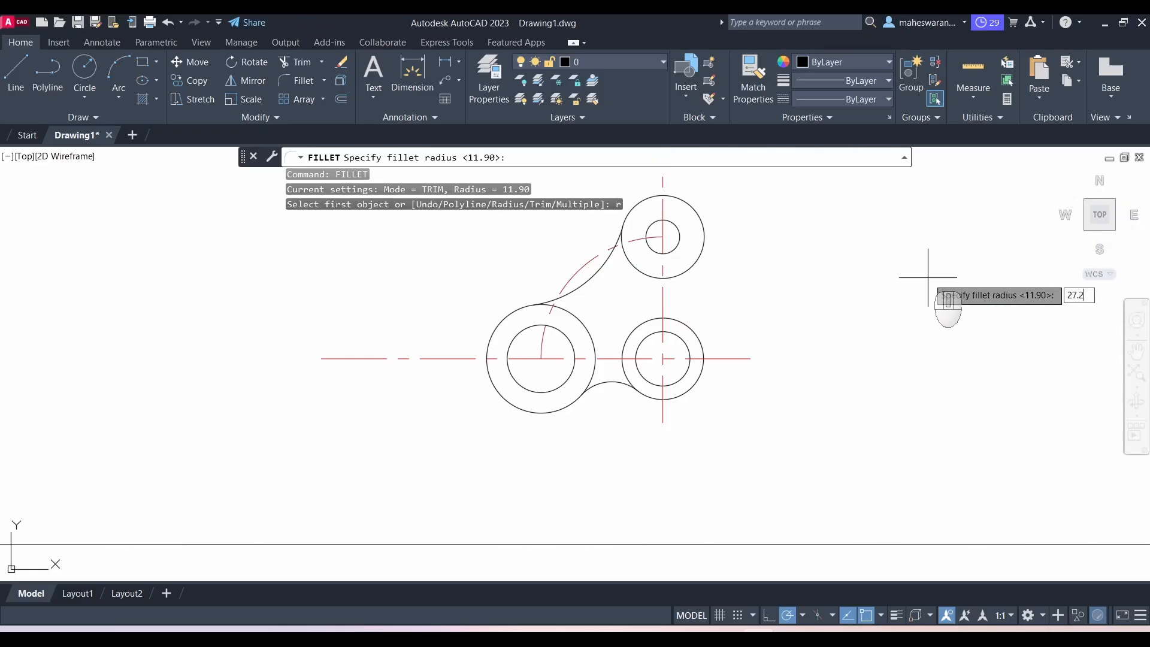
{"action": "type", "text": "27.2"}
{"action": "key", "text": "Return"}
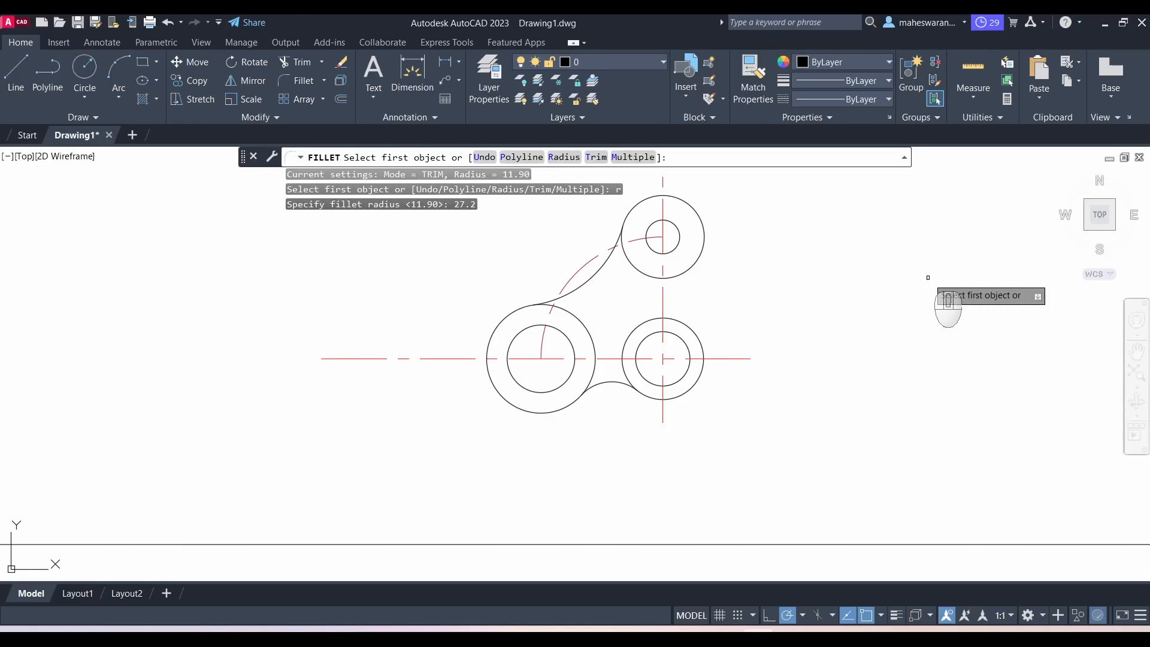
{"action": "left_click", "coordinate": [697, 261]}
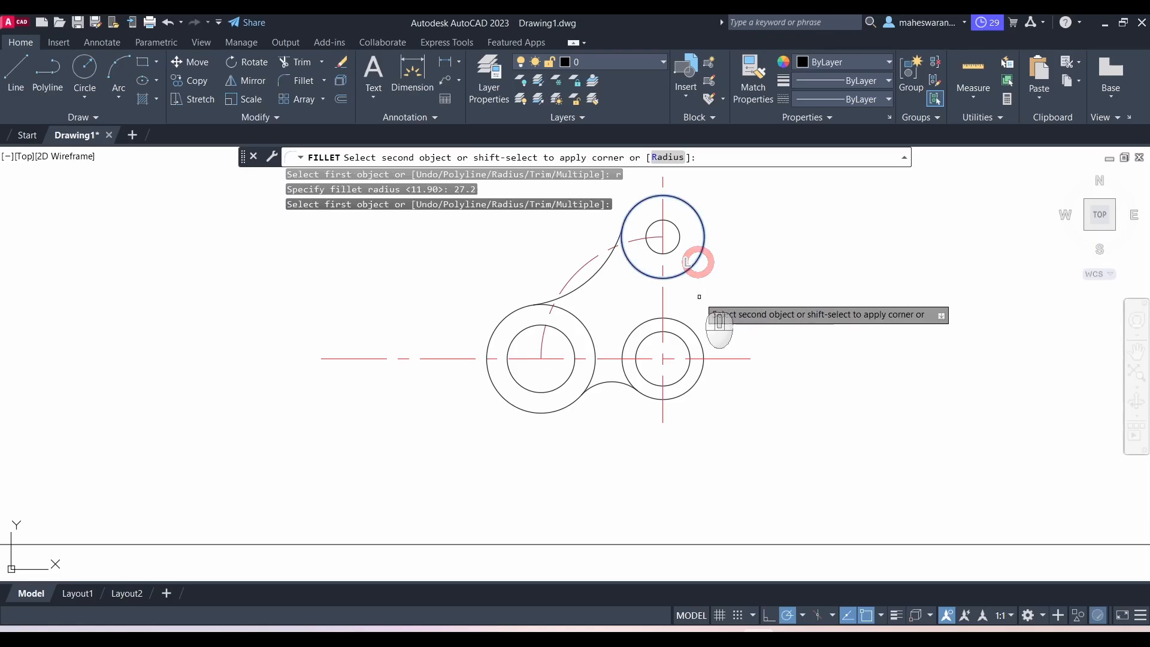
{"action": "left_click", "coordinate": [693, 330]}
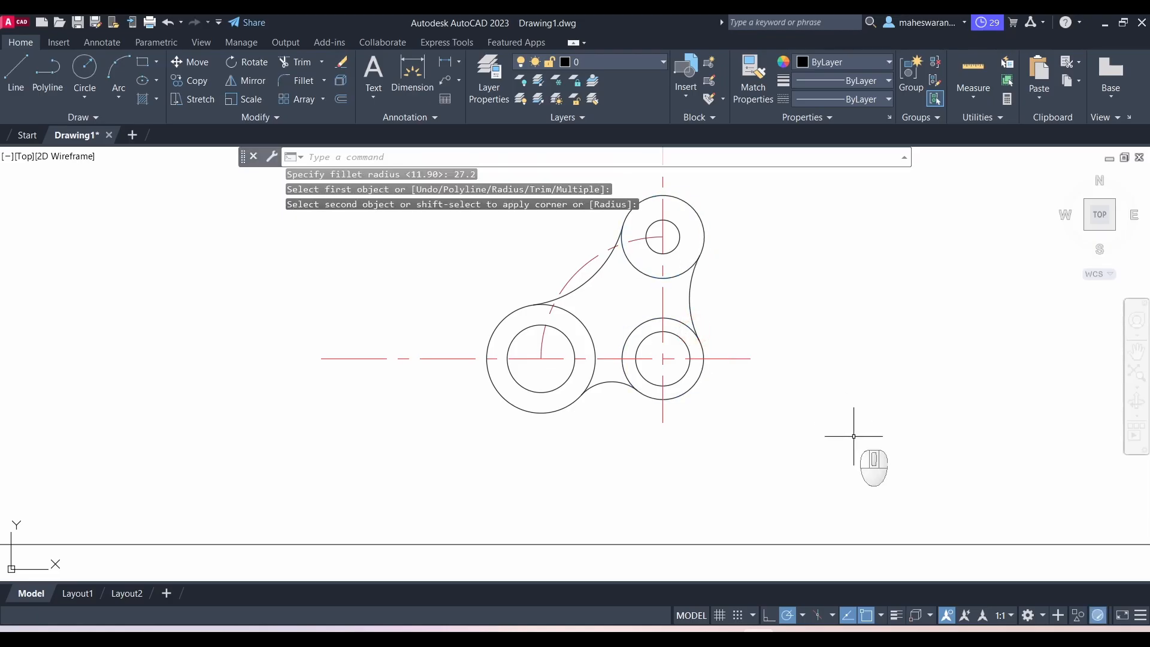
Step: Check the link outline in the Adobe Acrobat figure, and trim the top outer circle's inner portion between the two fillets in AutoCAD
{"action": "key", "text": "alt+Tab"}
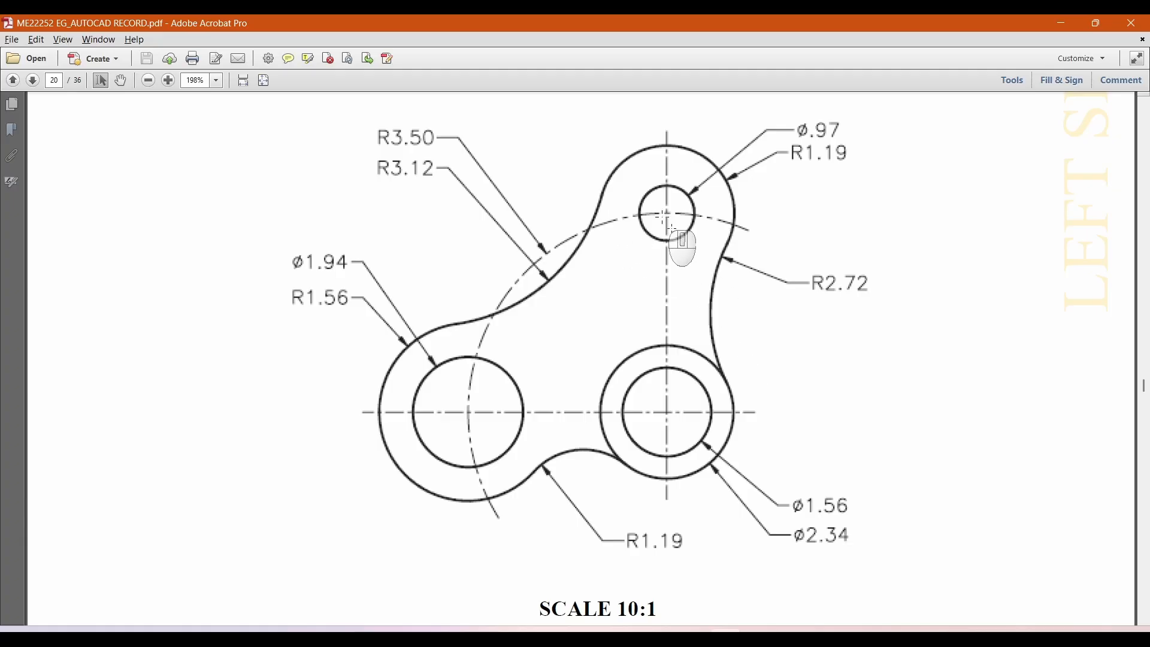
{"action": "key", "text": "alt+Tab"}
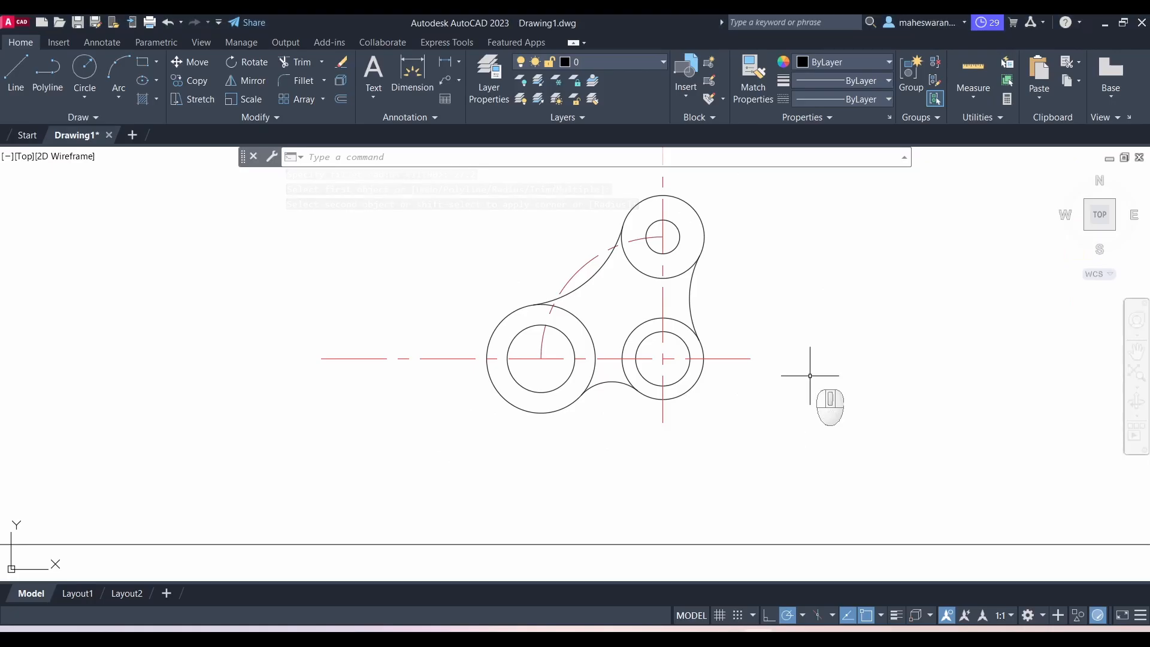
{"action": "type", "text": "tr"}
{"action": "key", "text": "Return"}
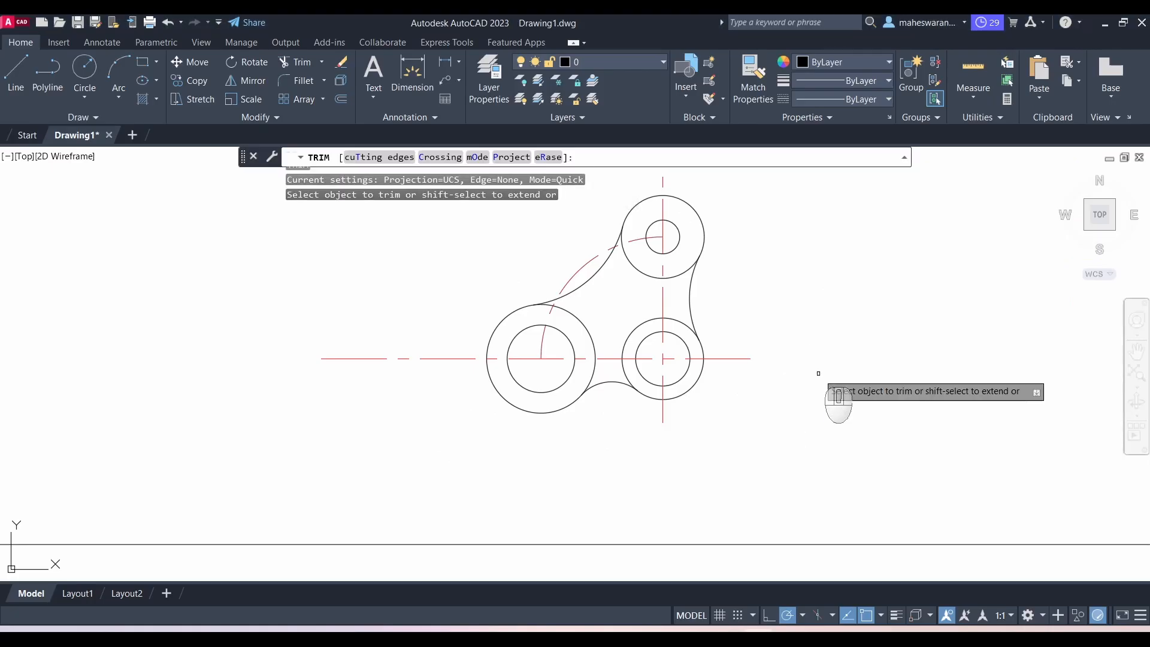
{"action": "left_click", "coordinate": [643, 276]}
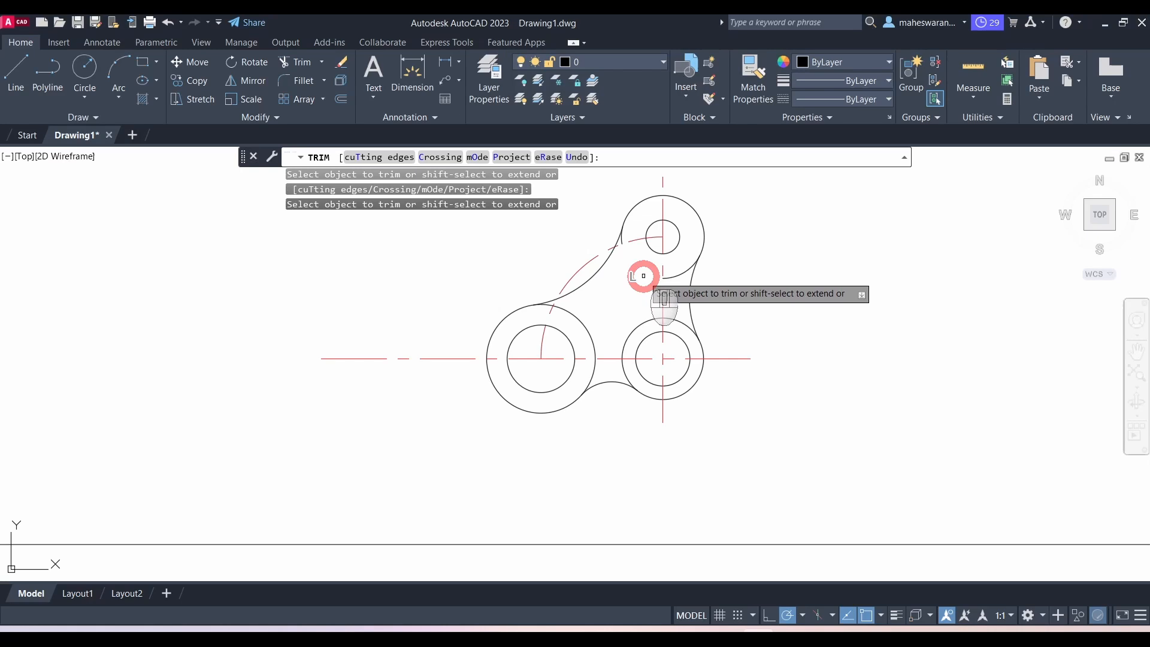
{"action": "left_click", "coordinate": [683, 271]}
{"action": "scroll", "coordinate": [631, 239], "scroll_direction": "up", "scroll_amount": 4}
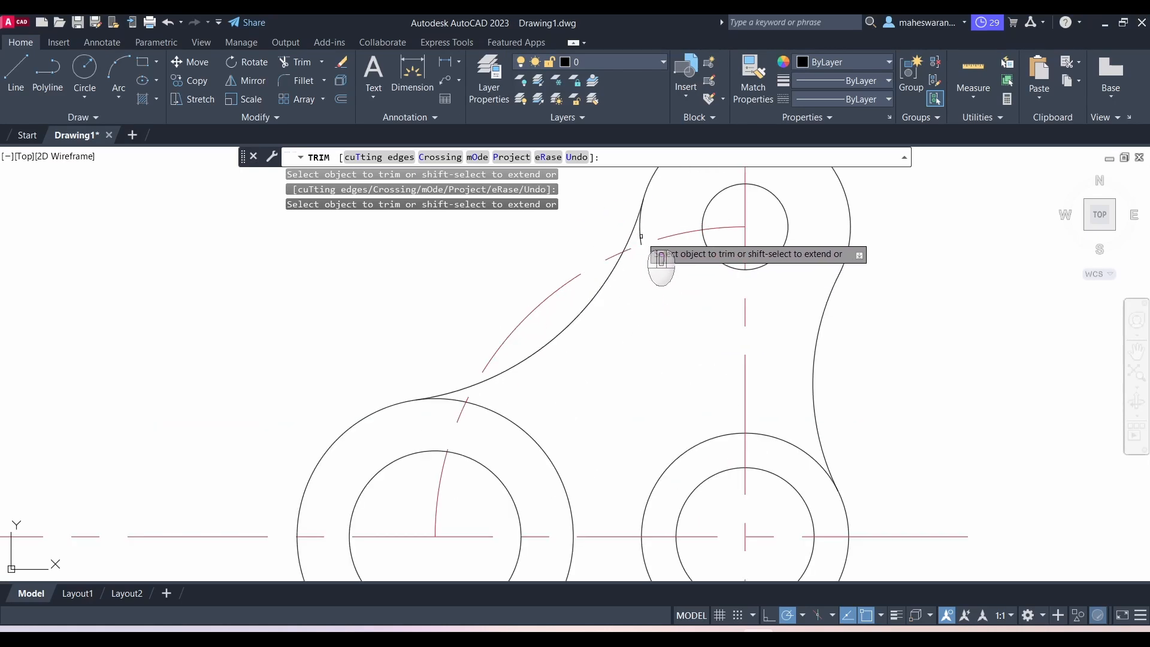
{"action": "left_click", "coordinate": [640, 236]}
Step: Trim the left outer circle's inner portion between the upper-left fillet and the bottom fillet
{"action": "left_click", "coordinate": [505, 419]}
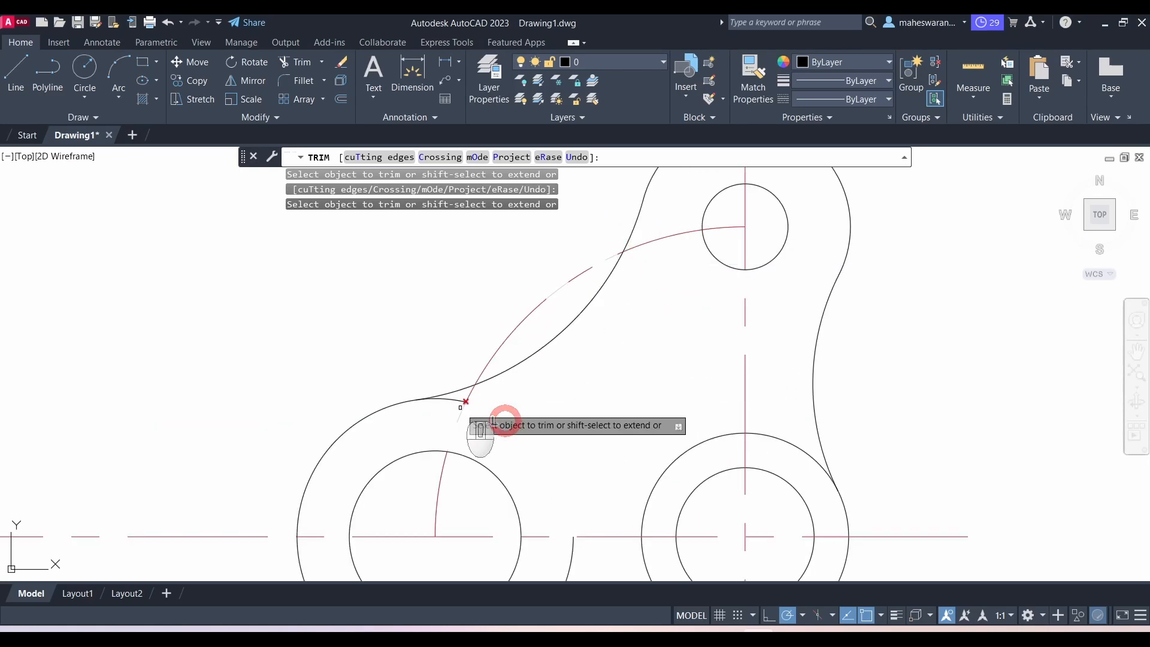
{"action": "left_click", "coordinate": [449, 400]}
{"action": "scroll", "coordinate": [552, 404], "scroll_direction": "down", "scroll_amount": 2}
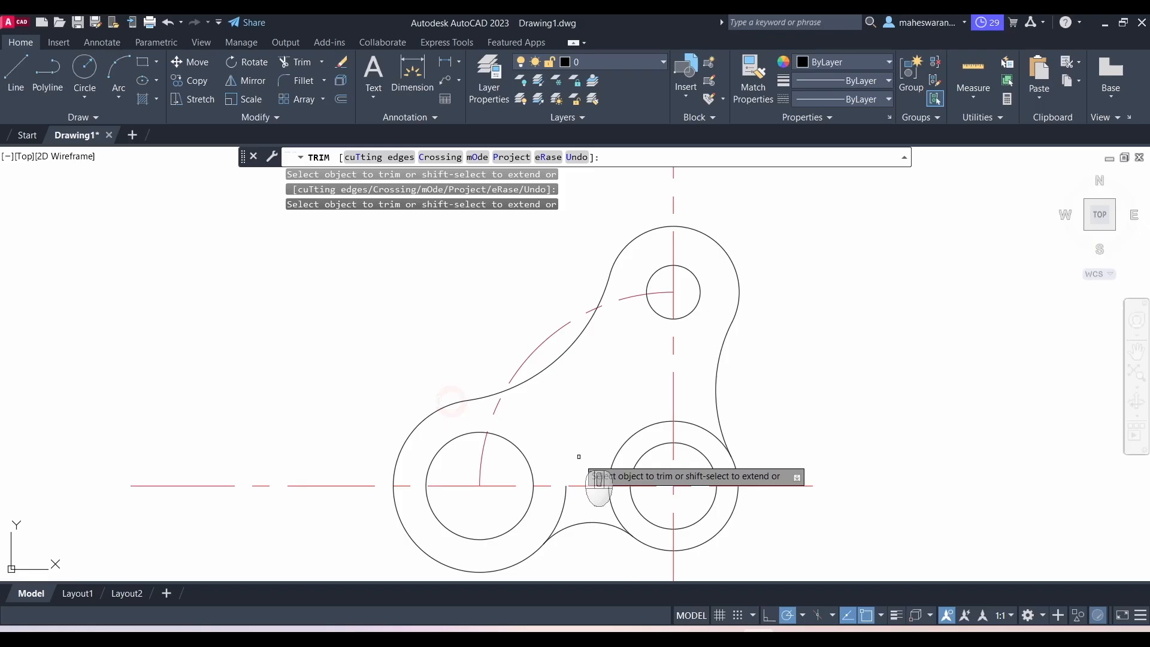
{"action": "left_click", "coordinate": [567, 496]}
{"action": "scroll", "coordinate": [600, 381], "scroll_direction": "down", "scroll_amount": 2}
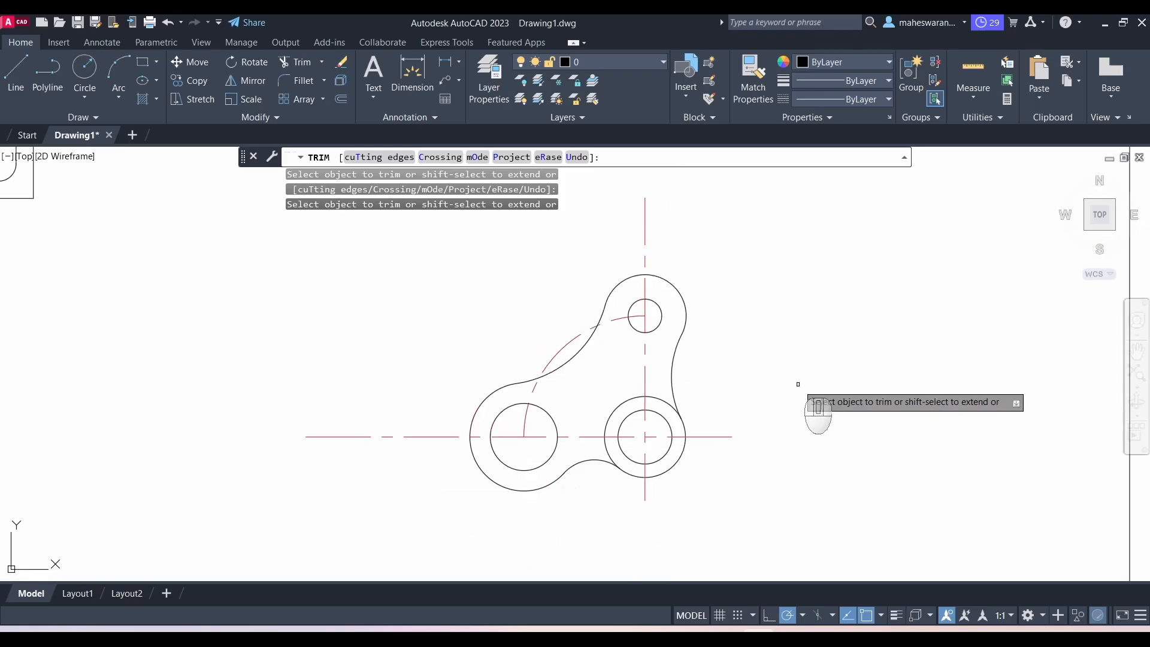
{"action": "key", "text": "Escape"}
Step: Compare the link with the Adobe Acrobat figure, and review all three figures on the sheet in AutoCAD
{"action": "key", "text": "alt+Tab"}
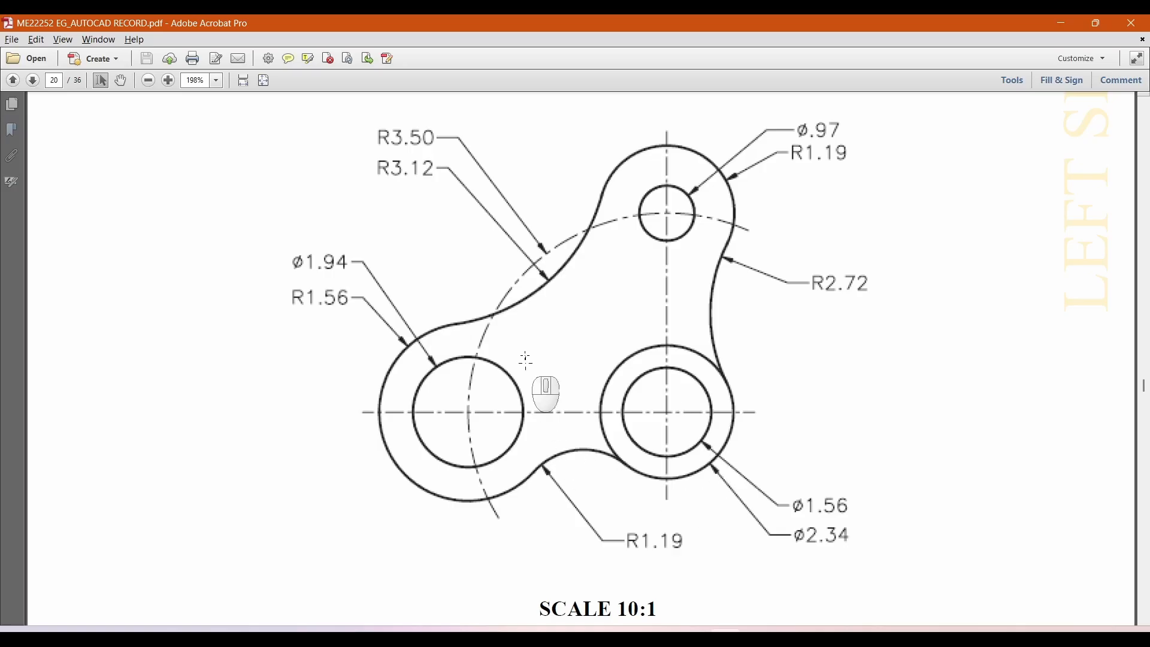
{"action": "key", "text": "alt+Tab"}
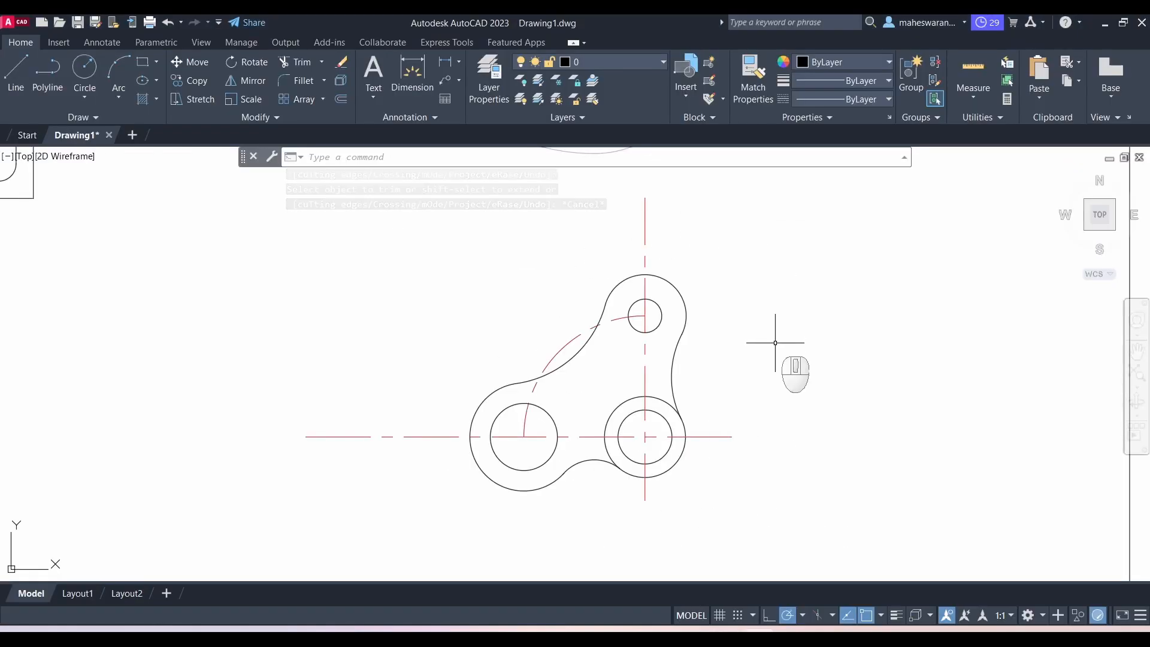
{"action": "key", "text": "alt+Tab"}
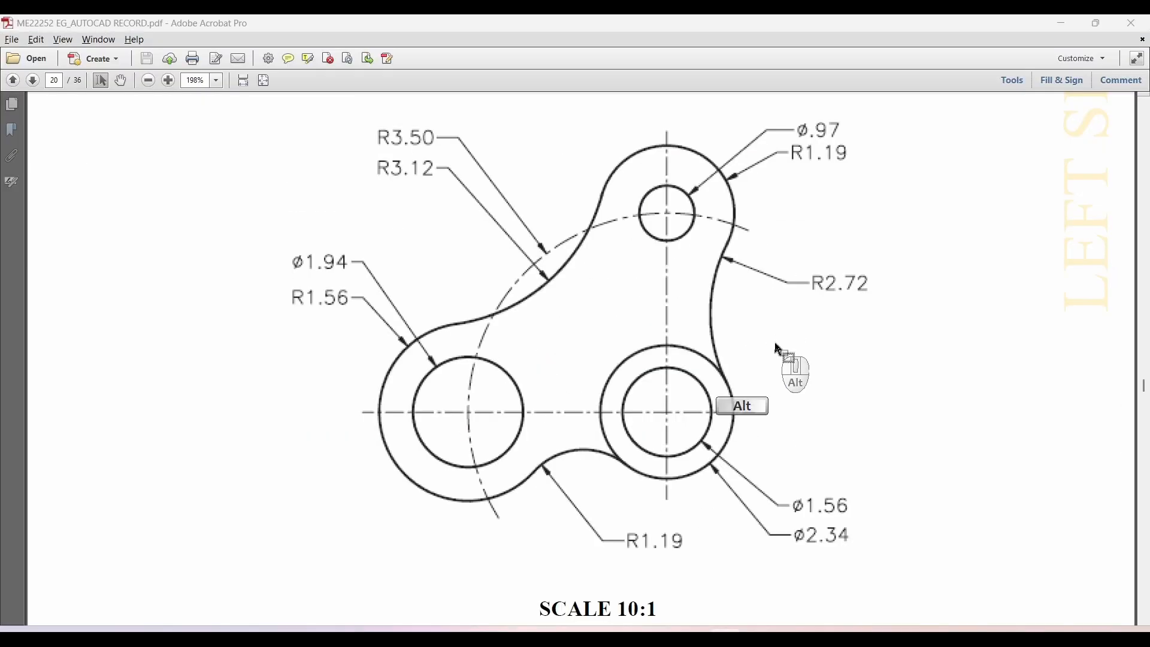
{"action": "key", "text": "alt+Tab"}
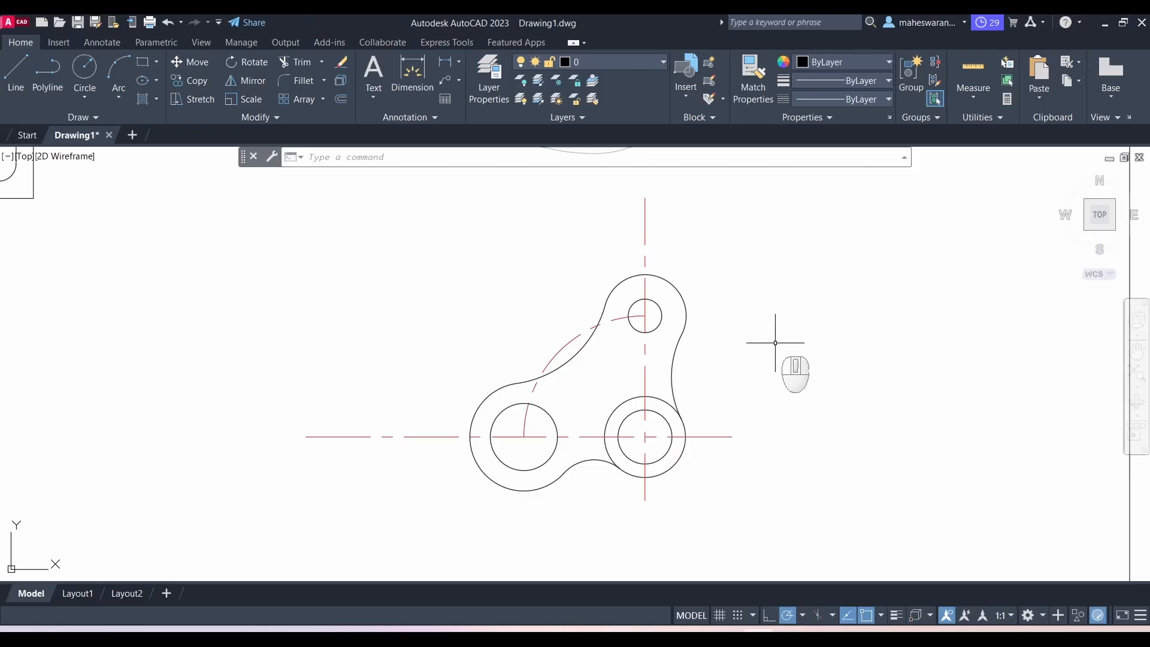
{"action": "scroll", "coordinate": [775, 342], "scroll_direction": "down", "scroll_amount": 4}
{"action": "middle_click_drag", "start_coordinate": [778, 324], "coordinate": [536, 354]}
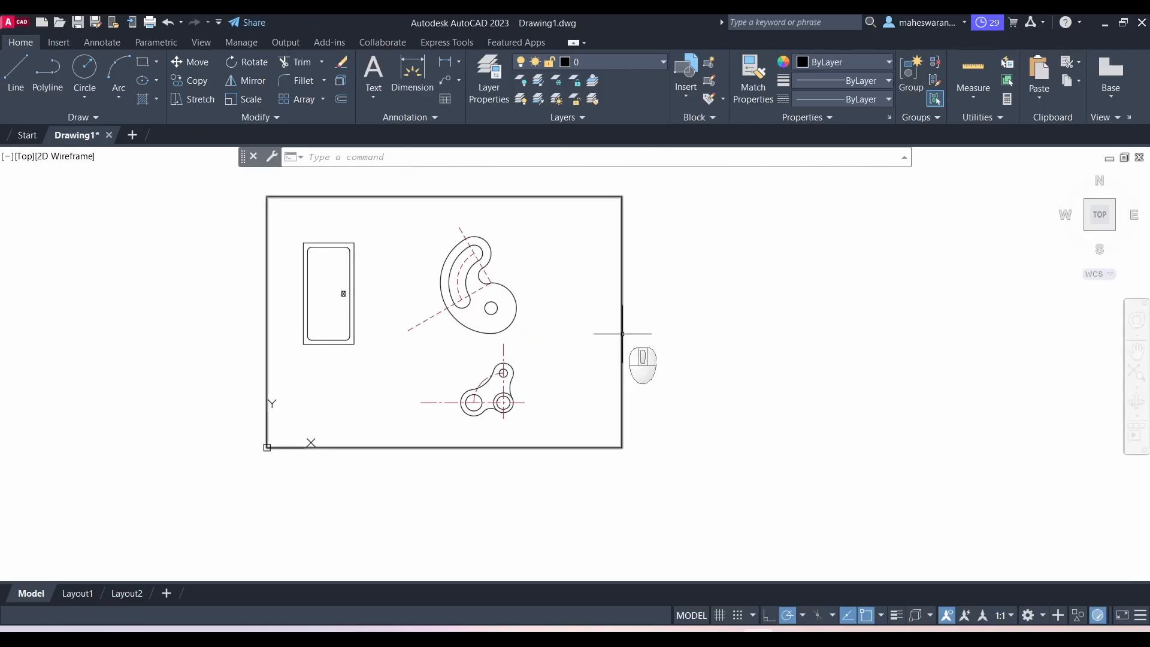